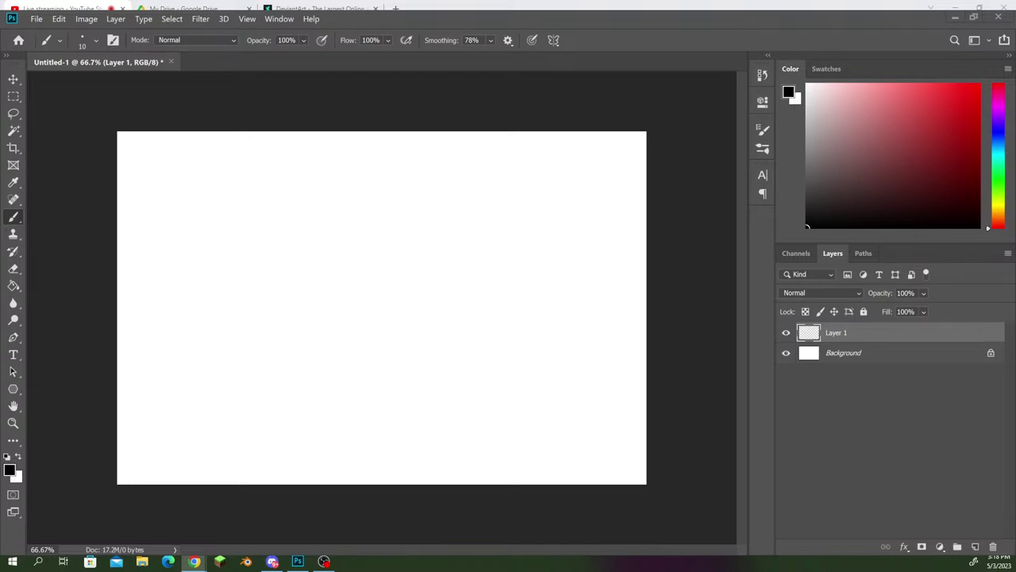
Set the foreground colour to a bright, saturated blue for sketching.
{"action": "key", "text": "super+Up"}
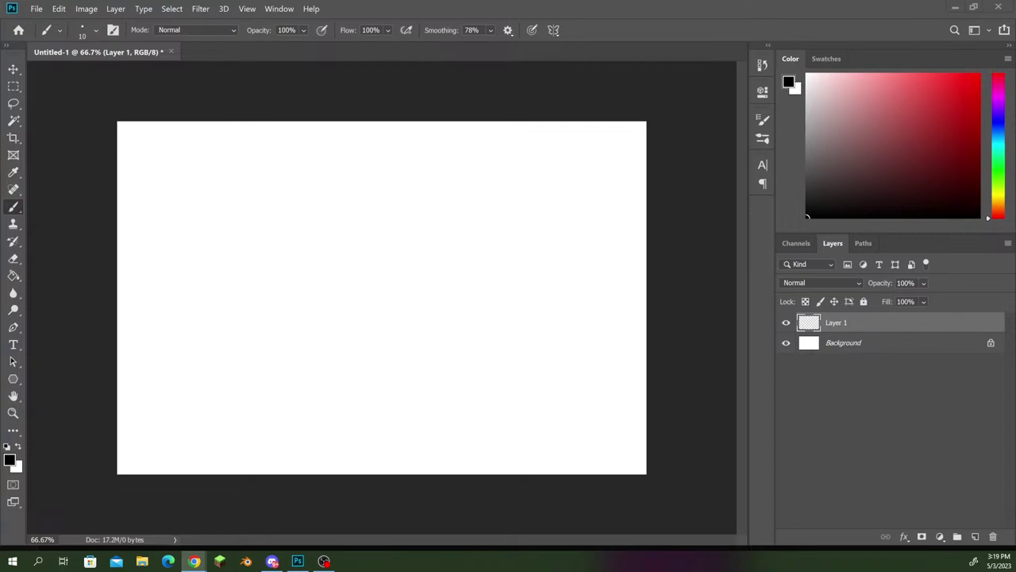
{"action": "left_click", "coordinate": [540, 416]}
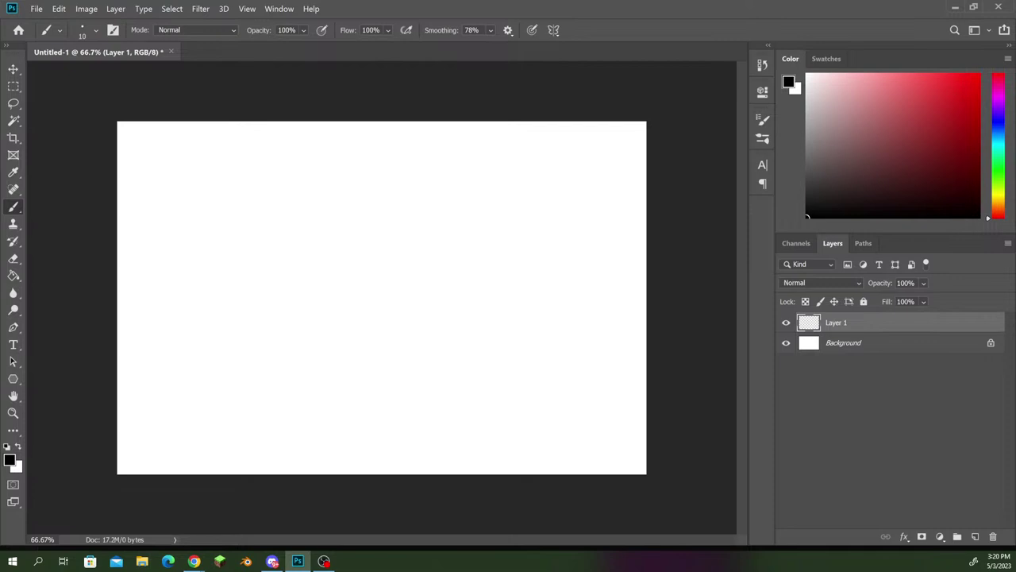
{"action": "left_click", "coordinate": [999, 127]}
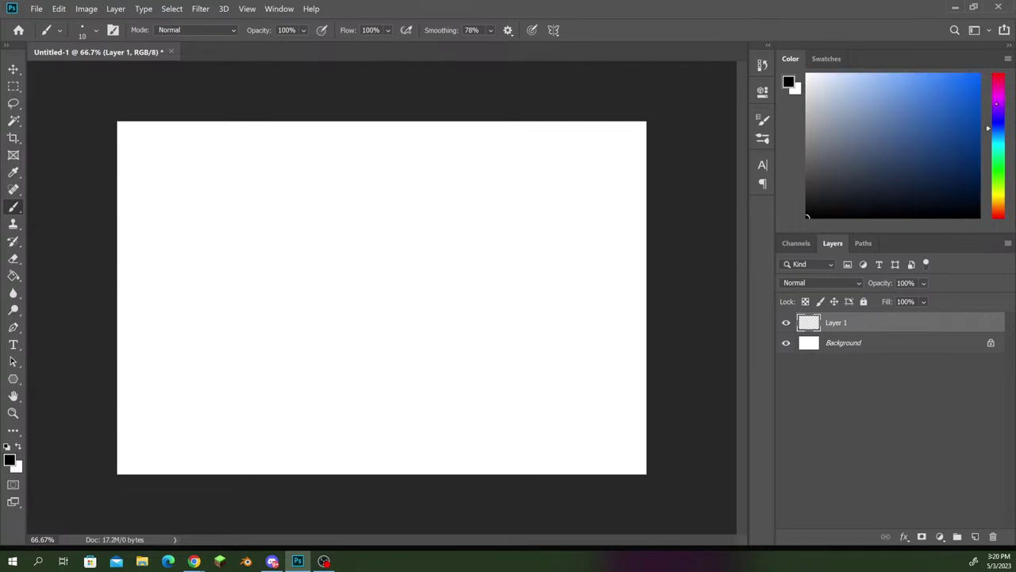
{"action": "left_click", "coordinate": [997, 100]}
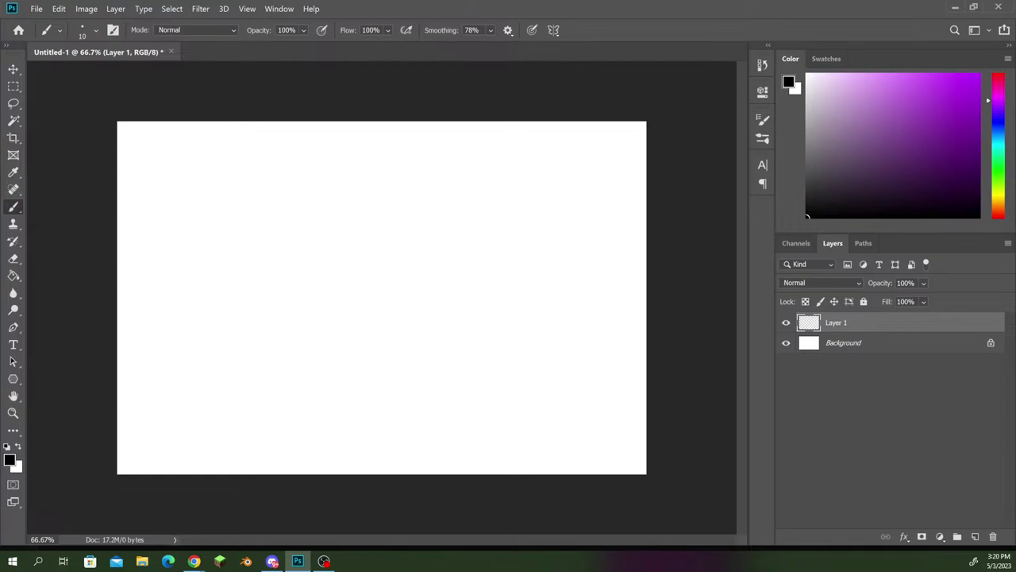
{"action": "left_click", "coordinate": [998, 127]}
{"action": "left_click", "coordinate": [978, 76]}
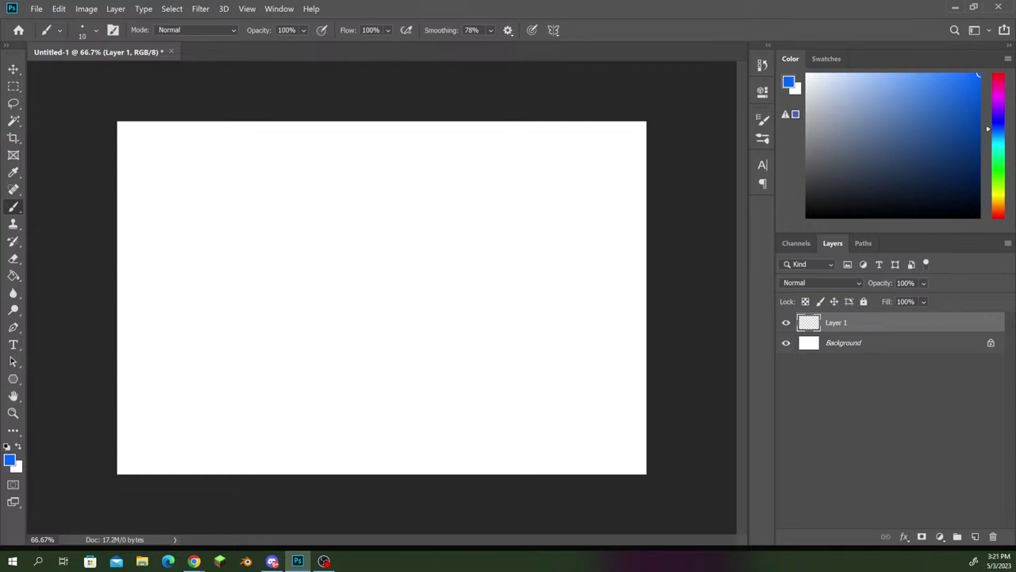
Switch to the full-screen view and frame the blank canvas for drawing.
{"action": "scroll", "coordinate": [381, 300], "scroll_direction": "up", "scroll_amount": 5}
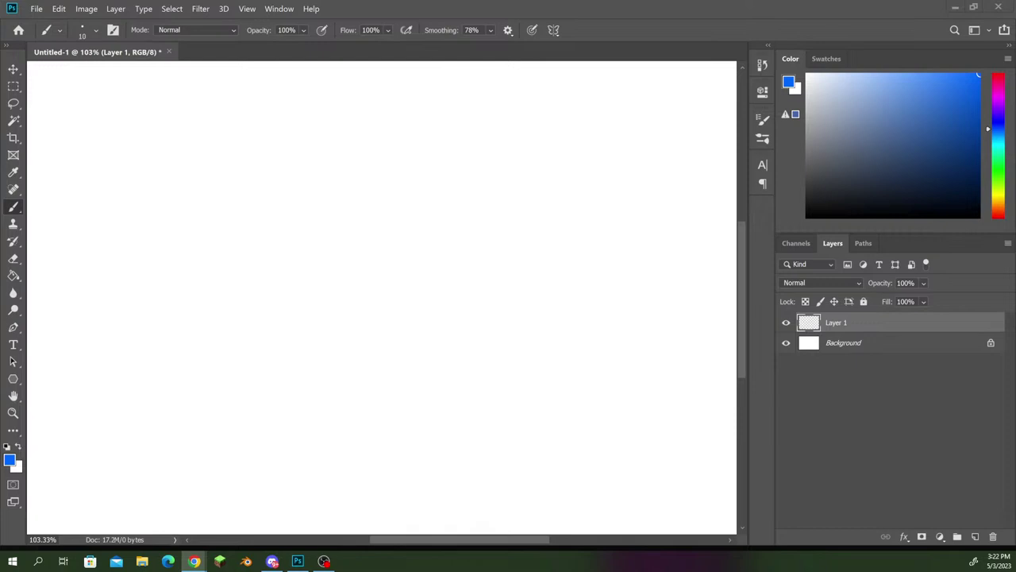
{"action": "scroll", "coordinate": [381, 297], "scroll_direction": "down", "scroll_amount": 3}
{"action": "scroll", "coordinate": [381, 297], "scroll_direction": "up", "scroll_amount": 2}
{"action": "scroll", "coordinate": [349, 297], "scroll_direction": "up", "scroll_amount": 2}
{"action": "left_click_drag", "start_coordinate": [318, 294], "coordinate": [450, 299]}
{"action": "key", "text": "f"}
{"action": "left_click_drag", "start_coordinate": [451, 298], "coordinate": [308, 295]}
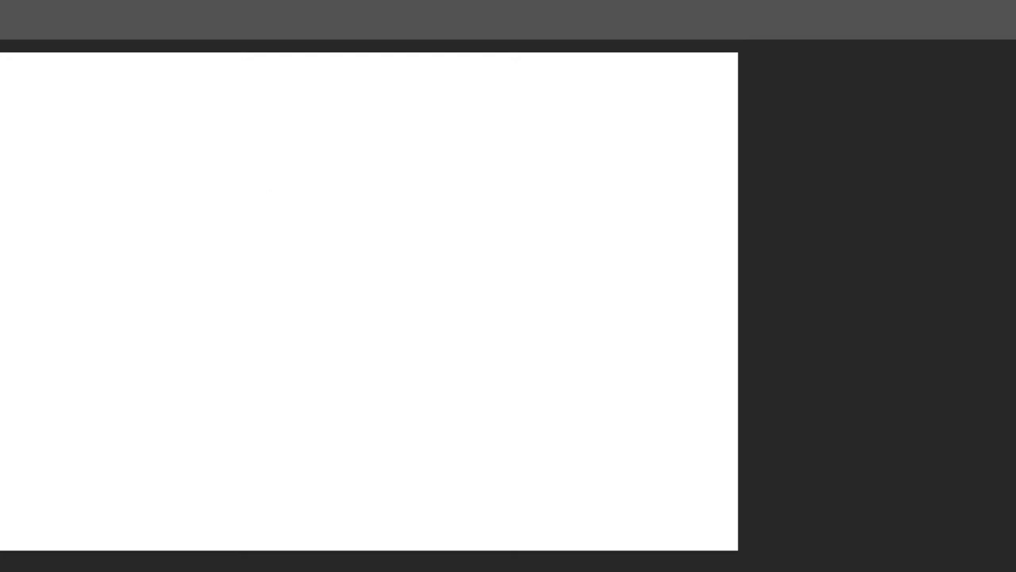
Sketch a large round head in the upper middle of the canvas, with a curved vertical guideline down the face.
{"action": "mouse_move", "coordinate": [308, 176]}
{"action": "left_mouse_down"}
{"action": "mouse_move", "coordinate": [315, 138]}
{"action": "mouse_move", "coordinate": [323, 143]}
{"action": "mouse_move", "coordinate": [375, 112]}
{"action": "left_mouse_up"}
{"action": "mouse_move", "coordinate": [353, 124]}
{"action": "left_mouse_down"}
{"action": "mouse_move", "coordinate": [430, 111]}
{"action": "mouse_move", "coordinate": [414, 122]}
{"action": "mouse_move", "coordinate": [480, 160]}
{"action": "mouse_move", "coordinate": [455, 150]}
{"action": "mouse_move", "coordinate": [435, 272]}
{"action": "left_mouse_up"}
{"action": "mouse_move", "coordinate": [436, 265]}
{"action": "left_mouse_down"}
{"action": "mouse_move", "coordinate": [318, 256]}
{"action": "mouse_move", "coordinate": [337, 123]}
{"action": "left_mouse_up"}
{"action": "left_click_drag", "start_coordinate": [300, 174], "coordinate": [359, 118]}
{"action": "left_click_drag", "start_coordinate": [311, 148], "coordinate": [291, 205]}
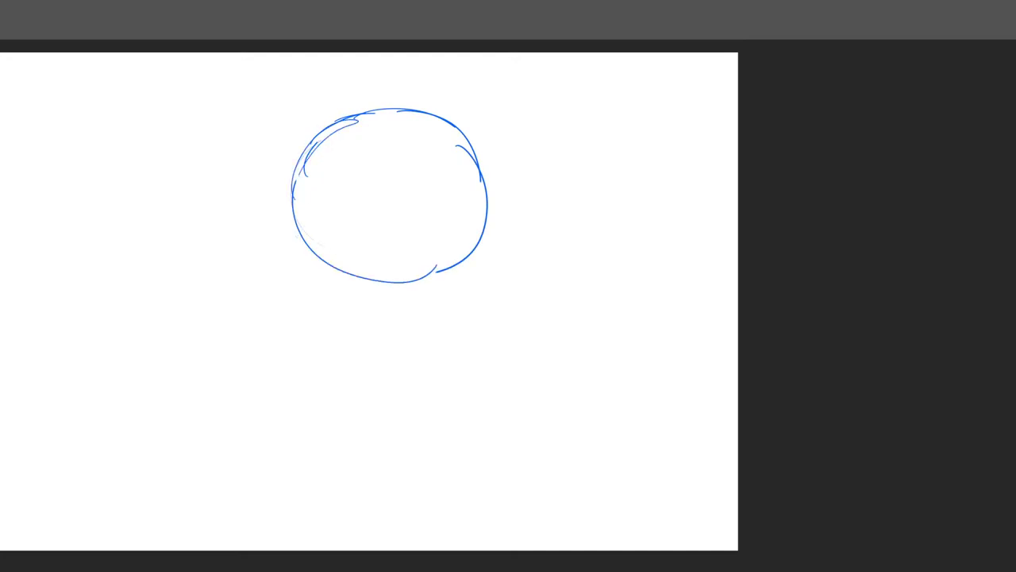
{"action": "left_click_drag", "start_coordinate": [395, 111], "coordinate": [362, 253]}
Sketch the wide rounded jaw below the head circle and a round ear at its right end.
{"action": "mouse_move", "coordinate": [369, 158]}
{"action": "left_mouse_down"}
{"action": "mouse_move", "coordinate": [360, 270]}
{"action": "mouse_move", "coordinate": [303, 262]}
{"action": "mouse_move", "coordinate": [294, 293]}
{"action": "mouse_move", "coordinate": [363, 342]}
{"action": "mouse_move", "coordinate": [404, 335]}
{"action": "left_mouse_up"}
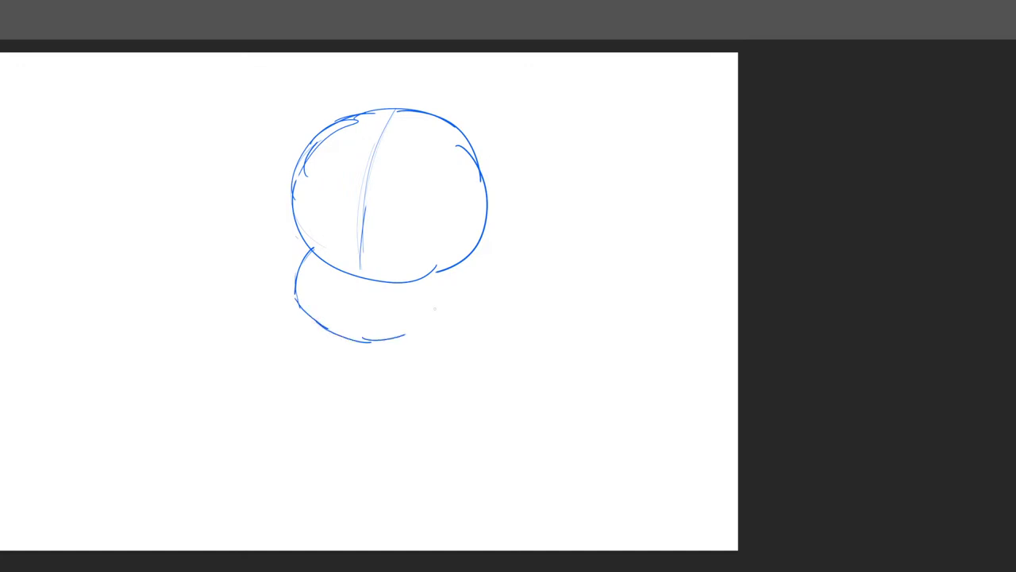
{"action": "mouse_move", "coordinate": [468, 254]}
{"action": "left_mouse_down"}
{"action": "mouse_move", "coordinate": [486, 253]}
{"action": "mouse_move", "coordinate": [500, 290]}
{"action": "mouse_move", "coordinate": [473, 301]}
{"action": "mouse_move", "coordinate": [462, 294]}
{"action": "mouse_move", "coordinate": [412, 328]}
{"action": "mouse_move", "coordinate": [367, 336]}
{"action": "mouse_move", "coordinate": [300, 310]}
{"action": "mouse_move", "coordinate": [297, 255]}
{"action": "left_mouse_up"}
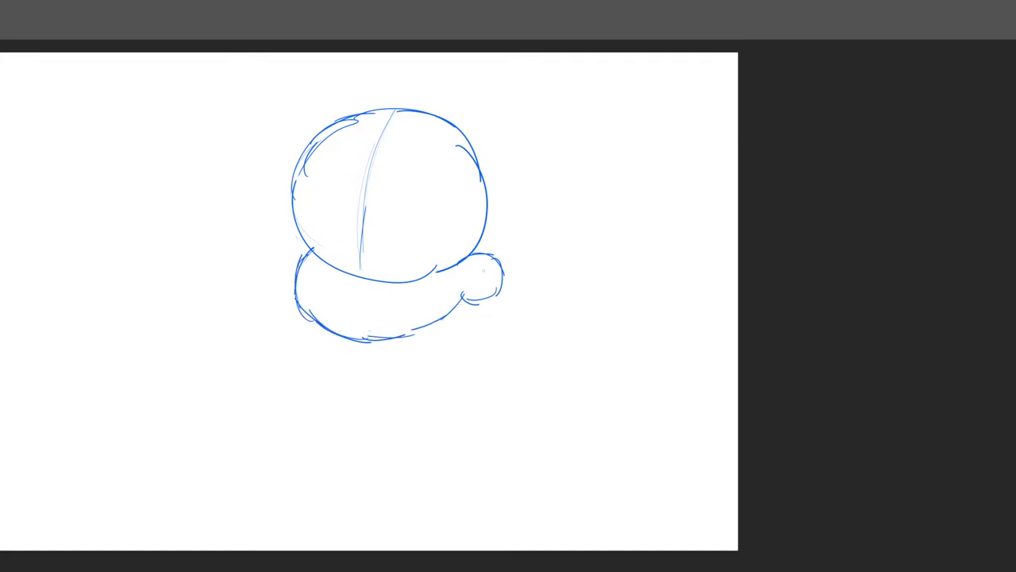
{"action": "mouse_move", "coordinate": [486, 269]}
{"action": "left_mouse_down"}
{"action": "mouse_move", "coordinate": [469, 274]}
{"action": "mouse_move", "coordinate": [474, 283]}
{"action": "left_mouse_up"}
Sketch two large oval eyes side by side, one on each side of the face guideline.
{"action": "mouse_move", "coordinate": [360, 245]}
{"action": "left_mouse_down"}
{"action": "mouse_move", "coordinate": [364, 205]}
{"action": "mouse_move", "coordinate": [378, 177]}
{"action": "left_mouse_up"}
{"action": "mouse_move", "coordinate": [361, 205]}
{"action": "left_mouse_down"}
{"action": "mouse_move", "coordinate": [367, 190]}
{"action": "mouse_move", "coordinate": [406, 176]}
{"action": "left_mouse_up"}
{"action": "mouse_move", "coordinate": [392, 173]}
{"action": "left_mouse_down"}
{"action": "mouse_move", "coordinate": [424, 208]}
{"action": "mouse_move", "coordinate": [425, 245]}
{"action": "left_mouse_up"}
{"action": "mouse_move", "coordinate": [422, 228]}
{"action": "left_mouse_down"}
{"action": "mouse_move", "coordinate": [402, 280]}
{"action": "mouse_move", "coordinate": [361, 238]}
{"action": "mouse_move", "coordinate": [361, 223]}
{"action": "left_mouse_up"}
{"action": "left_click_drag", "start_coordinate": [308, 176], "coordinate": [302, 262]}
{"action": "mouse_move", "coordinate": [300, 203]}
{"action": "left_mouse_down"}
{"action": "mouse_move", "coordinate": [345, 196]}
{"action": "mouse_move", "coordinate": [354, 212]}
{"action": "mouse_move", "coordinate": [356, 252]}
{"action": "mouse_move", "coordinate": [317, 282]}
{"action": "left_mouse_up"}
{"action": "left_click_drag", "start_coordinate": [297, 241], "coordinate": [314, 278]}
{"action": "mouse_move", "coordinate": [310, 270]}
{"action": "left_mouse_down"}
{"action": "mouse_move", "coordinate": [329, 283]}
{"action": "mouse_move", "coordinate": [337, 264]}
{"action": "mouse_move", "coordinate": [329, 280]}
{"action": "left_mouse_up"}
Sketch a small nose and a short mouth line, plus a narrow pointed strand at the head's left edge.
{"action": "mouse_move", "coordinate": [345, 262]}
{"action": "left_mouse_down"}
{"action": "mouse_move", "coordinate": [333, 290]}
{"action": "mouse_move", "coordinate": [368, 277]}
{"action": "left_mouse_up"}
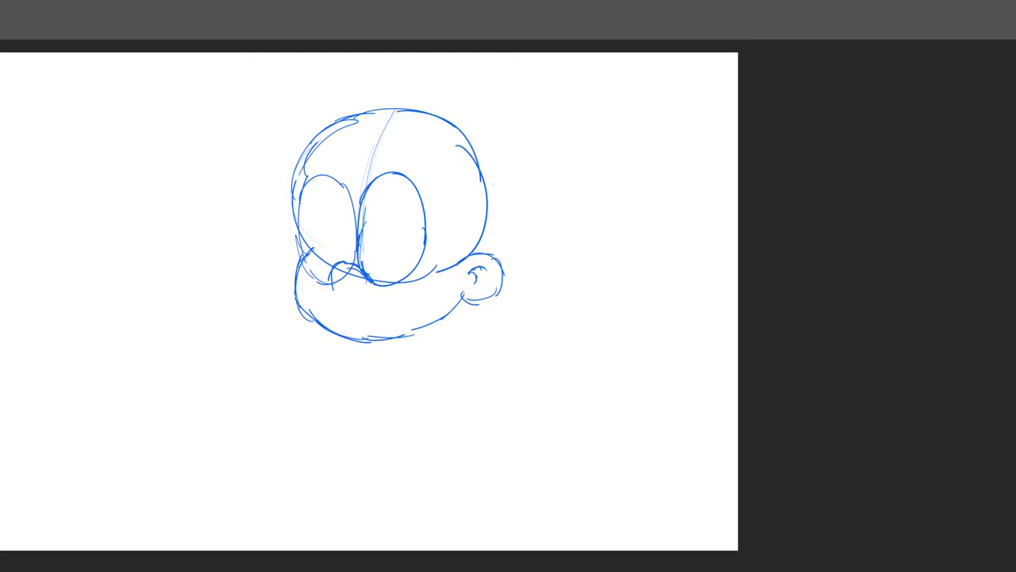
{"action": "left_click_drag", "start_coordinate": [375, 312], "coordinate": [413, 303]}
{"action": "left_click_drag", "start_coordinate": [297, 190], "coordinate": [292, 148]}
{"action": "left_click_drag", "start_coordinate": [292, 147], "coordinate": [301, 190]}
Outline a tall oval pupil inside each eye.
{"action": "left_click_drag", "start_coordinate": [307, 229], "coordinate": [299, 253]}
{"action": "mouse_move", "coordinate": [306, 241]}
{"action": "left_mouse_down"}
{"action": "mouse_move", "coordinate": [316, 215]}
{"action": "mouse_move", "coordinate": [323, 239]}
{"action": "left_mouse_up"}
{"action": "left_click_drag", "start_coordinate": [321, 232], "coordinate": [306, 249]}
{"action": "mouse_move", "coordinate": [369, 242]}
{"action": "left_mouse_down"}
{"action": "mouse_move", "coordinate": [372, 214]}
{"action": "mouse_move", "coordinate": [382, 232]}
{"action": "mouse_move", "coordinate": [369, 253]}
{"action": "left_mouse_up"}
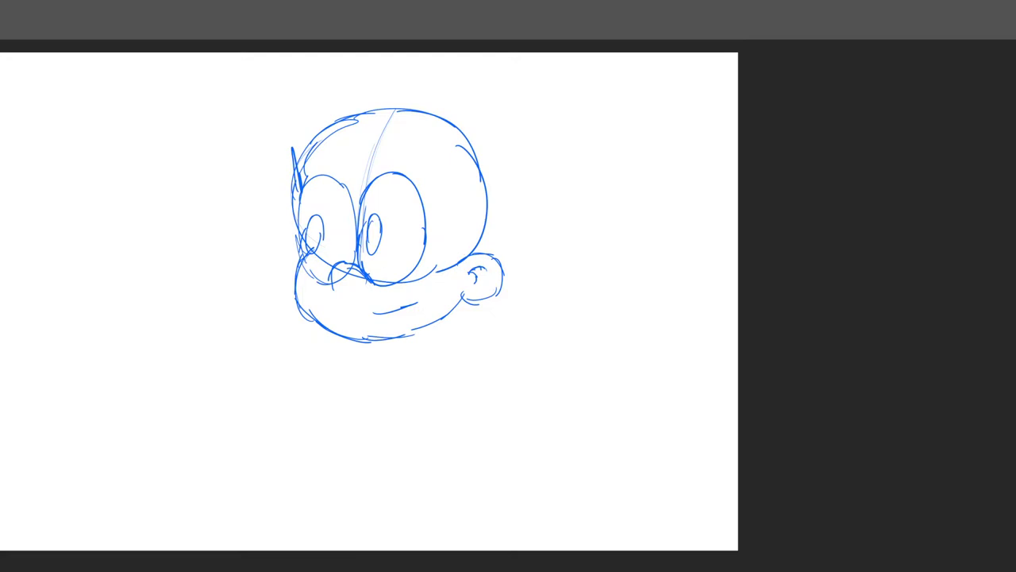
Sketch the pointed sideburn in front of the ear and freckles on the right cheek.
{"action": "mouse_move", "coordinate": [455, 238]}
{"action": "left_mouse_down"}
{"action": "mouse_move", "coordinate": [457, 262]}
{"action": "mouse_move", "coordinate": [451, 252]}
{"action": "left_mouse_up"}
{"action": "left_click_drag", "start_coordinate": [461, 210], "coordinate": [450, 231]}
{"action": "mouse_move", "coordinate": [449, 165]}
{"action": "left_mouse_down"}
{"action": "mouse_move", "coordinate": [447, 222]}
{"action": "mouse_move", "coordinate": [460, 152]}
{"action": "left_mouse_up"}
{"action": "left_click_drag", "start_coordinate": [442, 264], "coordinate": [428, 285]}
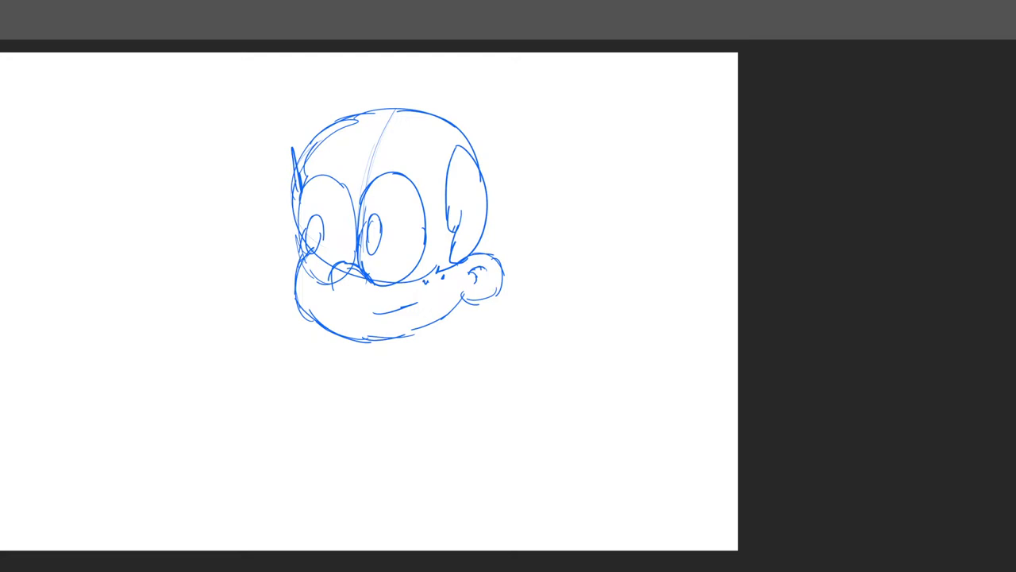
Redraw the jaw and chin contour slightly lower and add freckles to the left cheek.
{"action": "mouse_move", "coordinate": [306, 290]}
{"action": "left_mouse_down"}
{"action": "mouse_move", "coordinate": [291, 288]}
{"action": "mouse_move", "coordinate": [291, 309]}
{"action": "left_mouse_up"}
{"action": "mouse_move", "coordinate": [308, 268]}
{"action": "left_mouse_down"}
{"action": "mouse_move", "coordinate": [290, 310]}
{"action": "mouse_move", "coordinate": [318, 335]}
{"action": "mouse_move", "coordinate": [378, 348]}
{"action": "mouse_move", "coordinate": [434, 331]}
{"action": "mouse_move", "coordinate": [462, 297]}
{"action": "left_mouse_up"}
{"action": "left_click_drag", "start_coordinate": [432, 336], "coordinate": [362, 354]}
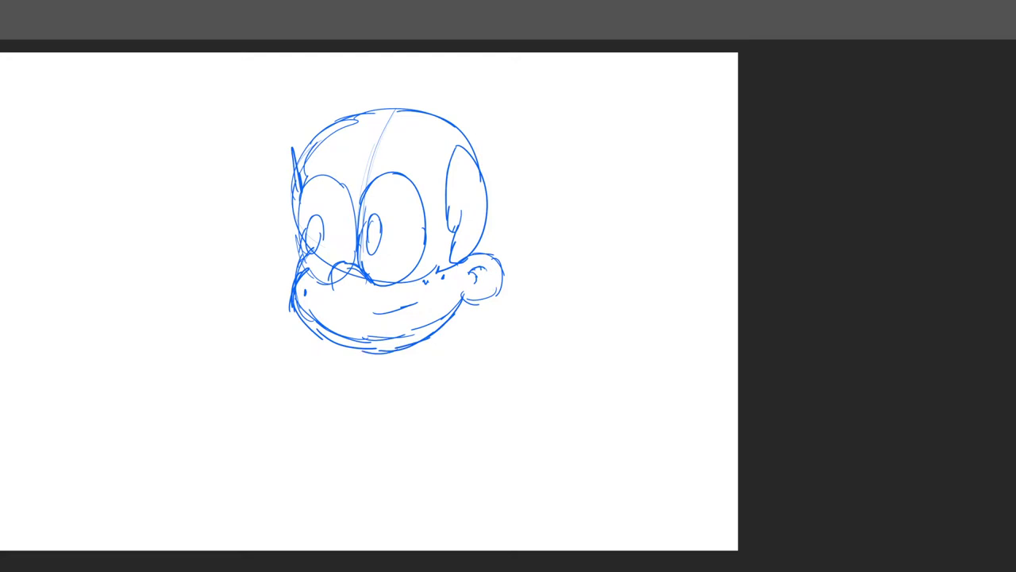
{"action": "left_click_drag", "start_coordinate": [314, 286], "coordinate": [315, 293]}
Sketch the hairline across the forehead, the rounded front tufts at the left and the arched top of the hair.
{"action": "mouse_move", "coordinate": [461, 145]}
{"action": "left_mouse_down"}
{"action": "mouse_move", "coordinate": [396, 169]}
{"action": "mouse_move", "coordinate": [362, 159]}
{"action": "mouse_move", "coordinate": [387, 147]}
{"action": "mouse_move", "coordinate": [317, 151]}
{"action": "mouse_move", "coordinate": [324, 135]}
{"action": "mouse_move", "coordinate": [276, 134]}
{"action": "mouse_move", "coordinate": [298, 139]}
{"action": "mouse_move", "coordinate": [295, 168]}
{"action": "left_mouse_up"}
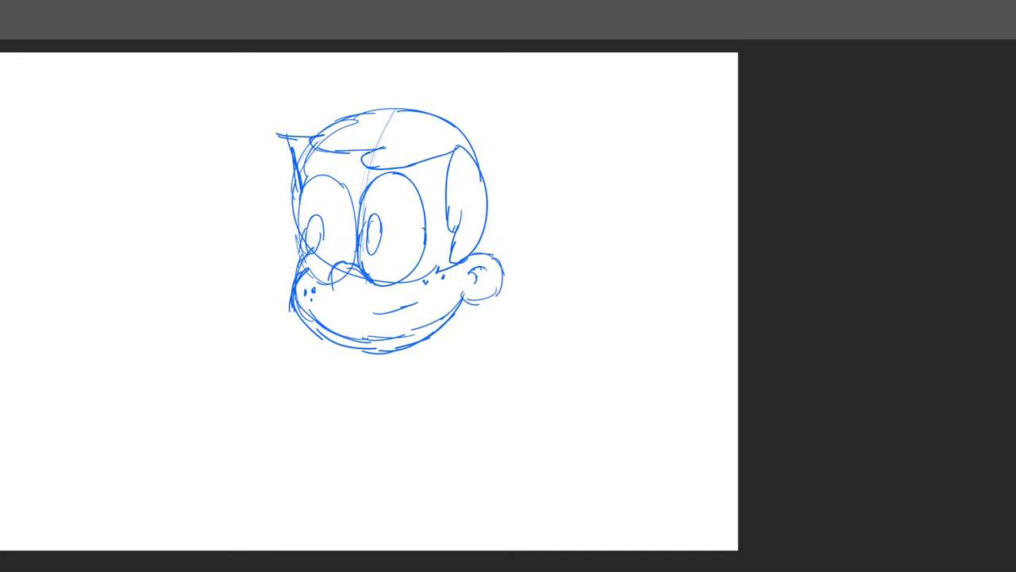
{"action": "mouse_move", "coordinate": [288, 152]}
{"action": "left_mouse_down"}
{"action": "mouse_move", "coordinate": [259, 143]}
{"action": "mouse_move", "coordinate": [256, 103]}
{"action": "mouse_move", "coordinate": [276, 99]}
{"action": "mouse_move", "coordinate": [287, 111]}
{"action": "mouse_move", "coordinate": [301, 96]}
{"action": "left_mouse_up"}
{"action": "mouse_move", "coordinate": [304, 96]}
{"action": "left_mouse_down"}
{"action": "mouse_move", "coordinate": [379, 73]}
{"action": "mouse_move", "coordinate": [470, 95]}
{"action": "left_mouse_up"}
{"action": "mouse_move", "coordinate": [421, 65]}
{"action": "left_mouse_down"}
{"action": "mouse_move", "coordinate": [369, 69]}
{"action": "mouse_move", "coordinate": [308, 94]}
{"action": "left_mouse_up"}
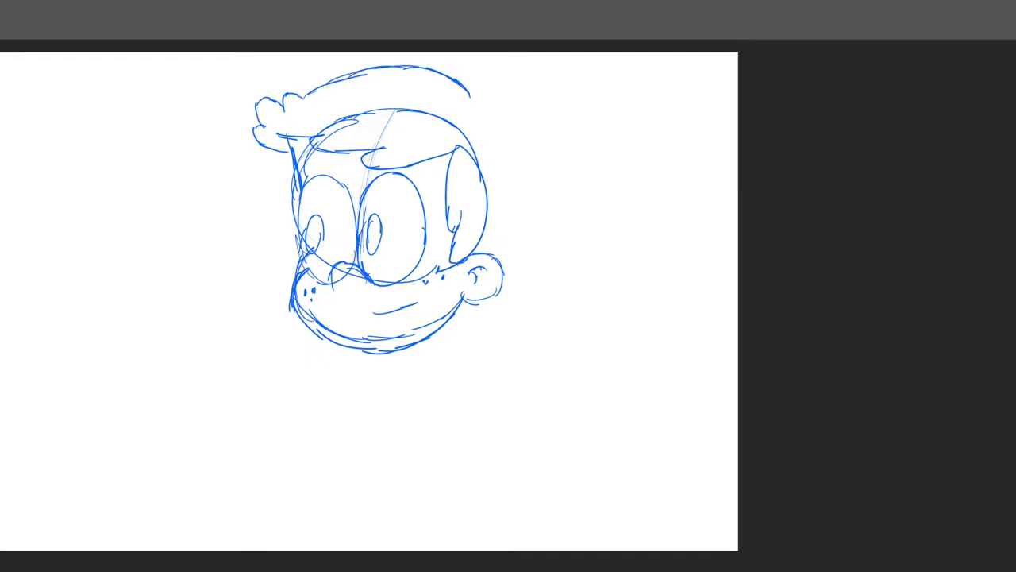
Sketch the back of the hair down to the ear, with two rounded tufts sticking out at the crown.
{"action": "mouse_move", "coordinate": [464, 87]}
{"action": "left_mouse_down"}
{"action": "mouse_move", "coordinate": [471, 60]}
{"action": "mouse_move", "coordinate": [486, 103]}
{"action": "mouse_move", "coordinate": [516, 107]}
{"action": "mouse_move", "coordinate": [533, 130]}
{"action": "mouse_move", "coordinate": [521, 137]}
{"action": "mouse_move", "coordinate": [500, 127]}
{"action": "mouse_move", "coordinate": [515, 196]}
{"action": "mouse_move", "coordinate": [504, 217]}
{"action": "mouse_move", "coordinate": [498, 198]}
{"action": "mouse_move", "coordinate": [495, 237]}
{"action": "left_mouse_up"}
{"action": "left_click_drag", "start_coordinate": [494, 235], "coordinate": [487, 254]}
{"action": "left_click_drag", "start_coordinate": [500, 210], "coordinate": [488, 250]}
{"action": "left_click_drag", "start_coordinate": [501, 188], "coordinate": [498, 222]}
{"action": "left_click_drag", "start_coordinate": [499, 222], "coordinate": [493, 246]}
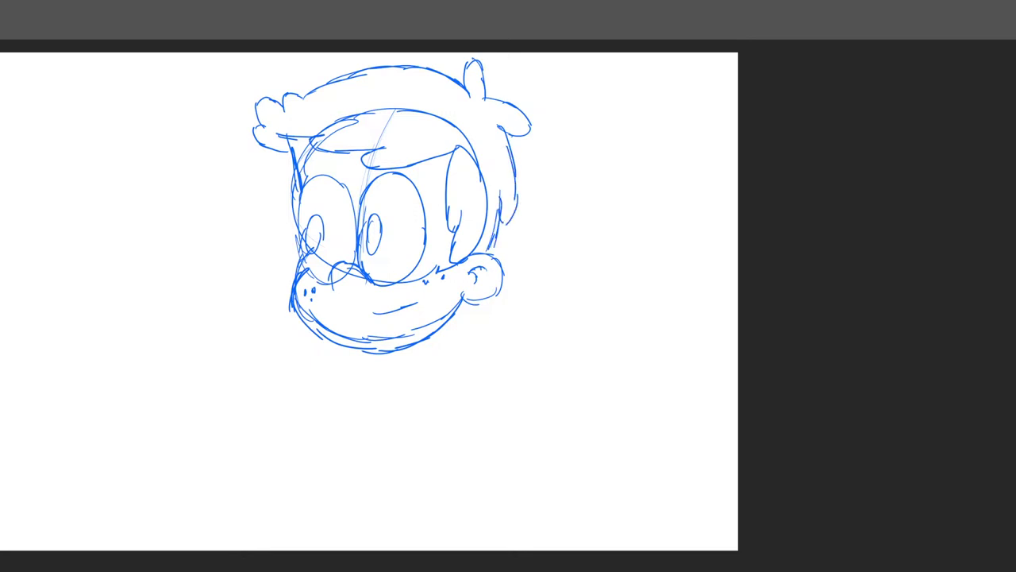
Add a small arched eyebrow above the right eye and shade in both pupils.
{"action": "mouse_move", "coordinate": [308, 151]}
{"action": "left_mouse_down"}
{"action": "mouse_move", "coordinate": [330, 132]}
{"action": "mouse_move", "coordinate": [399, 129]}
{"action": "mouse_move", "coordinate": [405, 148]}
{"action": "left_mouse_up"}
{"action": "mouse_move", "coordinate": [311, 213]}
{"action": "left_mouse_down"}
{"action": "mouse_move", "coordinate": [312, 246]}
{"action": "mouse_move", "coordinate": [321, 223]}
{"action": "mouse_move", "coordinate": [369, 235]}
{"action": "mouse_move", "coordinate": [373, 252]}
{"action": "mouse_move", "coordinate": [376, 240]}
{"action": "left_mouse_up"}
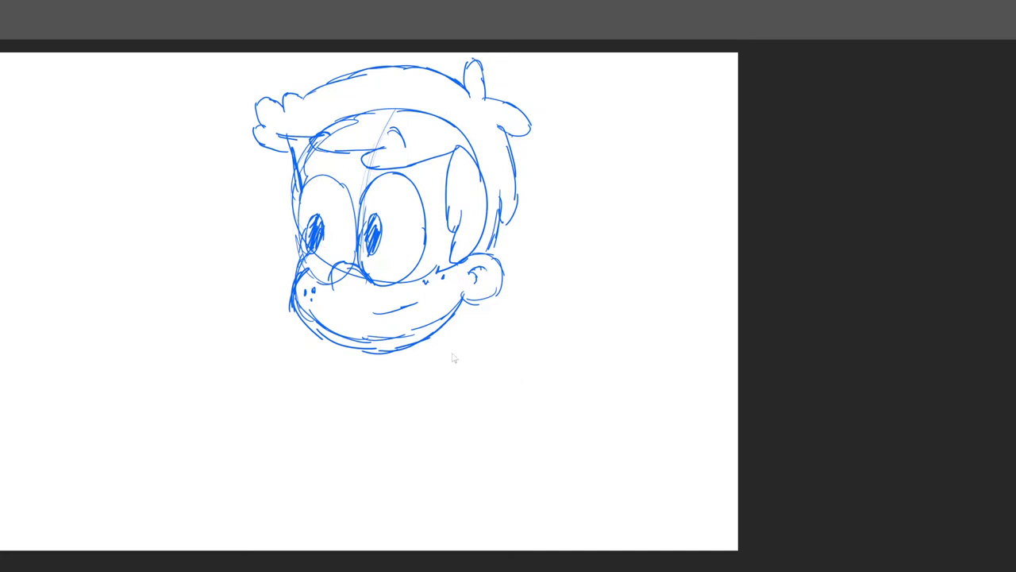
Scale down the red-haired character reference image and place it in the lower left of the canvas.
{"action": "key", "text": "ctrl+t"}
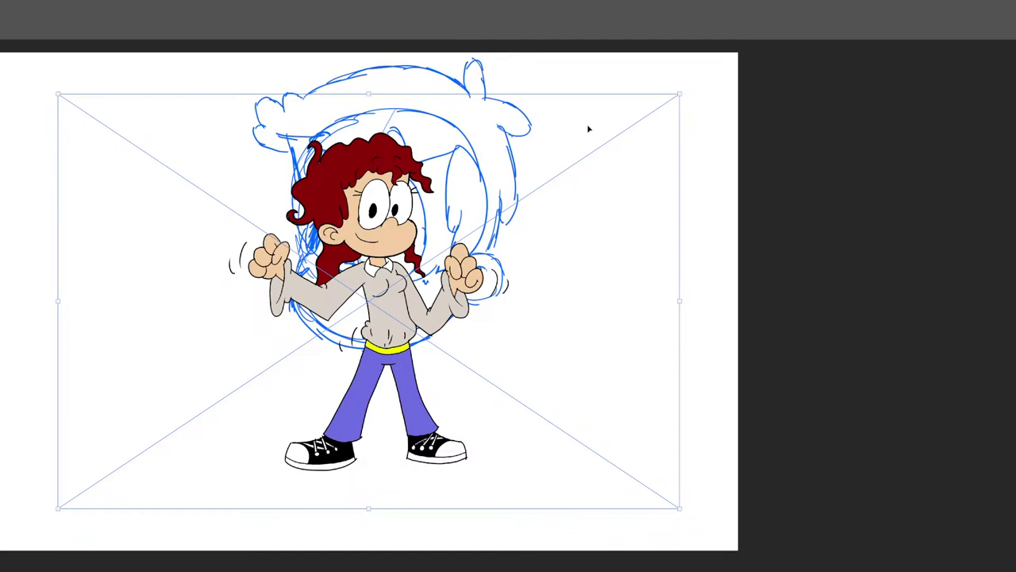
{"action": "mouse_move", "coordinate": [678, 96]}
{"action": "left_mouse_down"}
{"action": "mouse_move", "coordinate": [582, 141]}
{"action": "mouse_move", "coordinate": [322, 331]}
{"action": "left_mouse_up"}
{"action": "left_click_drag", "start_coordinate": [187, 398], "coordinate": [151, 364]}
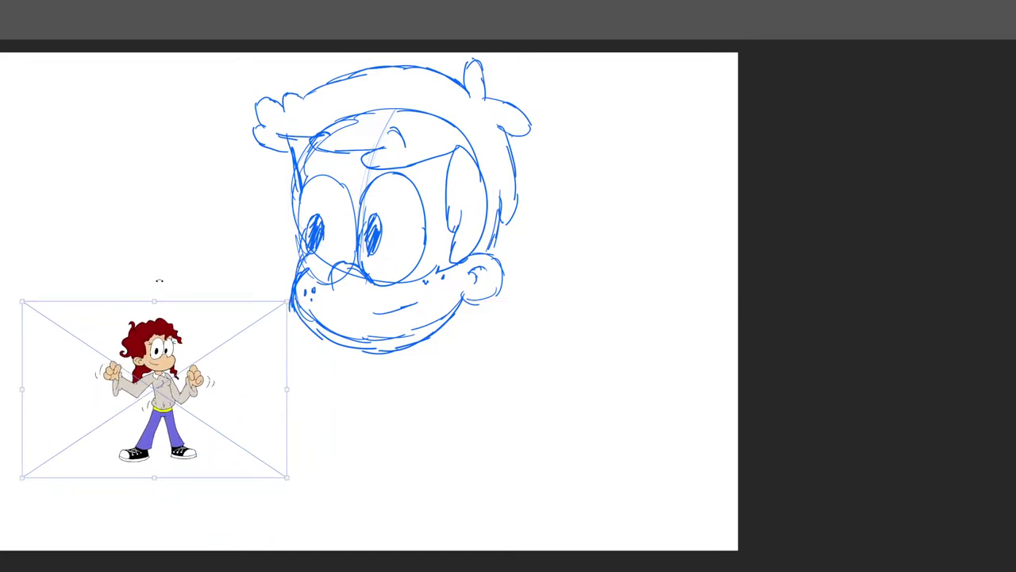
{"action": "key", "text": "Return"}
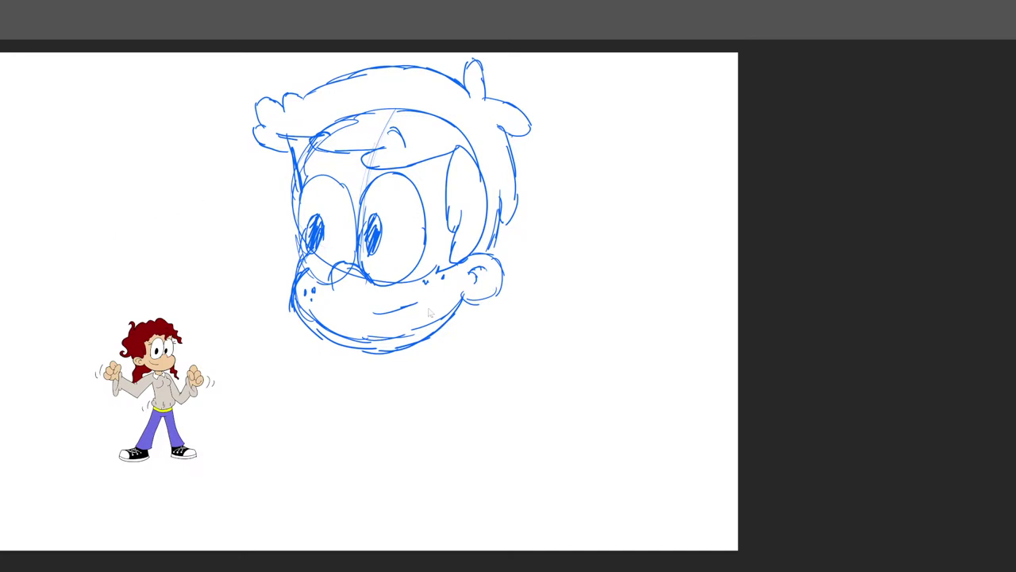
Paste the brown-haired character image, shrink it and place it above the red-haired character.
{"action": "key", "text": "ctrl+v"}
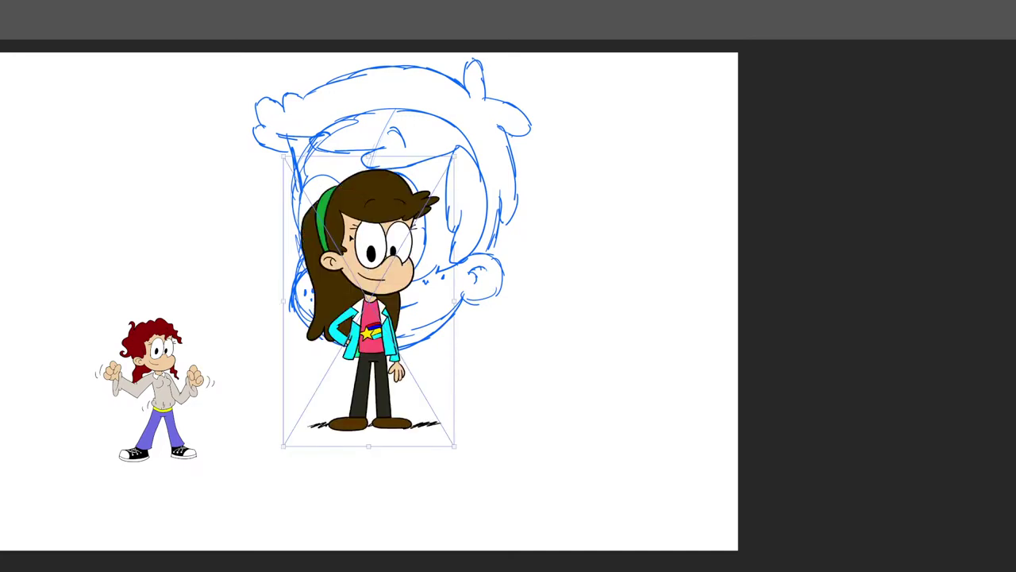
{"action": "left_click_drag", "start_coordinate": [283, 158], "coordinate": [259, 125]}
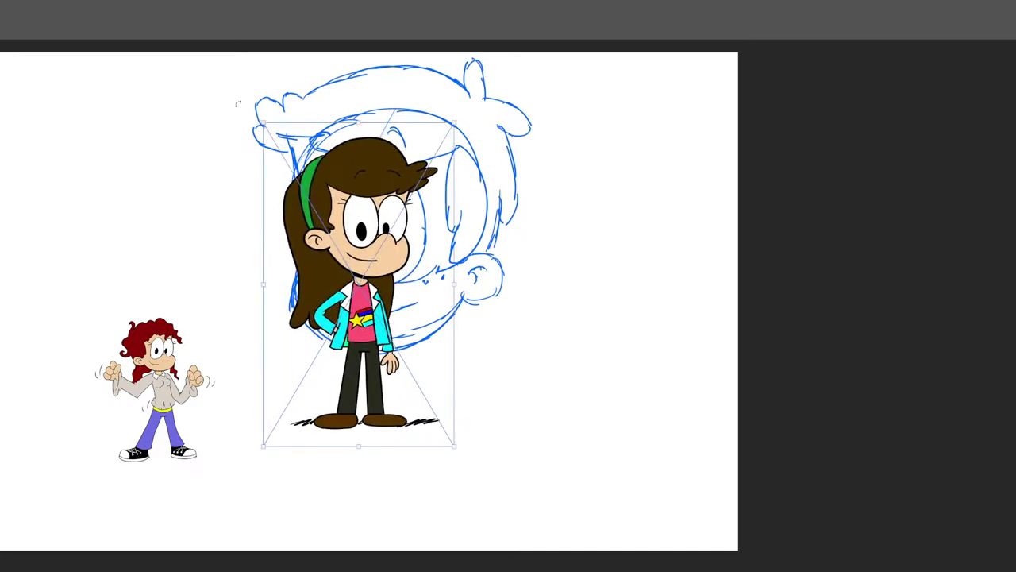
{"action": "mouse_move", "coordinate": [262, 121]}
{"action": "left_mouse_down"}
{"action": "mouse_move", "coordinate": [327, 183]}
{"action": "mouse_move", "coordinate": [391, 300]}
{"action": "mouse_move", "coordinate": [193, 185]}
{"action": "mouse_move", "coordinate": [145, 185]}
{"action": "left_mouse_up"}
{"action": "key", "text": "Return"}
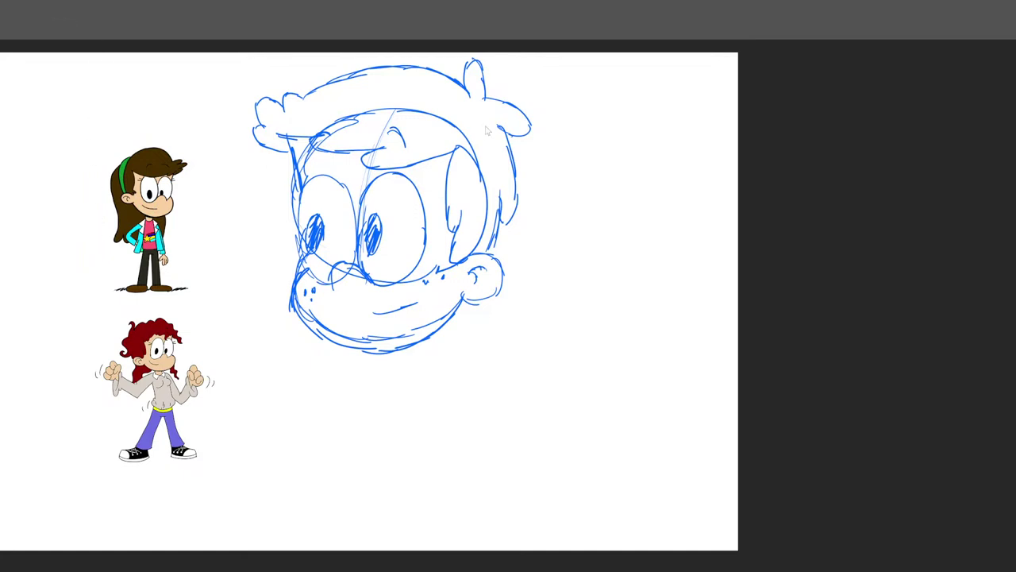
Scale down the purple-haired character image and place it in the lower right of the canvas.
{"action": "left_click", "coordinate": [420, 345]}
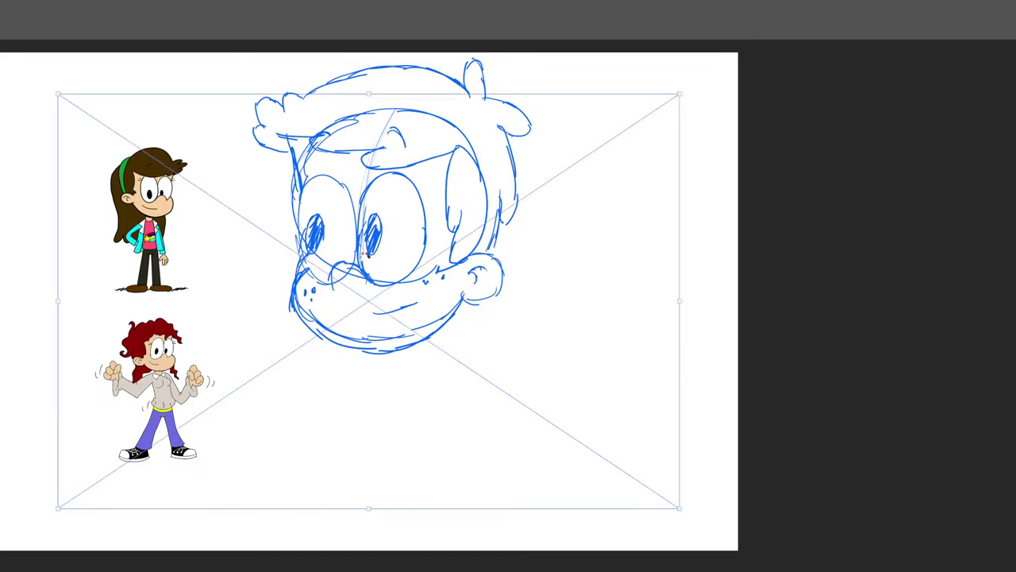
{"action": "left_click_drag", "start_coordinate": [58, 94], "coordinate": [414, 262]}
{"action": "left_click_drag", "start_coordinate": [566, 419], "coordinate": [617, 404]}
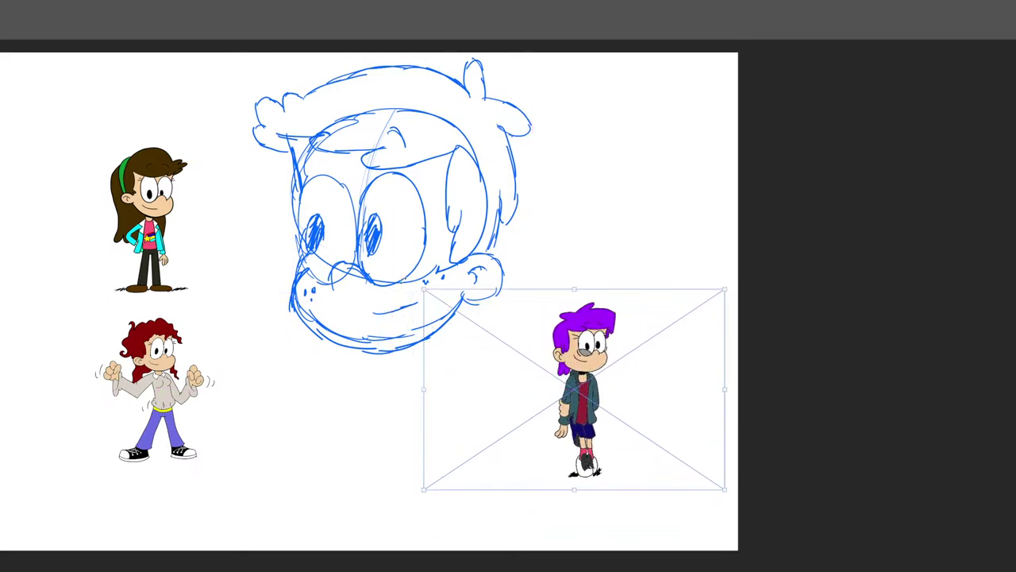
{"action": "left_click_drag", "start_coordinate": [425, 291], "coordinate": [455, 301]}
{"action": "left_click_drag", "start_coordinate": [590, 392], "coordinate": [591, 385]}
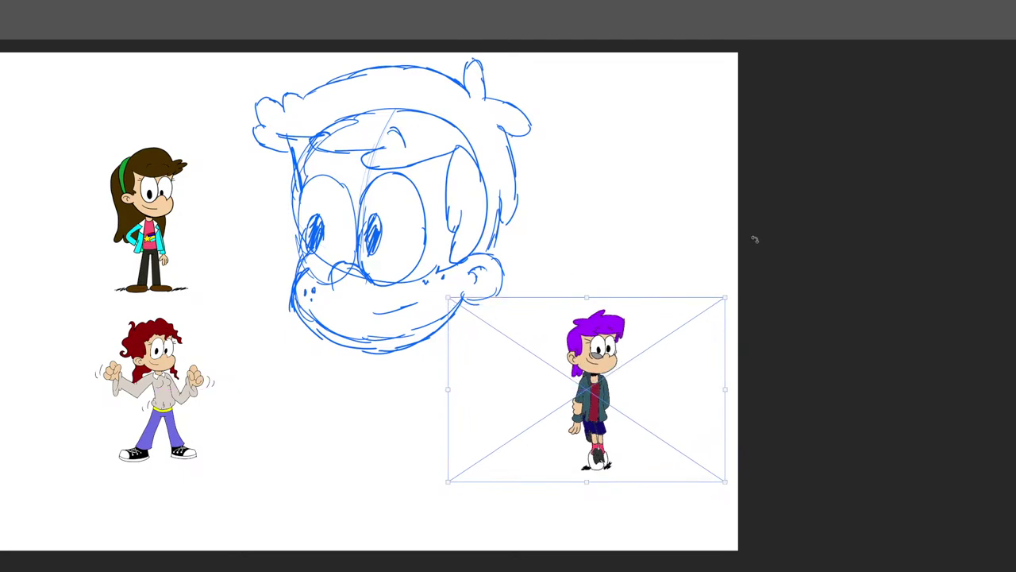
{"action": "key", "text": "Return"}
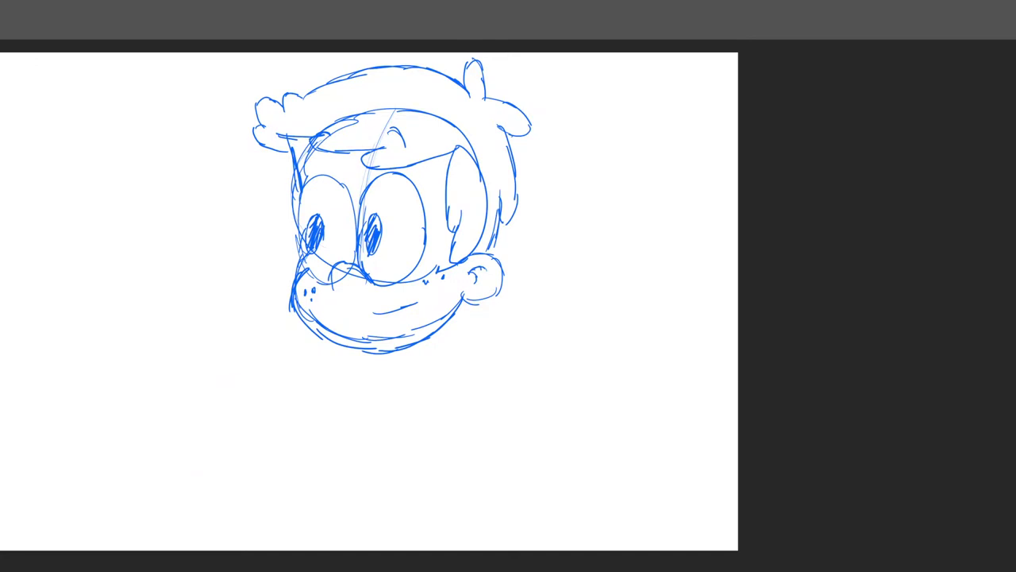
Sketch a slightly slanted torso with a curved hem below the head, and a short neck joining them.
{"action": "scroll", "coordinate": [493, 317], "scroll_direction": "up", "scroll_amount": 4}
{"action": "scroll", "coordinate": [493, 318], "scroll_direction": "down", "scroll_amount": 1}
{"action": "scroll", "coordinate": [492, 318], "scroll_direction": "up", "scroll_amount": 2}
{"action": "scroll", "coordinate": [392, 288], "scroll_direction": "down", "scroll_amount": 4}
{"action": "scroll", "coordinate": [349, 290], "scroll_direction": "up", "scroll_amount": 4}
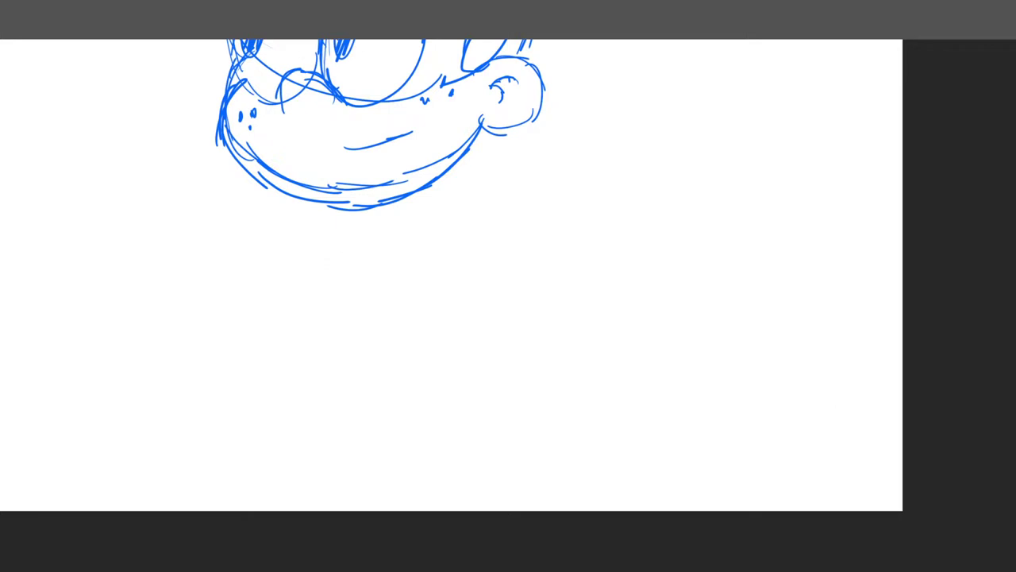
{"action": "left_click_drag", "start_coordinate": [341, 252], "coordinate": [317, 373]}
{"action": "left_click_drag", "start_coordinate": [329, 314], "coordinate": [324, 355]}
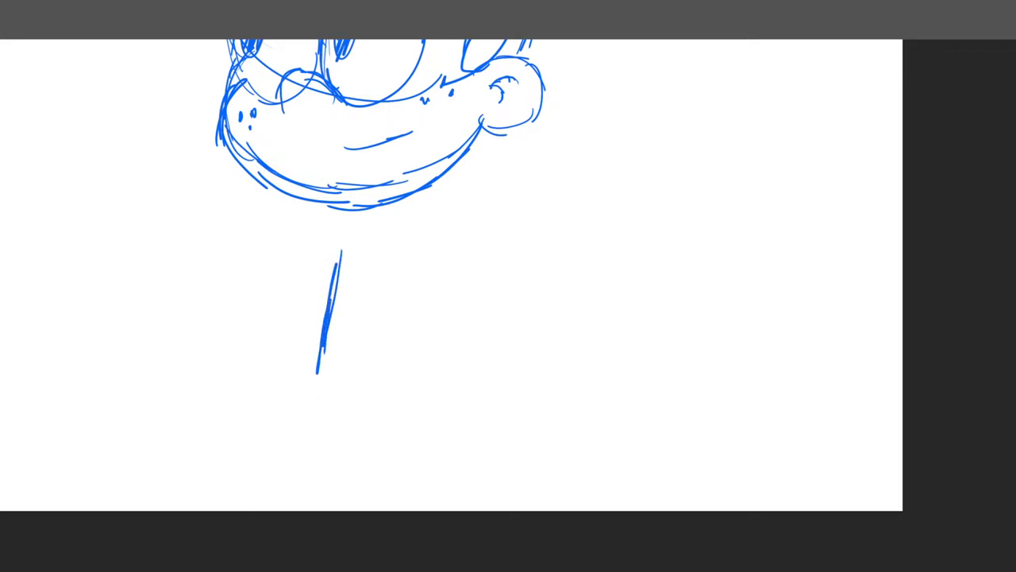
{"action": "left_click_drag", "start_coordinate": [418, 256], "coordinate": [402, 391]}
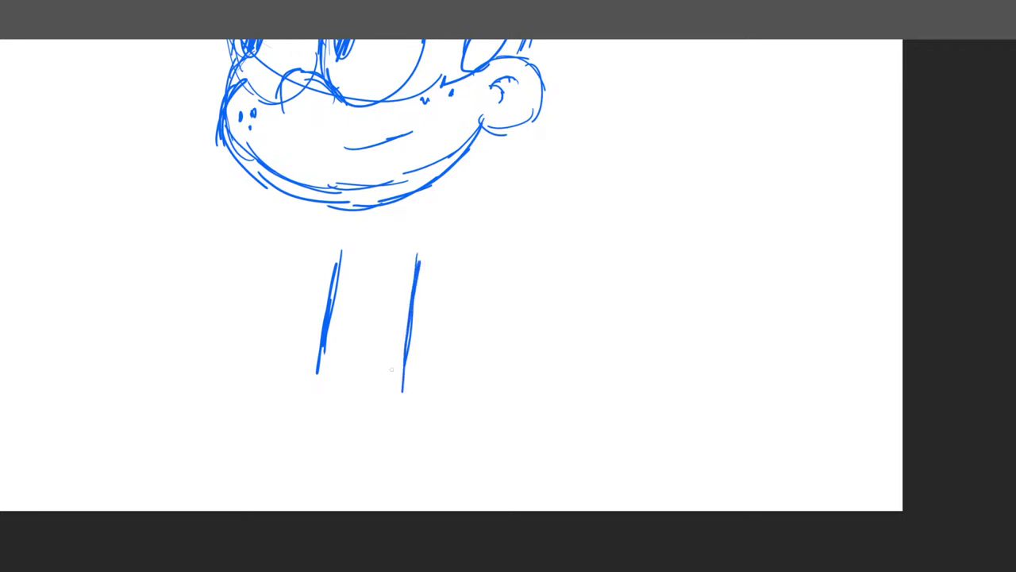
{"action": "mouse_move", "coordinate": [315, 385]}
{"action": "left_mouse_down"}
{"action": "mouse_move", "coordinate": [400, 400]}
{"action": "mouse_move", "coordinate": [406, 391]}
{"action": "left_mouse_up"}
{"action": "mouse_move", "coordinate": [369, 215]}
{"action": "left_mouse_down"}
{"action": "mouse_move", "coordinate": [366, 237]}
{"action": "mouse_move", "coordinate": [394, 238]}
{"action": "left_mouse_up"}
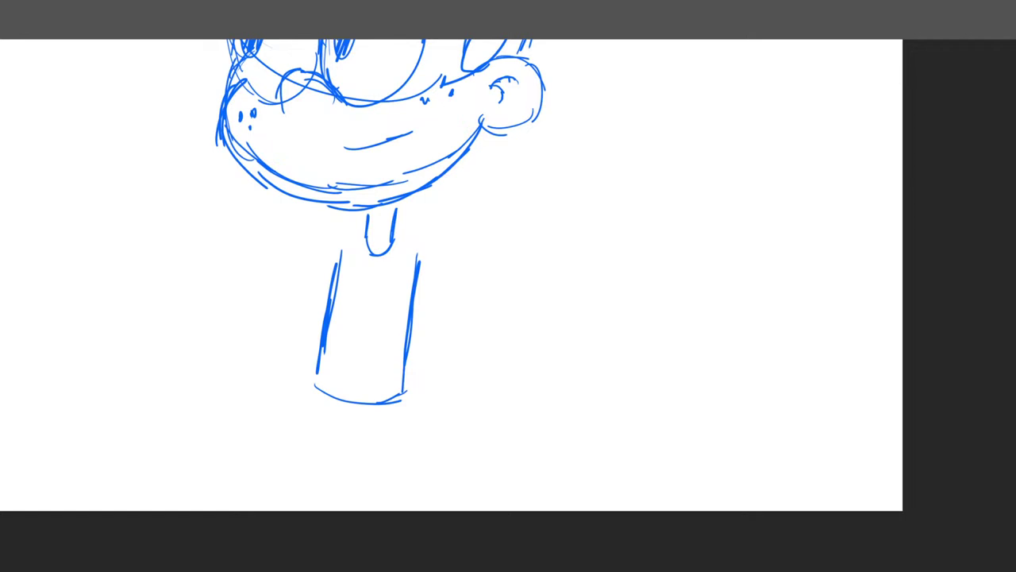
Sketch the curved right shoulder with a trial hanging sleeve, and erase the sleeve's outline.
{"action": "mouse_move", "coordinate": [394, 238]}
{"action": "left_mouse_down"}
{"action": "mouse_move", "coordinate": [439, 223]}
{"action": "mouse_move", "coordinate": [444, 301]}
{"action": "left_mouse_up"}
{"action": "mouse_move", "coordinate": [421, 255]}
{"action": "left_mouse_down"}
{"action": "mouse_move", "coordinate": [414, 322]}
{"action": "mouse_move", "coordinate": [439, 309]}
{"action": "left_mouse_up"}
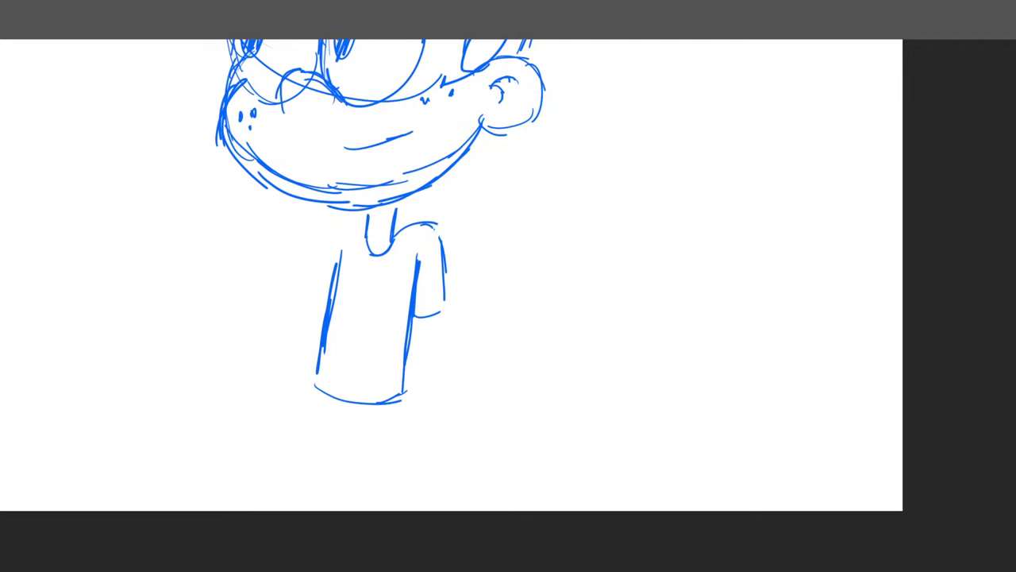
{"action": "mouse_move", "coordinate": [437, 232]}
{"action": "left_mouse_down"}
{"action": "mouse_move", "coordinate": [447, 306]}
{"action": "mouse_move", "coordinate": [426, 310]}
{"action": "left_mouse_up"}
Sketch a short sleeve extending sideways from the right shoulder and a hanging short sleeve on the left.
{"action": "left_click_drag", "start_coordinate": [438, 243], "coordinate": [461, 226]}
{"action": "left_click_drag", "start_coordinate": [429, 225], "coordinate": [500, 235]}
{"action": "left_click_drag", "start_coordinate": [420, 273], "coordinate": [449, 276]}
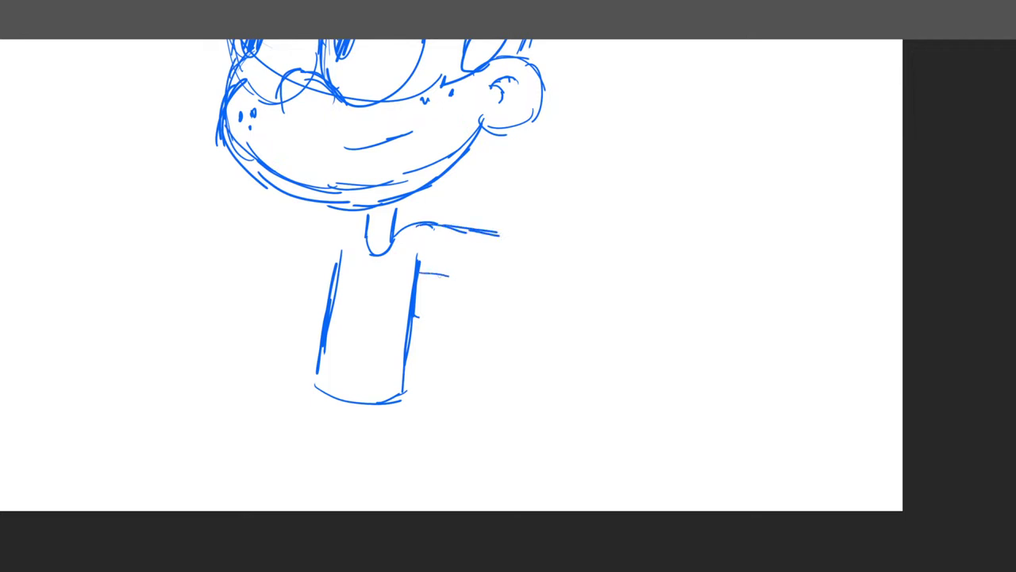
{"action": "mouse_move", "coordinate": [395, 222]}
{"action": "left_mouse_down"}
{"action": "mouse_move", "coordinate": [463, 227]}
{"action": "mouse_move", "coordinate": [484, 274]}
{"action": "mouse_move", "coordinate": [448, 278]}
{"action": "left_mouse_up"}
{"action": "mouse_move", "coordinate": [366, 224]}
{"action": "left_mouse_down"}
{"action": "mouse_move", "coordinate": [333, 239]}
{"action": "mouse_move", "coordinate": [321, 304]}
{"action": "left_mouse_up"}
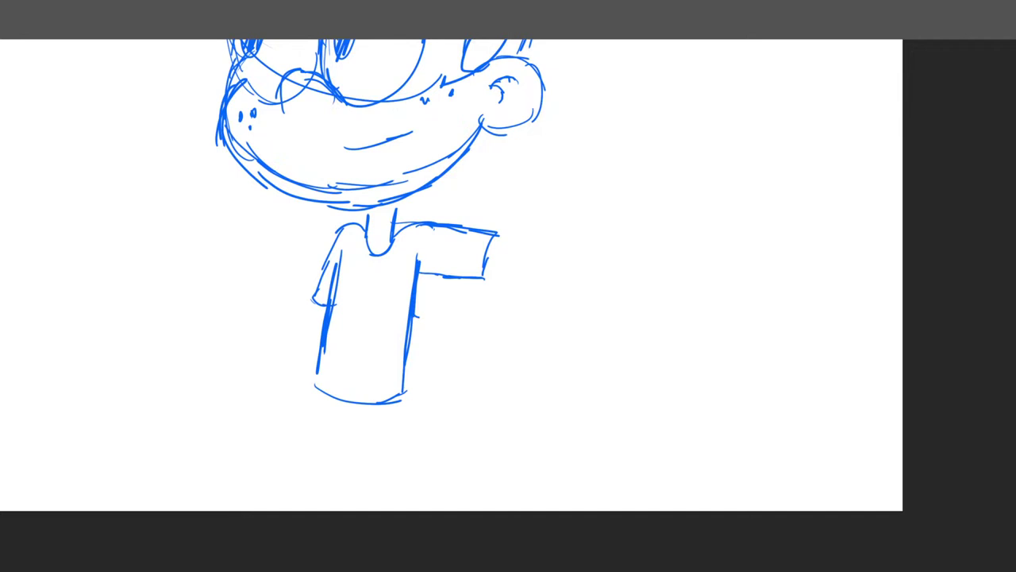
Scale down the whole character sketch and reposition it to leave room for the legs.
{"action": "key", "text": "ctrl+t"}
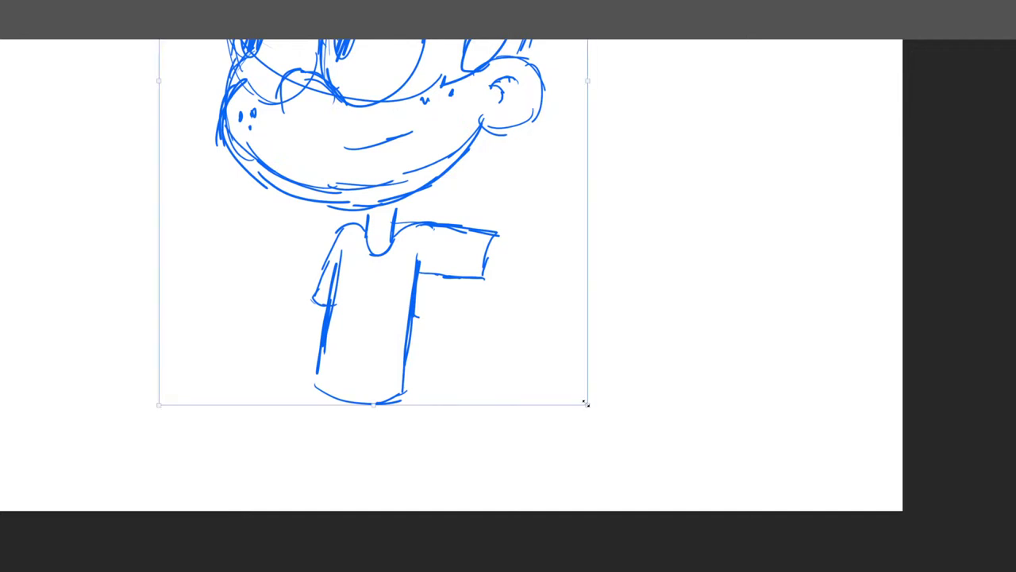
{"action": "left_click_drag", "start_coordinate": [585, 403], "coordinate": [520, 302]}
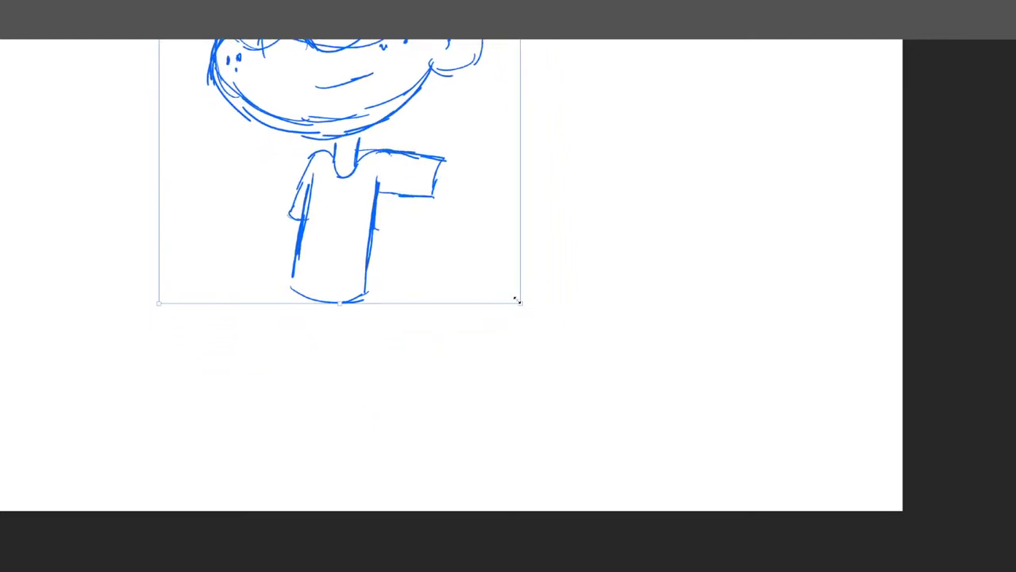
{"action": "left_click_drag", "start_coordinate": [516, 297], "coordinate": [447, 238]}
{"action": "left_click_drag", "start_coordinate": [403, 188], "coordinate": [435, 198]}
{"action": "key", "text": "Return"}
{"action": "scroll", "coordinate": [432, 196], "scroll_direction": "down", "scroll_amount": 3}
{"action": "scroll", "coordinate": [433, 239], "scroll_direction": "up", "scroll_amount": 1}
{"action": "scroll", "coordinate": [432, 317], "scroll_direction": "down", "scroll_amount": 4}
{"action": "scroll", "coordinate": [413, 349], "scroll_direction": "up", "scroll_amount": 5}
{"action": "scroll", "coordinate": [389, 373], "scroll_direction": "up", "scroll_amount": 3}
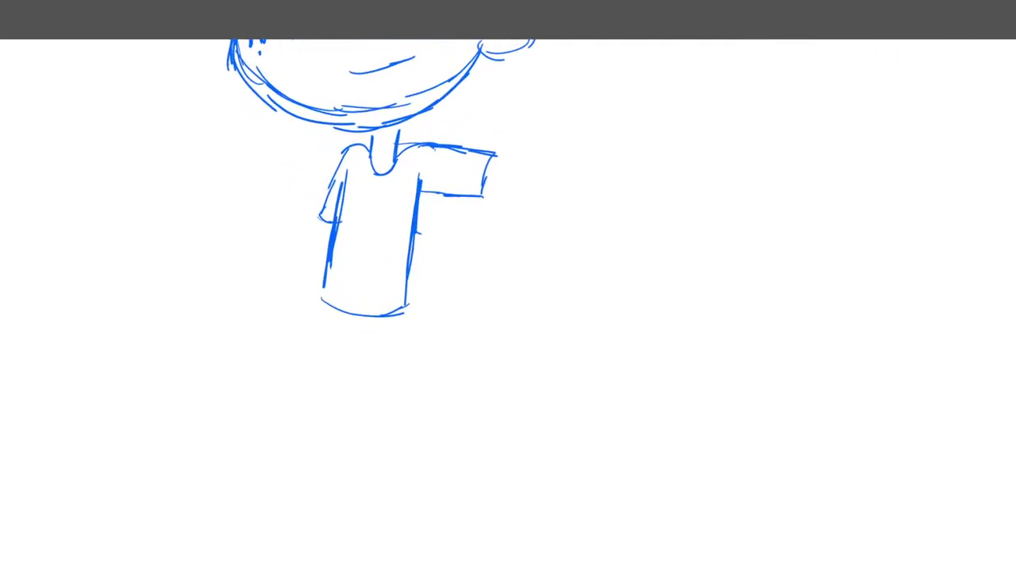
Sketch the forearm curving outward and down from the sideways sleeve, with a bent elbow outline.
{"action": "mouse_move", "coordinate": [495, 152]}
{"action": "left_mouse_down"}
{"action": "mouse_move", "coordinate": [561, 150]}
{"action": "mouse_move", "coordinate": [590, 182]}
{"action": "mouse_move", "coordinate": [583, 208]}
{"action": "left_mouse_up"}
{"action": "mouse_move", "coordinate": [496, 152]}
{"action": "left_mouse_down"}
{"action": "mouse_move", "coordinate": [560, 176]}
{"action": "mouse_move", "coordinate": [584, 209]}
{"action": "left_mouse_up"}
{"action": "left_click_drag", "start_coordinate": [538, 167], "coordinate": [572, 202]}
{"action": "mouse_move", "coordinate": [493, 159]}
{"action": "left_mouse_down"}
{"action": "mouse_move", "coordinate": [556, 211]}
{"action": "mouse_move", "coordinate": [562, 233]}
{"action": "left_mouse_up"}
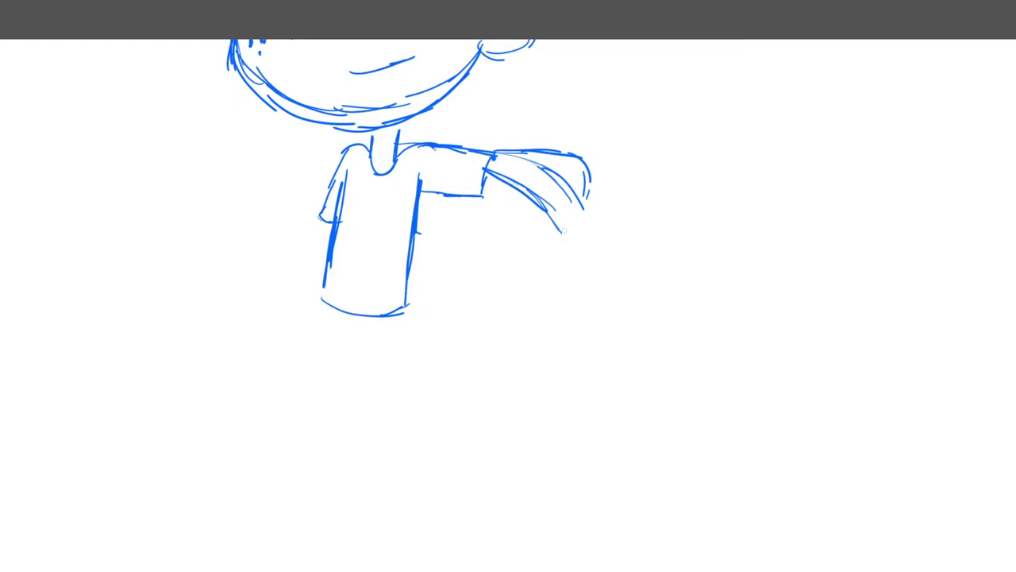
Sketch the outstretched arm's hand as a round palm with a thumb and three drooping fingers.
{"action": "mouse_move", "coordinate": [550, 253]}
{"action": "left_mouse_down"}
{"action": "mouse_move", "coordinate": [604, 225]}
{"action": "mouse_move", "coordinate": [587, 302]}
{"action": "mouse_move", "coordinate": [545, 248]}
{"action": "mouse_move", "coordinate": [561, 210]}
{"action": "mouse_move", "coordinate": [510, 264]}
{"action": "mouse_move", "coordinate": [550, 273]}
{"action": "mouse_move", "coordinate": [565, 253]}
{"action": "mouse_move", "coordinate": [561, 340]}
{"action": "mouse_move", "coordinate": [587, 274]}
{"action": "mouse_move", "coordinate": [584, 252]}
{"action": "left_mouse_up"}
{"action": "left_click_drag", "start_coordinate": [572, 342], "coordinate": [587, 333]}
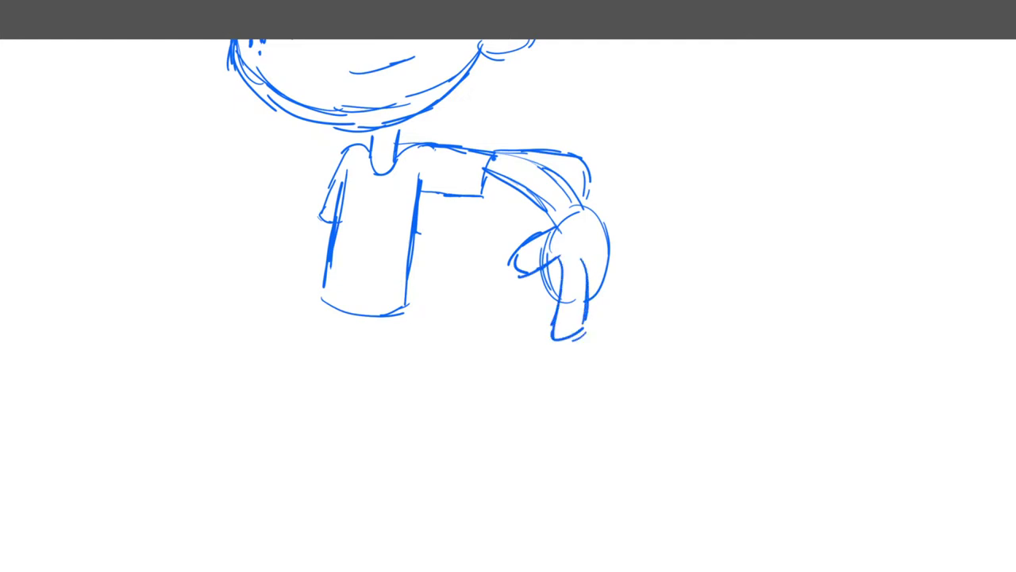
{"action": "mouse_move", "coordinate": [602, 259]}
{"action": "left_mouse_down"}
{"action": "mouse_move", "coordinate": [619, 316]}
{"action": "mouse_move", "coordinate": [589, 320]}
{"action": "left_mouse_up"}
{"action": "mouse_move", "coordinate": [587, 209]}
{"action": "left_mouse_down"}
{"action": "mouse_move", "coordinate": [639, 278]}
{"action": "mouse_move", "coordinate": [628, 291]}
{"action": "left_mouse_up"}
{"action": "left_click_drag", "start_coordinate": [627, 300], "coordinate": [624, 235]}
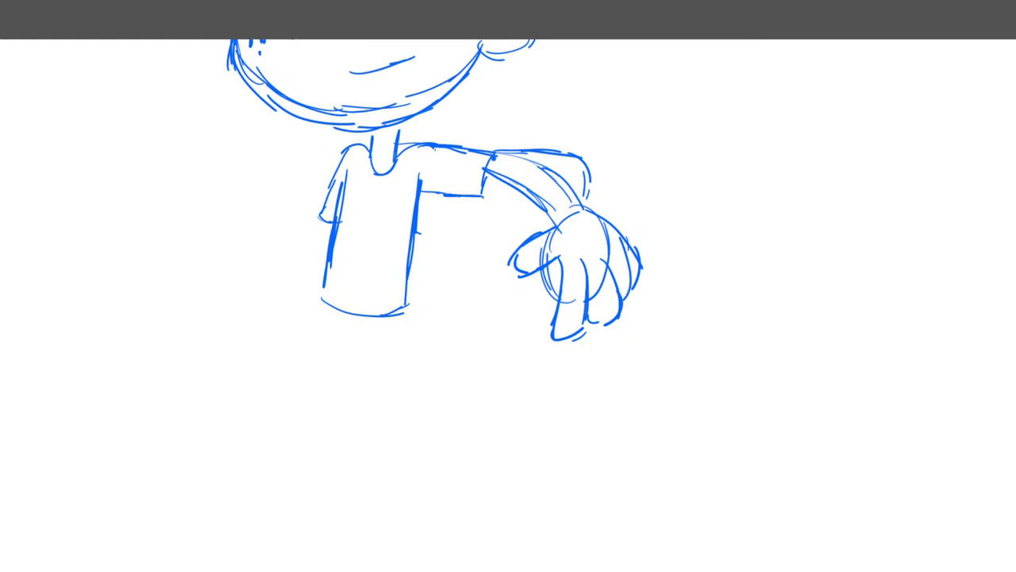
Sketch short trousers below the shirt hem, with both trouser legs angled forward as if seated.
{"action": "mouse_move", "coordinate": [404, 307]}
{"action": "left_mouse_down"}
{"action": "mouse_move", "coordinate": [403, 335]}
{"action": "mouse_move", "coordinate": [346, 371]}
{"action": "mouse_move", "coordinate": [349, 334]}
{"action": "mouse_move", "coordinate": [366, 323]}
{"action": "left_mouse_up"}
{"action": "mouse_move", "coordinate": [345, 364]}
{"action": "left_mouse_down"}
{"action": "mouse_move", "coordinate": [349, 386]}
{"action": "mouse_move", "coordinate": [396, 343]}
{"action": "left_mouse_up"}
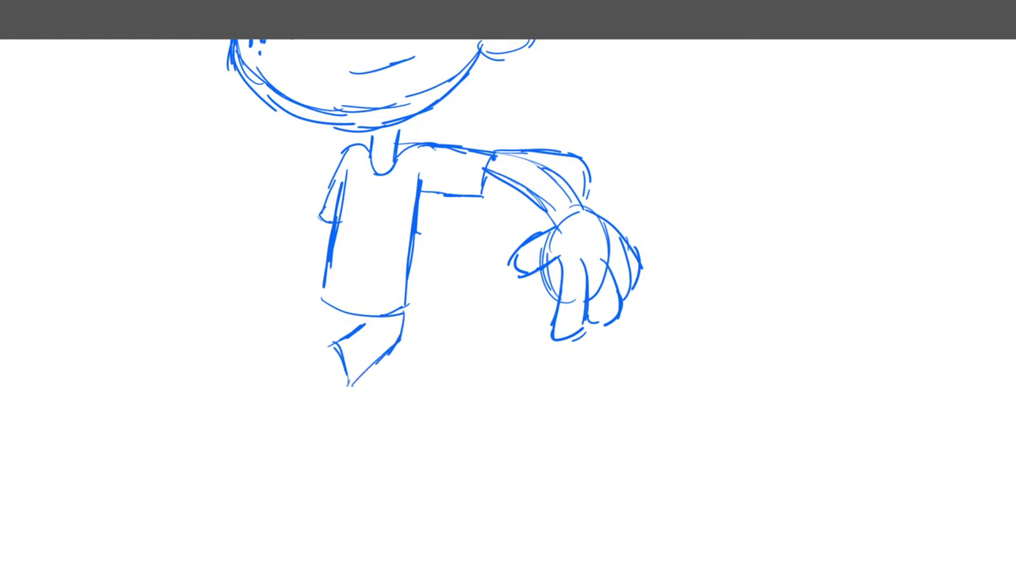
{"action": "left_click_drag", "start_coordinate": [323, 302], "coordinate": [291, 330]}
Sketch the near leg bending down from the shorts, with a sock line and an ankle edge.
{"action": "mouse_move", "coordinate": [288, 333]}
{"action": "left_mouse_down"}
{"action": "mouse_move", "coordinate": [303, 326]}
{"action": "mouse_move", "coordinate": [334, 358]}
{"action": "mouse_move", "coordinate": [289, 401]}
{"action": "left_mouse_up"}
{"action": "left_click_drag", "start_coordinate": [321, 351], "coordinate": [293, 428]}
{"action": "left_click_drag", "start_coordinate": [343, 379], "coordinate": [318, 441]}
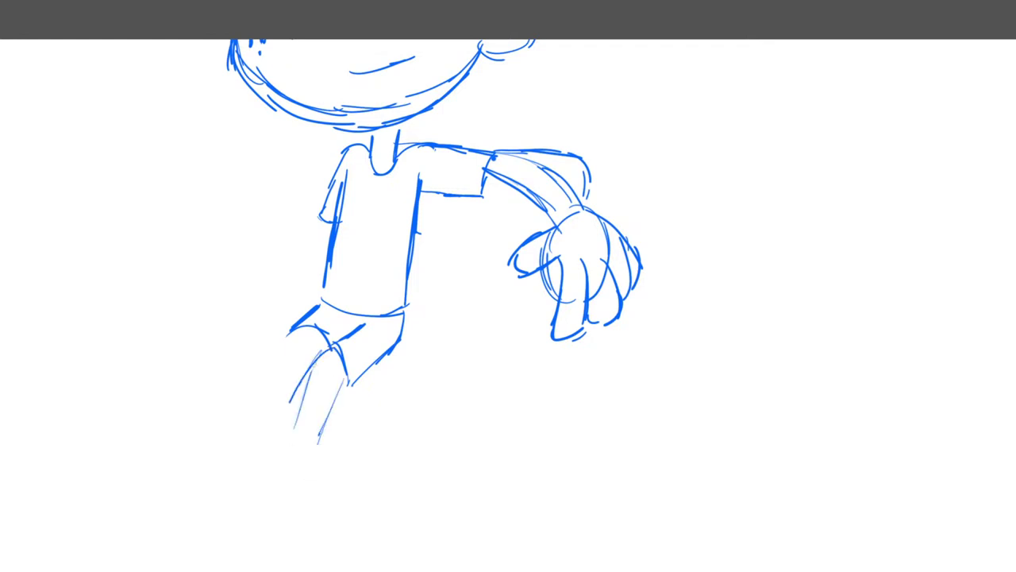
{"action": "mouse_move", "coordinate": [343, 366]}
{"action": "left_mouse_down"}
{"action": "mouse_move", "coordinate": [315, 449]}
{"action": "mouse_move", "coordinate": [291, 418]}
{"action": "mouse_move", "coordinate": [338, 339]}
{"action": "mouse_move", "coordinate": [307, 381]}
{"action": "left_mouse_up"}
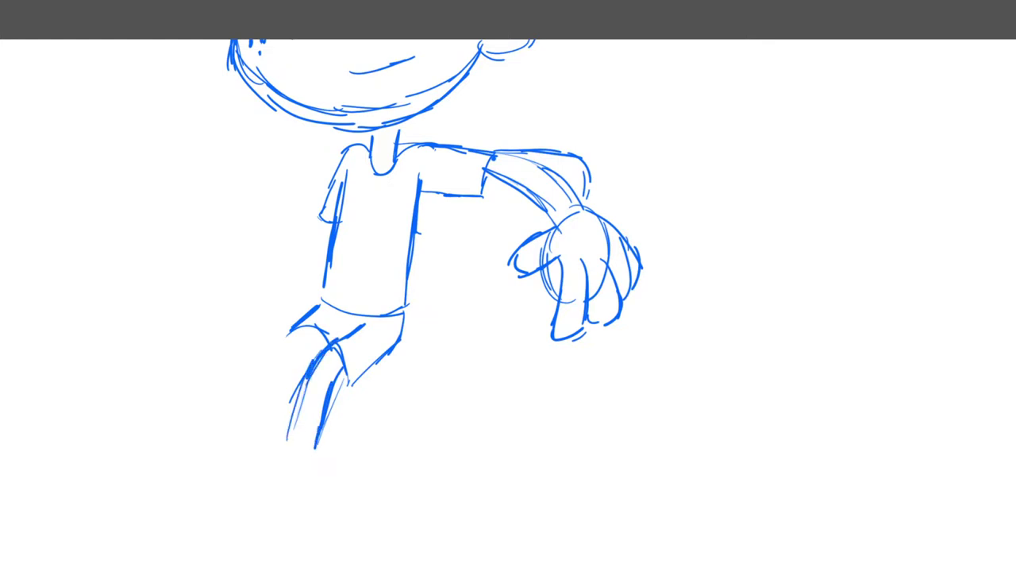
{"action": "mouse_move", "coordinate": [291, 409]}
{"action": "left_mouse_down"}
{"action": "mouse_move", "coordinate": [322, 416]}
{"action": "mouse_move", "coordinate": [292, 413]}
{"action": "mouse_move", "coordinate": [282, 457]}
{"action": "left_mouse_up"}
{"action": "left_click_drag", "start_coordinate": [321, 418], "coordinate": [310, 465]}
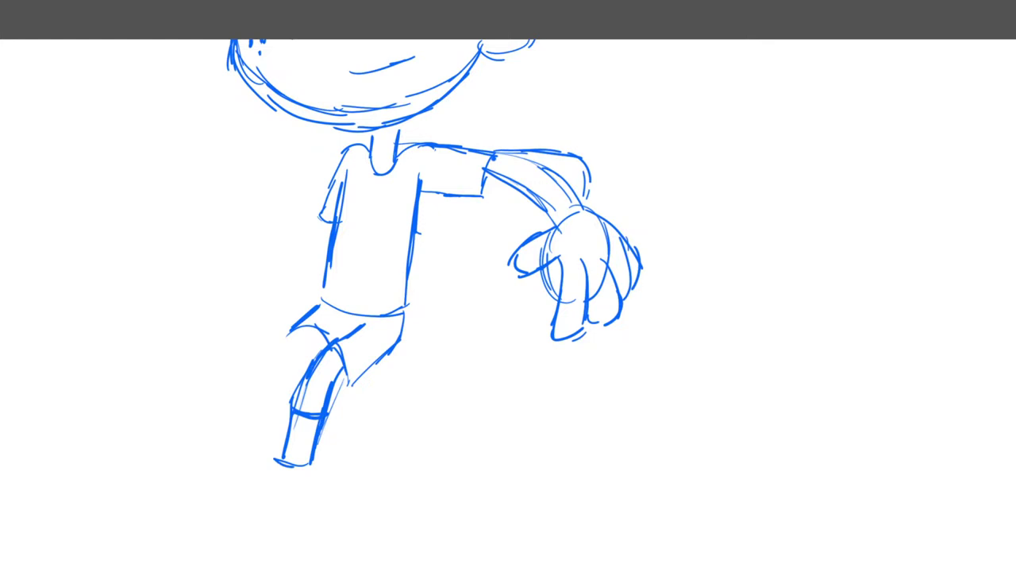
Sketch the outline of a long pointed shoe at the end of the near leg.
{"action": "scroll", "coordinate": [508, 305], "scroll_direction": "up", "scroll_amount": 4}
{"action": "mouse_move", "coordinate": [381, 277]}
{"action": "left_mouse_down"}
{"action": "mouse_move", "coordinate": [328, 288]}
{"action": "mouse_move", "coordinate": [249, 351]}
{"action": "mouse_move", "coordinate": [271, 375]}
{"action": "left_mouse_up"}
{"action": "mouse_move", "coordinate": [433, 275]}
{"action": "left_mouse_down"}
{"action": "mouse_move", "coordinate": [461, 279]}
{"action": "mouse_move", "coordinate": [426, 327]}
{"action": "mouse_move", "coordinate": [271, 375]}
{"action": "mouse_move", "coordinate": [349, 365]}
{"action": "left_mouse_up"}
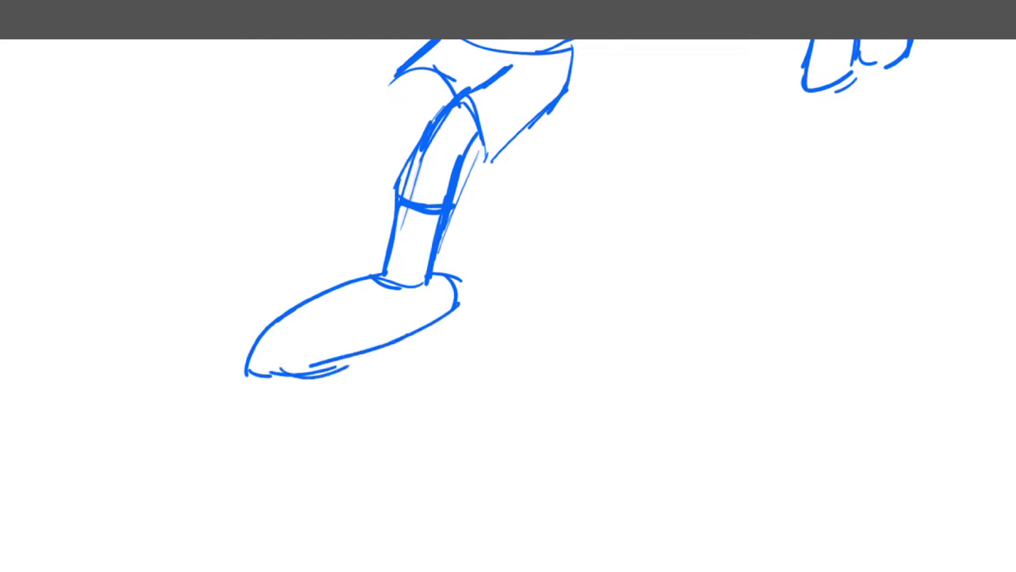
Add the sole line, raised tongue and banded top panel to the near shoe.
{"action": "mouse_move", "coordinate": [281, 318]}
{"action": "left_mouse_down"}
{"action": "mouse_move", "coordinate": [302, 339]}
{"action": "mouse_move", "coordinate": [389, 294]}
{"action": "mouse_move", "coordinate": [354, 318]}
{"action": "mouse_move", "coordinate": [390, 290]}
{"action": "left_mouse_up"}
{"action": "mouse_move", "coordinate": [255, 355]}
{"action": "left_mouse_down"}
{"action": "mouse_move", "coordinate": [339, 352]}
{"action": "mouse_move", "coordinate": [454, 293]}
{"action": "left_mouse_up"}
{"action": "mouse_move", "coordinate": [368, 275]}
{"action": "left_mouse_down"}
{"action": "mouse_move", "coordinate": [379, 238]}
{"action": "mouse_move", "coordinate": [397, 274]}
{"action": "left_mouse_up"}
{"action": "left_click_drag", "start_coordinate": [301, 308], "coordinate": [340, 333]}
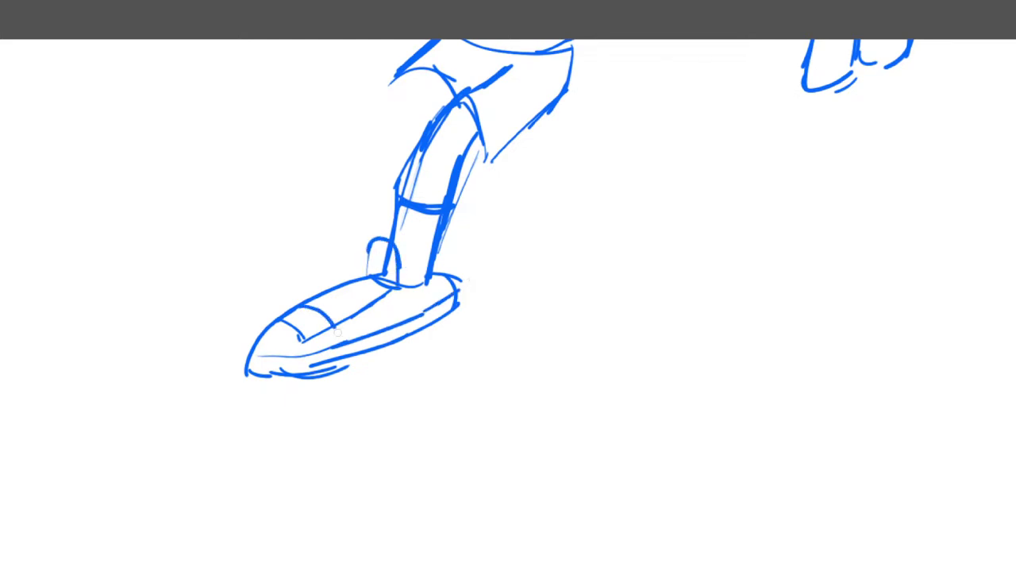
{"action": "left_click_drag", "start_coordinate": [348, 284], "coordinate": [370, 301]}
Sketch the far leg behind the near one, with a bent knee and a sock line.
{"action": "scroll", "coordinate": [458, 286], "scroll_direction": "down", "scroll_amount": 4}
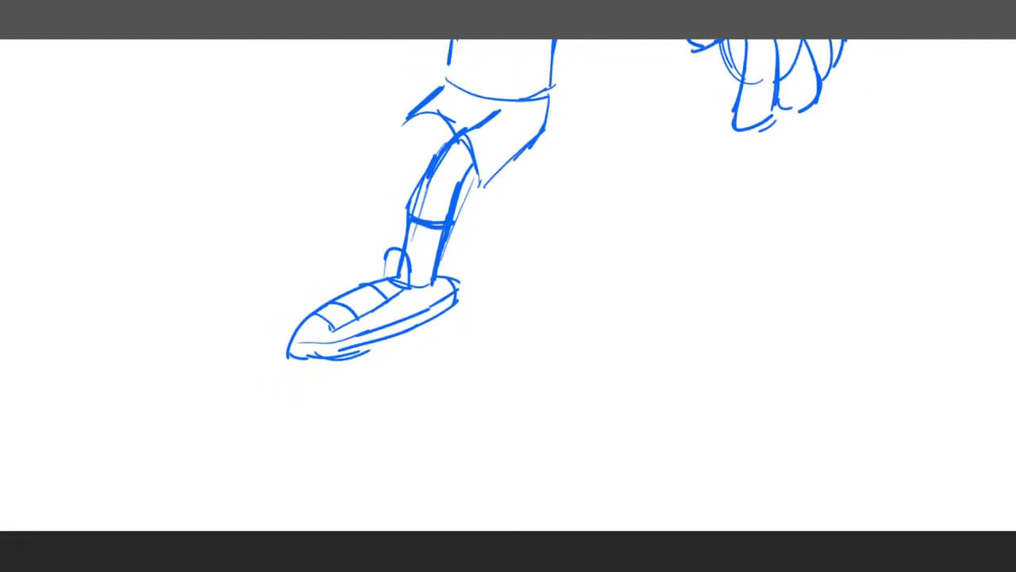
{"action": "scroll", "coordinate": [458, 270], "scroll_direction": "up", "scroll_amount": 5}
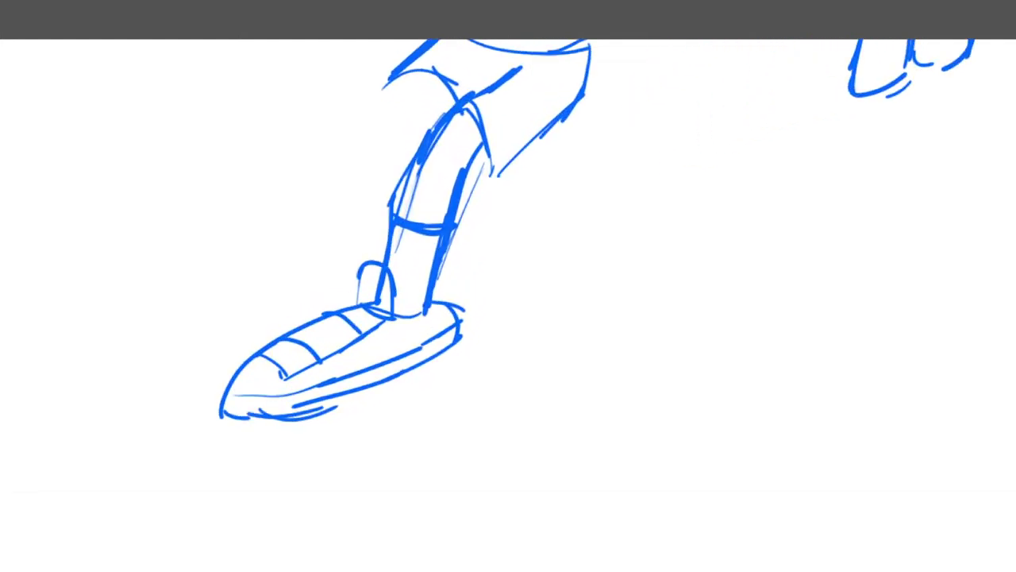
{"action": "left_click_drag", "start_coordinate": [393, 73], "coordinate": [333, 229]}
{"action": "left_click_drag", "start_coordinate": [346, 165], "coordinate": [324, 254]}
{"action": "mouse_move", "coordinate": [449, 91]}
{"action": "left_mouse_down"}
{"action": "mouse_move", "coordinate": [400, 155]}
{"action": "mouse_move", "coordinate": [370, 254]}
{"action": "left_mouse_up"}
{"action": "left_click_drag", "start_coordinate": [402, 153], "coordinate": [370, 254]}
{"action": "mouse_move", "coordinate": [434, 103]}
{"action": "left_mouse_down"}
{"action": "mouse_move", "coordinate": [395, 159]}
{"action": "mouse_move", "coordinate": [407, 194]}
{"action": "left_mouse_up"}
Sketch the far shoe with a pointed toe, sole line and banded top panel.
{"action": "mouse_move", "coordinate": [330, 223]}
{"action": "left_mouse_down"}
{"action": "mouse_move", "coordinate": [321, 255]}
{"action": "mouse_move", "coordinate": [351, 274]}
{"action": "mouse_move", "coordinate": [239, 293]}
{"action": "mouse_move", "coordinate": [178, 339]}
{"action": "mouse_move", "coordinate": [228, 358]}
{"action": "left_mouse_up"}
{"action": "left_click_drag", "start_coordinate": [243, 346], "coordinate": [255, 341]}
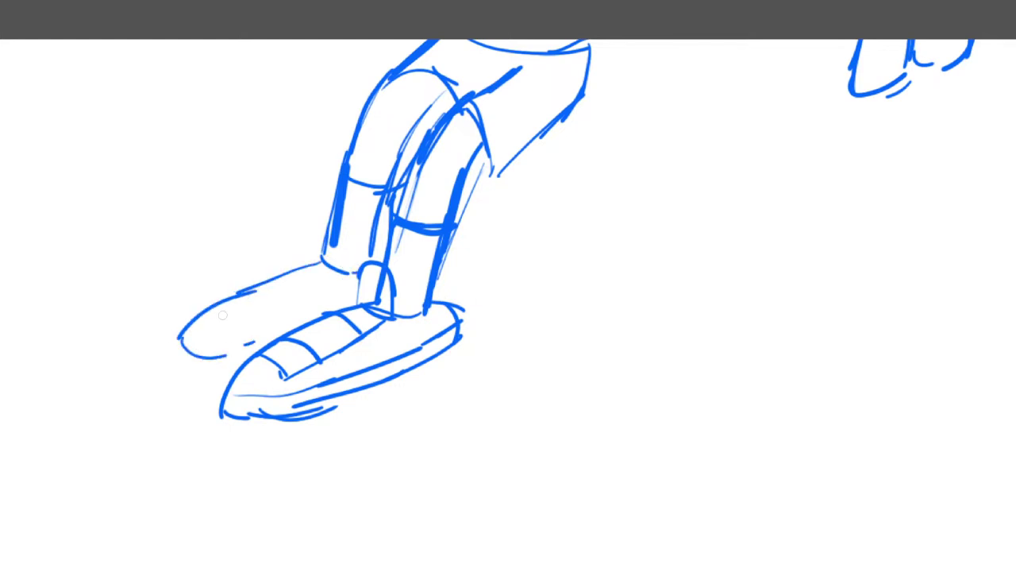
{"action": "left_click_drag", "start_coordinate": [182, 336], "coordinate": [300, 325]}
{"action": "mouse_move", "coordinate": [221, 302]}
{"action": "left_mouse_down"}
{"action": "mouse_move", "coordinate": [230, 323]}
{"action": "mouse_move", "coordinate": [338, 278]}
{"action": "left_mouse_up"}
{"action": "left_click_drag", "start_coordinate": [319, 260], "coordinate": [334, 279]}
{"action": "left_click_drag", "start_coordinate": [267, 306], "coordinate": [258, 286]}
{"action": "left_click_drag", "start_coordinate": [310, 269], "coordinate": [314, 284]}
Sketch the other forearm hanging from the short sleeve beside the torso down to the lap.
{"action": "scroll", "coordinate": [397, 325], "scroll_direction": "down", "scroll_amount": 5}
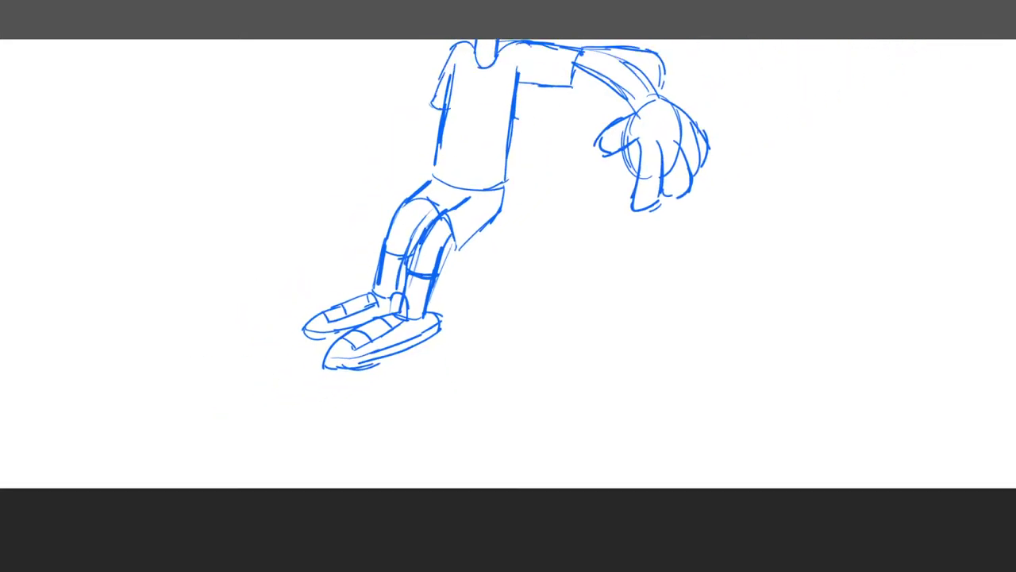
{"action": "scroll", "coordinate": [409, 285], "scroll_direction": "down", "scroll_amount": 2}
{"action": "scroll", "coordinate": [420, 313], "scroll_direction": "up", "scroll_amount": 5}
{"action": "scroll", "coordinate": [344, 278], "scroll_direction": "up", "scroll_amount": 3}
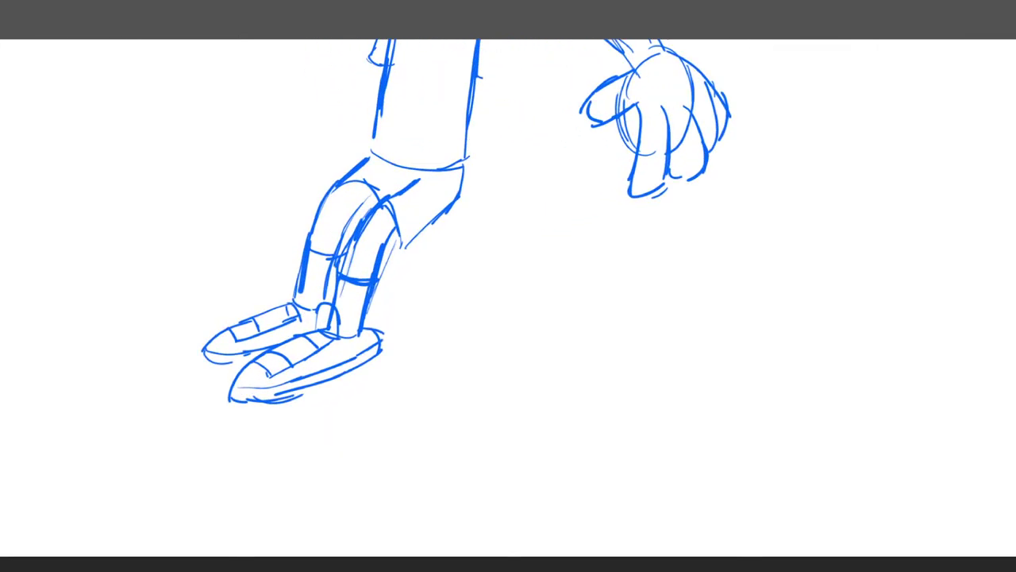
{"action": "left_click_drag", "start_coordinate": [370, 216], "coordinate": [343, 308]}
{"action": "left_click_drag", "start_coordinate": [354, 261], "coordinate": [339, 338]}
{"action": "mouse_move", "coordinate": [379, 241]}
{"action": "left_mouse_down"}
{"action": "mouse_move", "coordinate": [370, 300]}
{"action": "mouse_move", "coordinate": [346, 339]}
{"action": "left_mouse_up"}
Sketch the hanging arm's hand resting on the lap, with a round palm and curled fingers.
{"action": "left_click_drag", "start_coordinate": [372, 298], "coordinate": [415, 354]}
{"action": "left_click_drag", "start_coordinate": [347, 337], "coordinate": [414, 375]}
{"action": "mouse_move", "coordinate": [358, 311]}
{"action": "left_mouse_down"}
{"action": "mouse_move", "coordinate": [372, 362]}
{"action": "mouse_move", "coordinate": [434, 377]}
{"action": "left_mouse_up"}
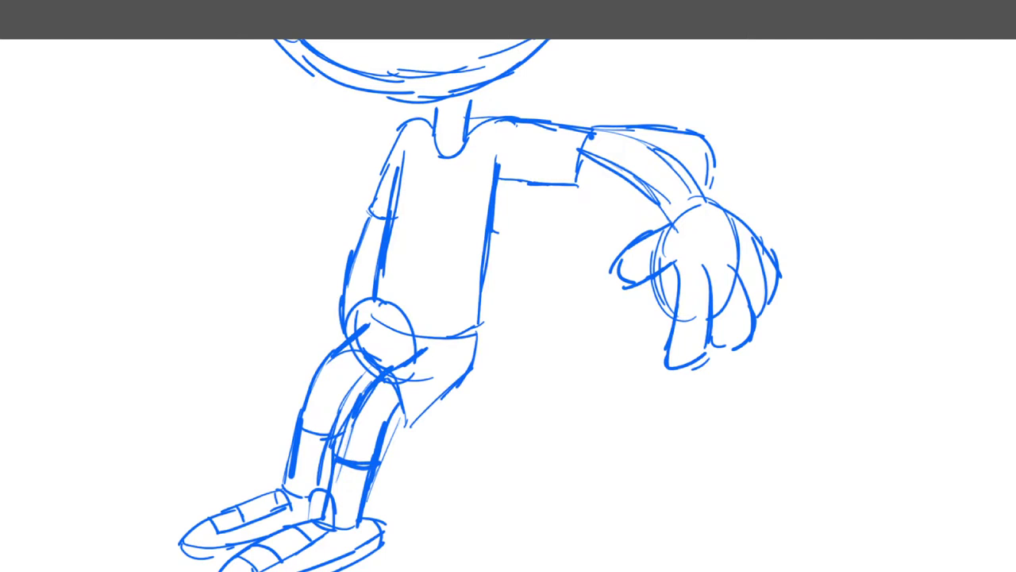
{"action": "mouse_move", "coordinate": [378, 296]}
{"action": "left_mouse_down"}
{"action": "mouse_move", "coordinate": [417, 306]}
{"action": "mouse_move", "coordinate": [436, 329]}
{"action": "mouse_move", "coordinate": [417, 337]}
{"action": "mouse_move", "coordinate": [428, 376]}
{"action": "left_mouse_up"}
{"action": "left_click_drag", "start_coordinate": [370, 354], "coordinate": [423, 379]}
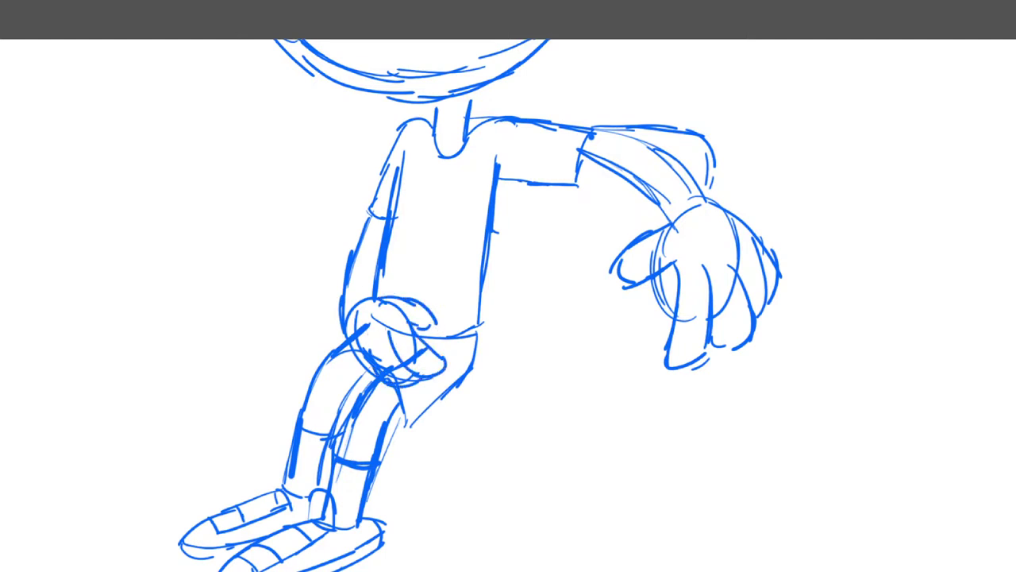
{"action": "left_click_drag", "start_coordinate": [340, 320], "coordinate": [364, 377]}
{"action": "left_click_drag", "start_coordinate": [361, 351], "coordinate": [394, 387]}
Sketch a row of rounded hair tufts below the ear along the back of the jaw.
{"action": "scroll", "coordinate": [449, 295], "scroll_direction": "down", "scroll_amount": 5}
{"action": "scroll", "coordinate": [538, 189], "scroll_direction": "up", "scroll_amount": 7}
{"action": "scroll", "coordinate": [555, 160], "scroll_direction": "up", "scroll_amount": 1}
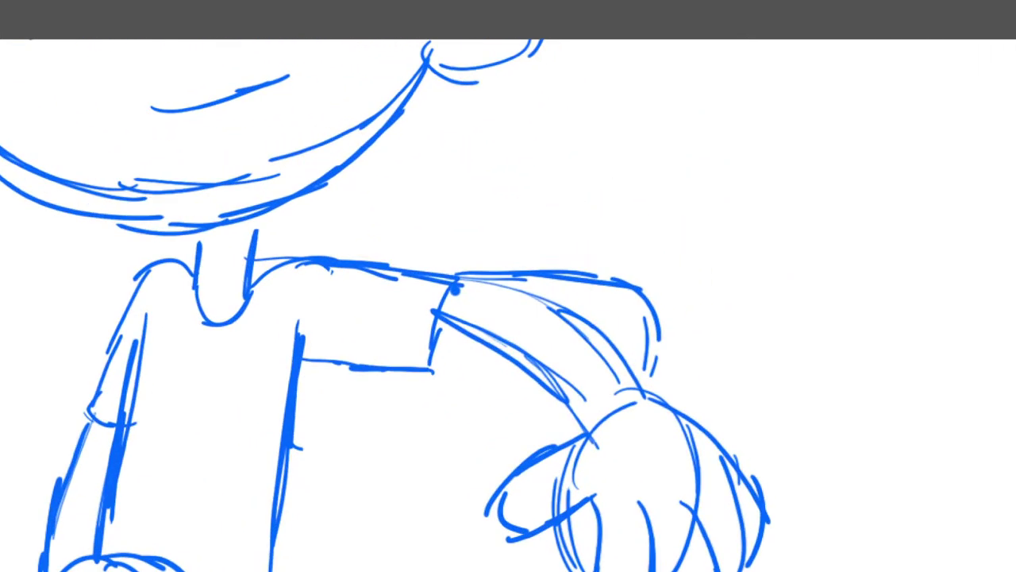
{"action": "mouse_move", "coordinate": [441, 76]}
{"action": "left_mouse_down"}
{"action": "mouse_move", "coordinate": [439, 151]}
{"action": "mouse_move", "coordinate": [414, 147]}
{"action": "mouse_move", "coordinate": [385, 211]}
{"action": "left_mouse_up"}
{"action": "left_click_drag", "start_coordinate": [354, 205], "coordinate": [384, 208]}
{"action": "mouse_move", "coordinate": [364, 168]}
{"action": "left_mouse_down"}
{"action": "mouse_move", "coordinate": [349, 208]}
{"action": "mouse_move", "coordinate": [322, 205]}
{"action": "left_mouse_up"}
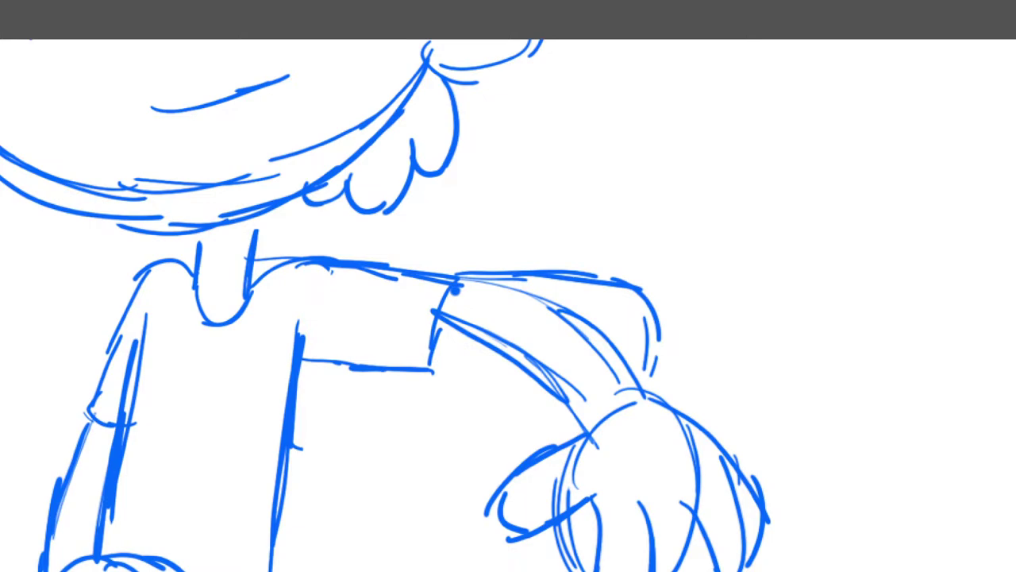
Scale the complete character down further and place it near the middle of the canvas.
{"action": "scroll", "coordinate": [485, 266], "scroll_direction": "down", "scroll_amount": 5}
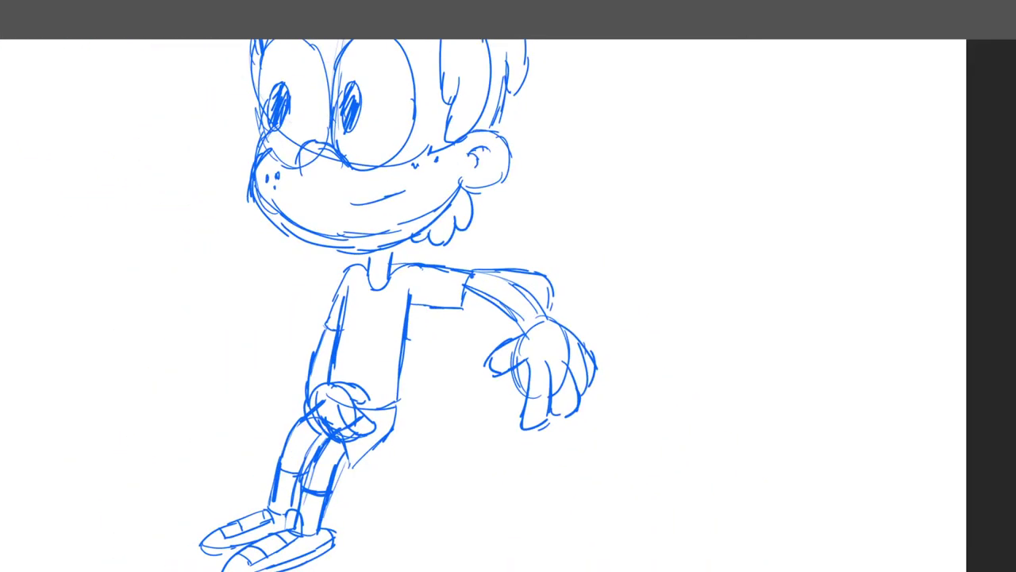
{"action": "scroll", "coordinate": [438, 270], "scroll_direction": "down", "scroll_amount": 4}
{"action": "scroll", "coordinate": [397, 322], "scroll_direction": "up", "scroll_amount": 4}
{"action": "scroll", "coordinate": [442, 381], "scroll_direction": "up", "scroll_amount": 3}
{"action": "scroll", "coordinate": [433, 349], "scroll_direction": "down", "scroll_amount": 6}
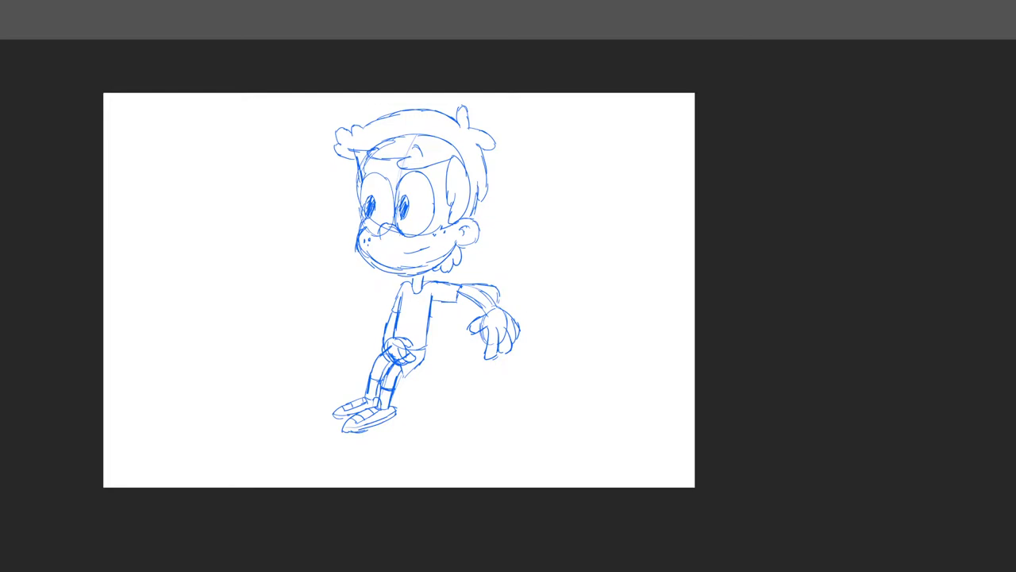
{"action": "key", "text": "ctrl+t"}
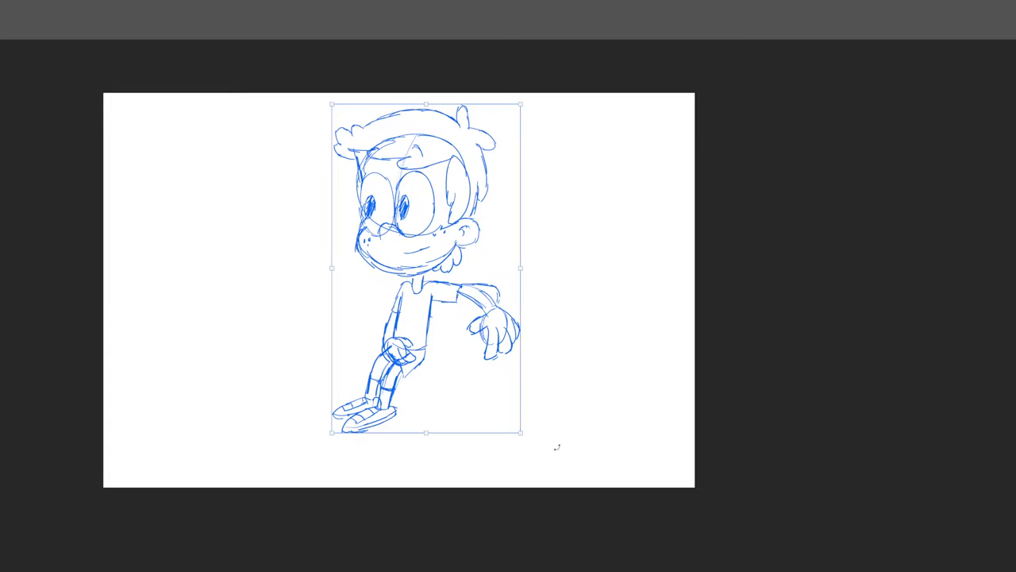
{"action": "mouse_move", "coordinate": [523, 436]}
{"action": "left_mouse_down"}
{"action": "mouse_move", "coordinate": [436, 344]}
{"action": "mouse_move", "coordinate": [451, 319]}
{"action": "left_mouse_up"}
{"action": "left_click_drag", "start_coordinate": [411, 293], "coordinate": [434, 366]}
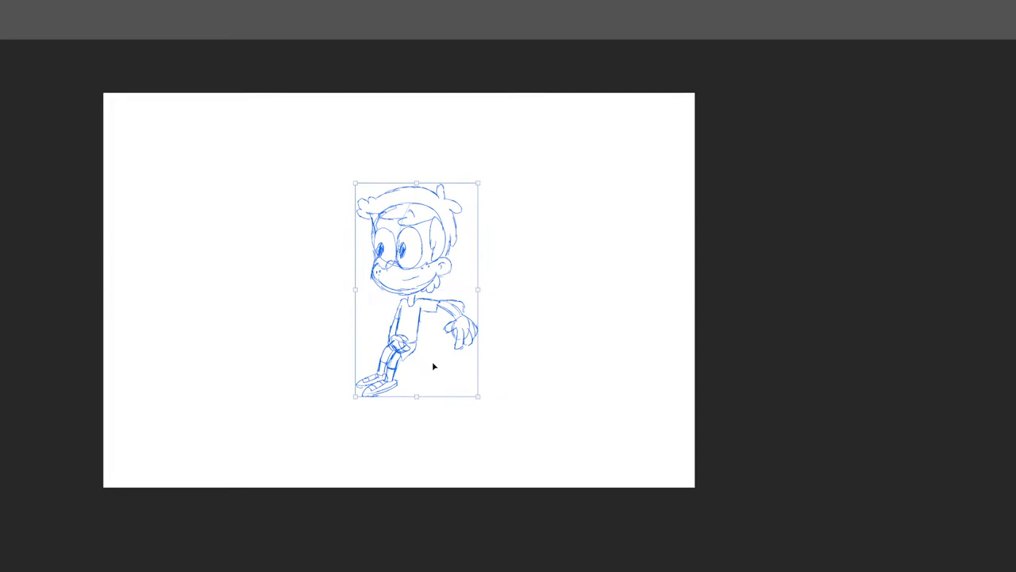
{"action": "left_click_drag", "start_coordinate": [482, 394], "coordinate": [465, 373]}
{"action": "key", "text": "Return"}
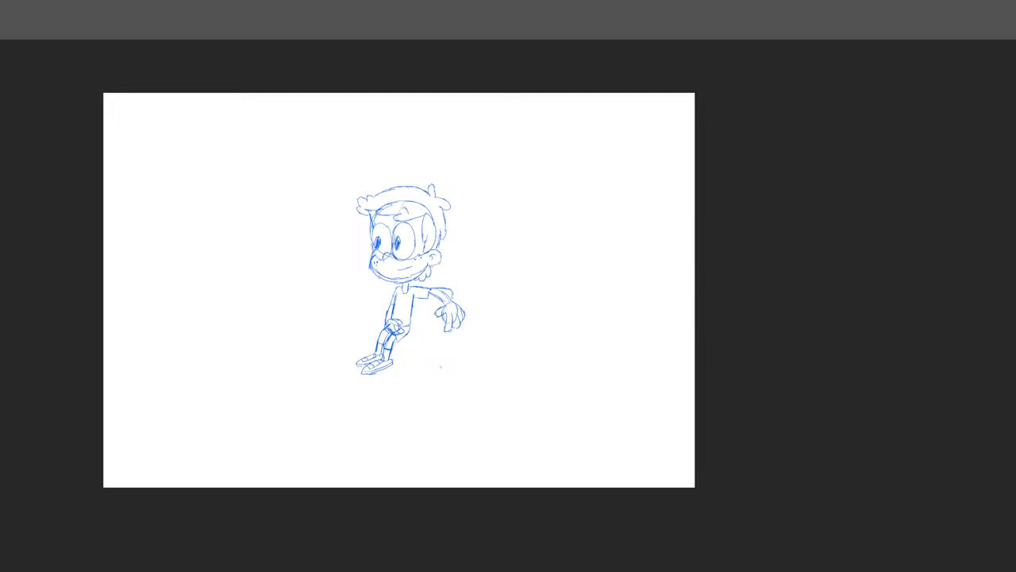
Sketch the top edge of a sofa backrest behind the head, ending in a rounded corner.
{"action": "scroll", "coordinate": [456, 296], "scroll_direction": "up", "scroll_amount": 5}
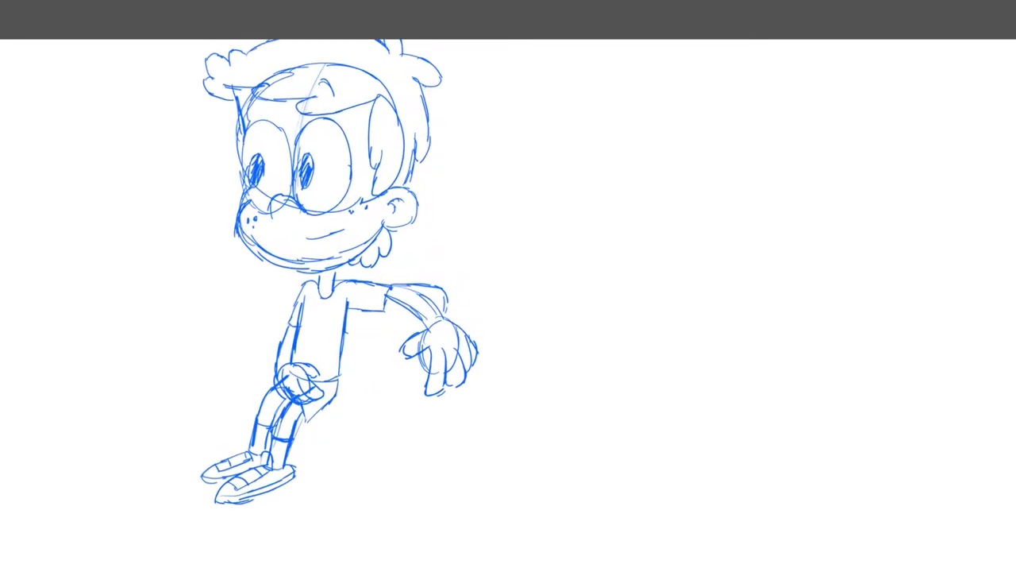
{"action": "mouse_move", "coordinate": [425, 132]}
{"action": "left_mouse_down"}
{"action": "mouse_move", "coordinate": [597, 130]}
{"action": "mouse_move", "coordinate": [626, 181]}
{"action": "left_mouse_up"}
{"action": "left_click_drag", "start_coordinate": [616, 147], "coordinate": [621, 198]}
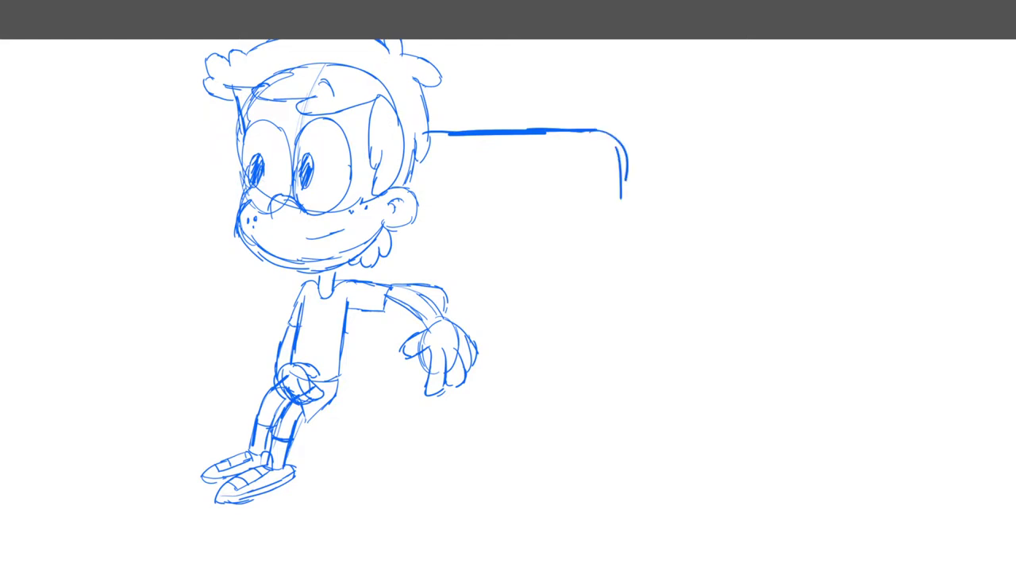
Sketch the rounded front face of the sofa's armrest under the outstretched hand.
{"action": "mouse_move", "coordinate": [419, 327]}
{"action": "left_mouse_down"}
{"action": "mouse_move", "coordinate": [369, 351]}
{"action": "mouse_move", "coordinate": [349, 429]}
{"action": "left_mouse_up"}
{"action": "left_click_drag", "start_coordinate": [381, 332], "coordinate": [357, 456]}
{"action": "left_click_drag", "start_coordinate": [360, 419], "coordinate": [355, 493]}
{"action": "left_click_drag", "start_coordinate": [441, 387], "coordinate": [433, 511]}
{"action": "left_click_drag", "start_coordinate": [430, 468], "coordinate": [428, 510]}
{"action": "left_click_drag", "start_coordinate": [358, 529], "coordinate": [435, 525]}
{"action": "left_click_drag", "start_coordinate": [357, 428], "coordinate": [355, 522]}
Sketch the near armrest's receding side with its top, bottom and rear edges, and the backrest's side edge.
{"action": "mouse_move", "coordinate": [428, 528]}
{"action": "left_mouse_down"}
{"action": "mouse_move", "coordinate": [600, 418]}
{"action": "mouse_move", "coordinate": [522, 475]}
{"action": "left_mouse_up"}
{"action": "left_click_drag", "start_coordinate": [601, 430], "coordinate": [640, 412]}
{"action": "mouse_move", "coordinate": [458, 320]}
{"action": "left_mouse_down"}
{"action": "mouse_move", "coordinate": [552, 292]}
{"action": "mouse_move", "coordinate": [616, 406]}
{"action": "left_mouse_up"}
{"action": "left_click_drag", "start_coordinate": [610, 303], "coordinate": [617, 315]}
{"action": "left_click_drag", "start_coordinate": [616, 248], "coordinate": [612, 307]}
{"action": "left_click_drag", "start_coordinate": [629, 146], "coordinate": [613, 250]}
{"action": "left_click_drag", "start_coordinate": [619, 214], "coordinate": [610, 280]}
{"action": "mouse_move", "coordinate": [608, 295]}
{"action": "left_mouse_down"}
{"action": "mouse_move", "coordinate": [636, 413]}
{"action": "mouse_move", "coordinate": [566, 291]}
{"action": "mouse_move", "coordinate": [584, 285]}
{"action": "left_mouse_up"}
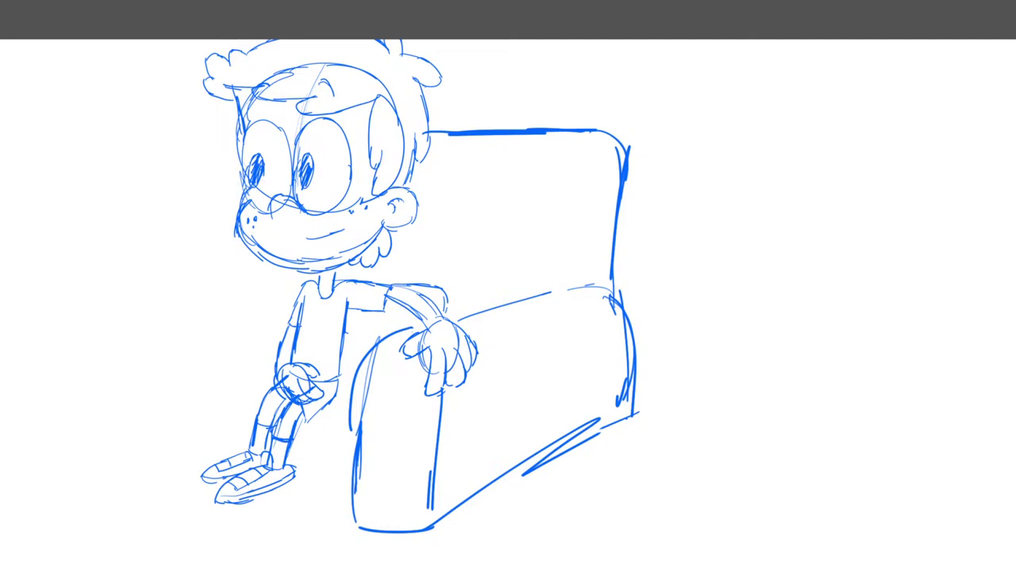
Extend the backrest's top edge past the other side of the head and sketch the sofa's front bottom edge.
{"action": "key", "text": "ctrl+minus"}
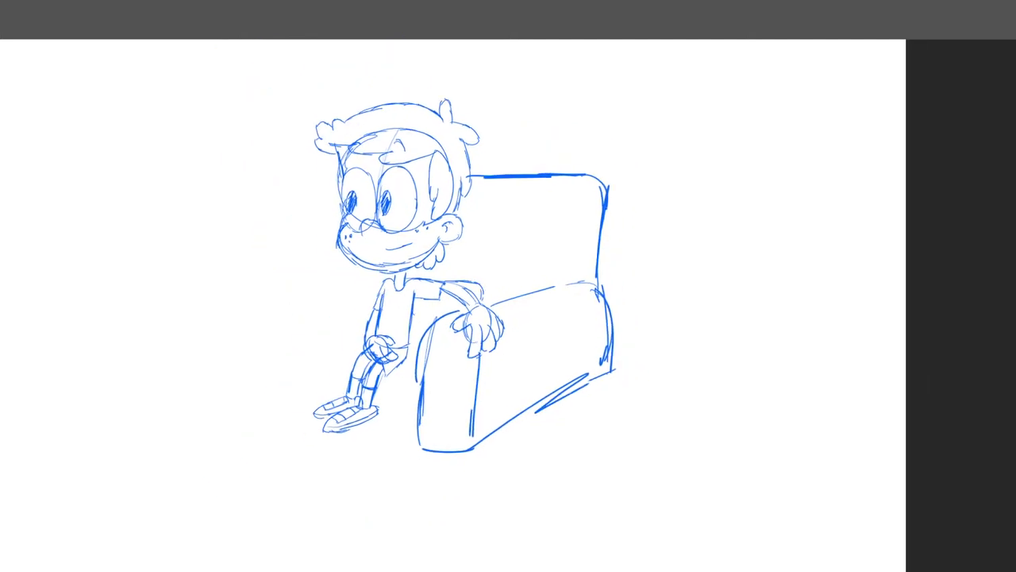
{"action": "left_click_drag", "start_coordinate": [349, 180], "coordinate": [232, 182]}
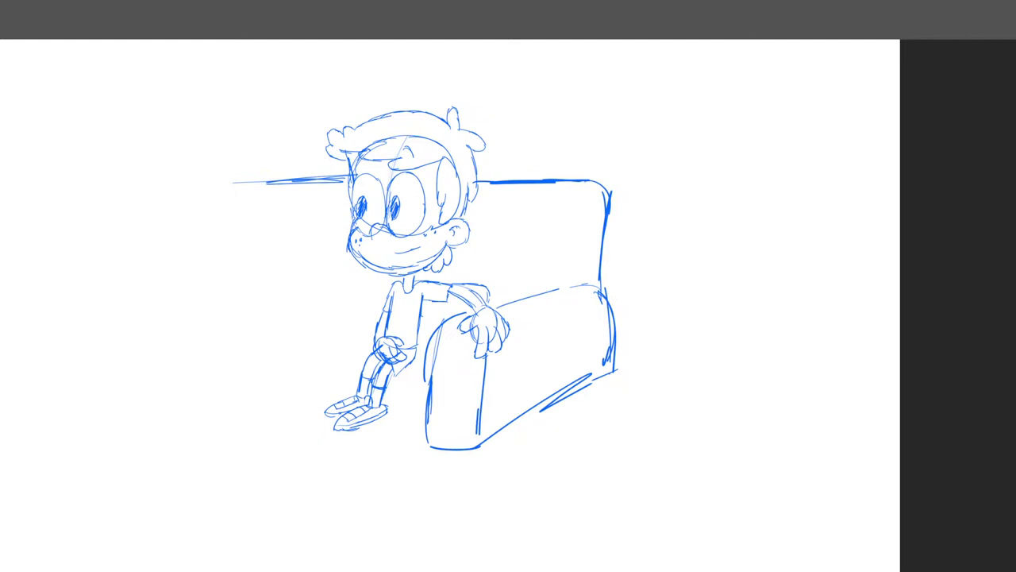
{"action": "left_click_drag", "start_coordinate": [448, 427], "coordinate": [278, 431]}
{"action": "left_click_drag", "start_coordinate": [365, 427], "coordinate": [235, 425]}
{"action": "left_click_drag", "start_coordinate": [314, 422], "coordinate": [244, 424]}
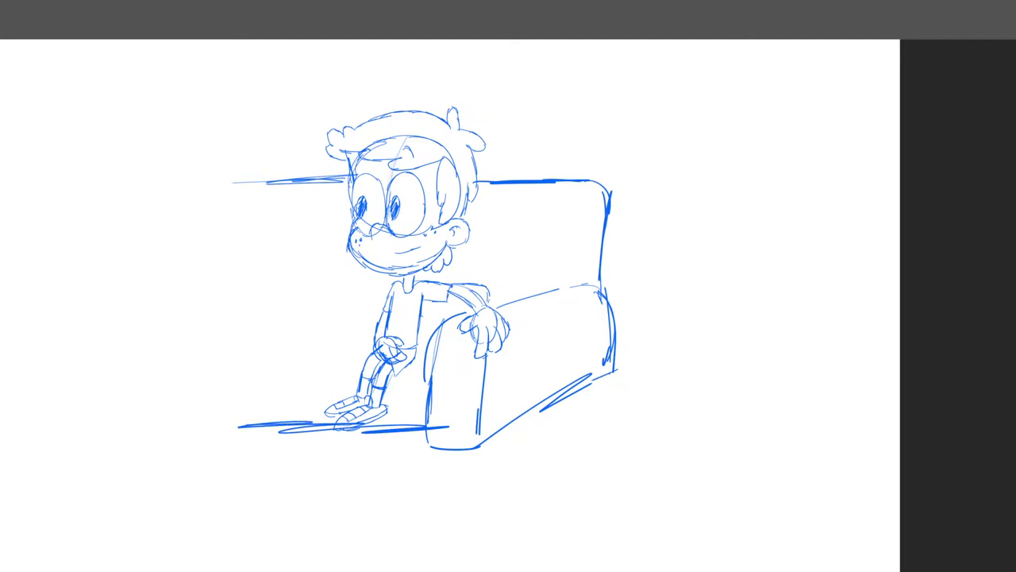
Sketch the sofa's far armrest with a rounded front face and a receding top.
{"action": "mouse_move", "coordinate": [170, 312]}
{"action": "left_mouse_down"}
{"action": "mouse_move", "coordinate": [168, 358]}
{"action": "mouse_move", "coordinate": [192, 299]}
{"action": "mouse_move", "coordinate": [229, 327]}
{"action": "mouse_move", "coordinate": [232, 429]}
{"action": "left_mouse_up"}
{"action": "mouse_move", "coordinate": [237, 430]}
{"action": "left_mouse_down"}
{"action": "mouse_move", "coordinate": [183, 441]}
{"action": "mouse_move", "coordinate": [167, 334]}
{"action": "left_mouse_up"}
{"action": "mouse_move", "coordinate": [181, 300]}
{"action": "left_mouse_down"}
{"action": "mouse_move", "coordinate": [270, 273]}
{"action": "mouse_move", "coordinate": [291, 306]}
{"action": "left_mouse_up"}
Sketch the seat cushion's front edges and close the far side of the backrest with a rounded corner.
{"action": "mouse_move", "coordinate": [242, 340]}
{"action": "left_mouse_down"}
{"action": "mouse_move", "coordinate": [307, 307]}
{"action": "mouse_move", "coordinate": [384, 334]}
{"action": "left_mouse_up"}
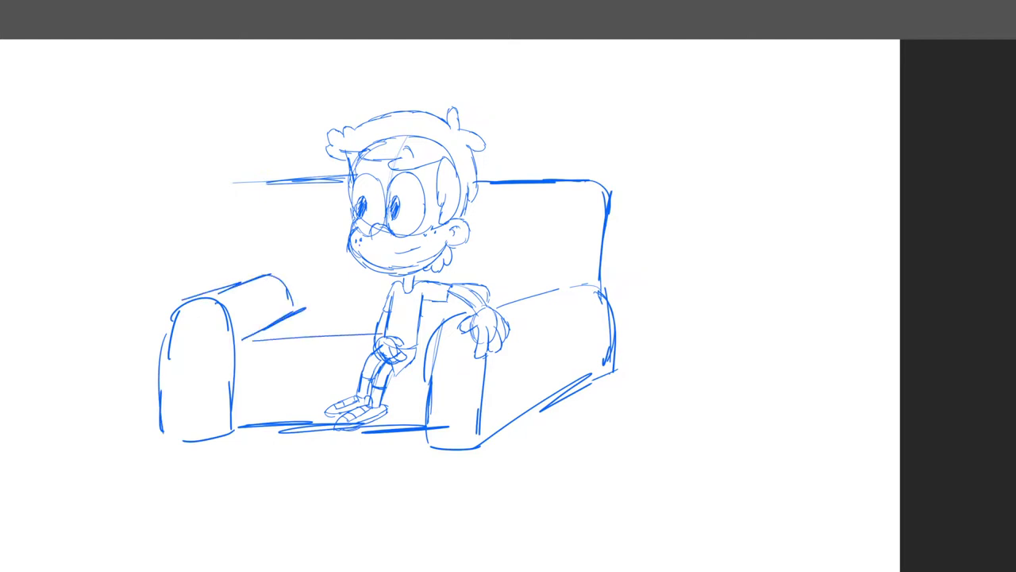
{"action": "left_click_drag", "start_coordinate": [240, 365], "coordinate": [330, 359]}
{"action": "left_click_drag", "start_coordinate": [235, 341], "coordinate": [243, 420]}
{"action": "mouse_move", "coordinate": [255, 284]}
{"action": "left_mouse_down"}
{"action": "mouse_move", "coordinate": [258, 213]}
{"action": "mouse_move", "coordinate": [282, 176]}
{"action": "mouse_move", "coordinate": [310, 181]}
{"action": "left_mouse_up"}
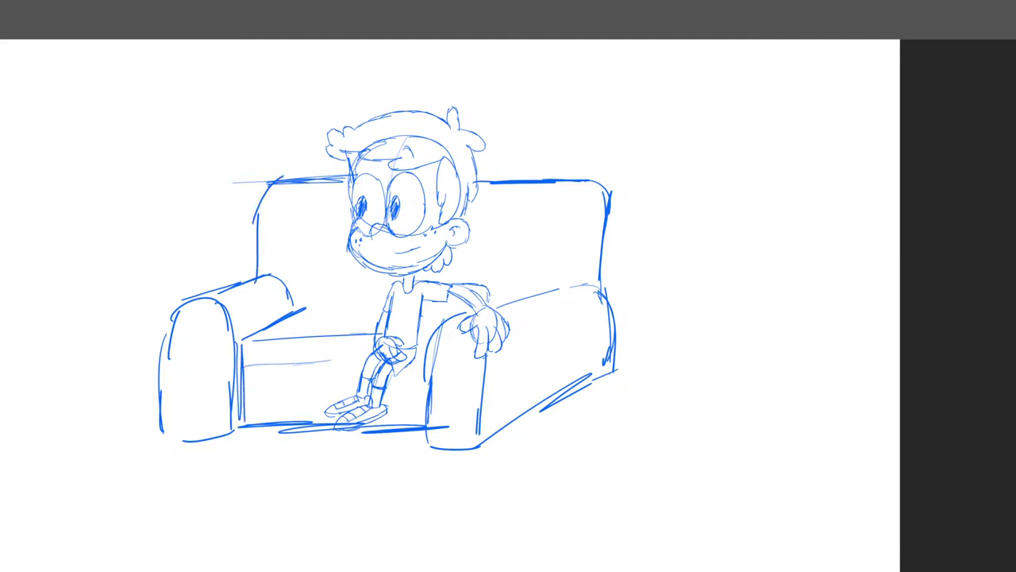
Sketch the seat's rear edge behind the boy and the inner lines giving the backrest's near end thickness.
{"action": "left_click_drag", "start_coordinate": [317, 313], "coordinate": [465, 306]}
{"action": "left_click_drag", "start_coordinate": [558, 189], "coordinate": [569, 270]}
{"action": "left_click_drag", "start_coordinate": [580, 189], "coordinate": [580, 288]}
{"action": "left_click_drag", "start_coordinate": [587, 179], "coordinate": [608, 241]}
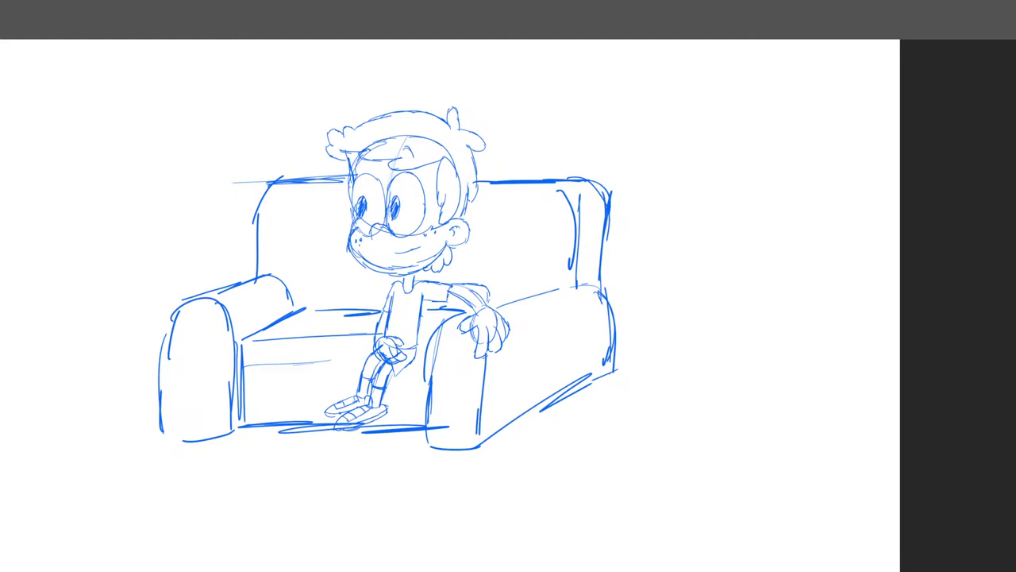
Sketch the floor line on the back wall, running outward from both sides of the sofa.
{"action": "scroll", "coordinate": [412, 332], "scroll_direction": "down", "scroll_amount": 5}
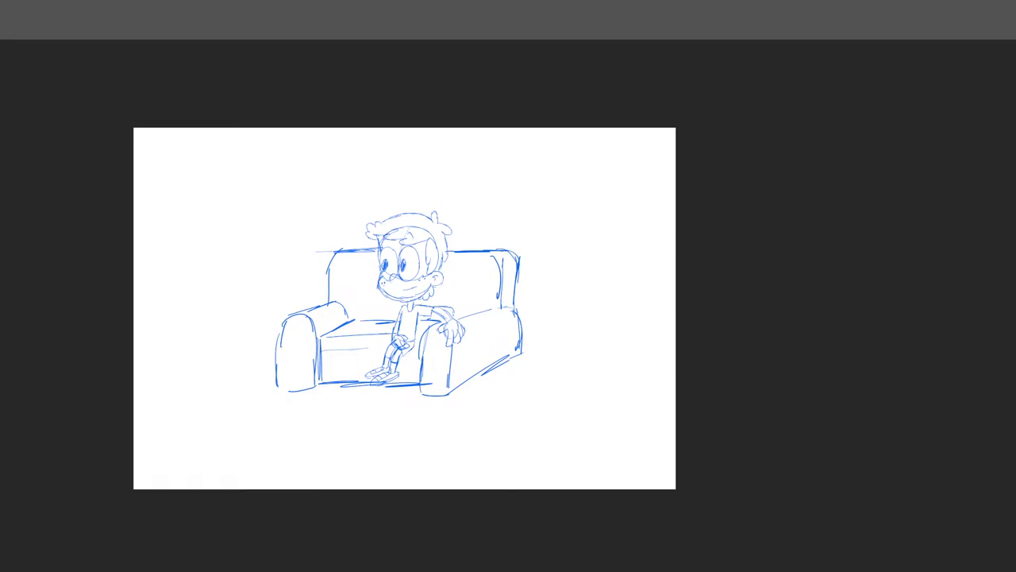
{"action": "scroll", "coordinate": [429, 394], "scroll_direction": "up", "scroll_amount": 4}
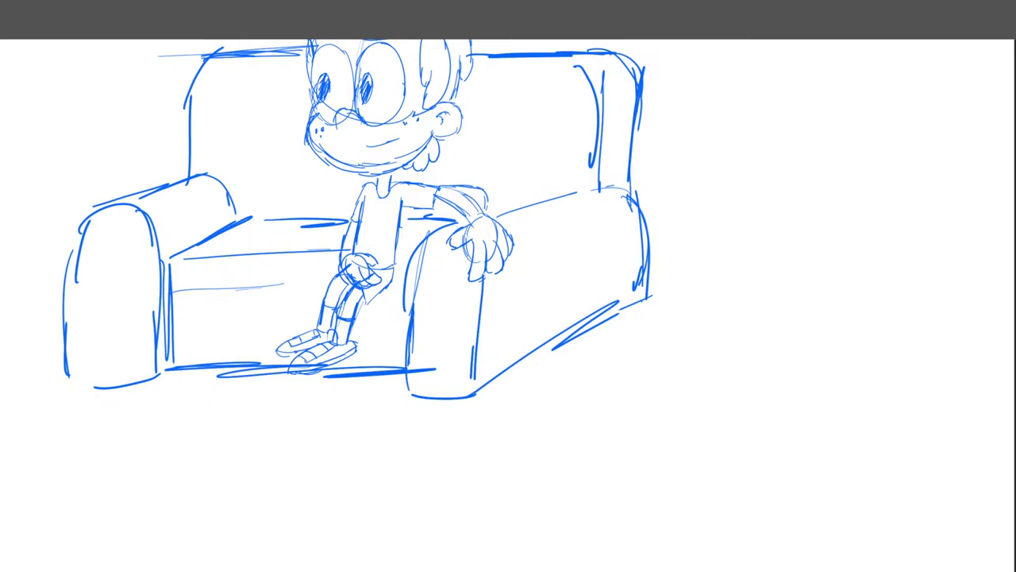
{"action": "scroll", "coordinate": [388, 444], "scroll_direction": "down", "scroll_amount": 2}
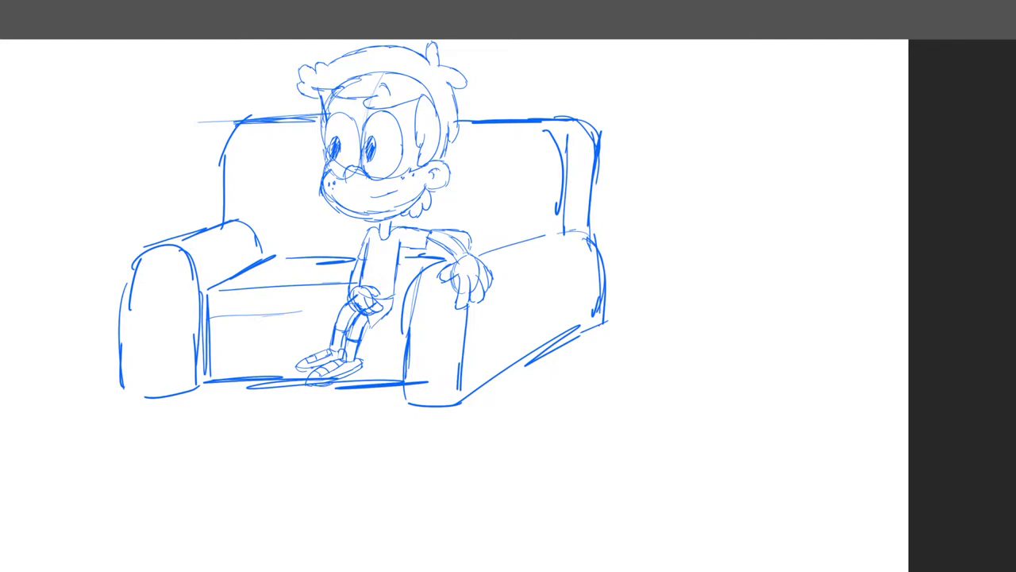
{"action": "scroll", "coordinate": [377, 269], "scroll_direction": "down", "scroll_amount": 4}
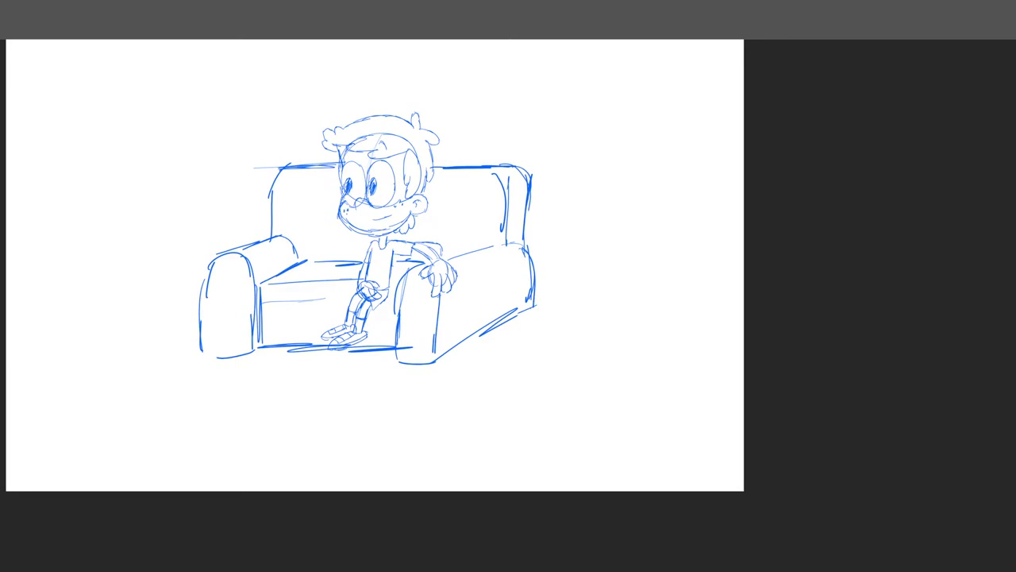
{"action": "left_click_drag", "start_coordinate": [549, 300], "coordinate": [657, 303]}
{"action": "left_click_drag", "start_coordinate": [186, 300], "coordinate": [87, 309]}
{"action": "scroll", "coordinate": [442, 324], "scroll_direction": "down", "scroll_amount": 4}
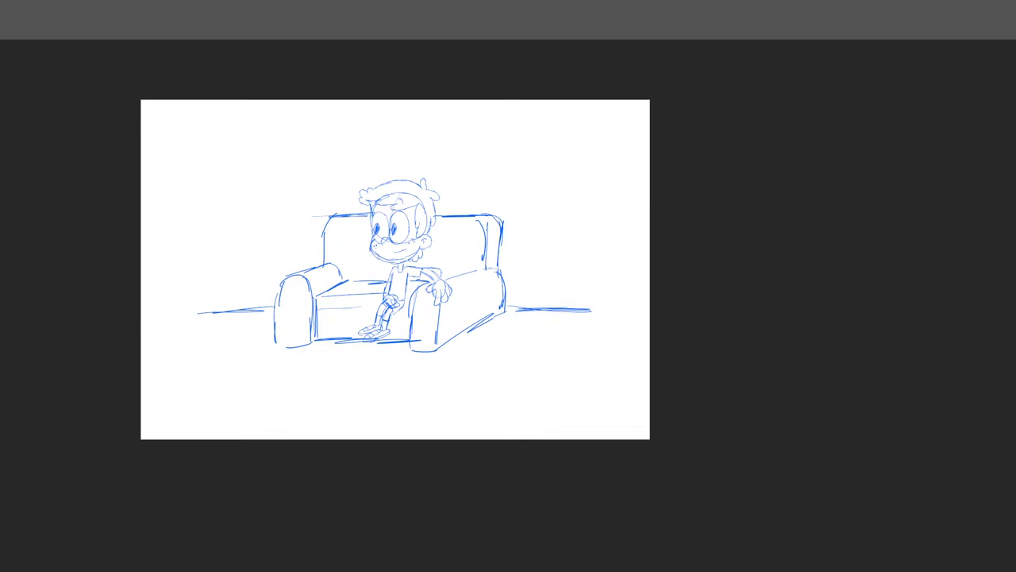
Sketch a tall, narrow upright box at the left edge of the canvas, resting on a low stand in the foreground.
{"action": "mouse_move", "coordinate": [142, 167]}
{"action": "left_mouse_down"}
{"action": "mouse_move", "coordinate": [208, 167]}
{"action": "mouse_move", "coordinate": [208, 411]}
{"action": "mouse_move", "coordinate": [158, 414]}
{"action": "mouse_move", "coordinate": [184, 412]}
{"action": "mouse_move", "coordinate": [157, 347]}
{"action": "left_mouse_up"}
{"action": "left_click_drag", "start_coordinate": [151, 203], "coordinate": [149, 363]}
{"action": "left_click_drag", "start_coordinate": [162, 204], "coordinate": [160, 426]}
{"action": "left_click_drag", "start_coordinate": [161, 378], "coordinate": [156, 419]}
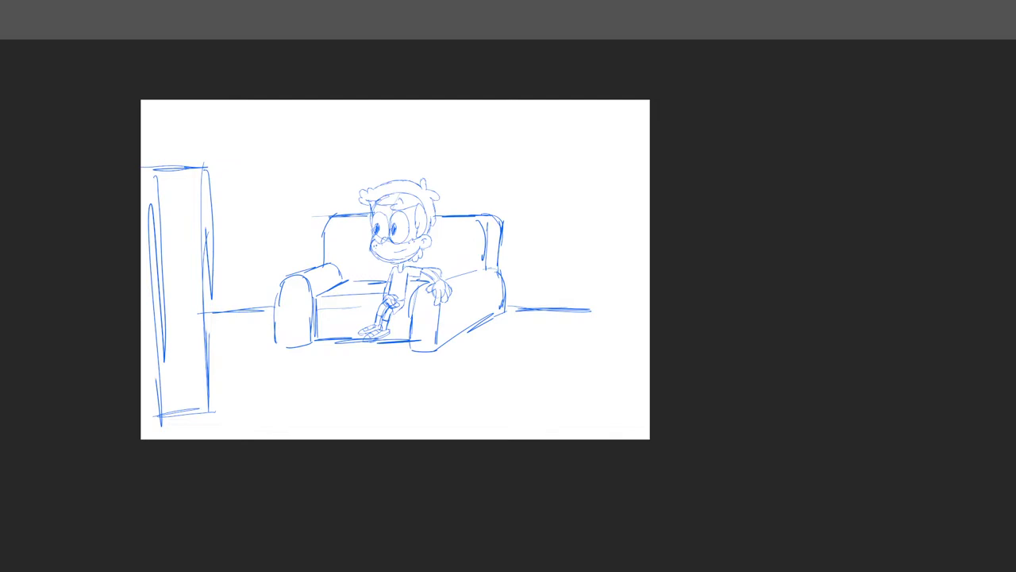
{"action": "mouse_move", "coordinate": [203, 405]}
{"action": "left_mouse_down"}
{"action": "mouse_move", "coordinate": [280, 408]}
{"action": "mouse_move", "coordinate": [185, 437]}
{"action": "mouse_move", "coordinate": [266, 412]}
{"action": "mouse_move", "coordinate": [278, 444]}
{"action": "mouse_move", "coordinate": [274, 554]}
{"action": "left_mouse_up"}
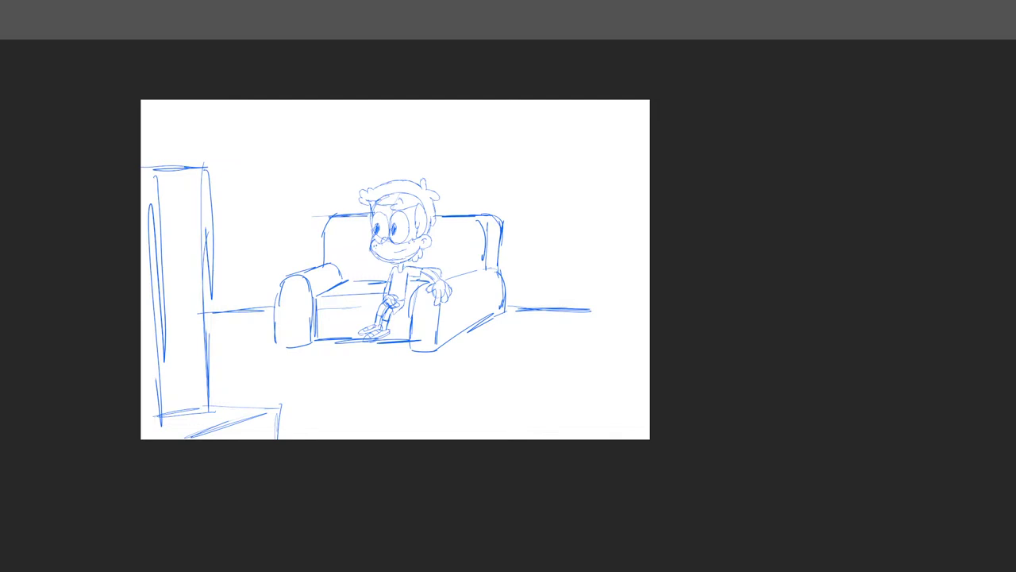
Extend the right floor line, and sketch long horizontal lines with short upright edges on the wall above the sofa.
{"action": "left_click_drag", "start_coordinate": [591, 312], "coordinate": [638, 314]}
{"action": "left_click_drag", "start_coordinate": [354, 172], "coordinate": [582, 171]}
{"action": "left_click_drag", "start_coordinate": [286, 185], "coordinate": [326, 181]}
{"action": "left_click_drag", "start_coordinate": [343, 179], "coordinate": [454, 174]}
{"action": "left_click_drag", "start_coordinate": [275, 184], "coordinate": [386, 173]}
{"action": "mouse_move", "coordinate": [270, 183]}
{"action": "left_mouse_down"}
{"action": "mouse_move", "coordinate": [321, 180]}
{"action": "mouse_move", "coordinate": [288, 279]}
{"action": "left_mouse_up"}
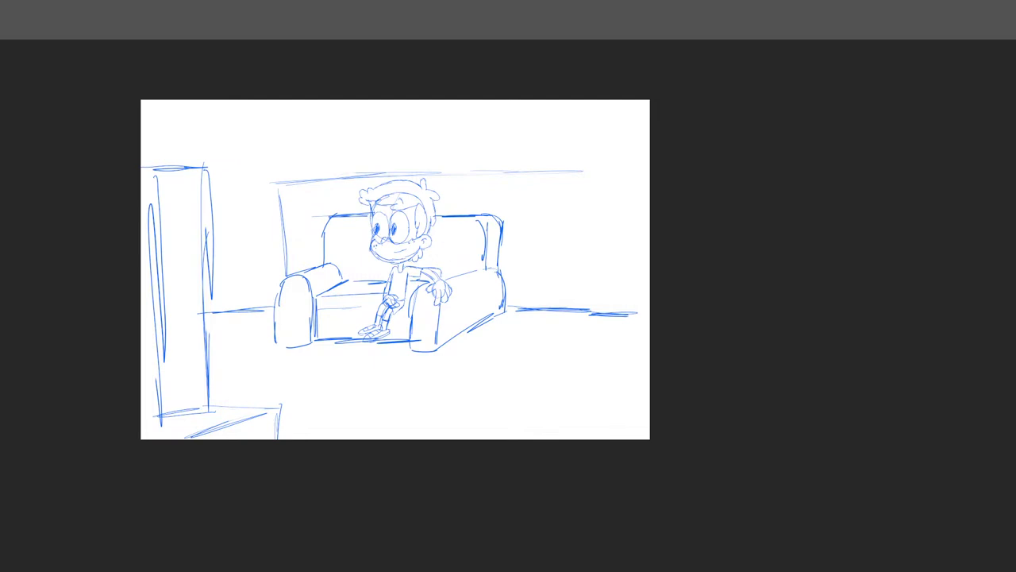
{"action": "mouse_move", "coordinate": [262, 190]}
{"action": "left_mouse_down"}
{"action": "mouse_move", "coordinate": [264, 169]}
{"action": "mouse_move", "coordinate": [264, 181]}
{"action": "left_mouse_up"}
{"action": "mouse_move", "coordinate": [513, 142]}
{"action": "left_mouse_down"}
{"action": "mouse_move", "coordinate": [603, 162]}
{"action": "mouse_move", "coordinate": [606, 146]}
{"action": "left_mouse_up"}
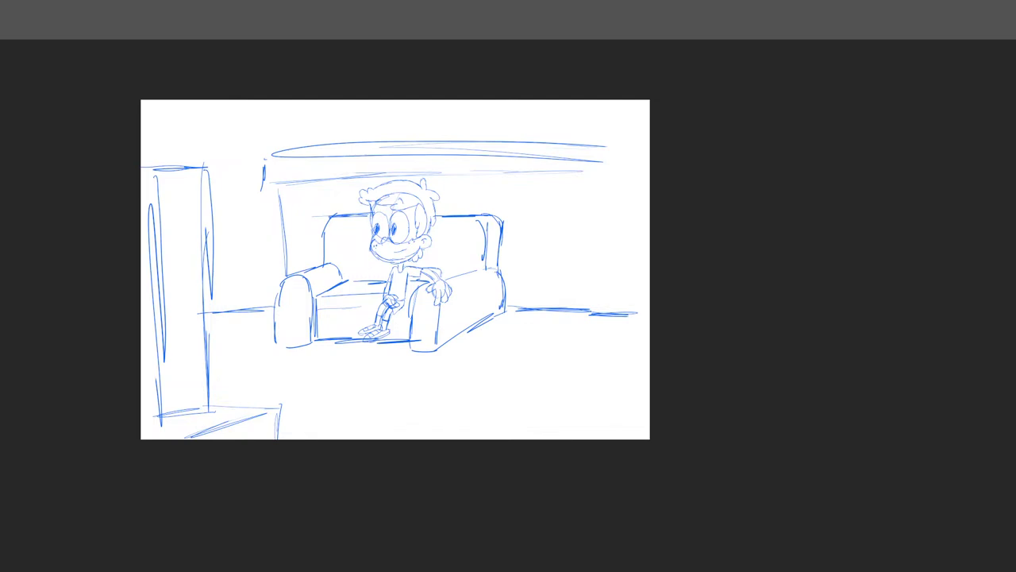
Retrace the tall box's top edge and right vertical edge in stronger blue over the faded sketch.
{"action": "scroll", "coordinate": [478, 302], "scroll_direction": "up", "scroll_amount": 3}
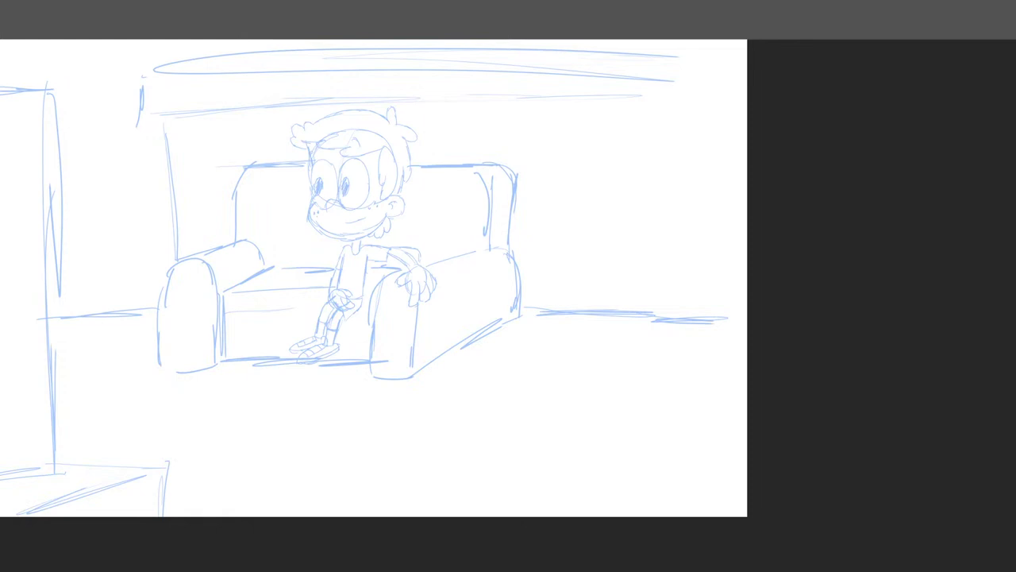
{"action": "key", "text": "ctrl+minus"}
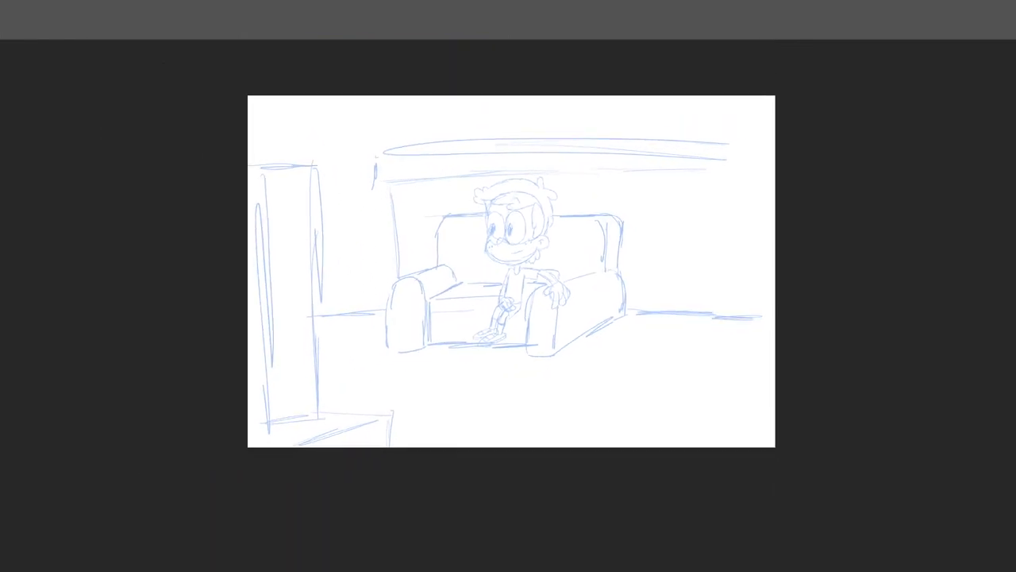
{"action": "key", "text": "ctrl+plus"}
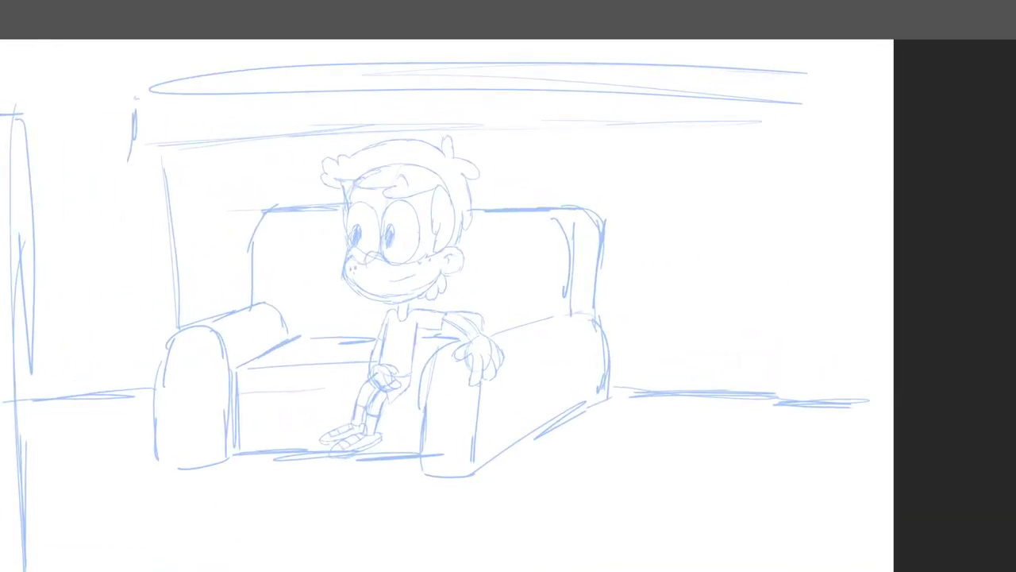
{"action": "key", "text": "ctrl+minus"}
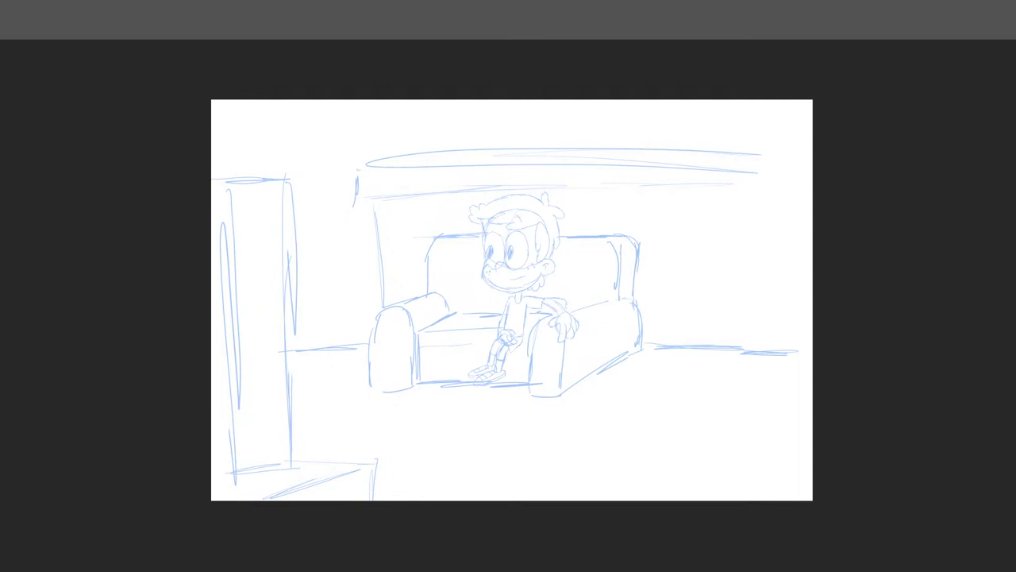
{"action": "left_click_drag", "start_coordinate": [211, 178], "coordinate": [267, 178]}
{"action": "left_click_drag", "start_coordinate": [211, 179], "coordinate": [284, 178]}
{"action": "mouse_move", "coordinate": [212, 180]}
{"action": "left_mouse_down"}
{"action": "mouse_move", "coordinate": [303, 179]}
{"action": "mouse_move", "coordinate": [293, 286]}
{"action": "left_mouse_up"}
{"action": "left_click_drag", "start_coordinate": [285, 216], "coordinate": [287, 446]}
{"action": "left_click_drag", "start_coordinate": [292, 365], "coordinate": [291, 438]}
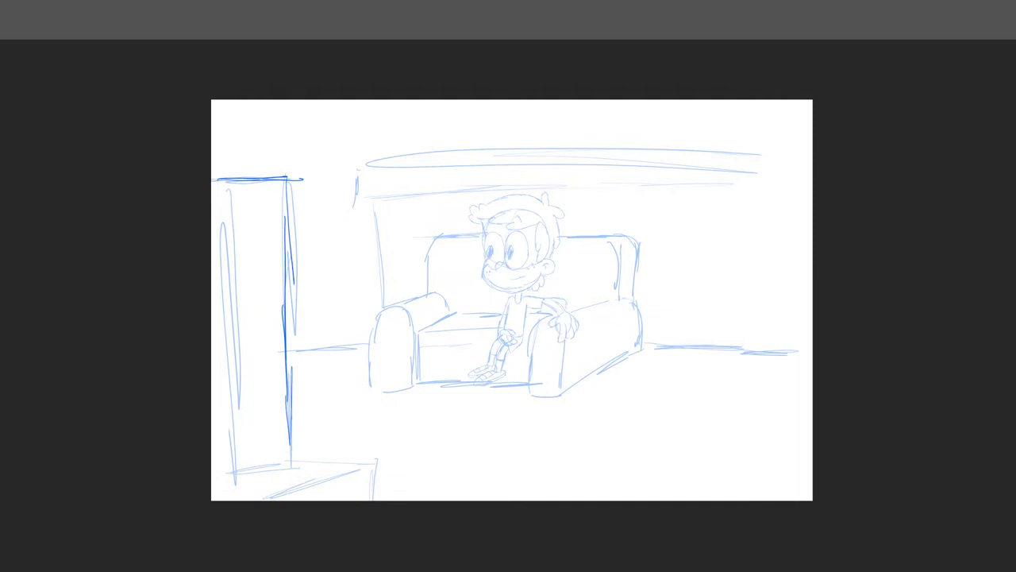
Retrace the tall box's inner vertical edge and its slanted bottom edge down to the stand.
{"action": "left_click_drag", "start_coordinate": [232, 184], "coordinate": [232, 270]}
{"action": "left_click_drag", "start_coordinate": [229, 203], "coordinate": [228, 229]}
{"action": "left_click_drag", "start_coordinate": [232, 227], "coordinate": [232, 319]}
{"action": "left_click_drag", "start_coordinate": [231, 276], "coordinate": [231, 327]}
{"action": "mouse_move", "coordinate": [233, 324]}
{"action": "left_mouse_down"}
{"action": "mouse_move", "coordinate": [233, 397]}
{"action": "mouse_move", "coordinate": [230, 375]}
{"action": "left_mouse_up"}
{"action": "mouse_move", "coordinate": [231, 375]}
{"action": "left_mouse_down"}
{"action": "mouse_move", "coordinate": [233, 474]}
{"action": "mouse_move", "coordinate": [292, 464]}
{"action": "left_mouse_up"}
{"action": "left_click_drag", "start_coordinate": [291, 400], "coordinate": [287, 457]}
{"action": "left_click_drag", "start_coordinate": [232, 477], "coordinate": [210, 478]}
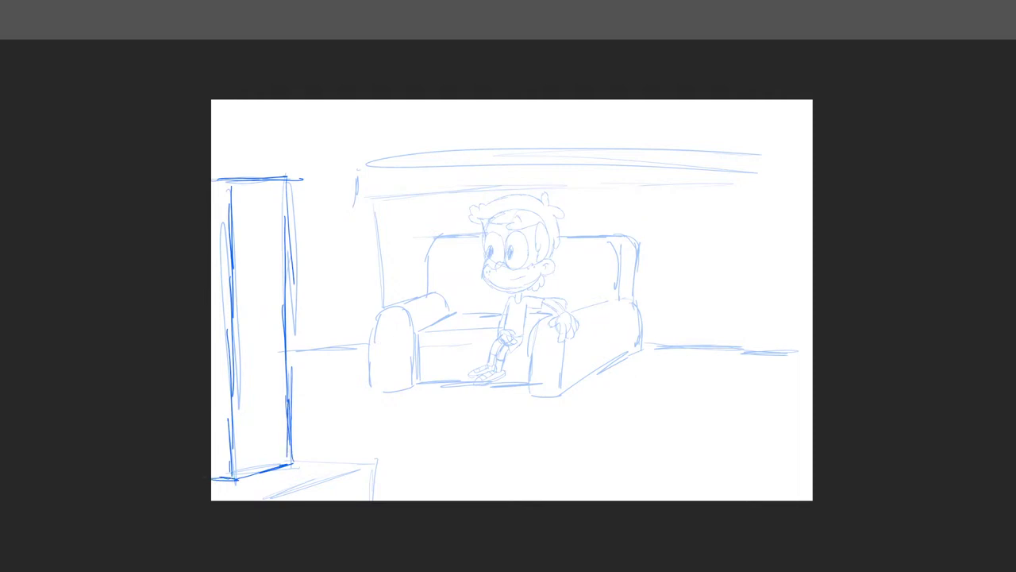
Retrace the low stand's top edges and front corner, plus the floor line on both sides of the sofa.
{"action": "left_click_drag", "start_coordinate": [294, 458], "coordinate": [382, 464]}
{"action": "left_click_drag", "start_coordinate": [322, 464], "coordinate": [388, 465]}
{"action": "left_click_drag", "start_coordinate": [382, 469], "coordinate": [276, 499]}
{"action": "left_click_drag", "start_coordinate": [353, 474], "coordinate": [309, 487]}
{"action": "left_click_drag", "start_coordinate": [381, 467], "coordinate": [377, 500]}
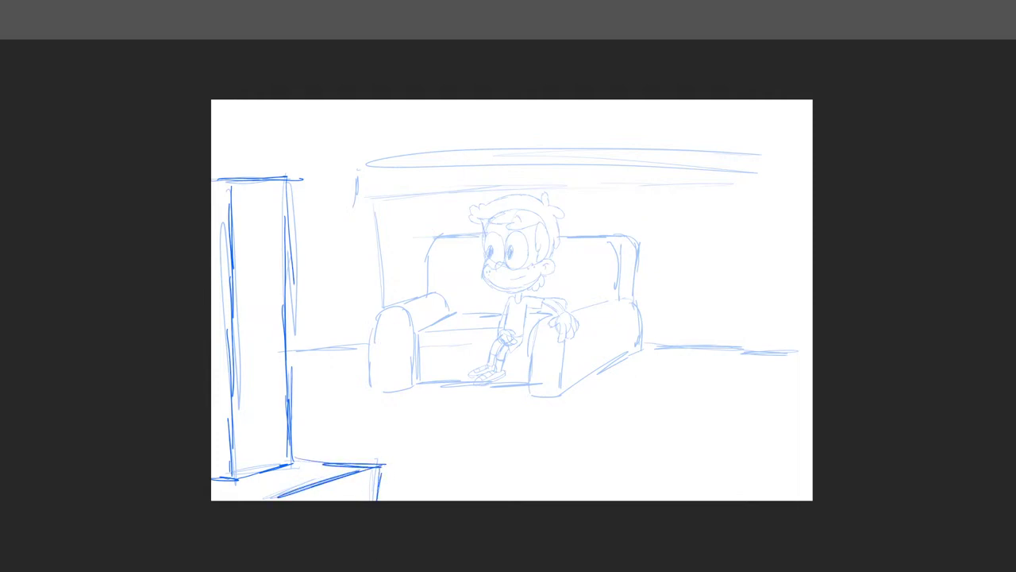
{"action": "left_click_drag", "start_coordinate": [643, 344], "coordinate": [770, 352]}
{"action": "mouse_move", "coordinate": [367, 345]}
{"action": "left_mouse_down"}
{"action": "mouse_move", "coordinate": [280, 350]}
{"action": "mouse_move", "coordinate": [303, 349]}
{"action": "left_mouse_up"}
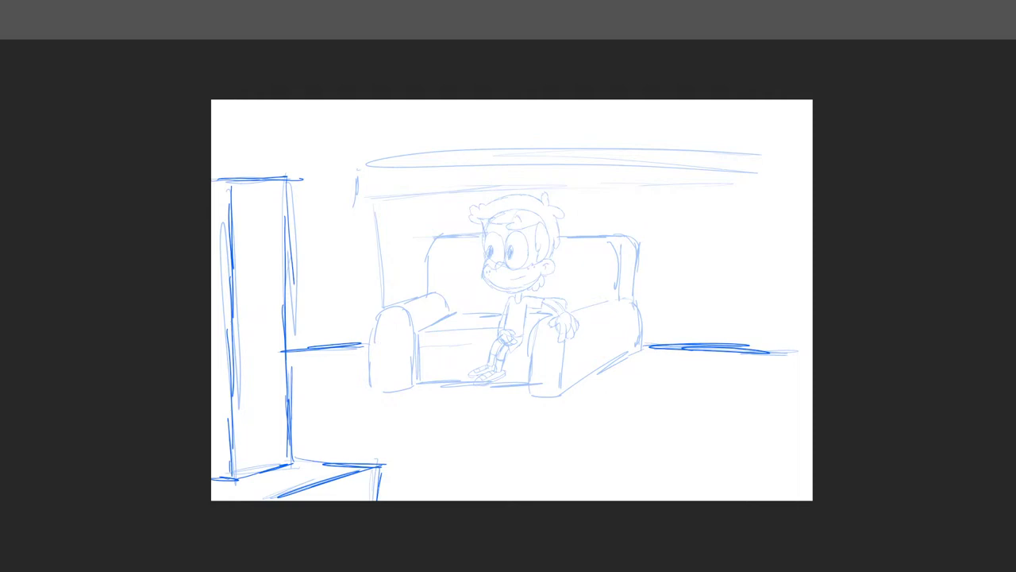
Try to retrace the horizontal wall lines above the sofa and the upright edge below them, and undo those strokes.
{"action": "scroll", "coordinate": [512, 300], "scroll_direction": "up", "scroll_amount": 2}
{"action": "scroll", "coordinate": [429, 318], "scroll_direction": "down", "scroll_amount": 4}
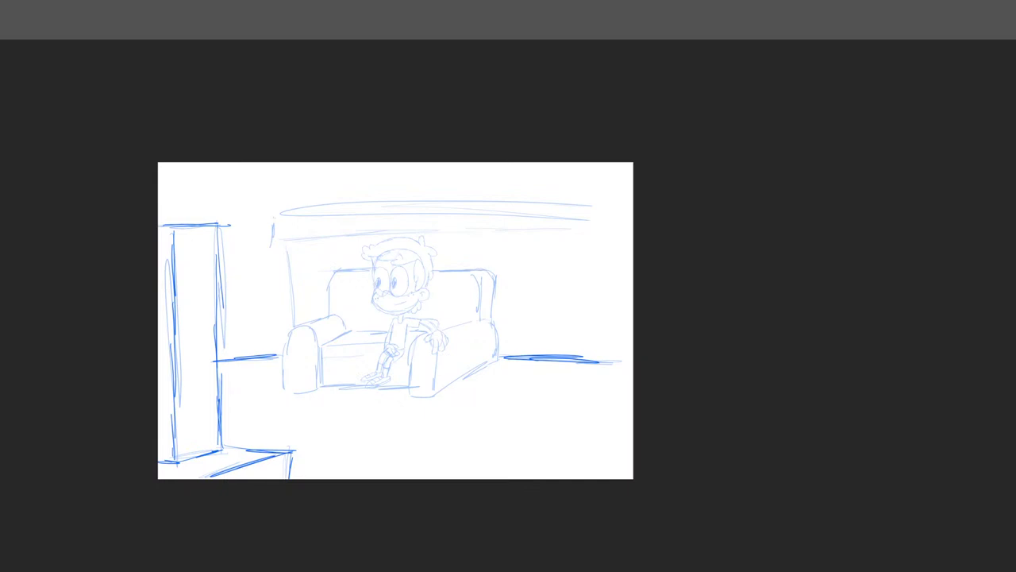
{"action": "mouse_move", "coordinate": [271, 224]}
{"action": "left_mouse_down"}
{"action": "mouse_move", "coordinate": [271, 243]}
{"action": "mouse_move", "coordinate": [272, 223]}
{"action": "mouse_move", "coordinate": [430, 235]}
{"action": "left_mouse_up"}
{"action": "left_click_drag", "start_coordinate": [358, 232], "coordinate": [596, 234]}
{"action": "left_click_drag", "start_coordinate": [271, 223], "coordinate": [612, 222]}
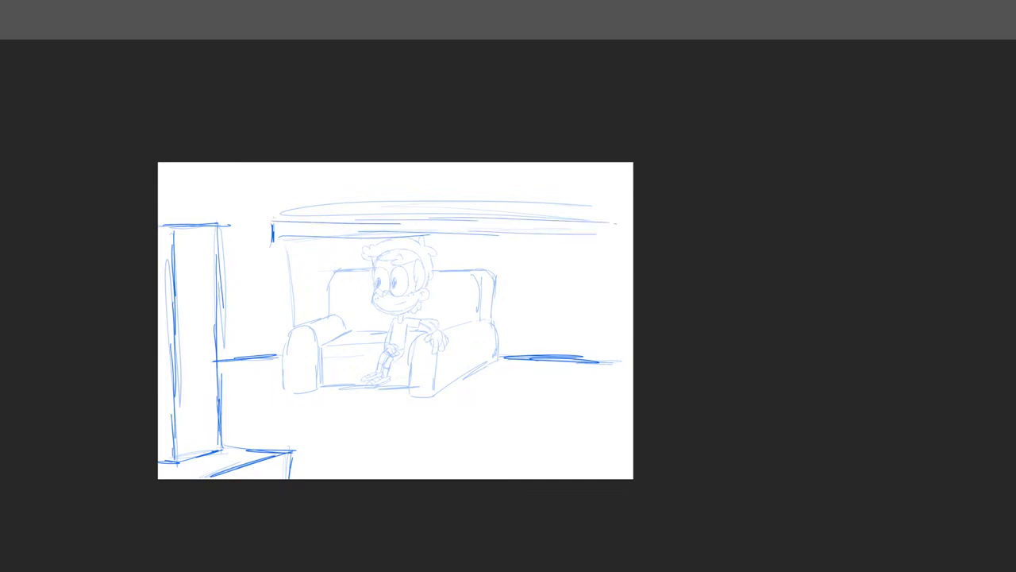
{"action": "left_click_drag", "start_coordinate": [284, 240], "coordinate": [285, 331]}
{"action": "key", "text": "ctrl+z"}
{"action": "key", "text": "ctrl+z"}
{"action": "key", "text": "ctrl+z"}
{"action": "key", "text": "ctrl+z"}
{"action": "key", "text": "ctrl+z"}
{"action": "key", "text": "ctrl+z"}
{"action": "key", "text": "ctrl+z"}
{"action": "key", "text": "ctrl+z"}
{"action": "key", "text": "ctrl+z"}
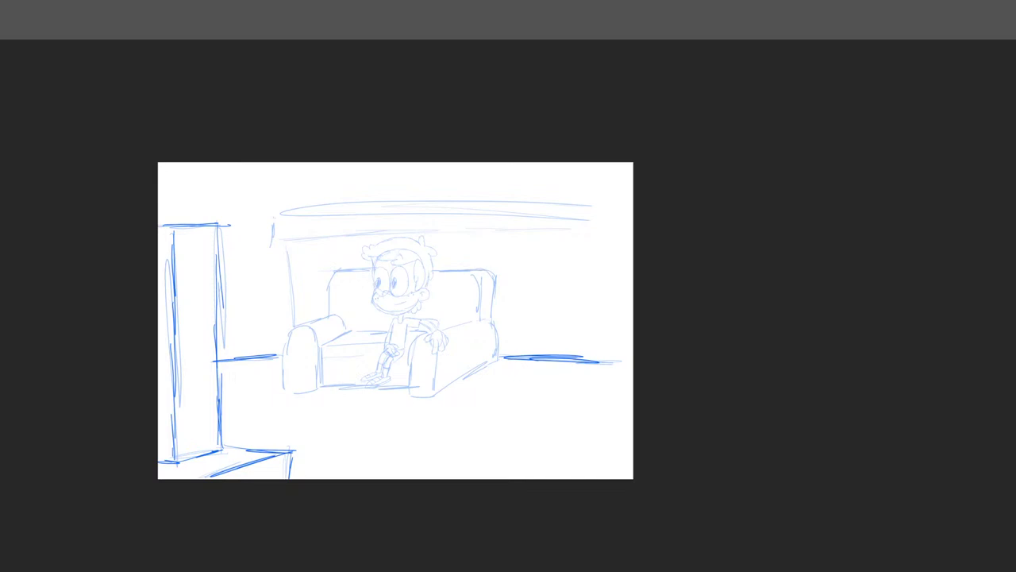
Sketch a round table in front of the sofa with a double-rimmed oval top, straight sides, a curved base and scribbled floor marks.
{"action": "scroll", "coordinate": [488, 359], "scroll_direction": "up", "scroll_amount": 5}
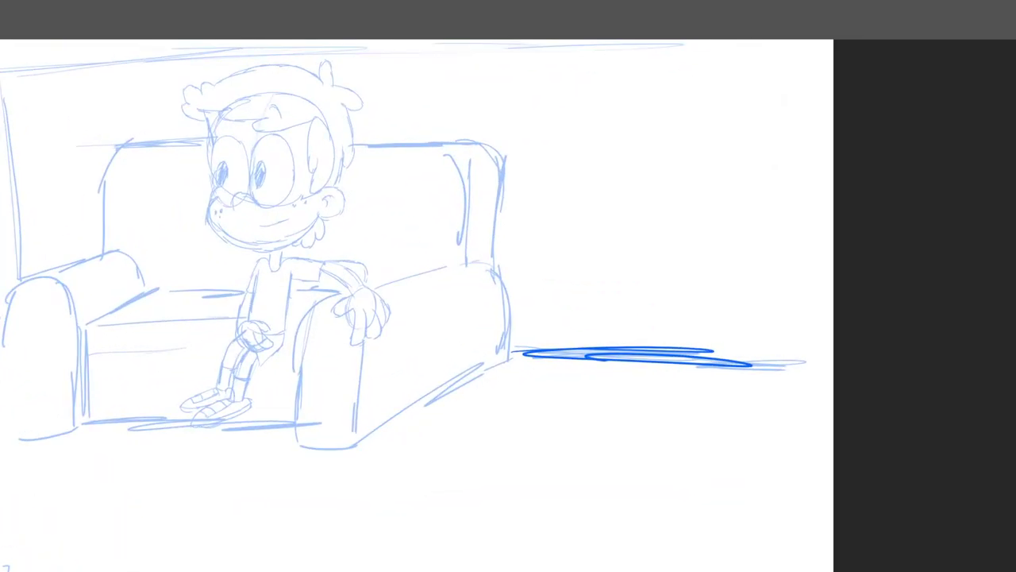
{"action": "scroll", "coordinate": [417, 305], "scroll_direction": "down", "scroll_amount": 5}
{"action": "scroll", "coordinate": [417, 304], "scroll_direction": "up", "scroll_amount": 3}
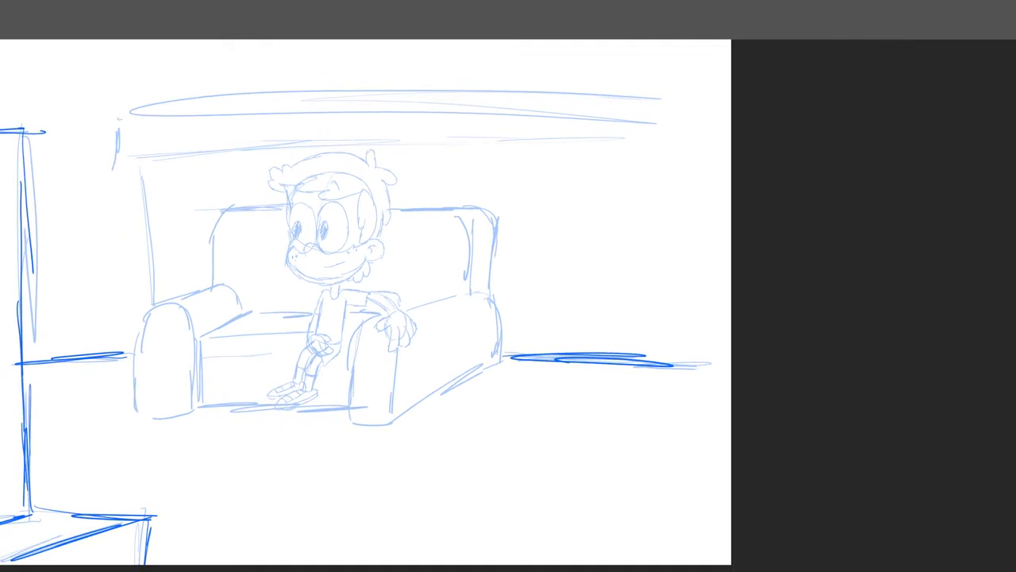
{"action": "mouse_move", "coordinate": [286, 342]}
{"action": "left_mouse_down"}
{"action": "mouse_move", "coordinate": [207, 354]}
{"action": "mouse_move", "coordinate": [370, 349]}
{"action": "left_mouse_up"}
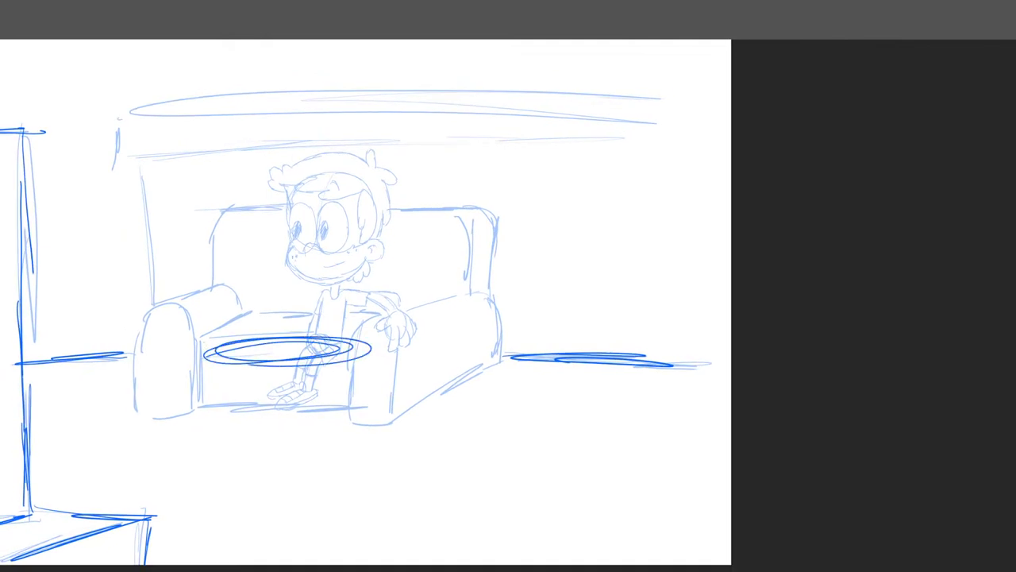
{"action": "mouse_move", "coordinate": [208, 346]}
{"action": "left_mouse_down"}
{"action": "mouse_move", "coordinate": [205, 461]}
{"action": "mouse_move", "coordinate": [294, 470]}
{"action": "mouse_move", "coordinate": [374, 451]}
{"action": "left_mouse_up"}
{"action": "mouse_move", "coordinate": [364, 353]}
{"action": "left_mouse_down"}
{"action": "mouse_move", "coordinate": [366, 466]}
{"action": "mouse_move", "coordinate": [360, 362]}
{"action": "left_mouse_up"}
{"action": "left_click_drag", "start_coordinate": [364, 398], "coordinate": [364, 422]}
{"action": "left_click_drag", "start_coordinate": [202, 460], "coordinate": [147, 464]}
{"action": "left_click_drag", "start_coordinate": [367, 460], "coordinate": [464, 458]}
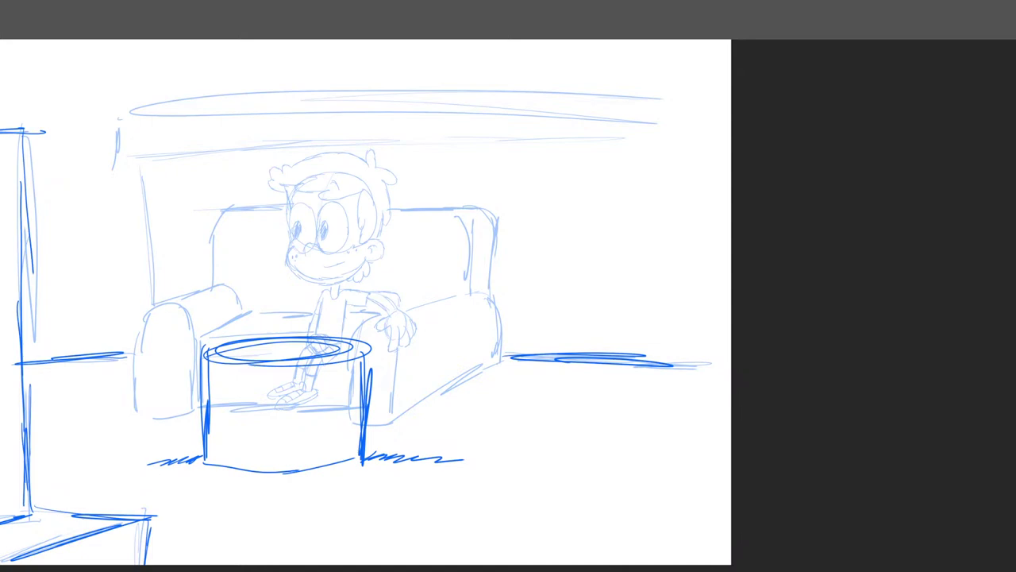
Try to sketch a wider sofa over the faded one, with a longer backrest and a new near armrest.
{"action": "scroll", "coordinate": [508, 318], "scroll_direction": "down", "scroll_amount": 2}
{"action": "scroll", "coordinate": [508, 317], "scroll_direction": "up", "scroll_amount": 2}
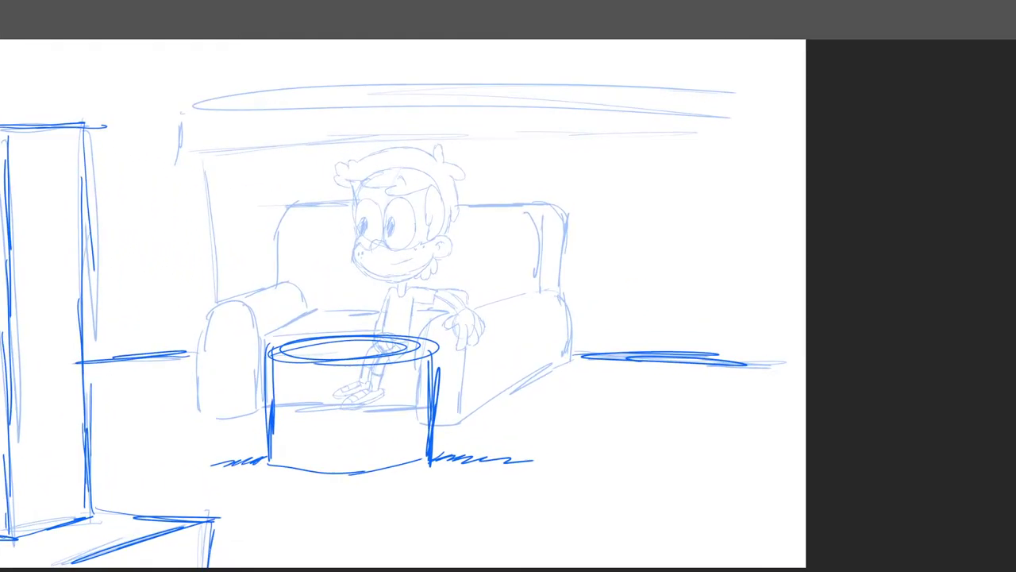
{"action": "left_click_drag", "start_coordinate": [167, 202], "coordinate": [533, 206]}
{"action": "mouse_move", "coordinate": [279, 204]}
{"action": "left_mouse_down"}
{"action": "mouse_move", "coordinate": [389, 193]}
{"action": "mouse_move", "coordinate": [614, 203]}
{"action": "left_mouse_up"}
{"action": "mouse_move", "coordinate": [504, 196]}
{"action": "left_mouse_down"}
{"action": "mouse_move", "coordinate": [568, 196]}
{"action": "mouse_move", "coordinate": [619, 265]}
{"action": "mouse_move", "coordinate": [624, 295]}
{"action": "mouse_move", "coordinate": [627, 230]}
{"action": "left_mouse_up"}
{"action": "mouse_move", "coordinate": [501, 433]}
{"action": "left_mouse_down"}
{"action": "mouse_move", "coordinate": [505, 371]}
{"action": "mouse_move", "coordinate": [538, 320]}
{"action": "mouse_move", "coordinate": [566, 394]}
{"action": "mouse_move", "coordinate": [564, 433]}
{"action": "mouse_move", "coordinate": [511, 434]}
{"action": "left_mouse_up"}
{"action": "mouse_move", "coordinate": [571, 429]}
{"action": "left_mouse_down"}
{"action": "mouse_move", "coordinate": [539, 432]}
{"action": "mouse_move", "coordinate": [624, 364]}
{"action": "mouse_move", "coordinate": [560, 434]}
{"action": "mouse_move", "coordinate": [629, 384]}
{"action": "mouse_move", "coordinate": [632, 270]}
{"action": "mouse_move", "coordinate": [627, 378]}
{"action": "left_mouse_up"}
{"action": "left_click_drag", "start_coordinate": [513, 329], "coordinate": [601, 317]}
{"action": "left_click_drag", "start_coordinate": [449, 422], "coordinate": [510, 427]}
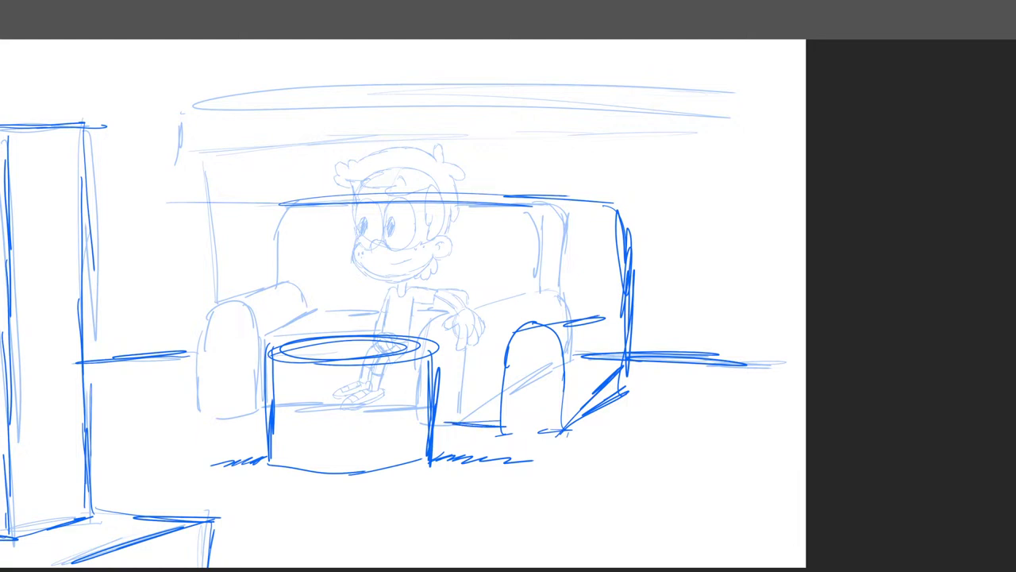
Undo the last sofa strokes and, with the faded sketch hidden, erase the rest of the wider sofa and the retraced floor line.
{"action": "key", "text": "ctrl+z"}
{"action": "key", "text": "ctrl+z"}
{"action": "key", "text": "ctrl+z"}
{"action": "key", "text": "ctrl+z"}
{"action": "key", "text": "shift+l"}
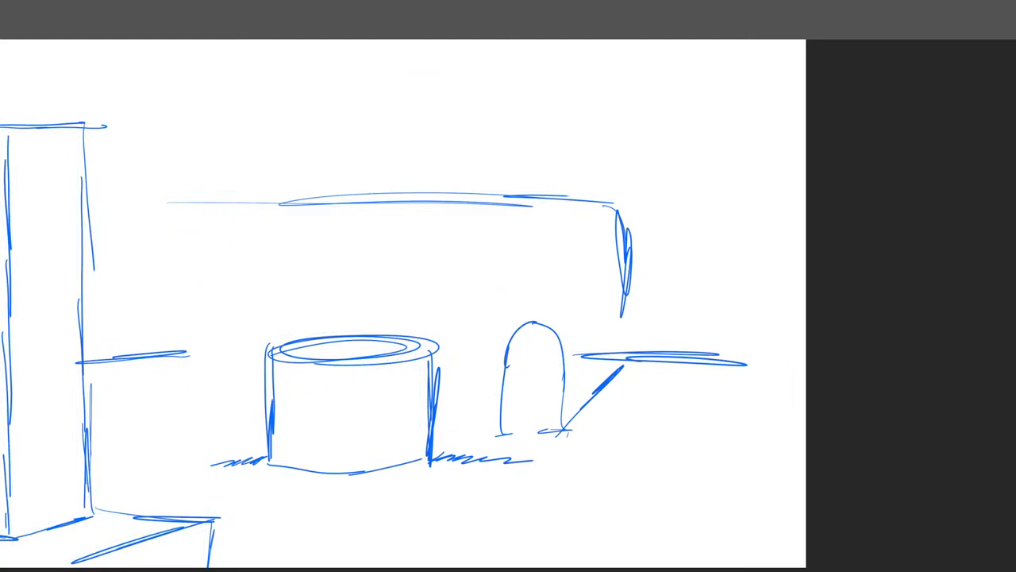
{"action": "left_click_drag", "start_coordinate": [608, 354], "coordinate": [776, 365]}
{"action": "mouse_move", "coordinate": [625, 317]}
{"action": "left_mouse_down"}
{"action": "mouse_move", "coordinate": [499, 340]}
{"action": "mouse_move", "coordinate": [614, 347]}
{"action": "mouse_move", "coordinate": [500, 352]}
{"action": "mouse_move", "coordinate": [508, 408]}
{"action": "mouse_move", "coordinate": [603, 388]}
{"action": "mouse_move", "coordinate": [528, 429]}
{"action": "mouse_move", "coordinate": [582, 429]}
{"action": "mouse_move", "coordinate": [530, 408]}
{"action": "mouse_move", "coordinate": [596, 361]}
{"action": "mouse_move", "coordinate": [583, 371]}
{"action": "left_mouse_up"}
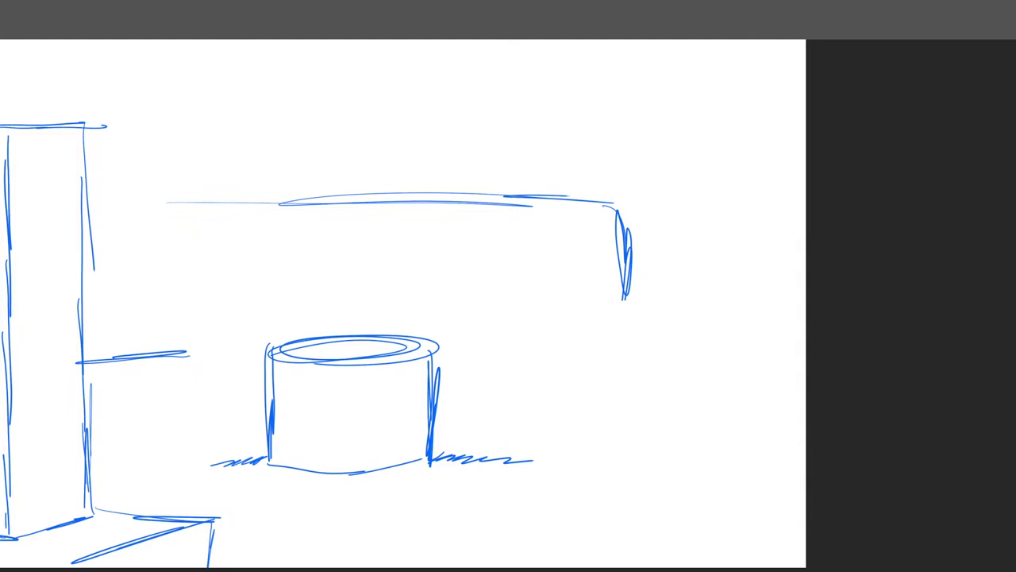
{"action": "key", "text": "ctrl+0"}
{"action": "mouse_move", "coordinate": [310, 342]}
{"action": "left_mouse_down"}
{"action": "mouse_move", "coordinate": [402, 259]}
{"action": "mouse_move", "coordinate": [518, 228]}
{"action": "mouse_move", "coordinate": [318, 237]}
{"action": "mouse_move", "coordinate": [684, 236]}
{"action": "mouse_move", "coordinate": [691, 242]}
{"action": "mouse_move", "coordinate": [673, 235]}
{"action": "mouse_move", "coordinate": [672, 249]}
{"action": "mouse_move", "coordinate": [656, 257]}
{"action": "mouse_move", "coordinate": [617, 254]}
{"action": "mouse_move", "coordinate": [636, 248]}
{"action": "mouse_move", "coordinate": [703, 271]}
{"action": "mouse_move", "coordinate": [634, 300]}
{"action": "mouse_move", "coordinate": [662, 302]}
{"action": "left_mouse_up"}
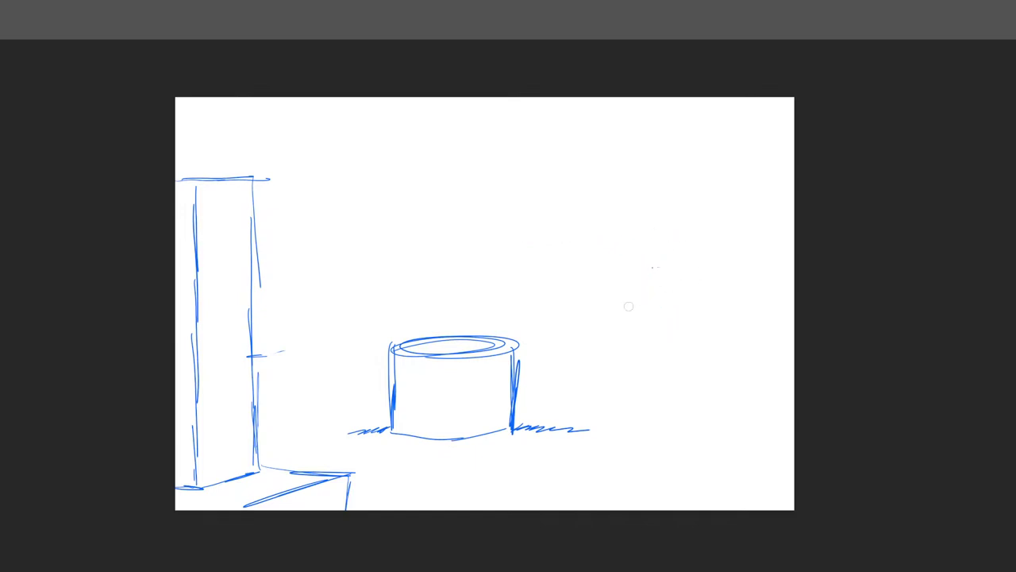
{"action": "mouse_move", "coordinate": [269, 352]}
{"action": "left_mouse_down"}
{"action": "mouse_move", "coordinate": [281, 351]}
{"action": "mouse_move", "coordinate": [266, 359]}
{"action": "mouse_move", "coordinate": [291, 348]}
{"action": "left_mouse_up"}
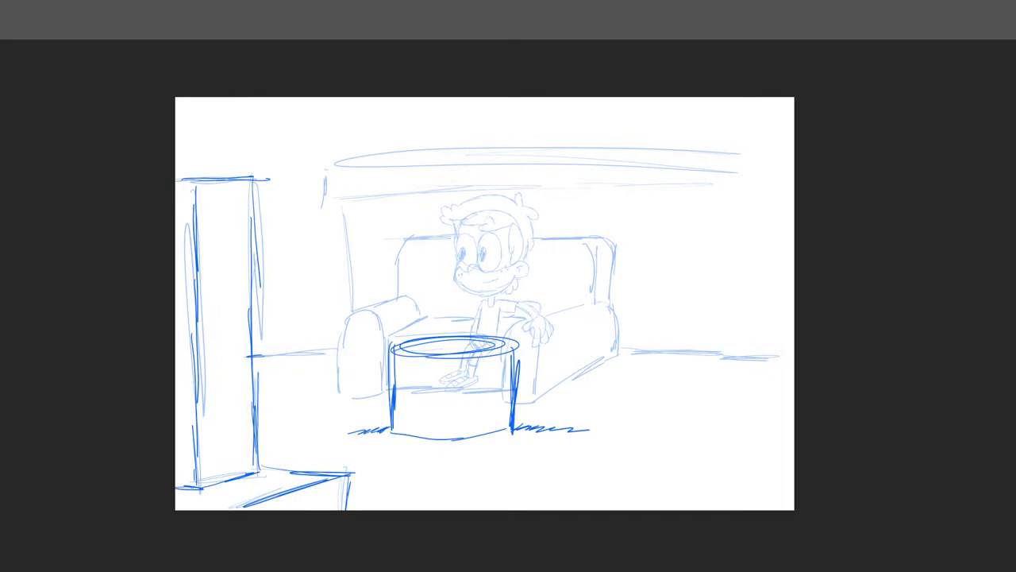
Redraw the backrest's top edge on both sides of the boy's head, extending it to a wider rounded left corner and side.
{"action": "key", "text": "ctrl+plus"}
{"action": "key", "text": "ctrl+plus"}
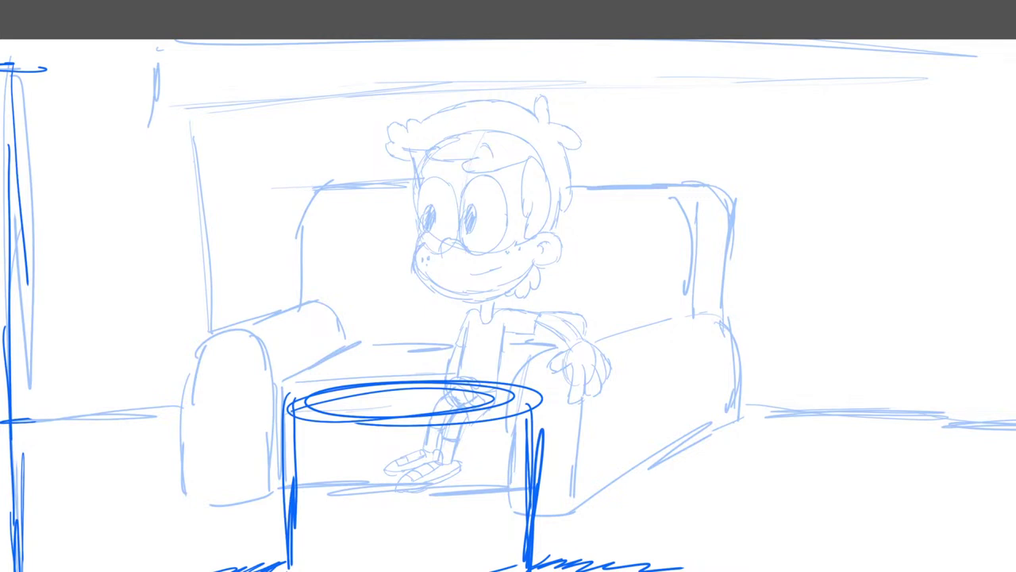
{"action": "left_click_drag", "start_coordinate": [408, 181], "coordinate": [306, 185]}
{"action": "left_click_drag", "start_coordinate": [565, 185], "coordinate": [746, 187]}
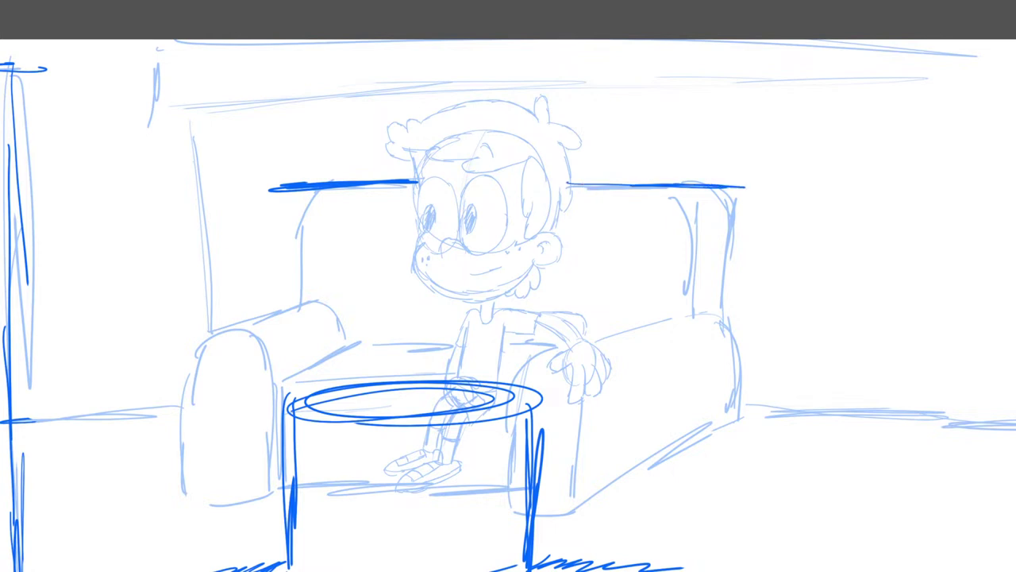
{"action": "mouse_move", "coordinate": [192, 324]}
{"action": "left_mouse_down"}
{"action": "mouse_move", "coordinate": [190, 228]}
{"action": "mouse_move", "coordinate": [193, 256]}
{"action": "mouse_move", "coordinate": [216, 197]}
{"action": "mouse_move", "coordinate": [276, 188]}
{"action": "left_mouse_up"}
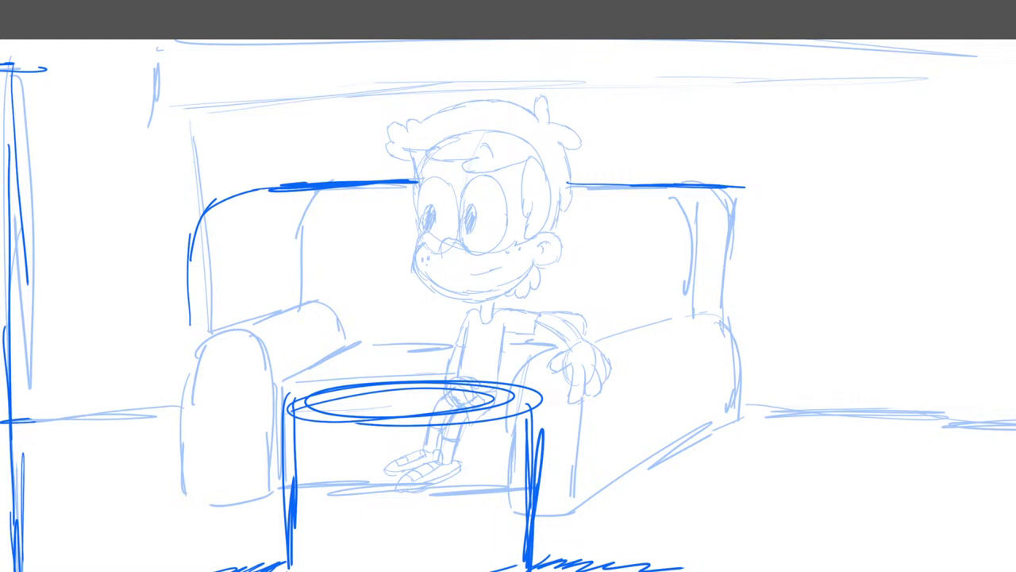
Sketch two curved edges at the backrest's right end to give it thickness.
{"action": "left_click_drag", "start_coordinate": [659, 278], "coordinate": [350, 300]}
{"action": "mouse_move", "coordinate": [419, 208]}
{"action": "left_mouse_down"}
{"action": "mouse_move", "coordinate": [486, 227]}
{"action": "mouse_move", "coordinate": [471, 340]}
{"action": "left_mouse_up"}
{"action": "mouse_move", "coordinate": [410, 210]}
{"action": "left_mouse_down"}
{"action": "mouse_move", "coordinate": [435, 307]}
{"action": "mouse_move", "coordinate": [435, 358]}
{"action": "left_mouse_up"}
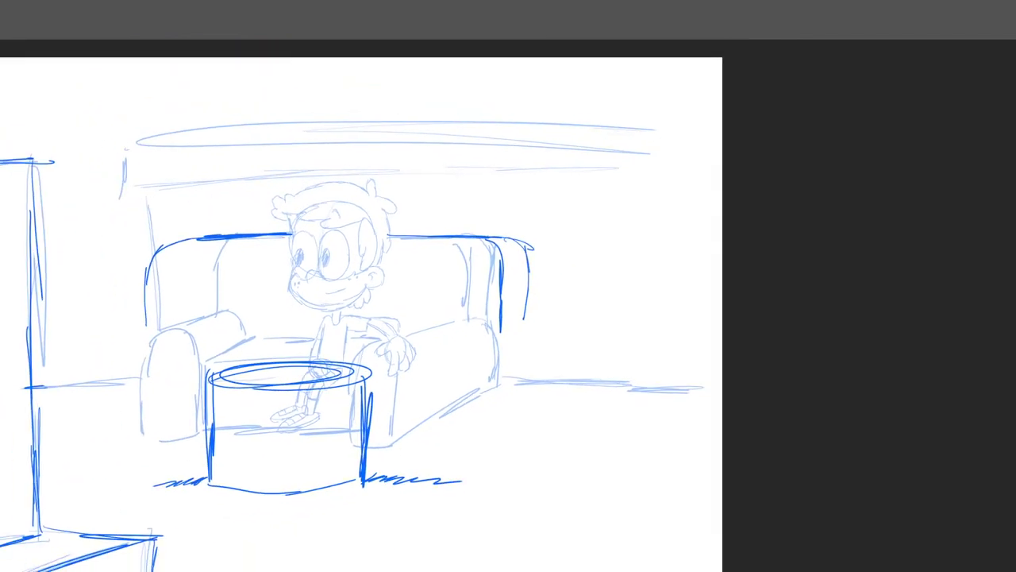
Scale the redrawn backrest down slightly, shift it above the faded one, and bridge the gap in its top edge.
{"action": "left_click_drag", "start_coordinate": [88, 204], "coordinate": [584, 348]}
{"action": "key", "text": "ctrl+t"}
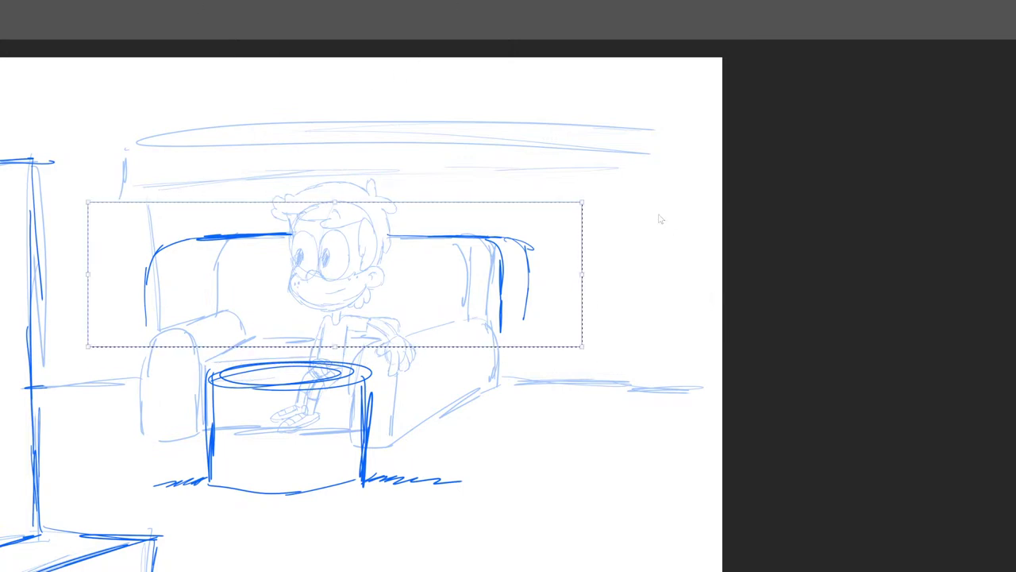
{"action": "left_click_drag", "start_coordinate": [582, 204], "coordinate": [528, 232]}
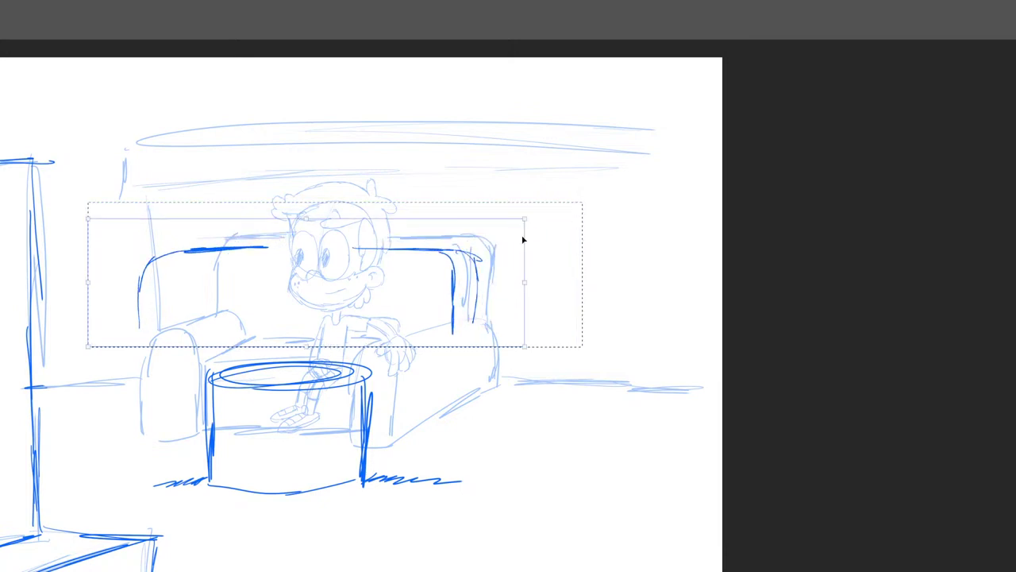
{"action": "left_click_drag", "start_coordinate": [471, 278], "coordinate": [510, 251]}
{"action": "key", "text": "Return"}
{"action": "key", "text": "ctrl+d"}
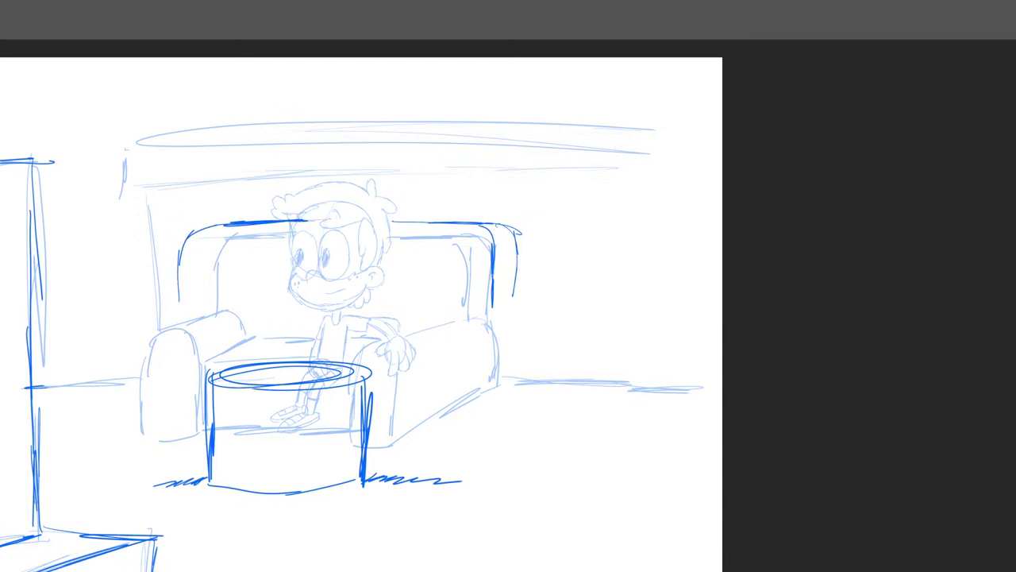
{"action": "left_click_drag", "start_coordinate": [306, 219], "coordinate": [432, 218]}
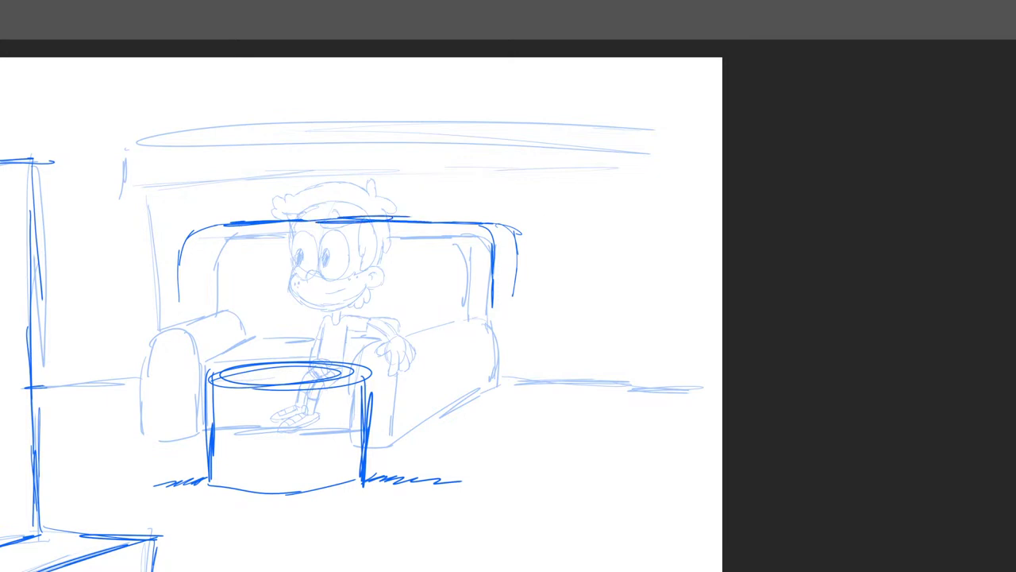
Sketch a new arched near armrest beside the boy's hand, its upper back edge, and the backrest's longer right side.
{"action": "scroll", "coordinate": [569, 526], "scroll_direction": "up", "scroll_amount": 3}
{"action": "left_click_drag", "start_coordinate": [295, 243], "coordinate": [289, 354]}
{"action": "mouse_move", "coordinate": [309, 210]}
{"action": "left_mouse_down"}
{"action": "mouse_move", "coordinate": [344, 200]}
{"action": "mouse_move", "coordinate": [384, 228]}
{"action": "mouse_move", "coordinate": [389, 377]}
{"action": "mouse_move", "coordinate": [389, 351]}
{"action": "left_mouse_up"}
{"action": "left_click_drag", "start_coordinate": [473, 121], "coordinate": [472, 205]}
{"action": "left_click_drag", "start_coordinate": [475, 180], "coordinate": [468, 251]}
{"action": "left_click_drag", "start_coordinate": [321, 203], "coordinate": [428, 173]}
{"action": "left_click_drag", "start_coordinate": [391, 187], "coordinate": [433, 177]}
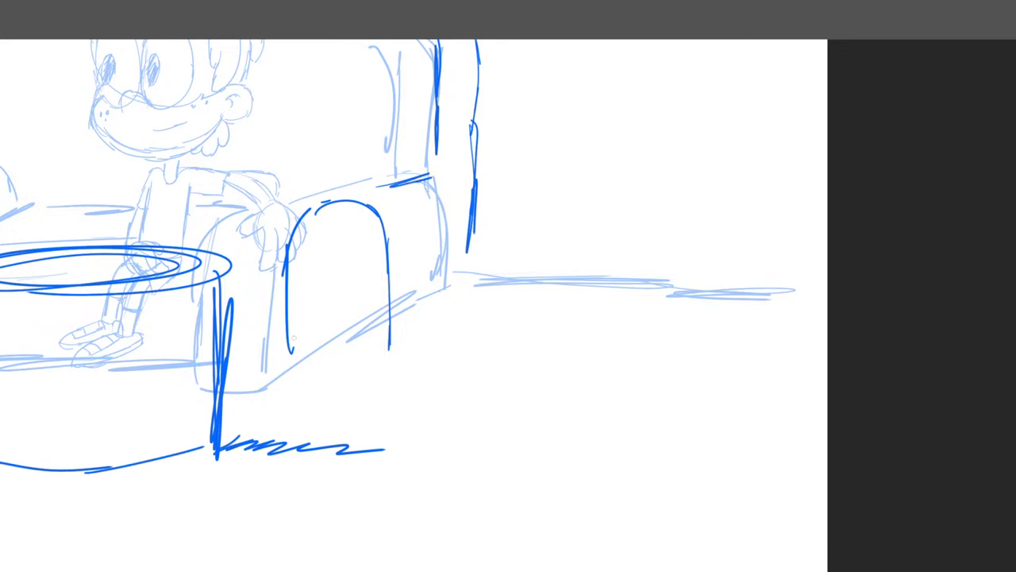
Close the near armrest's base, add the sofa's slanted bottom edge, and strengthen the backrest's left side.
{"action": "mouse_move", "coordinate": [292, 323]}
{"action": "left_mouse_down"}
{"action": "mouse_move", "coordinate": [315, 382]}
{"action": "mouse_move", "coordinate": [386, 330]}
{"action": "mouse_move", "coordinate": [384, 300]}
{"action": "left_mouse_up"}
{"action": "left_click_drag", "start_coordinate": [388, 389], "coordinate": [476, 284]}
{"action": "left_click_drag", "start_coordinate": [435, 326], "coordinate": [479, 276]}
{"action": "left_click_drag", "start_coordinate": [479, 197], "coordinate": [477, 265]}
{"action": "scroll", "coordinate": [508, 305], "scroll_direction": "down", "scroll_amount": 5}
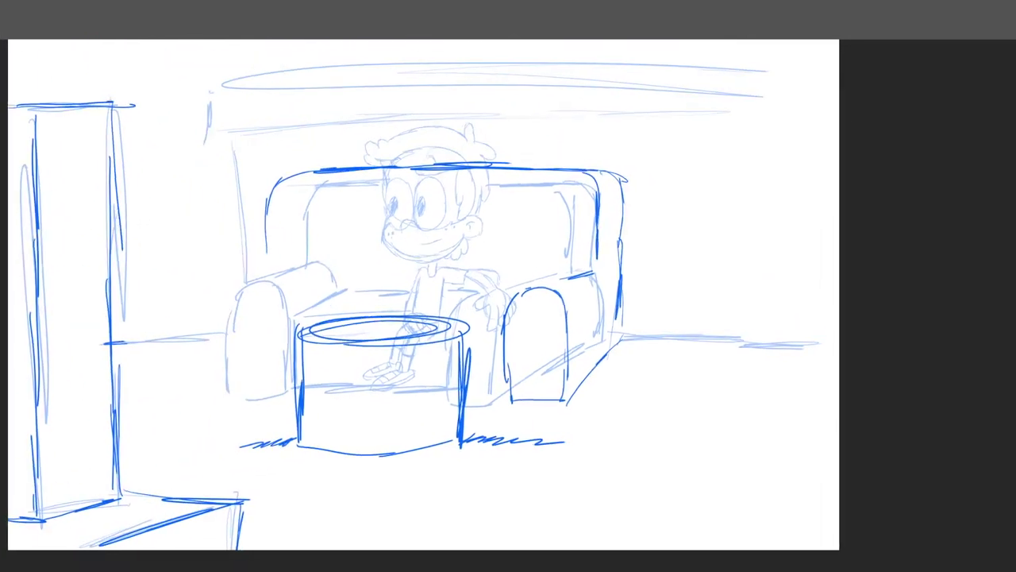
{"action": "left_click_drag", "start_coordinate": [275, 217], "coordinate": [270, 278]}
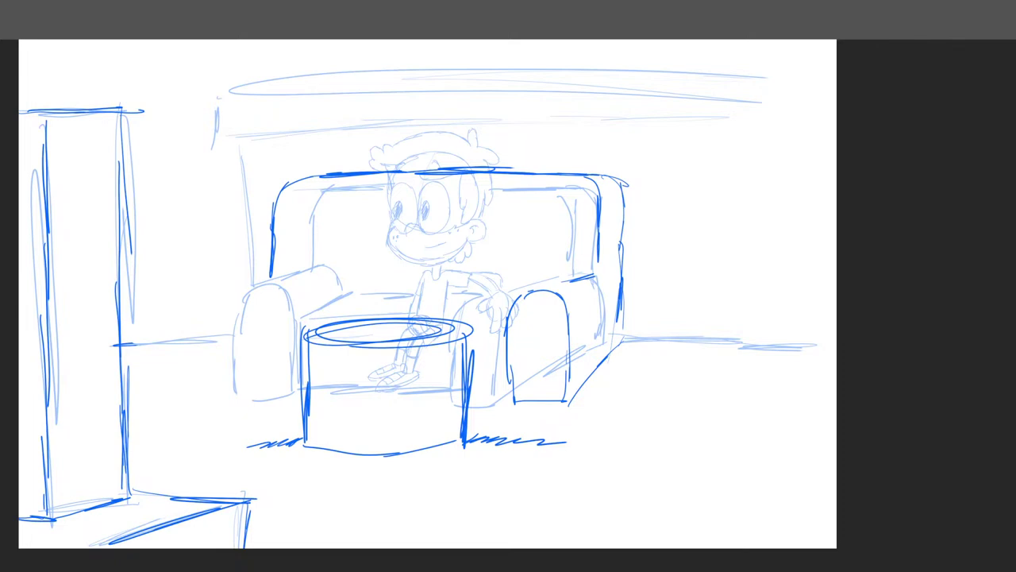
{"action": "scroll", "coordinate": [489, 486], "scroll_direction": "up", "scroll_amount": 3}
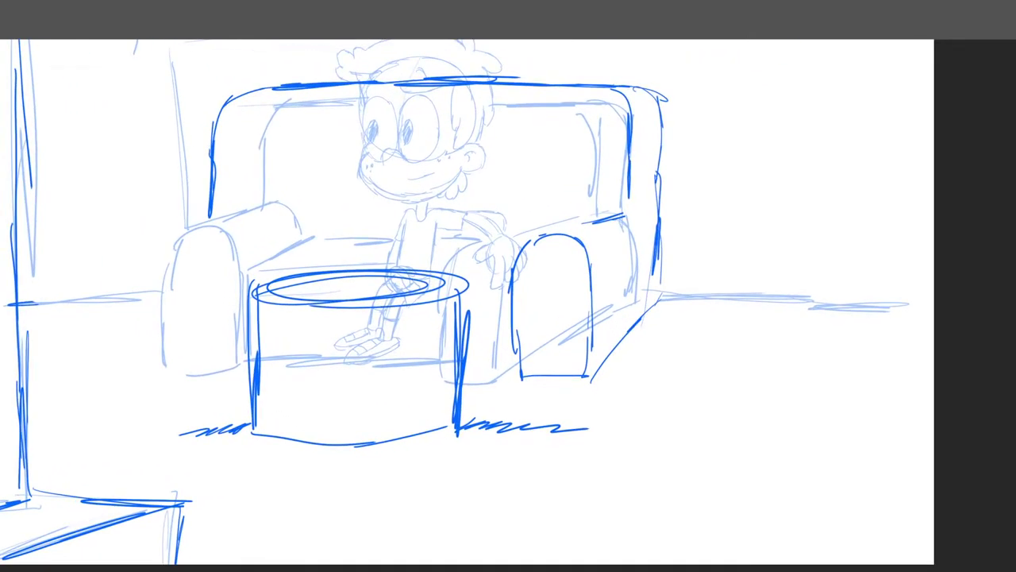
{"action": "key", "text": "ctrl+t"}
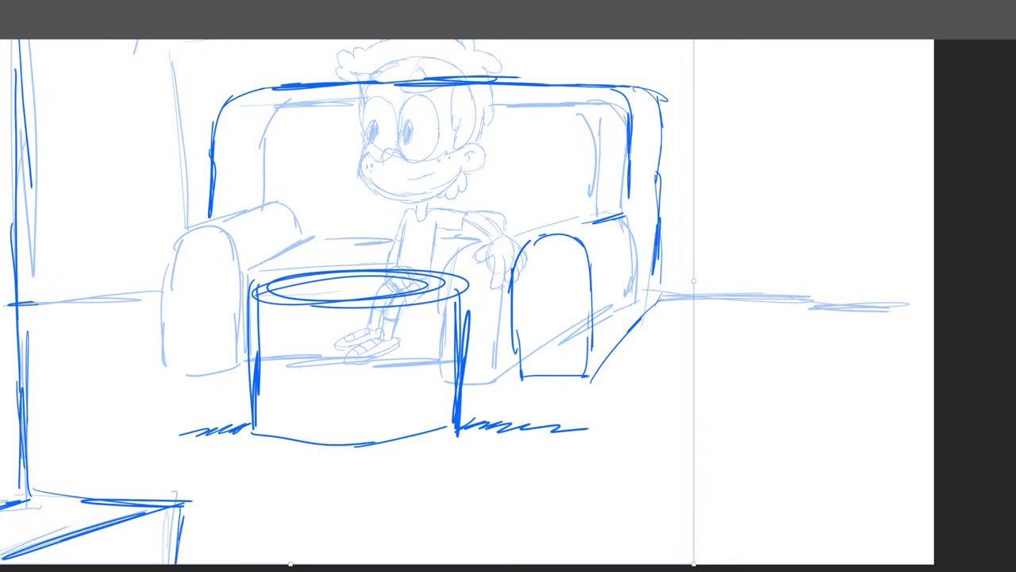
{"action": "key", "text": "Escape"}
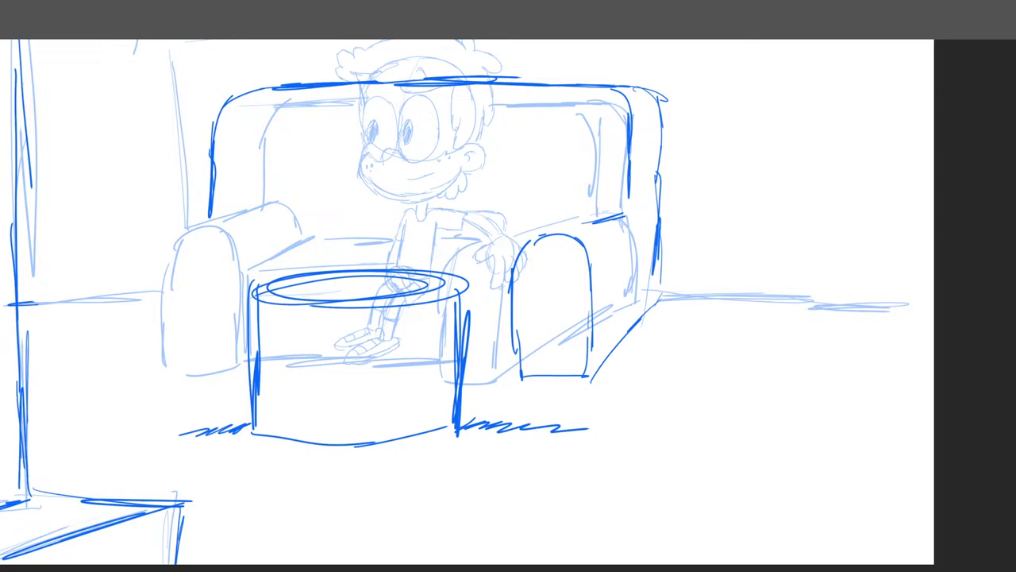
Erase the new near armrest, the slanted bottom edge and the lower part of the backrest's right side.
{"action": "key", "text": "ctrl+0"}
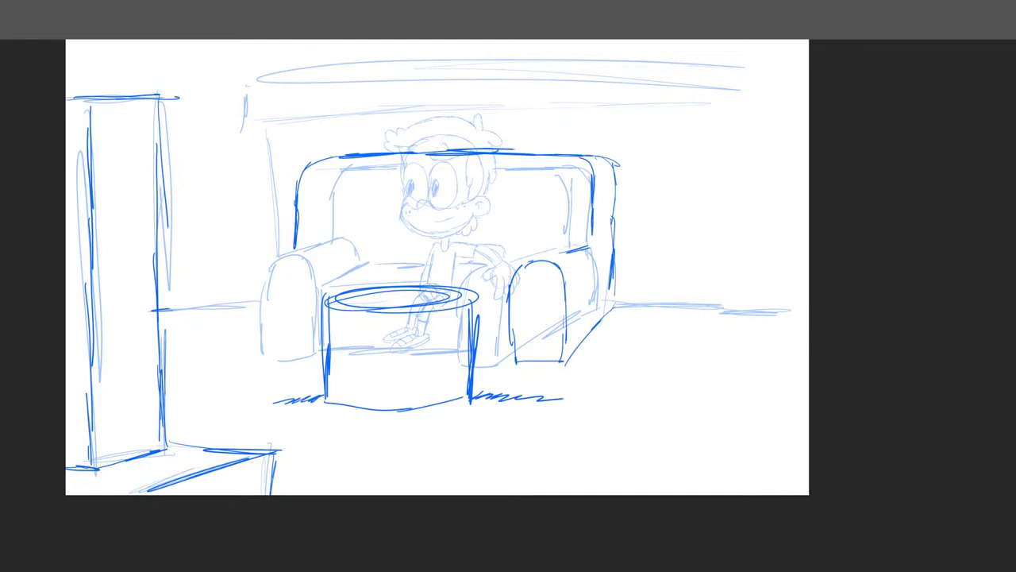
{"action": "mouse_move", "coordinate": [518, 267]}
{"action": "left_mouse_down"}
{"action": "mouse_move", "coordinate": [576, 248]}
{"action": "mouse_move", "coordinate": [526, 270]}
{"action": "mouse_move", "coordinate": [563, 261]}
{"action": "mouse_move", "coordinate": [531, 270]}
{"action": "mouse_move", "coordinate": [503, 319]}
{"action": "mouse_move", "coordinate": [575, 310]}
{"action": "mouse_move", "coordinate": [582, 319]}
{"action": "left_mouse_up"}
{"action": "mouse_move", "coordinate": [510, 341]}
{"action": "left_mouse_down"}
{"action": "mouse_move", "coordinate": [548, 325]}
{"action": "mouse_move", "coordinate": [513, 358]}
{"action": "mouse_move", "coordinate": [583, 340]}
{"action": "mouse_move", "coordinate": [566, 357]}
{"action": "mouse_move", "coordinate": [512, 367]}
{"action": "mouse_move", "coordinate": [569, 360]}
{"action": "left_mouse_up"}
{"action": "mouse_move", "coordinate": [624, 312]}
{"action": "left_mouse_down"}
{"action": "mouse_move", "coordinate": [607, 295]}
{"action": "mouse_move", "coordinate": [630, 264]}
{"action": "mouse_move", "coordinate": [661, 250]}
{"action": "mouse_move", "coordinate": [617, 238]}
{"action": "mouse_move", "coordinate": [621, 230]}
{"action": "left_mouse_up"}
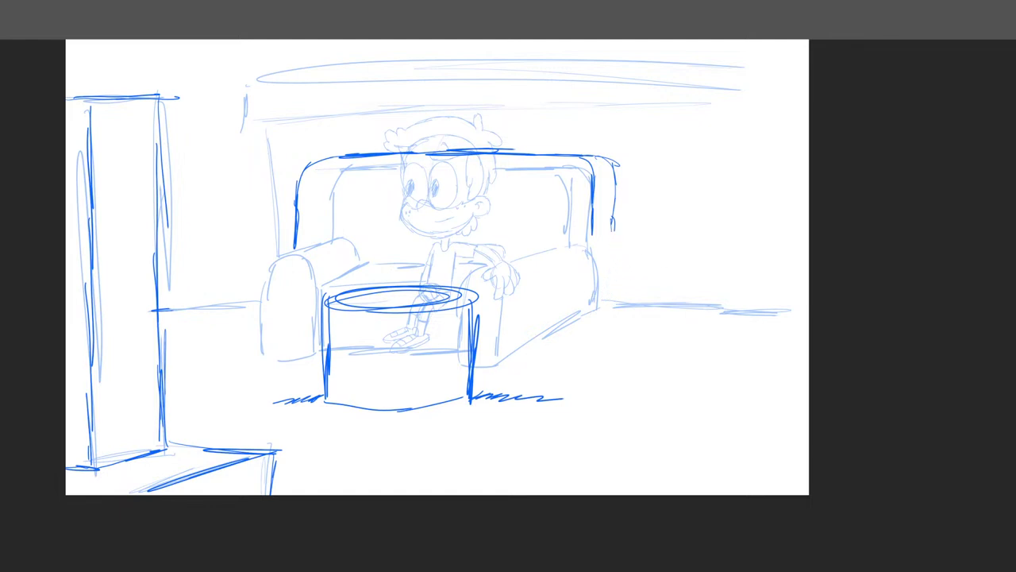
Try to shrink the backrest strokes, move them over the faded backrest and stretch them wider, and undo it.
{"action": "key", "text": "ctrl+t"}
{"action": "key", "text": "Escape"}
{"action": "left_click_drag", "start_coordinate": [254, 119], "coordinate": [660, 261]}
{"action": "key", "text": "ctrl+t"}
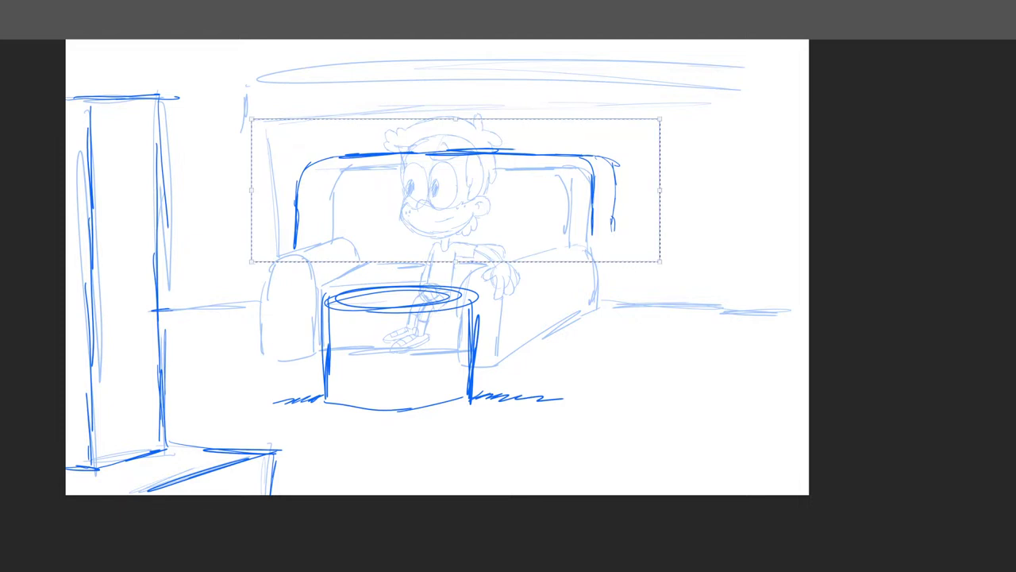
{"action": "left_click_drag", "start_coordinate": [252, 120], "coordinate": [370, 166]}
{"action": "mouse_move", "coordinate": [494, 228]}
{"action": "left_mouse_down"}
{"action": "mouse_move", "coordinate": [440, 199]}
{"action": "mouse_move", "coordinate": [464, 204]}
{"action": "left_mouse_up"}
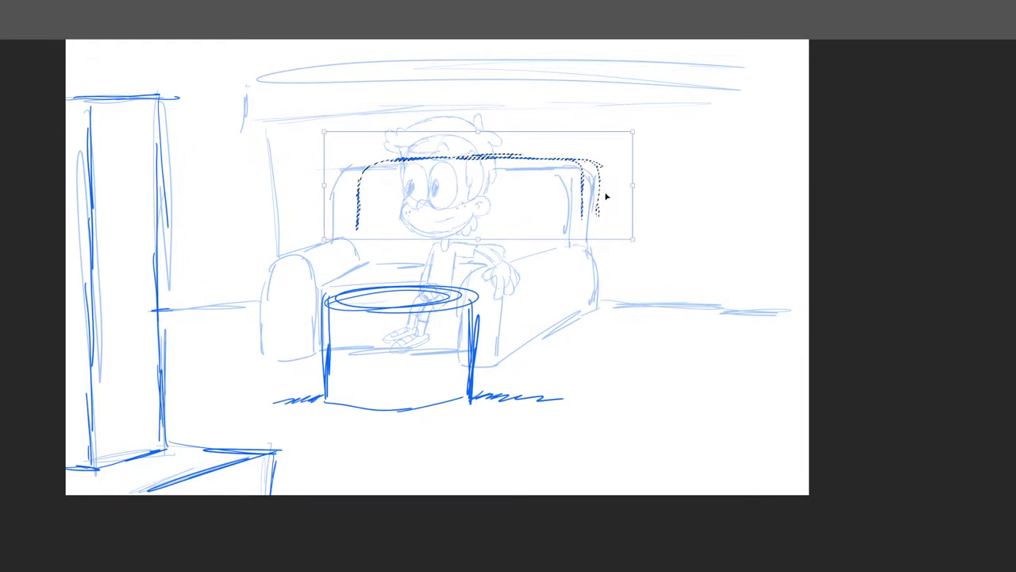
{"action": "mouse_move", "coordinate": [632, 183]}
{"action": "left_mouse_down"}
{"action": "mouse_move", "coordinate": [727, 183]}
{"action": "mouse_move", "coordinate": [718, 184]}
{"action": "left_mouse_up"}
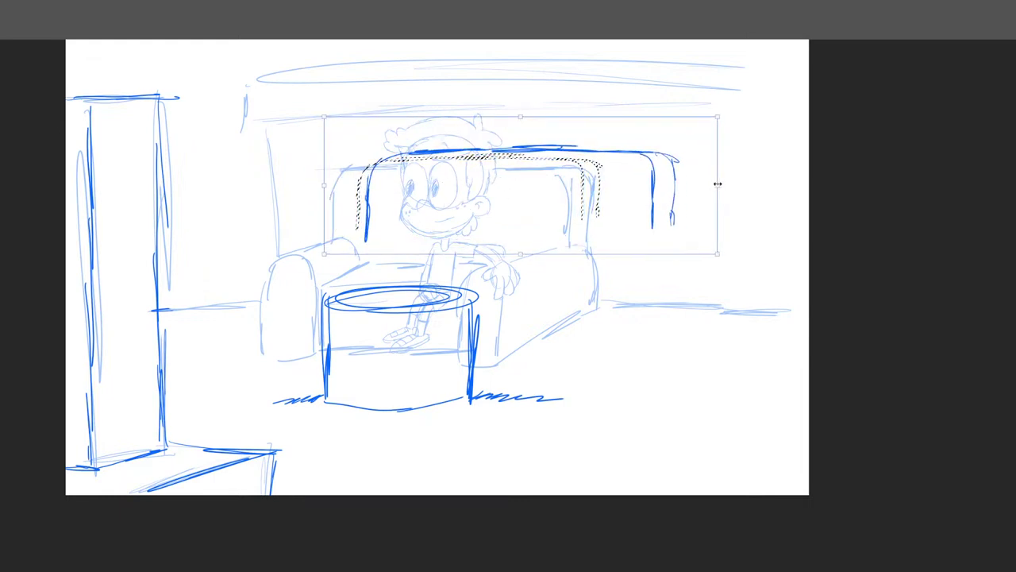
{"action": "key", "text": "Return"}
{"action": "key", "text": "ctrl+z"}
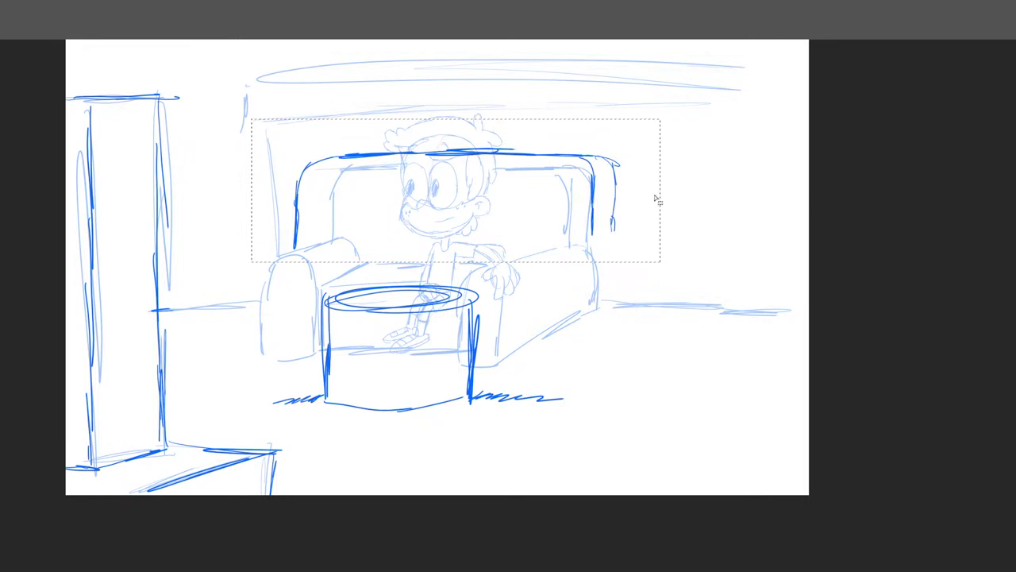
Try to reshape the backrest again by shrinking, moving, slightly rotating and stretching it over the faded sofa.
{"action": "key", "text": "ctrl+t"}
{"action": "left_click_drag", "start_coordinate": [251, 119], "coordinate": [443, 171]}
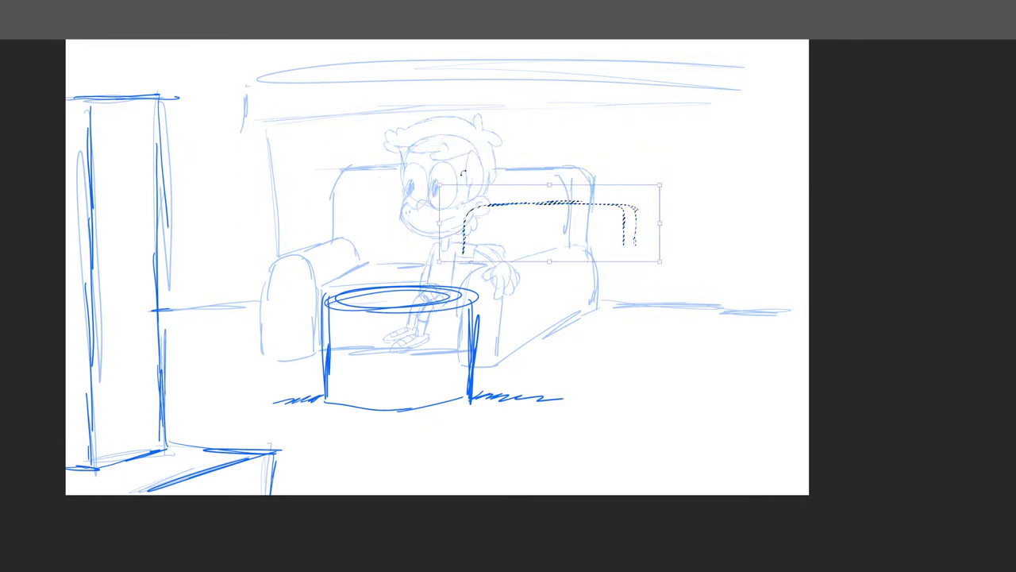
{"action": "left_click_drag", "start_coordinate": [577, 231], "coordinate": [519, 195]}
{"action": "left_click_drag", "start_coordinate": [380, 148], "coordinate": [357, 142]}
{"action": "left_click_drag", "start_coordinate": [601, 189], "coordinate": [681, 188]}
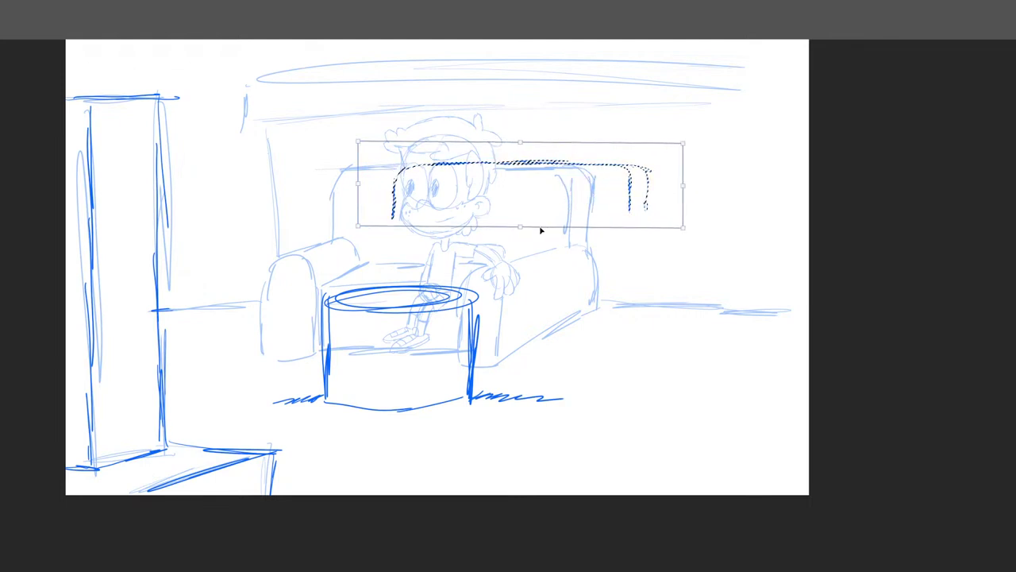
{"action": "mouse_move", "coordinate": [526, 229]}
{"action": "left_mouse_down"}
{"action": "mouse_move", "coordinate": [526, 267]}
{"action": "mouse_move", "coordinate": [516, 259]}
{"action": "left_mouse_up"}
{"action": "left_click_drag", "start_coordinate": [360, 202], "coordinate": [270, 197]}
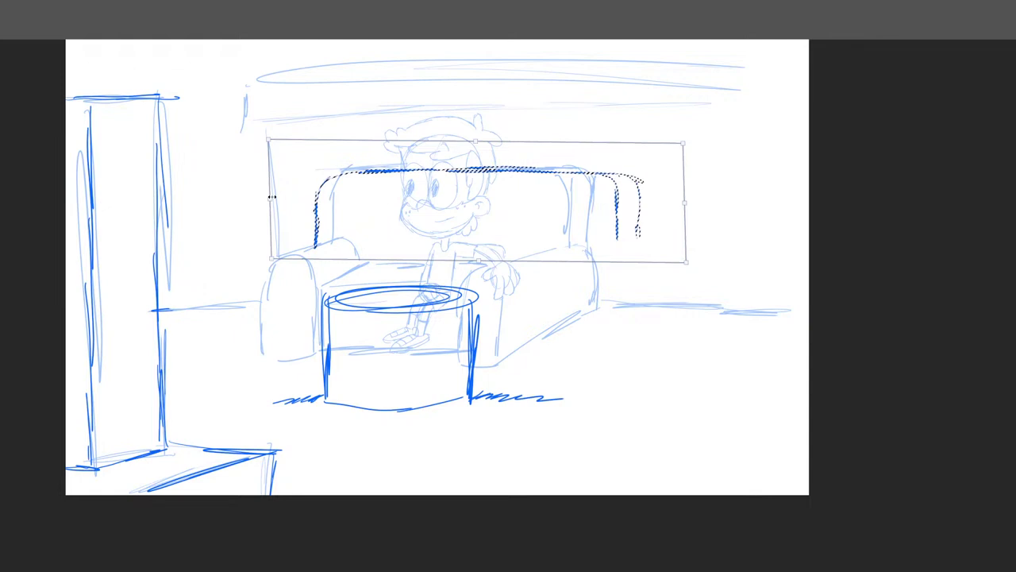
{"action": "key", "text": "Return"}
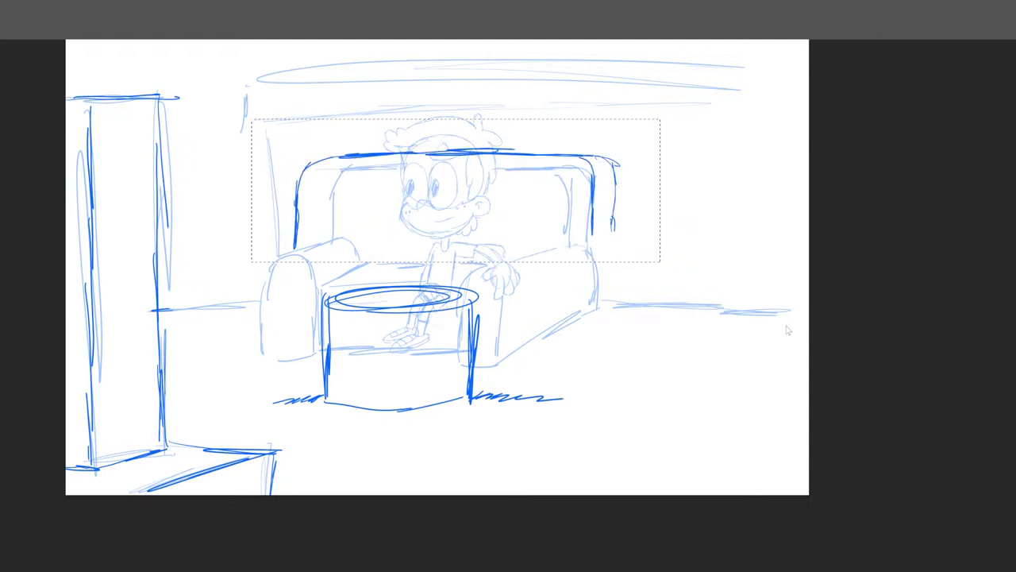
Delete the selected blue backrest strokes.
{"action": "key", "text": "Delete"}
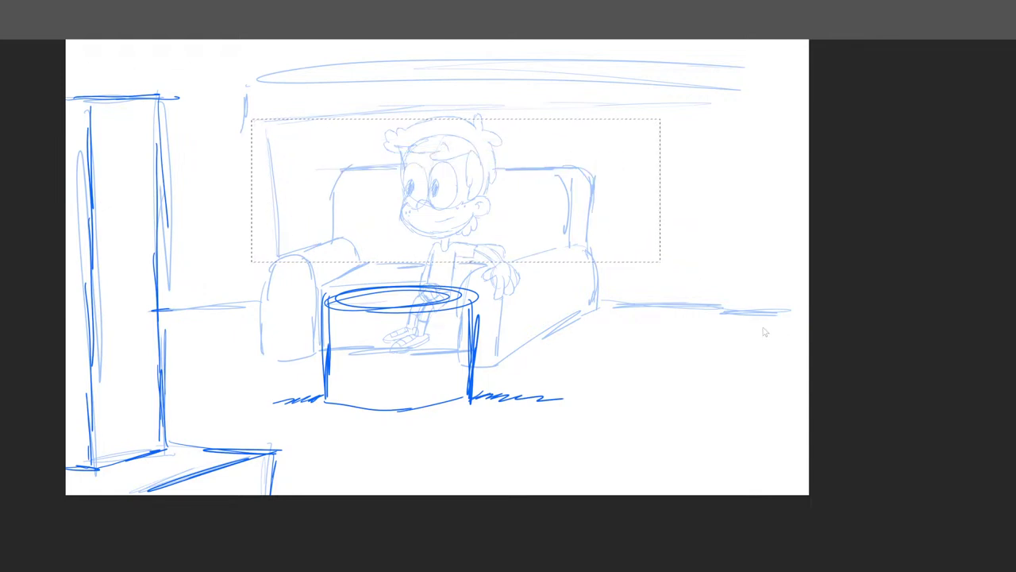
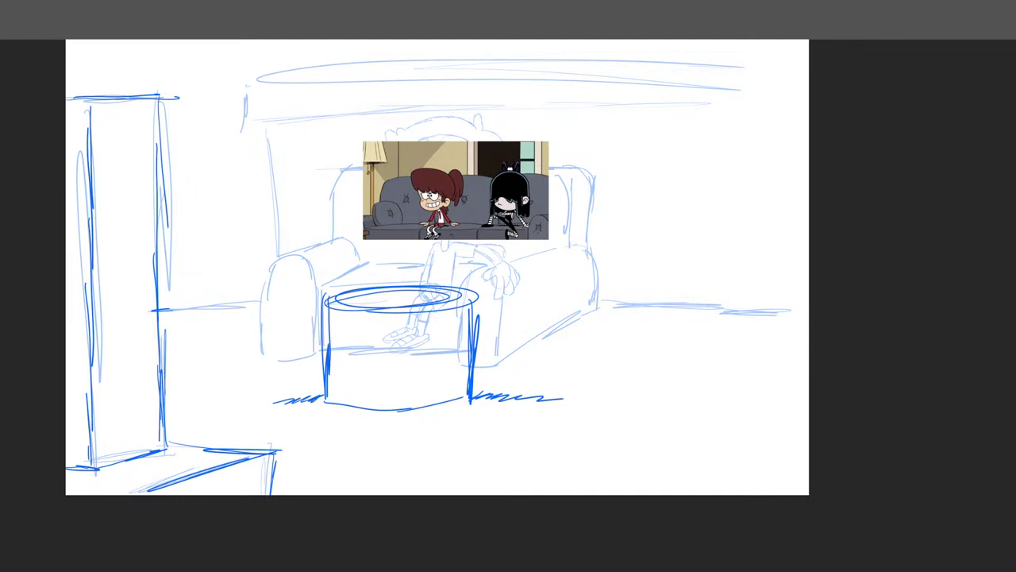
Enlarge the reference image of two characters on a sofa and position it over the faded sofa's backrest.
{"action": "left_click", "coordinate": [366, 237]}
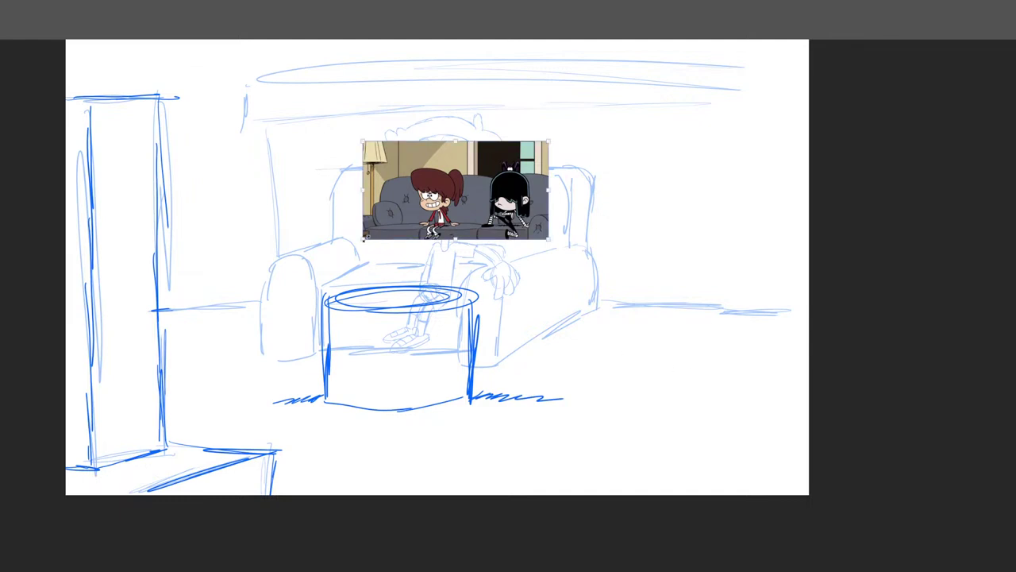
{"action": "left_click_drag", "start_coordinate": [366, 237], "coordinate": [234, 308]}
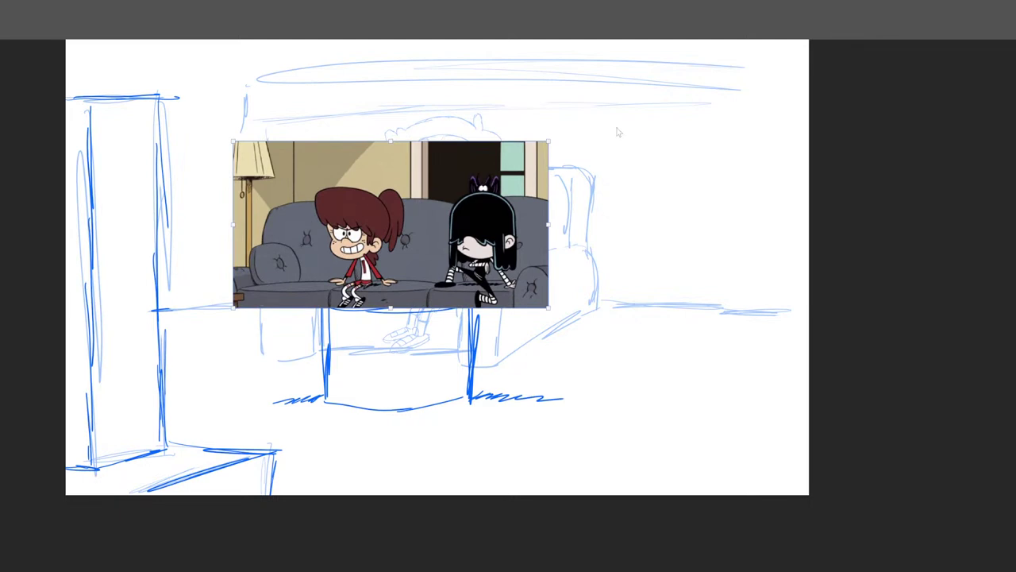
{"action": "left_click_drag", "start_coordinate": [548, 142], "coordinate": [595, 118]}
{"action": "left_click_drag", "start_coordinate": [503, 221], "coordinate": [525, 195]}
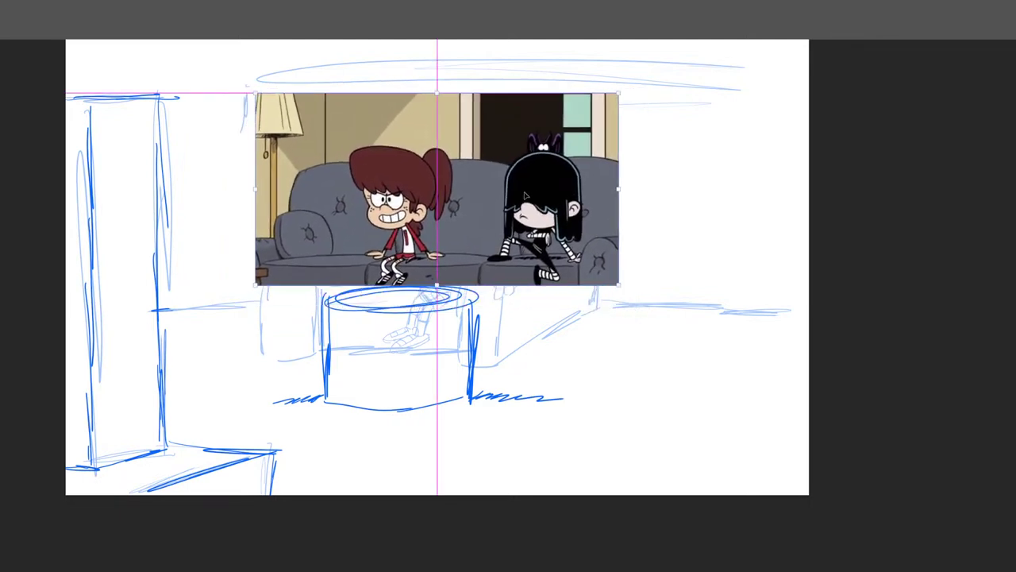
{"action": "key", "text": "Return"}
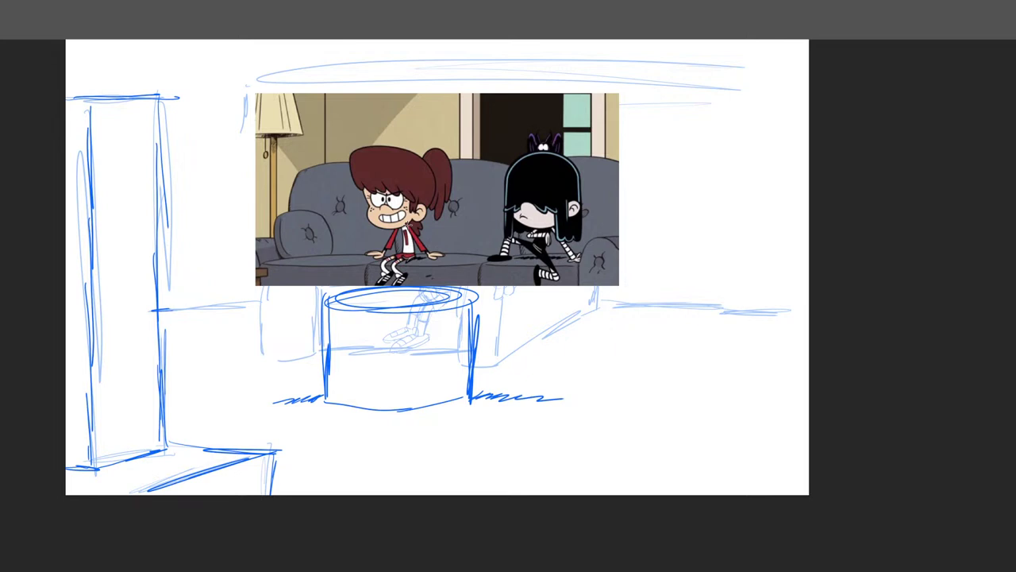
{"action": "key", "text": "ctrl+t"}
{"action": "left_click_drag", "start_coordinate": [254, 93], "coordinate": [303, 118]}
{"action": "left_click_drag", "start_coordinate": [382, 157], "coordinate": [407, 160]}
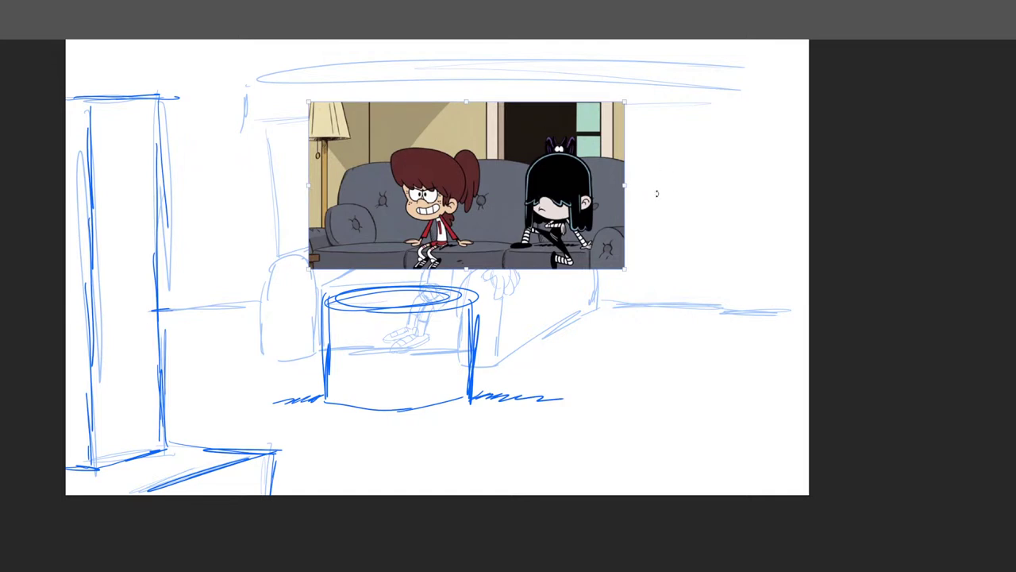
{"action": "key", "text": "Return"}
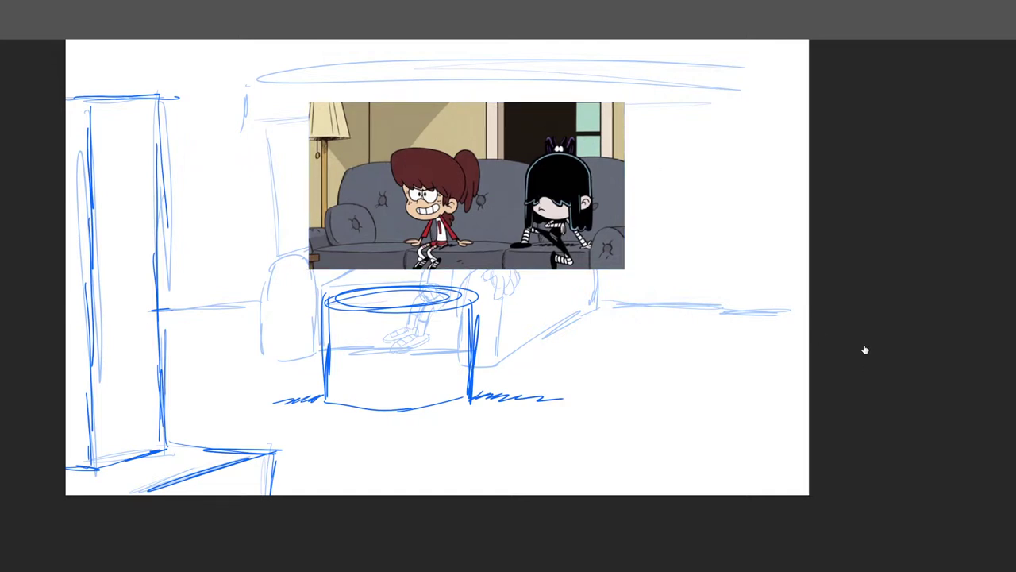
Lower the reference image's opacity and hide the faded rough sketch.
{"action": "left_click", "coordinate": [921, 317]}
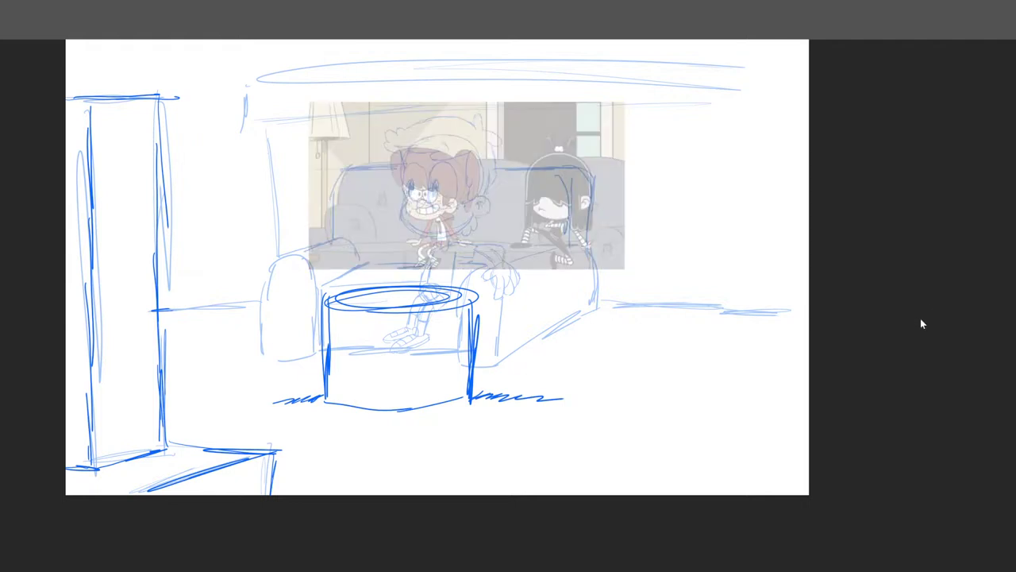
{"action": "left_click", "coordinate": [852, 376]}
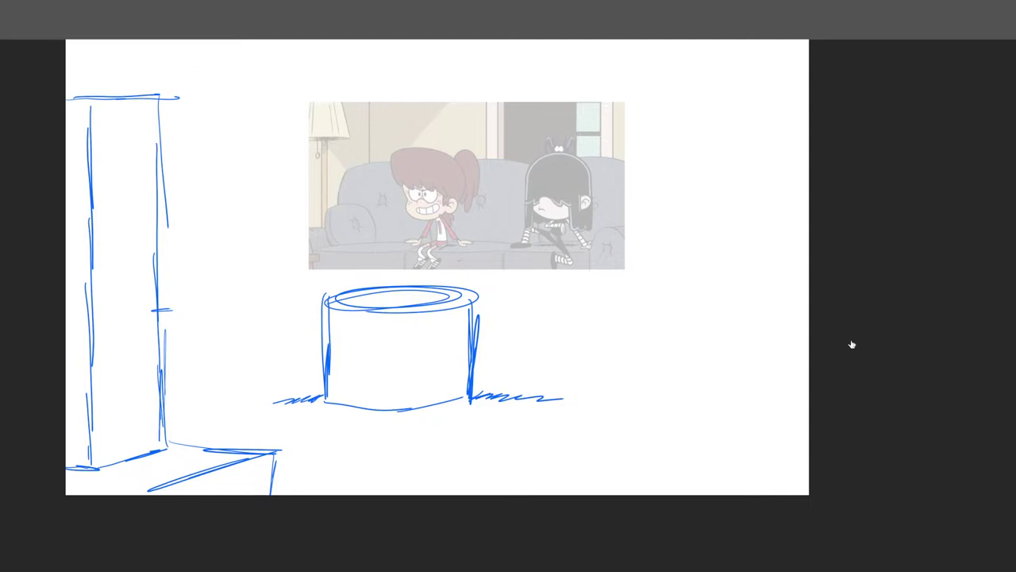
Trace the reference sofa's backrest top and left side, and its rounded left armrest with the tufted button.
{"action": "left_click_drag", "start_coordinate": [345, 167], "coordinate": [627, 160]}
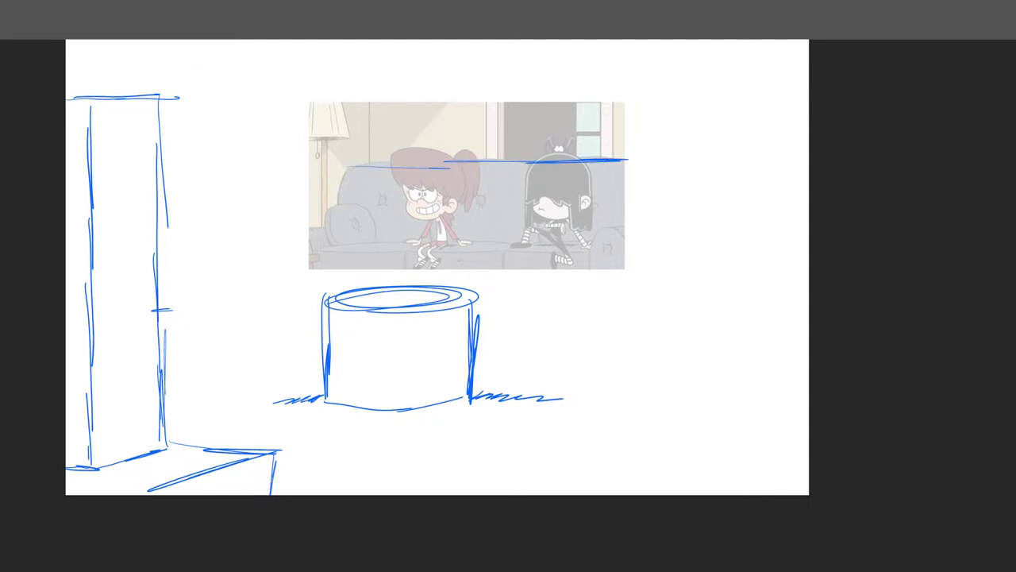
{"action": "scroll", "coordinate": [454, 223], "scroll_direction": "up", "scroll_amount": 5}
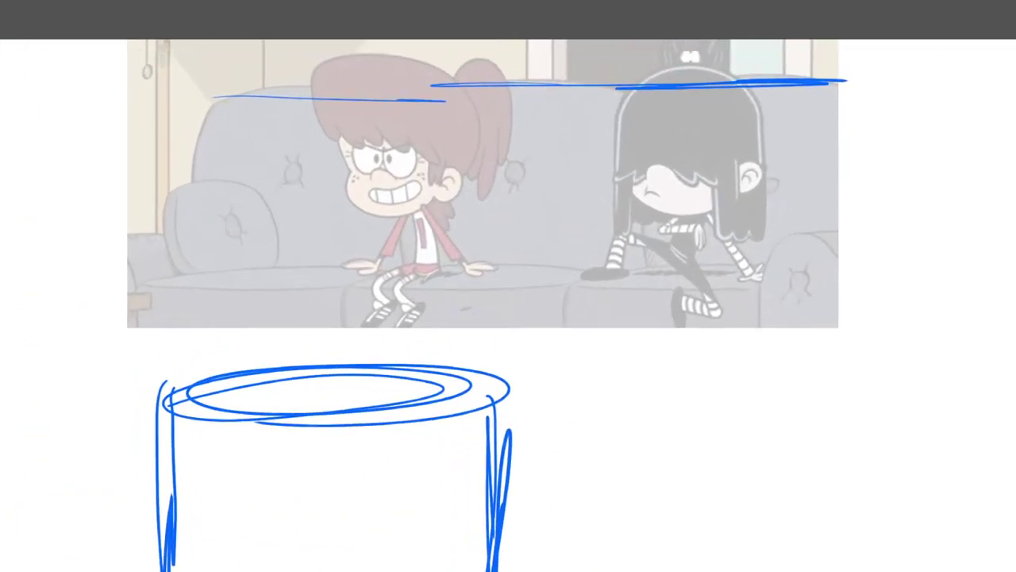
{"action": "mouse_move", "coordinate": [193, 183]}
{"action": "left_mouse_down"}
{"action": "mouse_move", "coordinate": [204, 127]}
{"action": "mouse_move", "coordinate": [225, 91]}
{"action": "mouse_move", "coordinate": [204, 151]}
{"action": "mouse_move", "coordinate": [164, 193]}
{"action": "mouse_move", "coordinate": [248, 181]}
{"action": "mouse_move", "coordinate": [280, 231]}
{"action": "mouse_move", "coordinate": [279, 264]}
{"action": "mouse_move", "coordinate": [167, 199]}
{"action": "mouse_move", "coordinate": [173, 262]}
{"action": "mouse_move", "coordinate": [186, 271]}
{"action": "mouse_move", "coordinate": [301, 264]}
{"action": "left_mouse_up"}
{"action": "left_click_drag", "start_coordinate": [225, 208], "coordinate": [242, 238]}
{"action": "left_click_drag", "start_coordinate": [445, 270], "coordinate": [580, 286]}
{"action": "mouse_move", "coordinate": [299, 246]}
{"action": "left_mouse_down"}
{"action": "mouse_move", "coordinate": [239, 250]}
{"action": "mouse_move", "coordinate": [286, 247]}
{"action": "mouse_move", "coordinate": [267, 310]}
{"action": "mouse_move", "coordinate": [243, 251]}
{"action": "mouse_move", "coordinate": [213, 262]}
{"action": "mouse_move", "coordinate": [182, 319]}
{"action": "left_mouse_up"}
{"action": "left_click_drag", "start_coordinate": [251, 255], "coordinate": [186, 304]}
Draw the arched right armrest and extend the backrest beyond the reference image to a rounded right end.
{"action": "scroll", "coordinate": [508, 302], "scroll_direction": "right", "scroll_amount": 10}
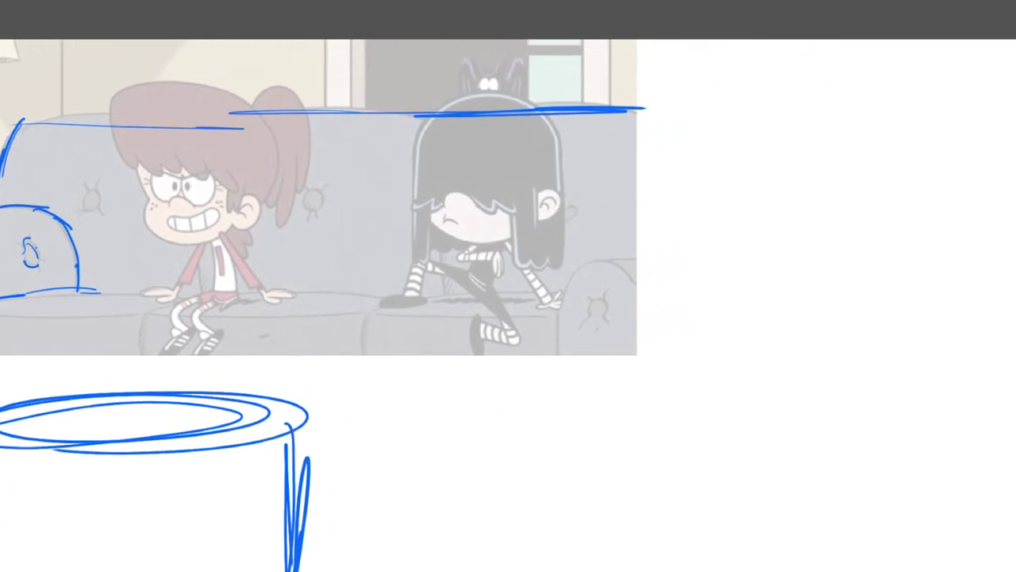
{"action": "mouse_move", "coordinate": [550, 375]}
{"action": "left_mouse_down"}
{"action": "mouse_move", "coordinate": [567, 283]}
{"action": "mouse_move", "coordinate": [613, 264]}
{"action": "mouse_move", "coordinate": [596, 262]}
{"action": "mouse_move", "coordinate": [635, 297]}
{"action": "mouse_move", "coordinate": [633, 287]}
{"action": "mouse_move", "coordinate": [651, 400]}
{"action": "left_mouse_up"}
{"action": "left_click_drag", "start_coordinate": [593, 263], "coordinate": [673, 251]}
{"action": "mouse_move", "coordinate": [635, 109]}
{"action": "left_mouse_down"}
{"action": "mouse_move", "coordinate": [670, 137]}
{"action": "mouse_move", "coordinate": [688, 238]}
{"action": "mouse_move", "coordinate": [680, 255]}
{"action": "left_mouse_up"}
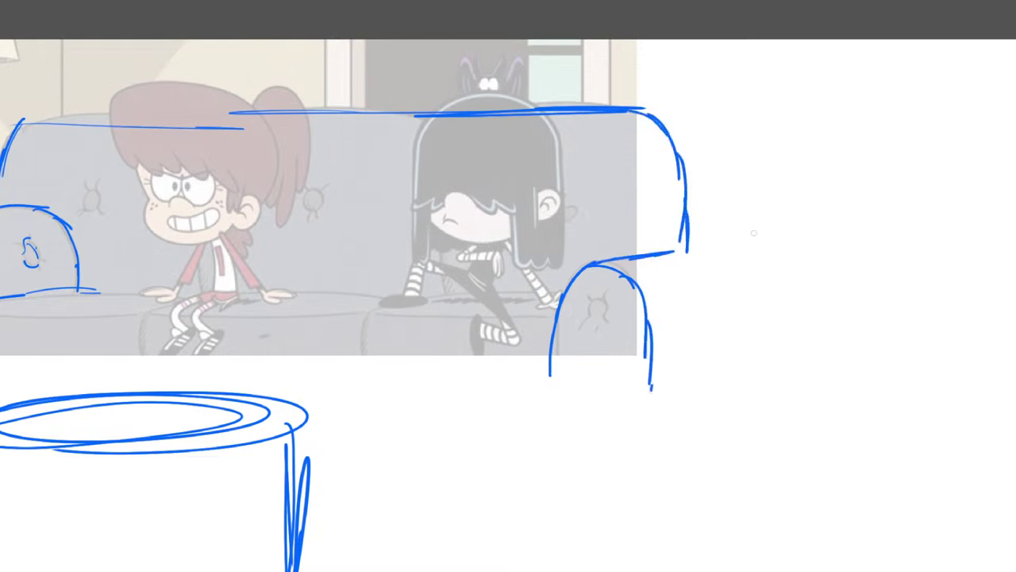
{"action": "scroll", "coordinate": [508, 305], "scroll_direction": "left", "scroll_amount": 2}
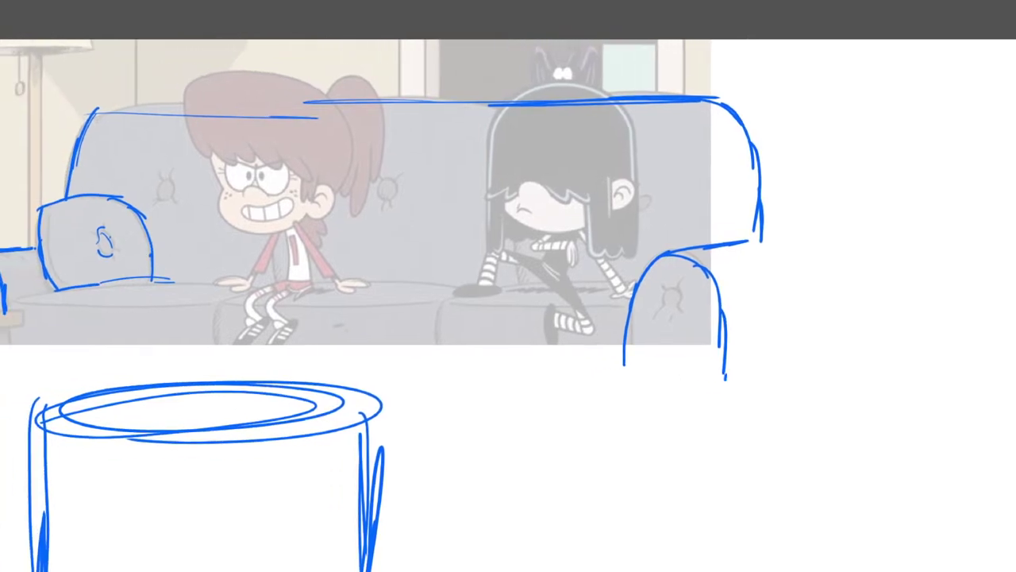
Extend both sides of the sofa's left armrest front downwards and close it with a bottom edge.
{"action": "scroll", "coordinate": [508, 305], "scroll_direction": "down", "scroll_amount": 3}
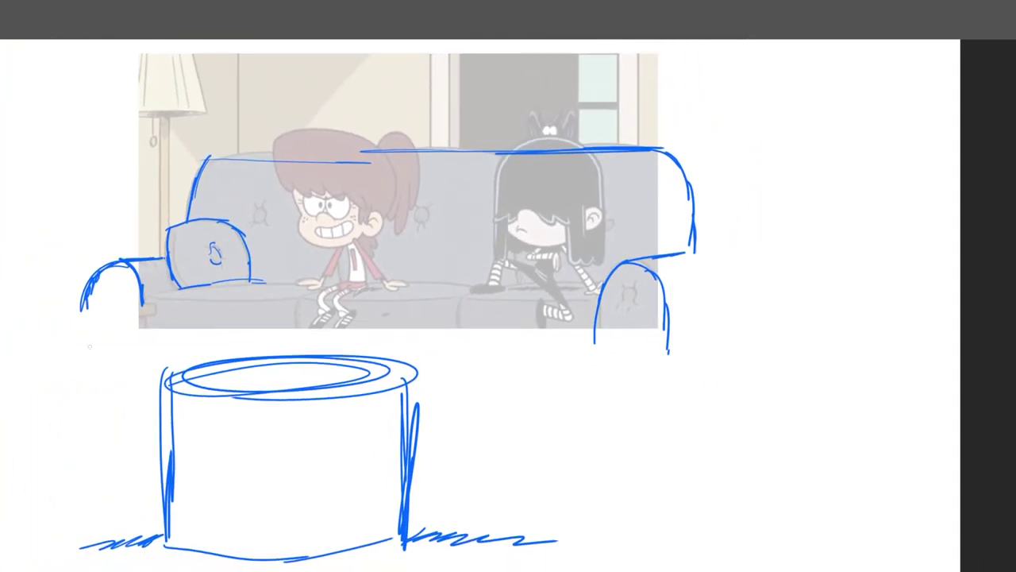
{"action": "left_click_drag", "start_coordinate": [87, 301], "coordinate": [87, 389]}
{"action": "left_click_drag", "start_coordinate": [83, 311], "coordinate": [85, 389]}
{"action": "mouse_move", "coordinate": [135, 299]}
{"action": "left_mouse_down"}
{"action": "mouse_move", "coordinate": [143, 414]}
{"action": "mouse_move", "coordinate": [86, 411]}
{"action": "left_mouse_up"}
Extend both sides of the arched right armrest down to the floor and close its bottom edge.
{"action": "mouse_move", "coordinate": [597, 334]}
{"action": "left_mouse_down"}
{"action": "mouse_move", "coordinate": [443, 281]}
{"action": "mouse_move", "coordinate": [445, 353]}
{"action": "left_mouse_up"}
{"action": "left_click_drag", "start_coordinate": [445, 249], "coordinate": [441, 338]}
{"action": "left_click_drag", "start_coordinate": [440, 288], "coordinate": [438, 392]}
{"action": "left_click_drag", "start_coordinate": [437, 311], "coordinate": [436, 339]}
{"action": "left_click_drag", "start_coordinate": [513, 271], "coordinate": [513, 356]}
{"action": "left_click_drag", "start_coordinate": [511, 292], "coordinate": [511, 392]}
{"action": "left_click_drag", "start_coordinate": [441, 394], "coordinate": [516, 386]}
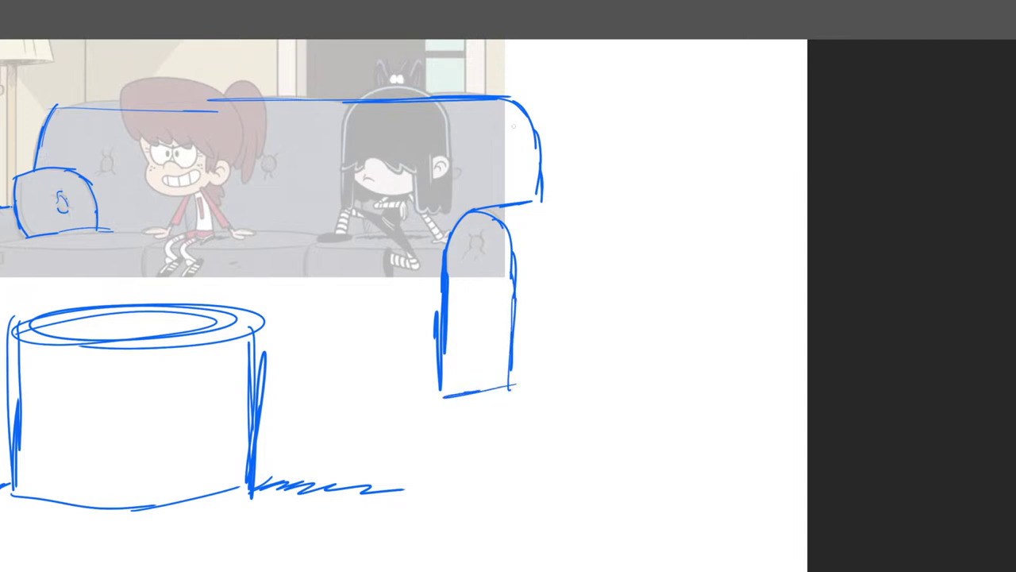
Draw the sofa's right end behind the armrest, with a tall rear edge, a slanted floor edge and a rounded back panel.
{"action": "mouse_move", "coordinate": [508, 98]}
{"action": "left_mouse_down"}
{"action": "mouse_move", "coordinate": [581, 108]}
{"action": "mouse_move", "coordinate": [570, 222]}
{"action": "left_mouse_up"}
{"action": "left_click_drag", "start_coordinate": [570, 143], "coordinate": [573, 300]}
{"action": "left_click_drag", "start_coordinate": [575, 239], "coordinate": [566, 347]}
{"action": "mouse_move", "coordinate": [569, 329]}
{"action": "left_mouse_down"}
{"action": "mouse_move", "coordinate": [554, 366]}
{"action": "mouse_move", "coordinate": [580, 352]}
{"action": "left_mouse_up"}
{"action": "left_click_drag", "start_coordinate": [539, 374], "coordinate": [600, 337]}
{"action": "left_click_drag", "start_coordinate": [566, 102], "coordinate": [582, 242]}
{"action": "mouse_move", "coordinate": [583, 183]}
{"action": "left_mouse_down"}
{"action": "mouse_move", "coordinate": [589, 176]}
{"action": "mouse_move", "coordinate": [586, 335]}
{"action": "left_mouse_up"}
{"action": "left_click_drag", "start_coordinate": [584, 252], "coordinate": [581, 350]}
{"action": "left_click_drag", "start_coordinate": [578, 136], "coordinate": [581, 345]}
{"action": "left_click_drag", "start_coordinate": [580, 139], "coordinate": [596, 212]}
Draw the sofa's bottom front edge on both sides of the round table and lengthen the left armrest to meet it.
{"action": "left_click_drag", "start_coordinate": [590, 471], "coordinate": [799, 457]}
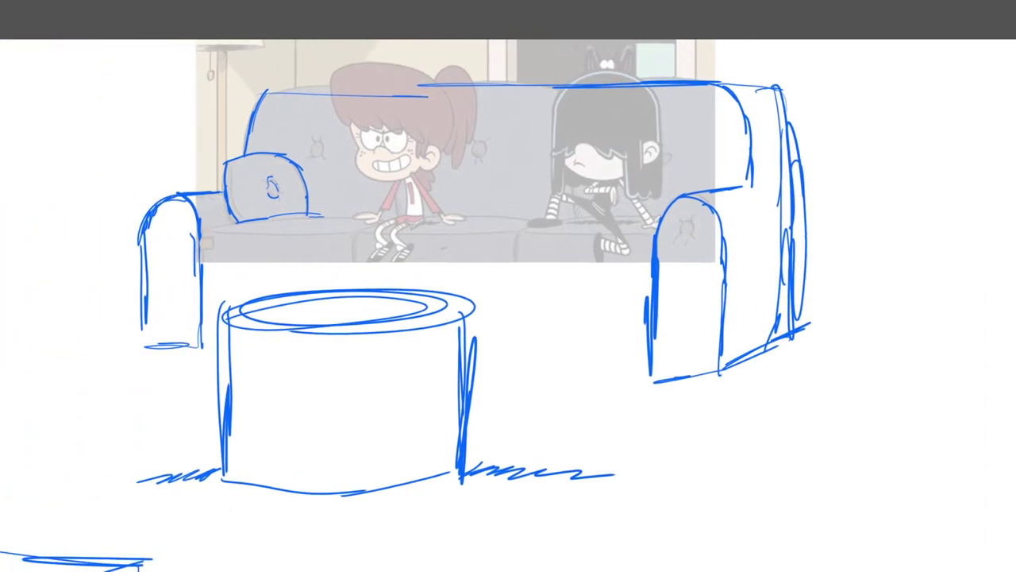
{"action": "left_click_drag", "start_coordinate": [478, 369], "coordinate": [650, 369]}
{"action": "left_click_drag", "start_coordinate": [480, 366], "coordinate": [627, 365]}
{"action": "left_click_drag", "start_coordinate": [512, 363], "coordinate": [579, 363]}
{"action": "left_click_drag", "start_coordinate": [148, 362], "coordinate": [226, 363]}
{"action": "mouse_move", "coordinate": [147, 360]}
{"action": "left_mouse_down"}
{"action": "mouse_move", "coordinate": [195, 359]}
{"action": "mouse_move", "coordinate": [178, 359]}
{"action": "left_mouse_up"}
{"action": "left_click_drag", "start_coordinate": [138, 320], "coordinate": [137, 367]}
{"action": "left_click_drag", "start_coordinate": [133, 280], "coordinate": [132, 355]}
{"action": "left_click_drag", "start_coordinate": [199, 305], "coordinate": [197, 367]}
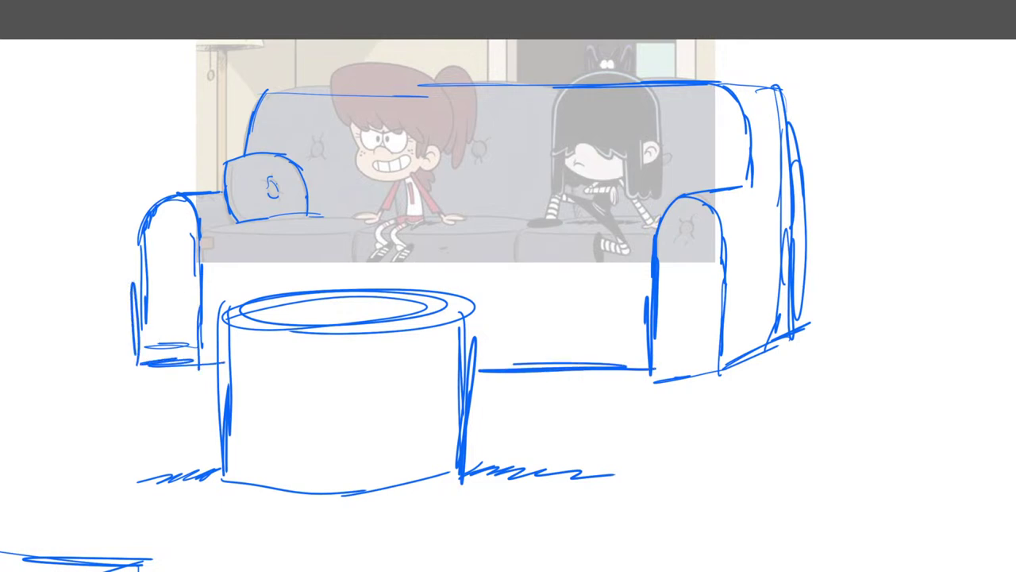
Draw the upper and lower front edges of the seat cushions from armrest to armrest.
{"action": "left_click_drag", "start_coordinate": [200, 230], "coordinate": [435, 228]}
{"action": "left_click_drag", "start_coordinate": [398, 228], "coordinate": [650, 232]}
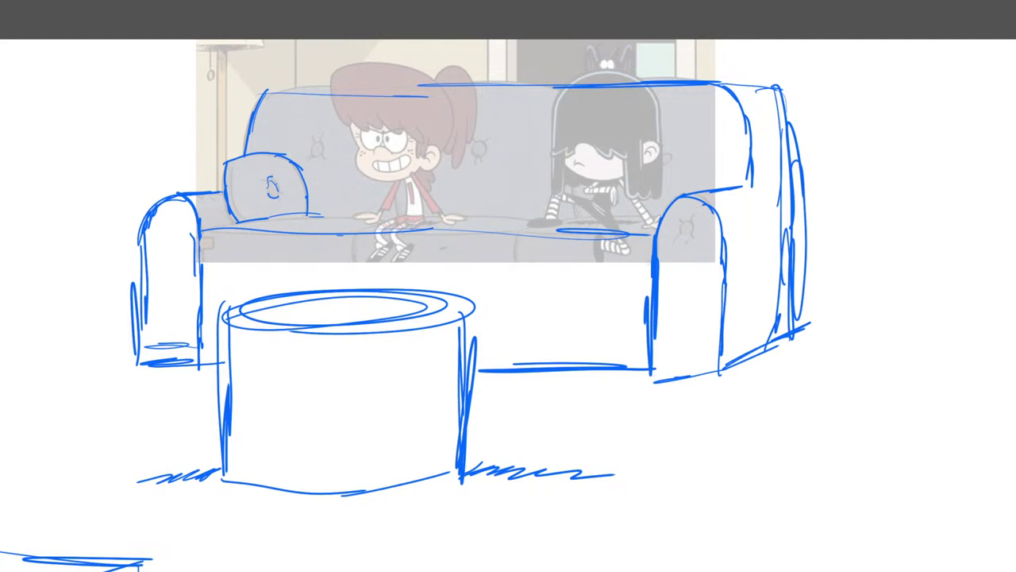
{"action": "left_click_drag", "start_coordinate": [650, 263], "coordinate": [302, 270]}
{"action": "left_click_drag", "start_coordinate": [470, 276], "coordinate": [209, 282]}
{"action": "left_click_drag", "start_coordinate": [346, 270], "coordinate": [204, 274]}
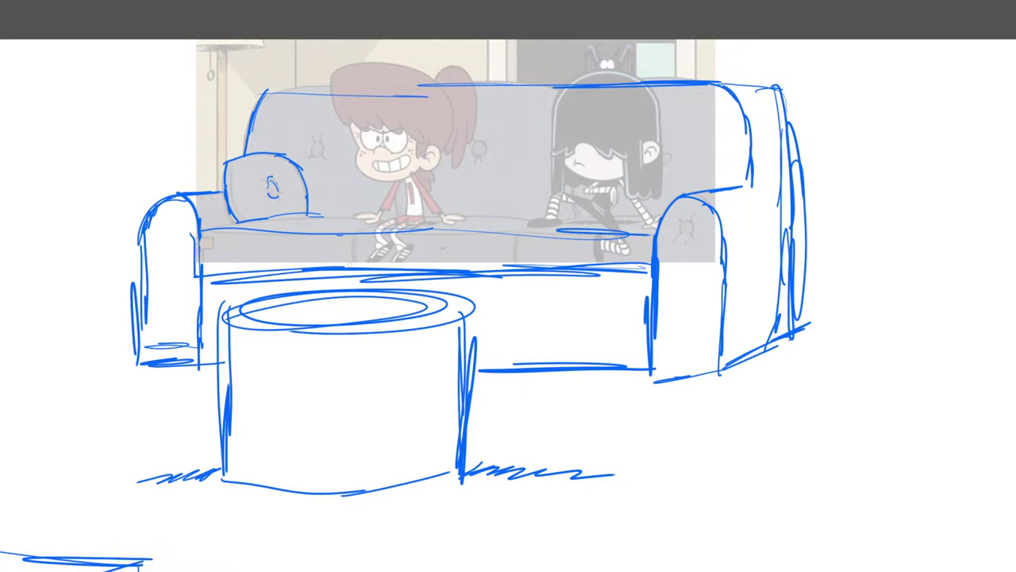
Add the first seat divider and the seat's rear edge, and curve the backrest's top into three puffy humps.
{"action": "left_click_drag", "start_coordinate": [352, 241], "coordinate": [353, 269]}
{"action": "left_click_drag", "start_coordinate": [289, 220], "coordinate": [662, 220]}
{"action": "mouse_move", "coordinate": [264, 92]}
{"action": "left_mouse_down"}
{"action": "mouse_move", "coordinate": [542, 74]}
{"action": "mouse_move", "coordinate": [743, 88]}
{"action": "left_mouse_up"}
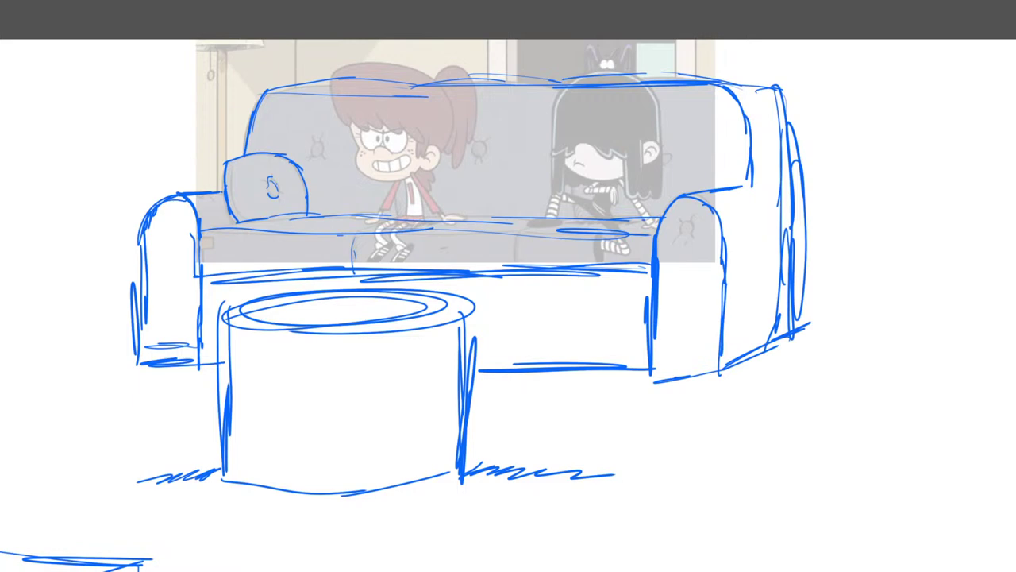
Compare the sofa without and with the reference image, and shape the seat cushions' rounded front edges and second divider.
{"action": "left_click", "coordinate": [787, 368]}
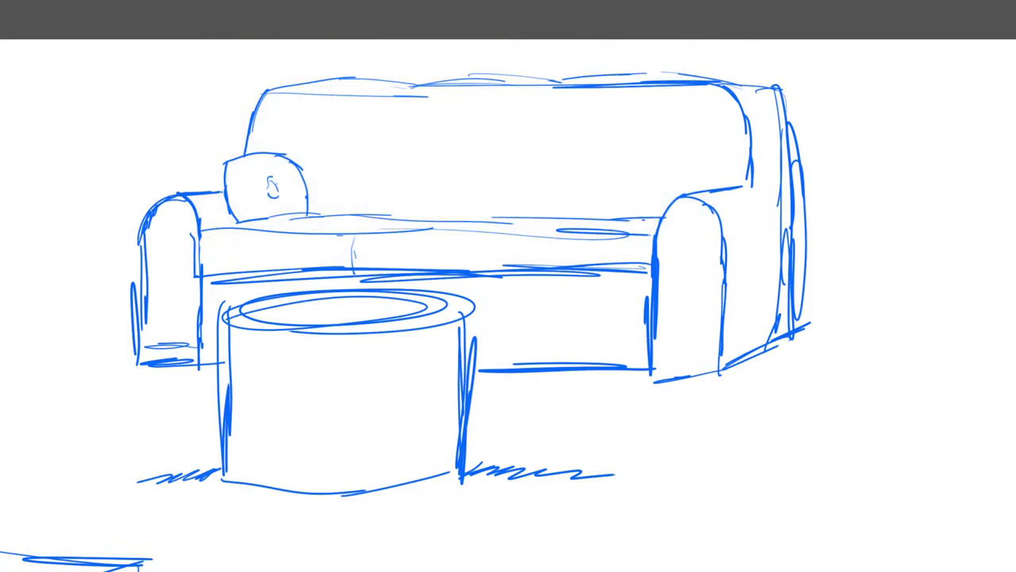
{"action": "left_click_drag", "start_coordinate": [714, 341], "coordinate": [598, 350]}
{"action": "left_click_drag", "start_coordinate": [98, 235], "coordinate": [162, 220]}
{"action": "left_click_drag", "start_coordinate": [235, 241], "coordinate": [277, 224]}
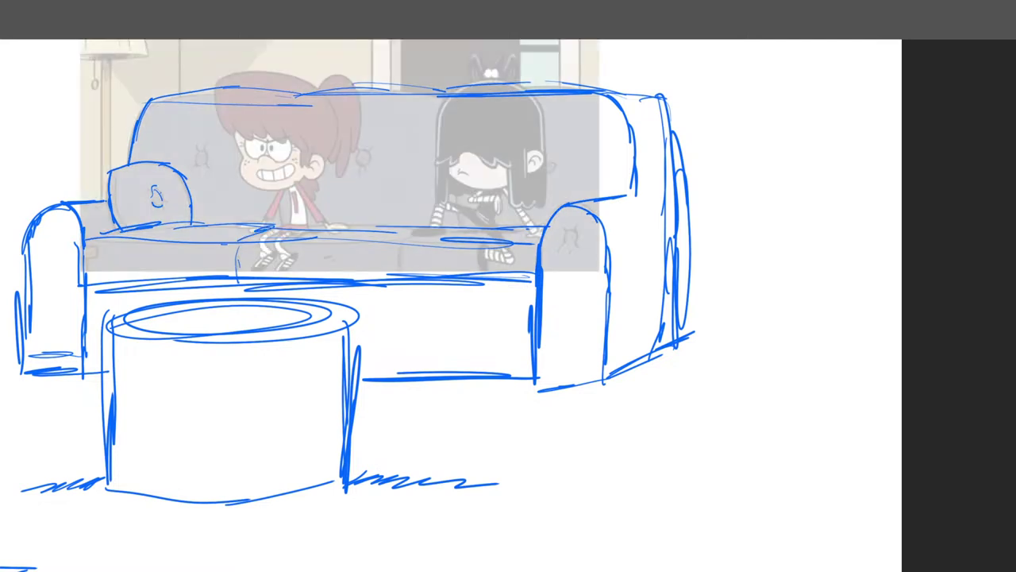
{"action": "mouse_move", "coordinate": [268, 231]}
{"action": "left_mouse_down"}
{"action": "mouse_move", "coordinate": [422, 219]}
{"action": "mouse_move", "coordinate": [450, 228]}
{"action": "mouse_move", "coordinate": [398, 264]}
{"action": "left_mouse_up"}
{"action": "mouse_move", "coordinate": [336, 240]}
{"action": "left_mouse_down"}
{"action": "mouse_move", "coordinate": [399, 244]}
{"action": "mouse_move", "coordinate": [273, 243]}
{"action": "left_mouse_up"}
{"action": "left_click_drag", "start_coordinate": [251, 239], "coordinate": [286, 239]}
{"action": "left_click_drag", "start_coordinate": [90, 246], "coordinate": [237, 244]}
{"action": "left_click_drag", "start_coordinate": [408, 237], "coordinate": [539, 247]}
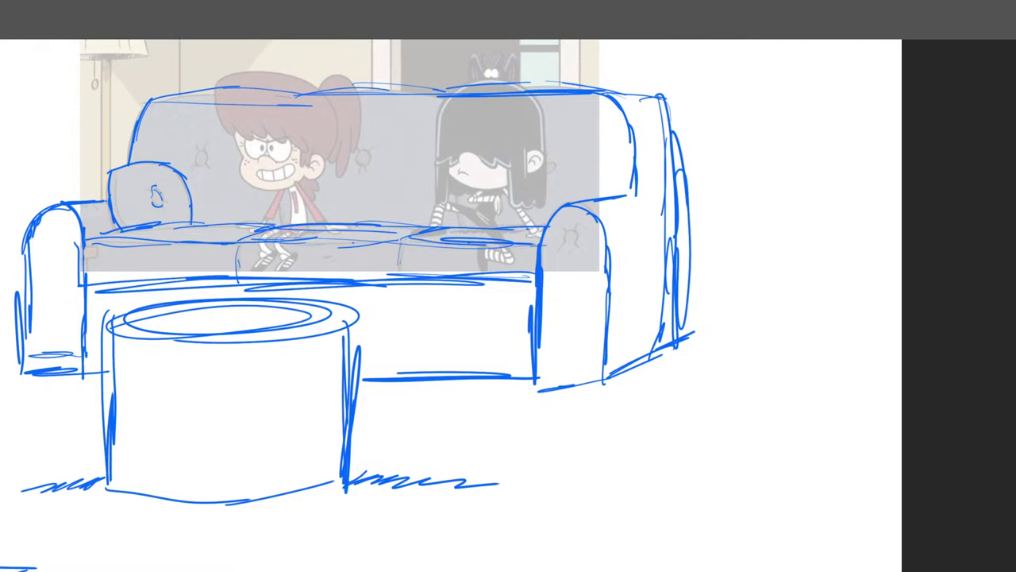
Split the backrest into three cushions with rounded dividers, thicken its right end and reinforce the puffy top outline.
{"action": "left_click_drag", "start_coordinate": [435, 98], "coordinate": [462, 105]}
{"action": "mouse_move", "coordinate": [277, 227]}
{"action": "left_mouse_down"}
{"action": "mouse_move", "coordinate": [274, 140]}
{"action": "mouse_move", "coordinate": [287, 101]}
{"action": "left_mouse_up"}
{"action": "left_click_drag", "start_coordinate": [275, 162], "coordinate": [277, 221]}
{"action": "mouse_move", "coordinate": [460, 98]}
{"action": "left_mouse_down"}
{"action": "mouse_move", "coordinate": [456, 234]}
{"action": "mouse_move", "coordinate": [446, 130]}
{"action": "mouse_move", "coordinate": [463, 98]}
{"action": "left_mouse_up"}
{"action": "mouse_move", "coordinate": [554, 81]}
{"action": "left_mouse_down"}
{"action": "mouse_move", "coordinate": [649, 103]}
{"action": "mouse_move", "coordinate": [645, 200]}
{"action": "mouse_move", "coordinate": [675, 189]}
{"action": "left_mouse_up"}
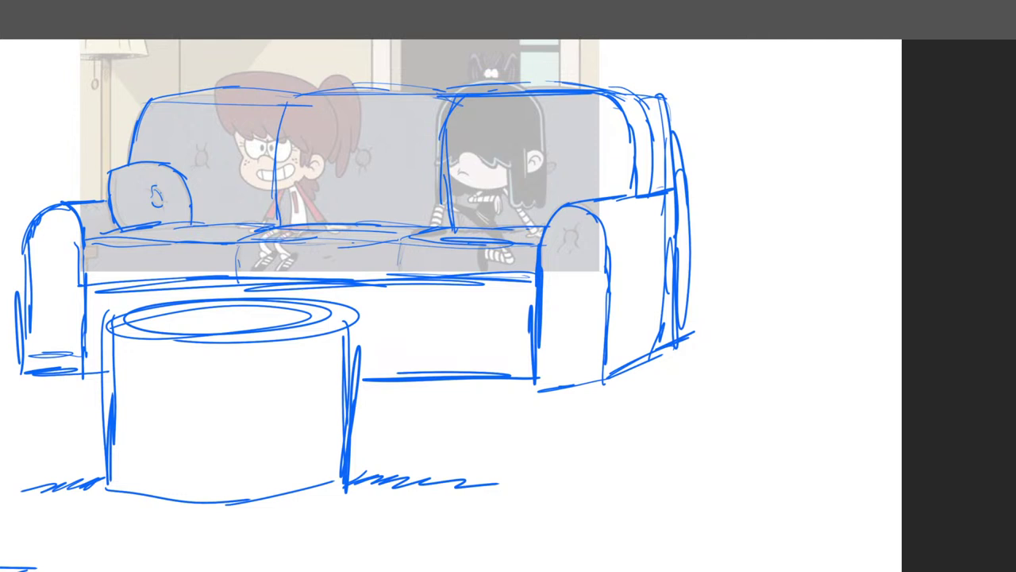
{"action": "mouse_move", "coordinate": [154, 102]}
{"action": "left_mouse_down"}
{"action": "mouse_move", "coordinate": [142, 109]}
{"action": "mouse_move", "coordinate": [184, 96]}
{"action": "mouse_move", "coordinate": [294, 102]}
{"action": "mouse_move", "coordinate": [435, 86]}
{"action": "mouse_move", "coordinate": [633, 95]}
{"action": "left_mouse_up"}
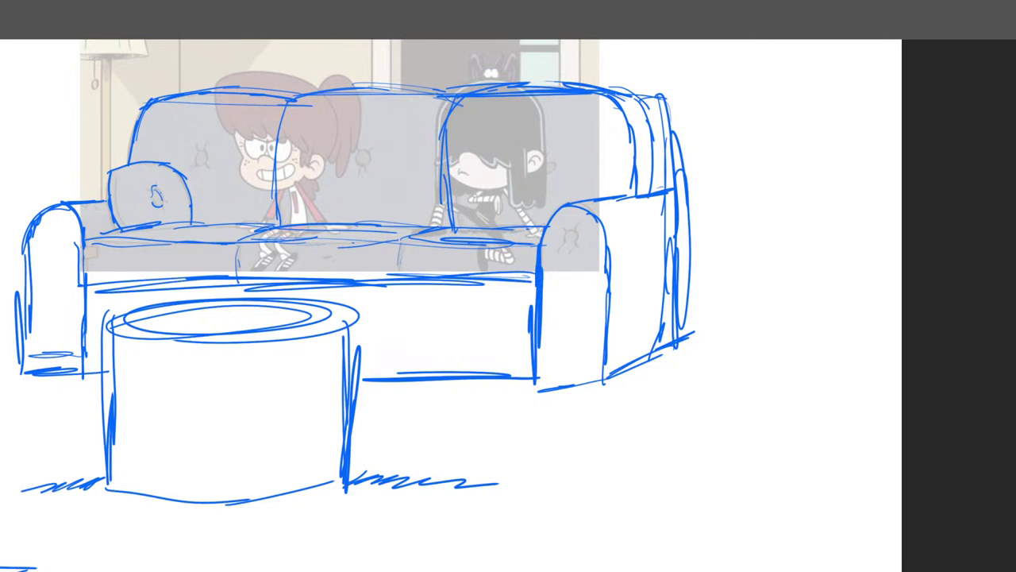
Add small oval buttons to both armrest fronts and swap the reference image for the faded rough sketch.
{"action": "mouse_move", "coordinate": [269, 242]}
{"action": "left_mouse_down"}
{"action": "mouse_move", "coordinate": [512, 245]}
{"action": "mouse_move", "coordinate": [583, 229]}
{"action": "mouse_move", "coordinate": [567, 239]}
{"action": "left_mouse_up"}
{"action": "mouse_move", "coordinate": [53, 237]}
{"action": "left_mouse_down"}
{"action": "mouse_move", "coordinate": [57, 225]}
{"action": "mouse_move", "coordinate": [56, 238]}
{"action": "left_mouse_up"}
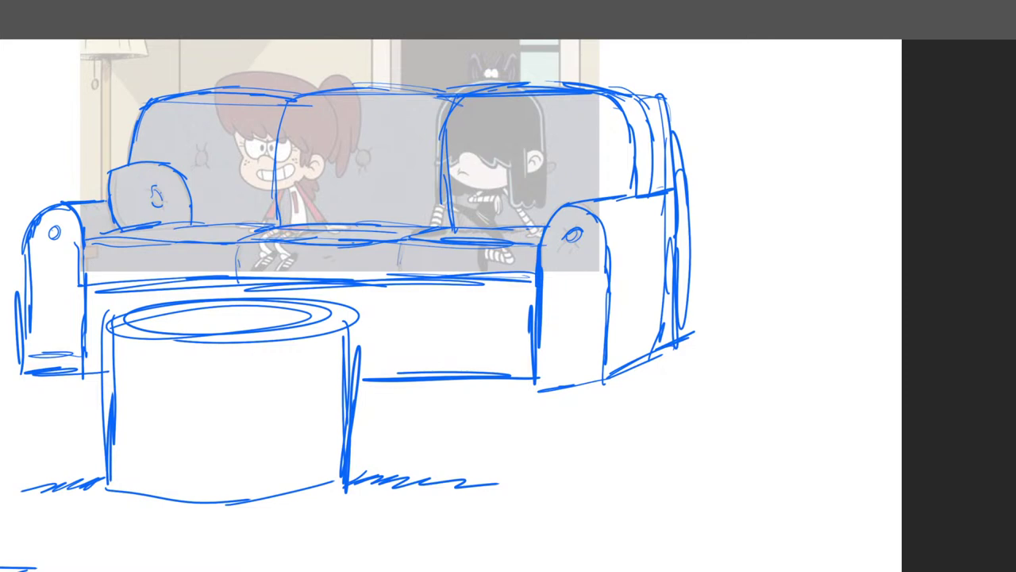
{"action": "scroll", "coordinate": [590, 316], "scroll_direction": "down", "scroll_amount": 3}
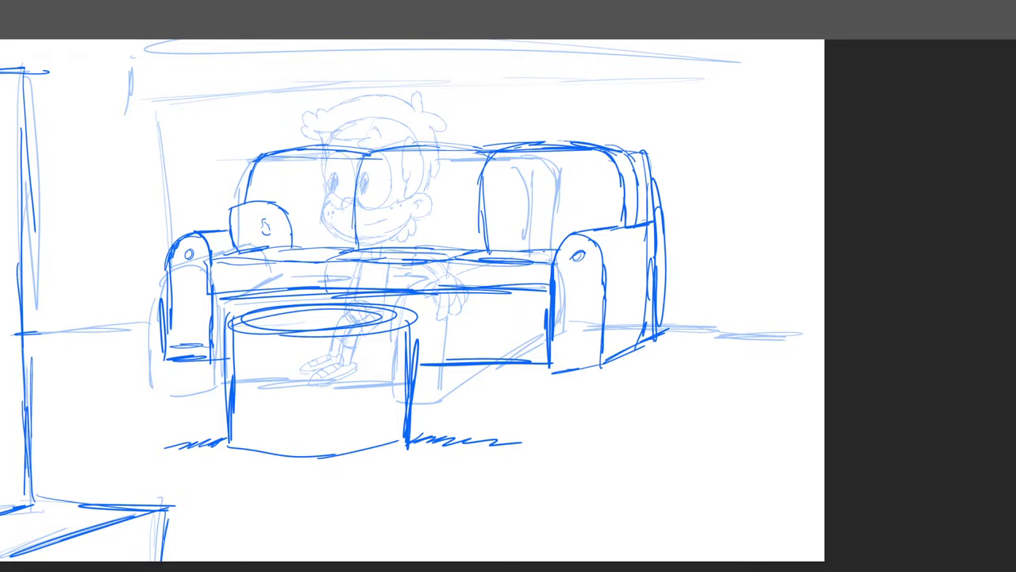
{"action": "scroll", "coordinate": [539, 401], "scroll_direction": "down", "scroll_amount": 2}
{"action": "scroll", "coordinate": [512, 461], "scroll_direction": "up", "scroll_amount": 3}
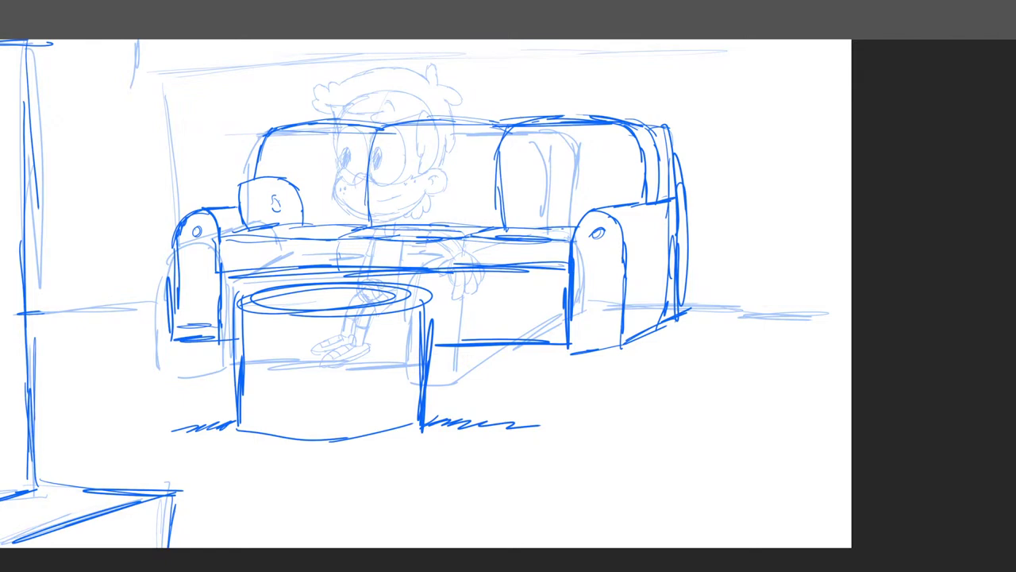
{"action": "scroll", "coordinate": [382, 363], "scroll_direction": "down", "scroll_amount": 2}
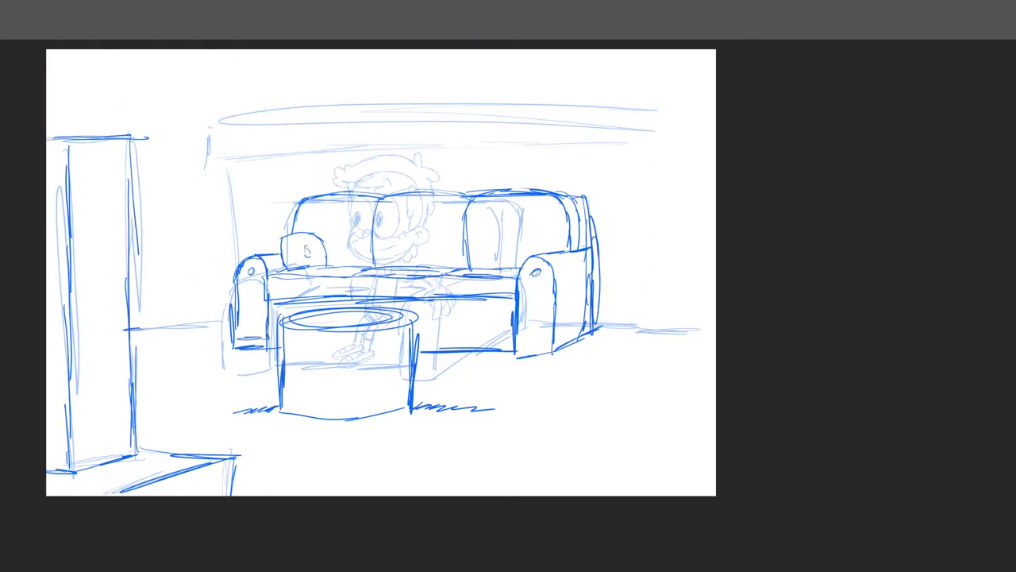
Draw the line where wall meets floor on both sides of the sofa.
{"action": "left_click_drag", "start_coordinate": [597, 321], "coordinate": [735, 324]}
{"action": "mouse_move", "coordinate": [223, 310]}
{"action": "left_mouse_down"}
{"action": "mouse_move", "coordinate": [130, 310]}
{"action": "mouse_move", "coordinate": [232, 305]}
{"action": "left_mouse_up"}
{"action": "left_click_drag", "start_coordinate": [168, 309], "coordinate": [235, 303]}
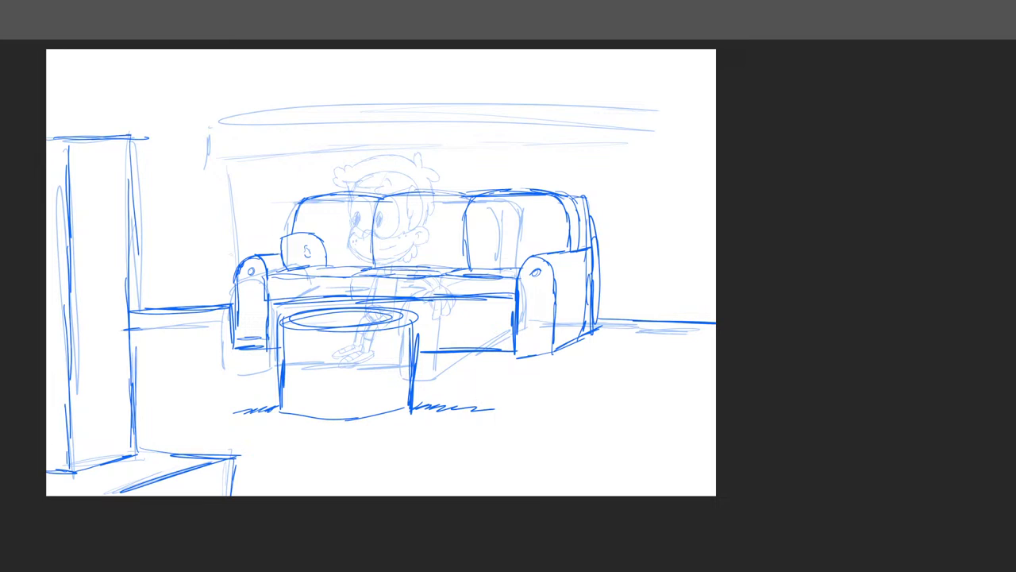
Draw the vertical wall edge left of the sofa and the long horizontal line above the backrest.
{"action": "left_click_drag", "start_coordinate": [232, 186], "coordinate": [238, 254]}
{"action": "mouse_move", "coordinate": [235, 162]}
{"action": "left_mouse_down"}
{"action": "mouse_move", "coordinate": [237, 247]}
{"action": "mouse_move", "coordinate": [234, 200]}
{"action": "left_mouse_up"}
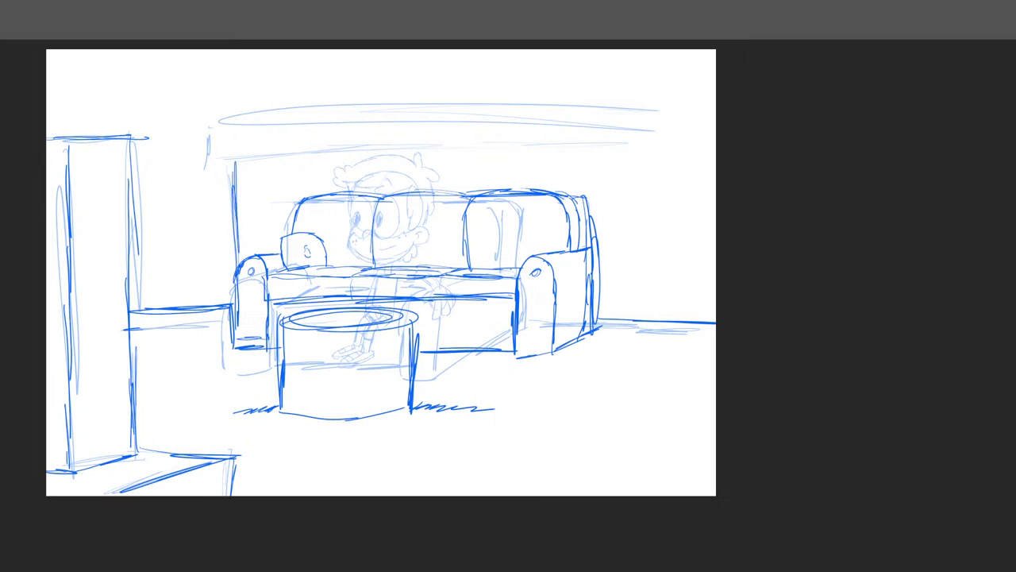
{"action": "left_click_drag", "start_coordinate": [221, 159], "coordinate": [476, 155]}
{"action": "left_click_drag", "start_coordinate": [384, 153], "coordinate": [718, 149]}
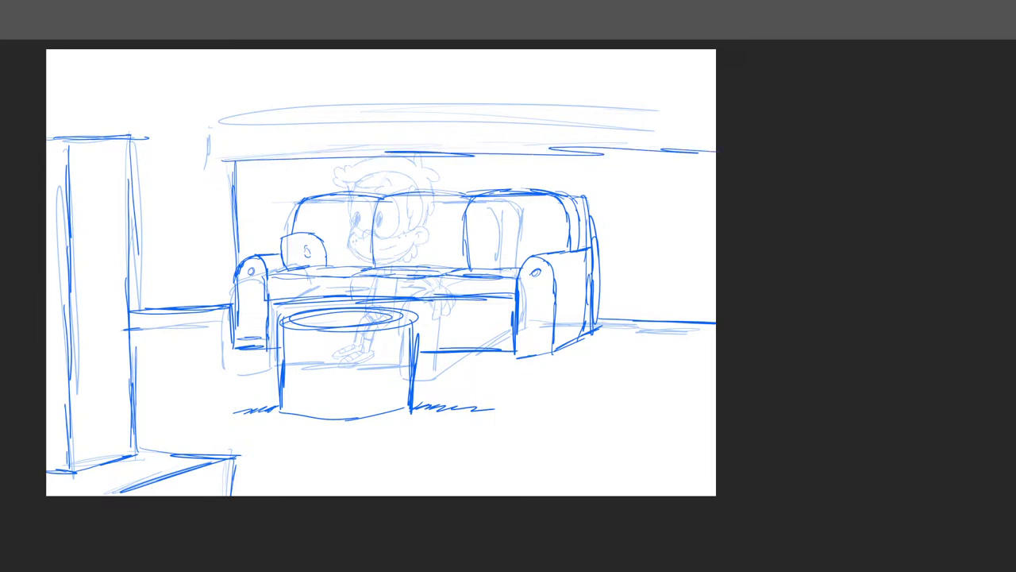
Complete the beam above the sofa with its upper edge and left end, and draw the vertical wall edge on the right.
{"action": "mouse_move", "coordinate": [223, 139]}
{"action": "left_mouse_down"}
{"action": "mouse_move", "coordinate": [223, 167]}
{"action": "mouse_move", "coordinate": [225, 155]}
{"action": "mouse_move", "coordinate": [378, 133]}
{"action": "mouse_move", "coordinate": [486, 130]}
{"action": "left_mouse_up"}
{"action": "mouse_move", "coordinate": [621, 138]}
{"action": "left_mouse_down"}
{"action": "mouse_move", "coordinate": [351, 134]}
{"action": "mouse_move", "coordinate": [419, 131]}
{"action": "left_mouse_up"}
{"action": "left_click_drag", "start_coordinate": [399, 133], "coordinate": [208, 141]}
{"action": "left_click_drag", "start_coordinate": [208, 139], "coordinate": [557, 131]}
{"action": "left_click_drag", "start_coordinate": [498, 127], "coordinate": [696, 140]}
{"action": "mouse_move", "coordinate": [657, 132]}
{"action": "left_mouse_down"}
{"action": "mouse_move", "coordinate": [709, 133]}
{"action": "mouse_move", "coordinate": [694, 139]}
{"action": "mouse_move", "coordinate": [692, 168]}
{"action": "left_mouse_up"}
{"action": "mouse_move", "coordinate": [693, 156]}
{"action": "left_mouse_down"}
{"action": "mouse_move", "coordinate": [603, 156]}
{"action": "mouse_move", "coordinate": [696, 154]}
{"action": "left_mouse_up"}
{"action": "mouse_move", "coordinate": [640, 156]}
{"action": "left_mouse_down"}
{"action": "mouse_move", "coordinate": [674, 155]}
{"action": "mouse_move", "coordinate": [717, 136]}
{"action": "mouse_move", "coordinate": [687, 226]}
{"action": "left_mouse_up"}
{"action": "mouse_move", "coordinate": [690, 186]}
{"action": "left_mouse_down"}
{"action": "mouse_move", "coordinate": [676, 316]}
{"action": "mouse_move", "coordinate": [594, 311]}
{"action": "mouse_move", "coordinate": [650, 317]}
{"action": "mouse_move", "coordinate": [716, 296]}
{"action": "mouse_move", "coordinate": [693, 309]}
{"action": "mouse_move", "coordinate": [716, 308]}
{"action": "left_mouse_up"}
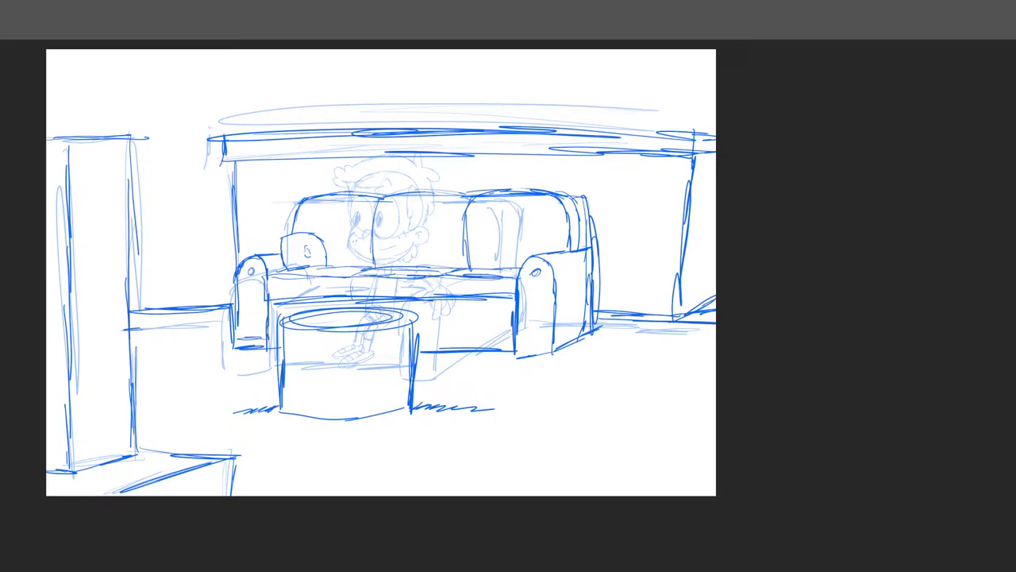
Lower the opacity of the redrawn living room sketch so it becomes a faint underlay.
{"action": "scroll", "coordinate": [453, 305], "scroll_direction": "down", "scroll_amount": 3}
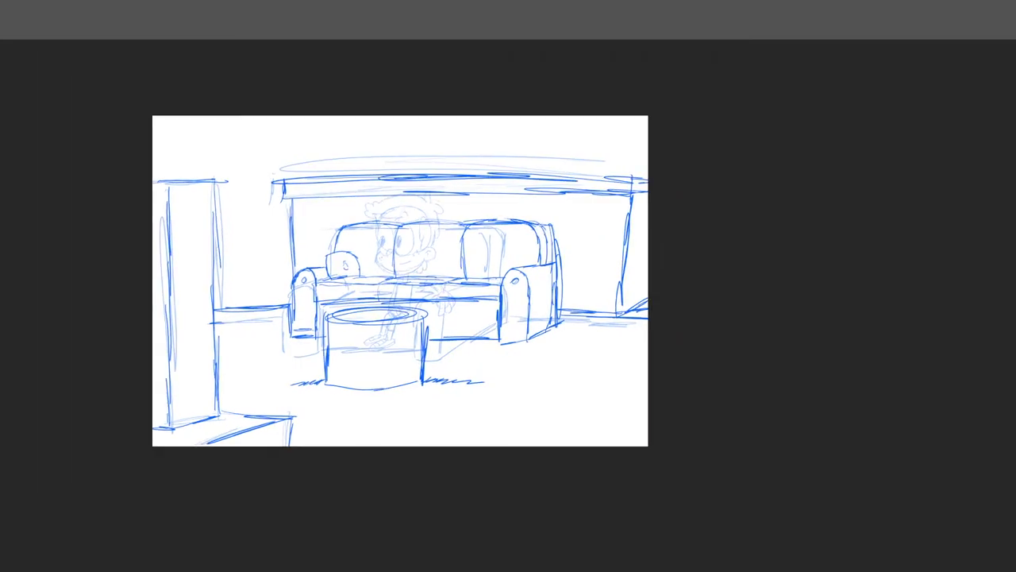
{"action": "key", "text": "5"}
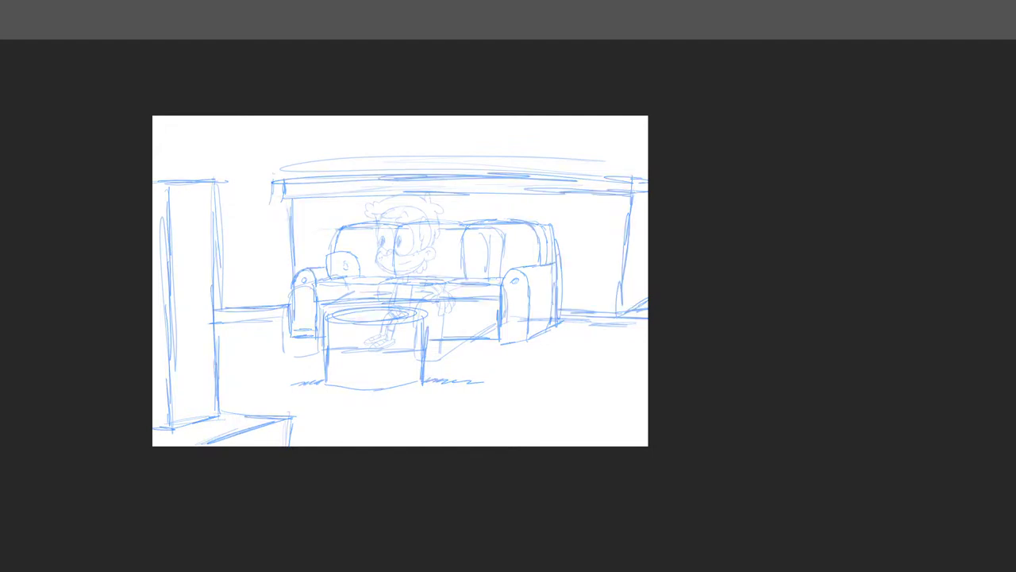
{"action": "key", "text": "Left"}
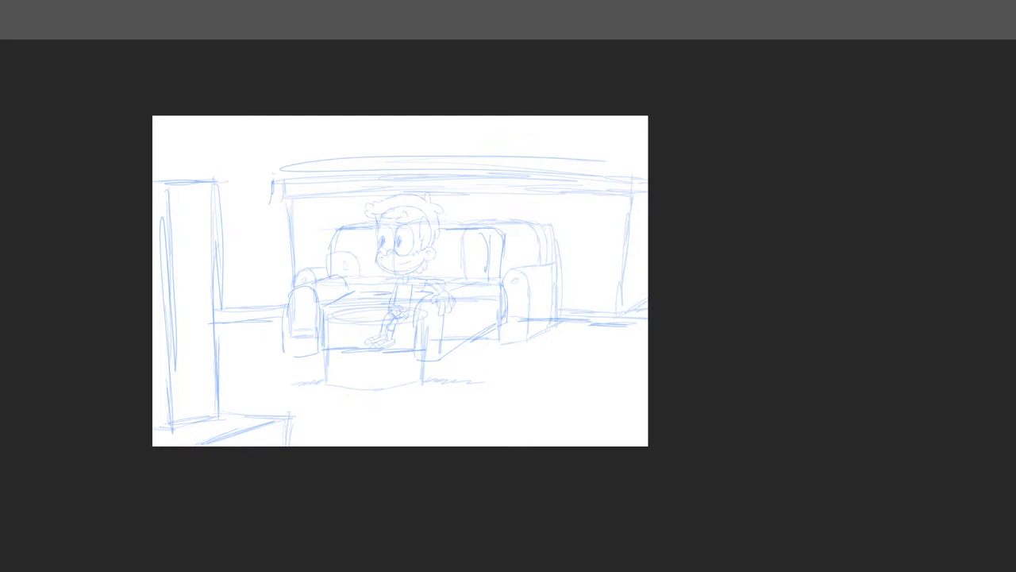
{"action": "scroll", "coordinate": [477, 317], "scroll_direction": "up", "scroll_amount": 5}
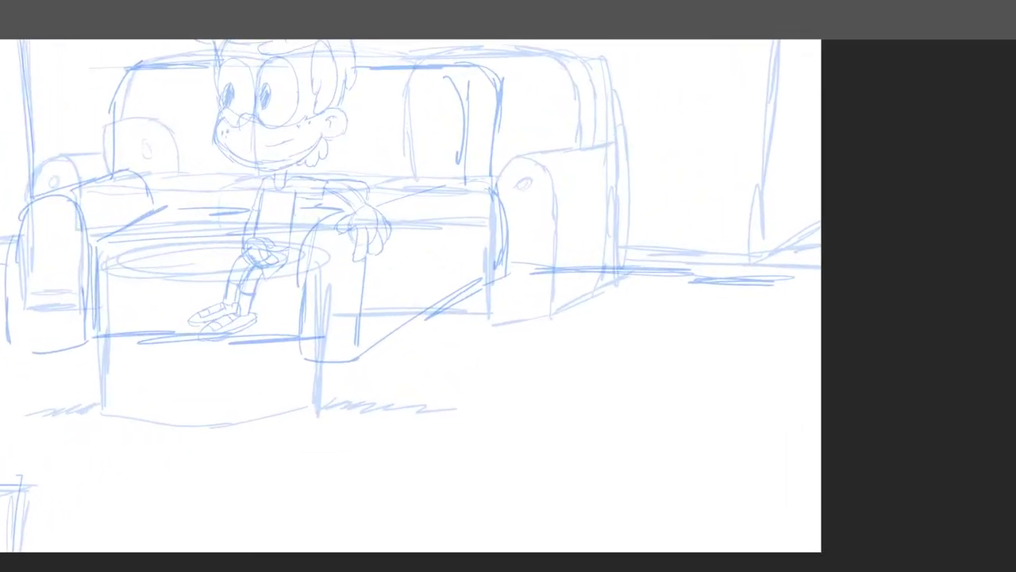
{"action": "left_click_drag", "start_coordinate": [476, 278], "coordinate": [529, 348]}
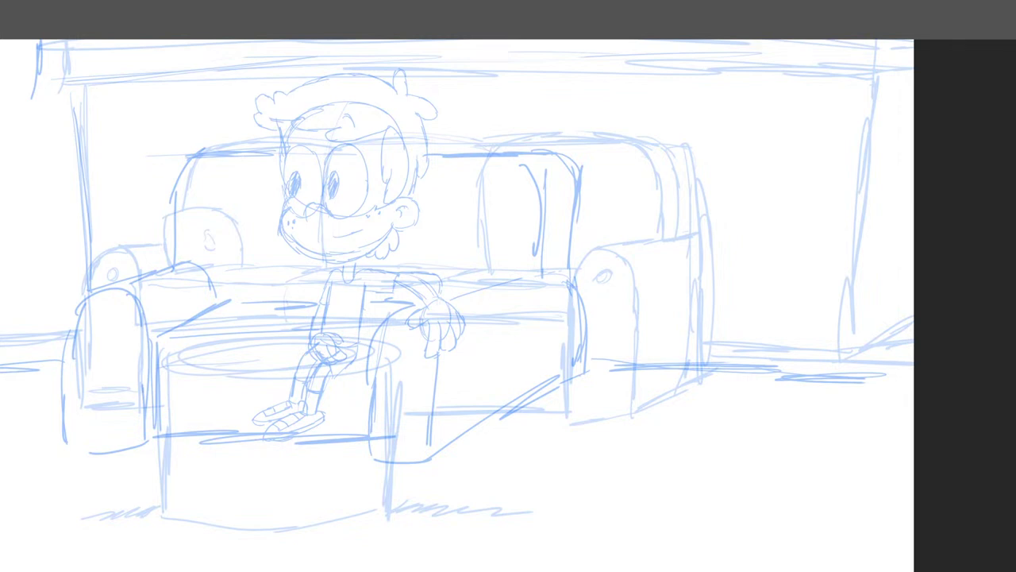
Sketch the large round head shape of the boy over the sofa, left of the old faded head.
{"action": "mouse_move", "coordinate": [214, 150]}
{"action": "left_mouse_down"}
{"action": "mouse_move", "coordinate": [243, 120]}
{"action": "mouse_move", "coordinate": [279, 109]}
{"action": "mouse_move", "coordinate": [351, 133]}
{"action": "mouse_move", "coordinate": [350, 213]}
{"action": "mouse_move", "coordinate": [258, 224]}
{"action": "mouse_move", "coordinate": [221, 155]}
{"action": "mouse_move", "coordinate": [233, 129]}
{"action": "left_mouse_up"}
{"action": "left_click_drag", "start_coordinate": [224, 180], "coordinate": [275, 218]}
{"action": "left_click_drag", "start_coordinate": [219, 142], "coordinate": [262, 226]}
{"action": "mouse_move", "coordinate": [311, 112]}
{"action": "left_mouse_down"}
{"action": "mouse_move", "coordinate": [367, 180]}
{"action": "mouse_move", "coordinate": [278, 222]}
{"action": "left_mouse_up"}
{"action": "left_click_drag", "start_coordinate": [231, 159], "coordinate": [283, 216]}
Draw the boy's wide rounded cheeks and jaw below the head circle, with a round ear on the right.
{"action": "scroll", "coordinate": [318, 262], "scroll_direction": "up", "scroll_amount": 4}
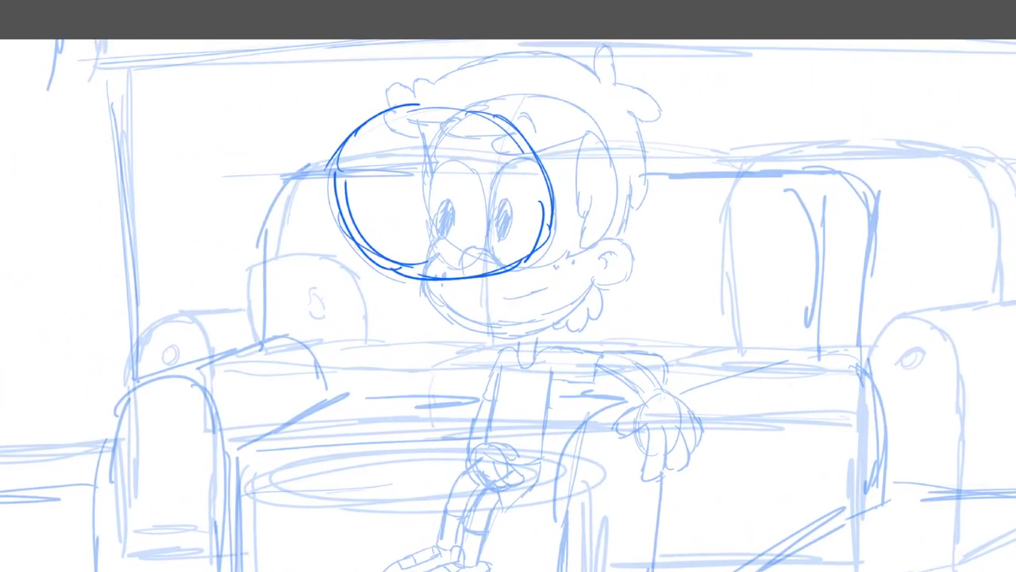
{"action": "mouse_move", "coordinate": [357, 242]}
{"action": "left_mouse_down"}
{"action": "mouse_move", "coordinate": [337, 301]}
{"action": "mouse_move", "coordinate": [387, 335]}
{"action": "left_mouse_up"}
{"action": "left_click_drag", "start_coordinate": [405, 337], "coordinate": [462, 337]}
{"action": "mouse_move", "coordinate": [470, 329]}
{"action": "left_mouse_down"}
{"action": "mouse_move", "coordinate": [509, 303]}
{"action": "mouse_move", "coordinate": [485, 322]}
{"action": "mouse_move", "coordinate": [386, 334]}
{"action": "left_mouse_up"}
{"action": "mouse_move", "coordinate": [518, 262]}
{"action": "left_mouse_down"}
{"action": "mouse_move", "coordinate": [574, 250]}
{"action": "mouse_move", "coordinate": [555, 286]}
{"action": "mouse_move", "coordinate": [521, 273]}
{"action": "mouse_move", "coordinate": [578, 259]}
{"action": "left_mouse_up"}
{"action": "mouse_move", "coordinate": [533, 286]}
{"action": "left_mouse_down"}
{"action": "mouse_move", "coordinate": [489, 327]}
{"action": "mouse_move", "coordinate": [425, 343]}
{"action": "left_mouse_up"}
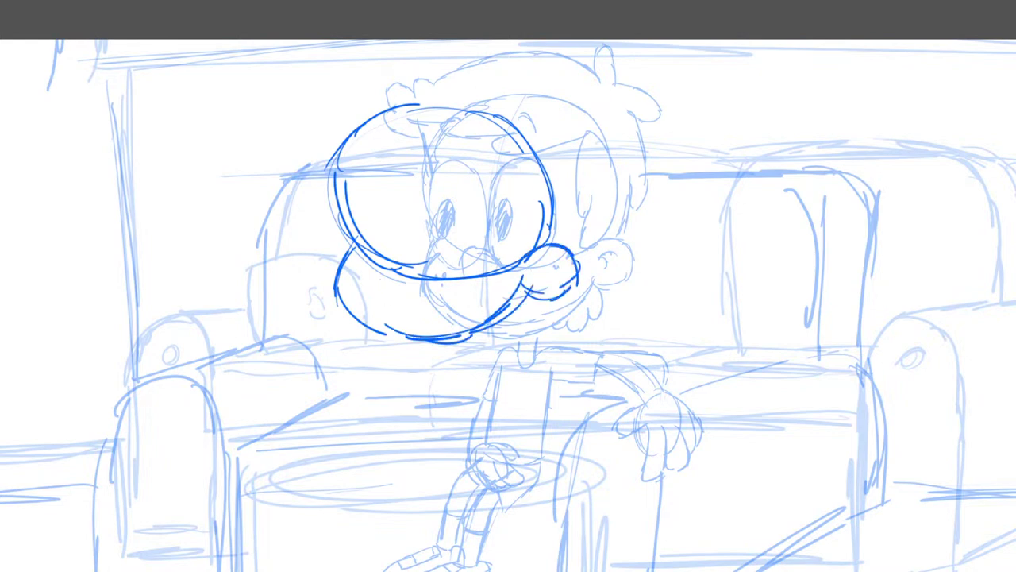
Add the face's vertical guideline, then draw two large oval eyes with pupils and a small round nose.
{"action": "left_click_drag", "start_coordinate": [430, 101], "coordinate": [411, 271]}
{"action": "left_click_drag", "start_coordinate": [421, 183], "coordinate": [416, 334]}
{"action": "left_click_drag", "start_coordinate": [411, 224], "coordinate": [416, 325]}
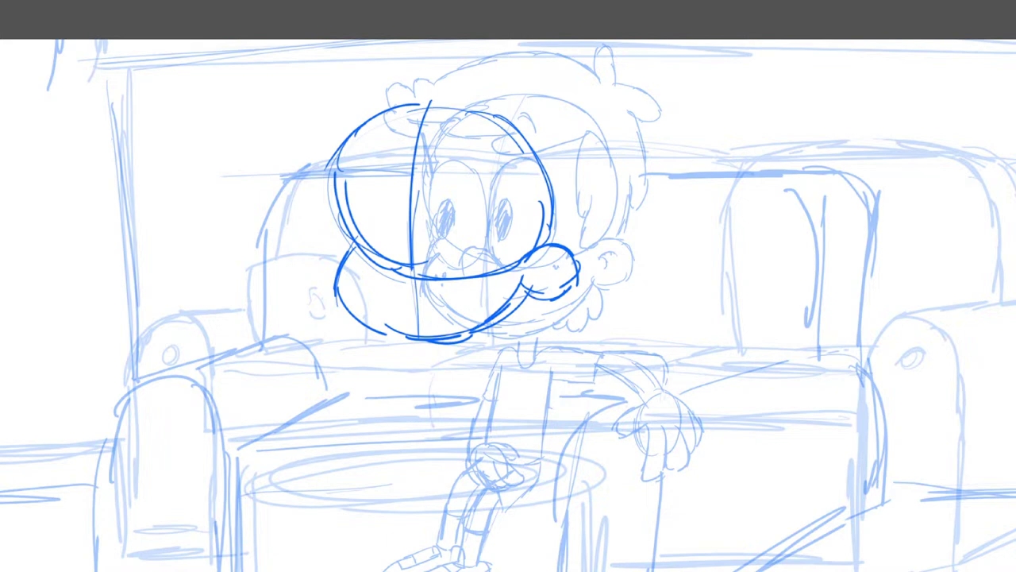
{"action": "left_click_drag", "start_coordinate": [338, 123], "coordinate": [346, 166]}
{"action": "mouse_move", "coordinate": [419, 238]}
{"action": "left_mouse_down"}
{"action": "mouse_move", "coordinate": [429, 178]}
{"action": "mouse_move", "coordinate": [478, 189]}
{"action": "mouse_move", "coordinate": [453, 286]}
{"action": "mouse_move", "coordinate": [417, 238]}
{"action": "left_mouse_up"}
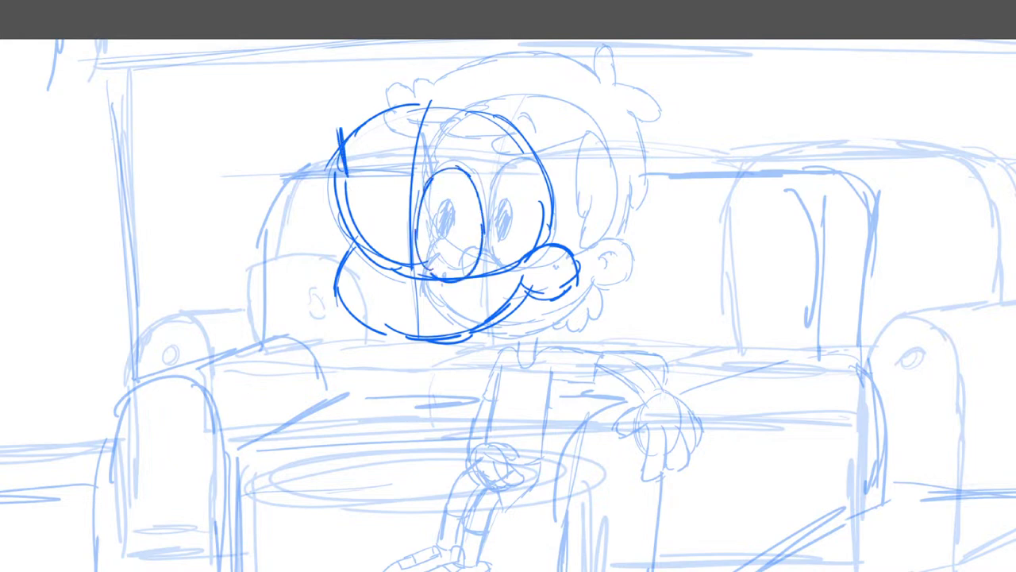
{"action": "mouse_move", "coordinate": [344, 224]}
{"action": "left_mouse_down"}
{"action": "mouse_move", "coordinate": [354, 170]}
{"action": "mouse_move", "coordinate": [411, 195]}
{"action": "mouse_move", "coordinate": [353, 235]}
{"action": "mouse_move", "coordinate": [359, 173]}
{"action": "left_mouse_up"}
{"action": "mouse_move", "coordinate": [381, 208]}
{"action": "left_mouse_down"}
{"action": "mouse_move", "coordinate": [376, 248]}
{"action": "mouse_move", "coordinate": [391, 210]}
{"action": "mouse_move", "coordinate": [432, 251]}
{"action": "mouse_move", "coordinate": [388, 250]}
{"action": "mouse_move", "coordinate": [378, 281]}
{"action": "mouse_move", "coordinate": [427, 275]}
{"action": "left_mouse_up"}
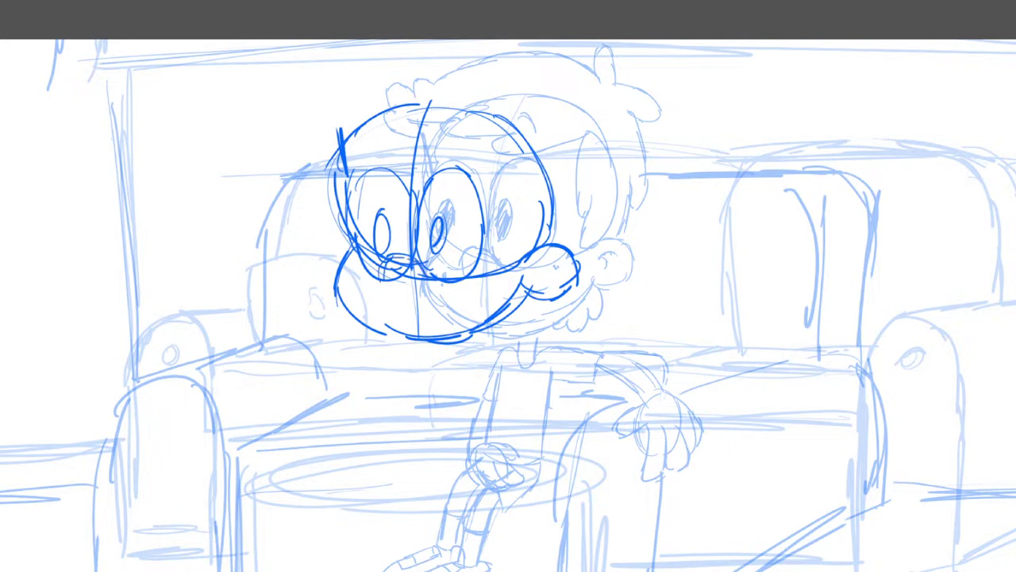
Draw the boy's smile, the sideburn in front of the ear and the scalloped hairline across the forehead.
{"action": "mouse_move", "coordinate": [439, 310]}
{"action": "left_mouse_down"}
{"action": "mouse_move", "coordinate": [492, 288]}
{"action": "mouse_move", "coordinate": [486, 295]}
{"action": "left_mouse_up"}
{"action": "left_click_drag", "start_coordinate": [518, 228], "coordinate": [523, 262]}
{"action": "mouse_move", "coordinate": [526, 183]}
{"action": "left_mouse_down"}
{"action": "mouse_move", "coordinate": [520, 243]}
{"action": "mouse_move", "coordinate": [519, 212]}
{"action": "left_mouse_up"}
{"action": "left_click_drag", "start_coordinate": [530, 161], "coordinate": [528, 181]}
{"action": "mouse_move", "coordinate": [518, 167]}
{"action": "left_mouse_down"}
{"action": "mouse_move", "coordinate": [514, 192]}
{"action": "mouse_move", "coordinate": [509, 130]}
{"action": "left_mouse_up"}
{"action": "left_click_drag", "start_coordinate": [322, 125], "coordinate": [343, 141]}
{"action": "left_click_drag", "start_coordinate": [348, 146], "coordinate": [527, 130]}
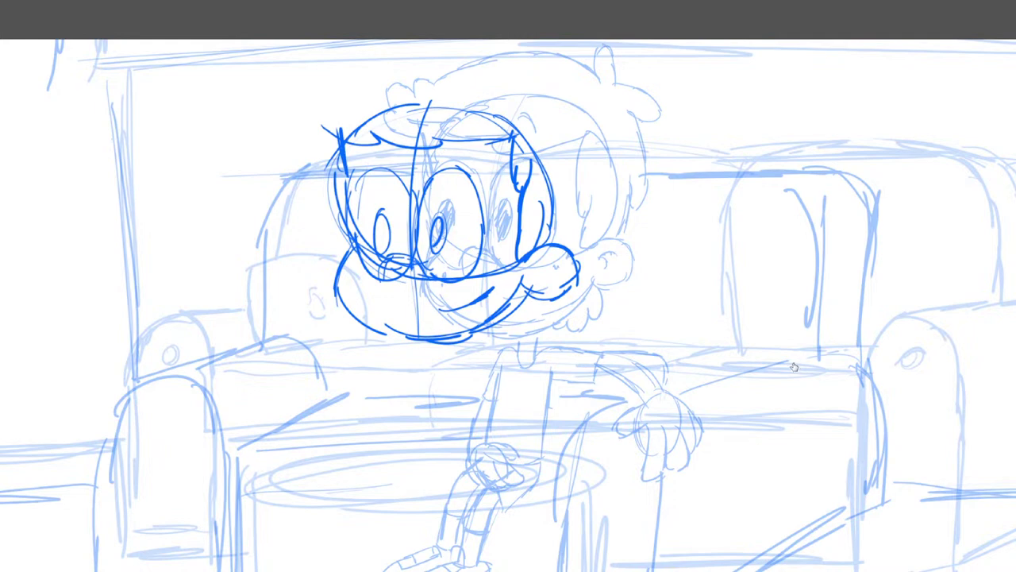
Toggle the faded sketches for comparison and hide the old rough sketch of the boy and sofa.
{"action": "key", "text": "alt+o"}
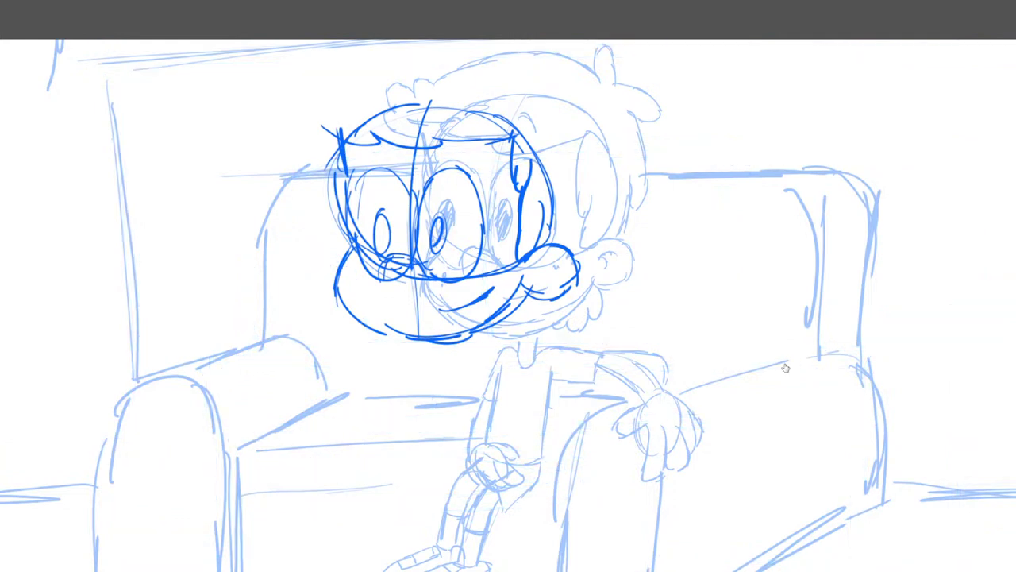
{"action": "key", "text": "alt+o"}
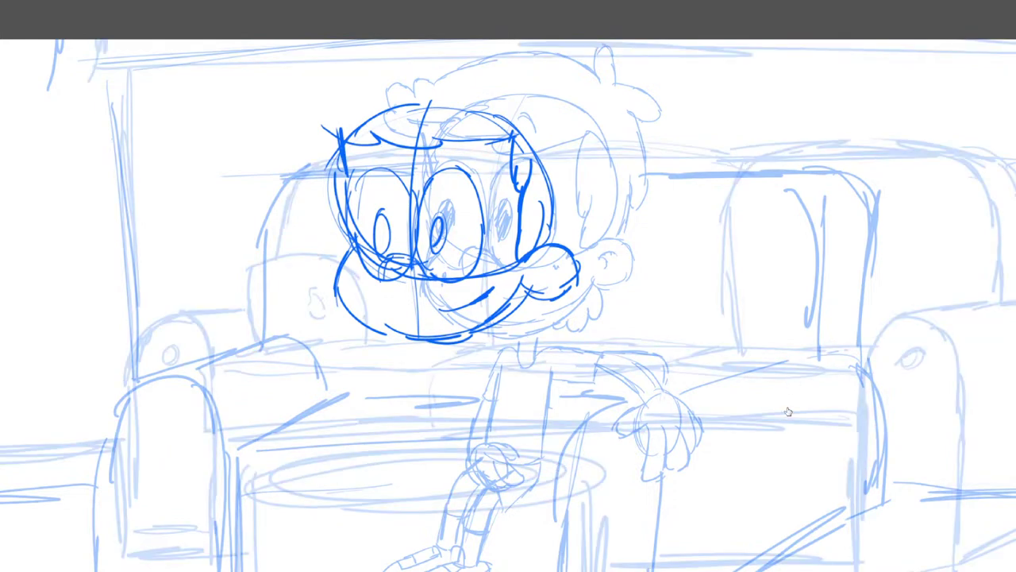
{"action": "key", "text": "alt+o"}
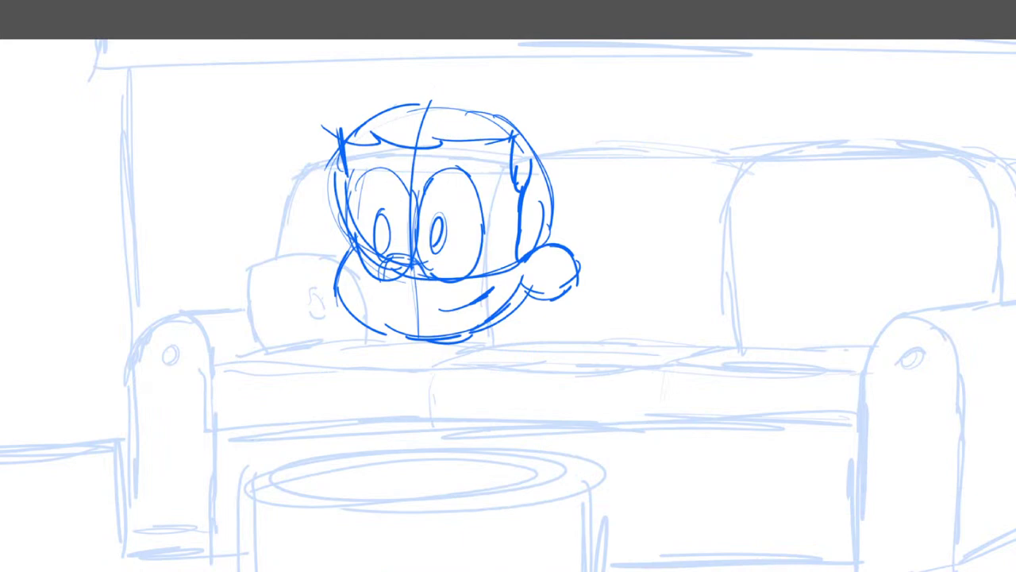
Draw the hair outline with tufts on both sides and at the crown, and add the inner ear detail.
{"action": "mouse_move", "coordinate": [339, 153]}
{"action": "left_mouse_down"}
{"action": "mouse_move", "coordinate": [298, 136]}
{"action": "mouse_move", "coordinate": [302, 112]}
{"action": "mouse_move", "coordinate": [316, 120]}
{"action": "mouse_move", "coordinate": [300, 86]}
{"action": "mouse_move", "coordinate": [329, 94]}
{"action": "mouse_move", "coordinate": [341, 76]}
{"action": "mouse_move", "coordinate": [362, 94]}
{"action": "mouse_move", "coordinate": [417, 57]}
{"action": "mouse_move", "coordinate": [497, 71]}
{"action": "mouse_move", "coordinate": [526, 89]}
{"action": "mouse_move", "coordinate": [535, 67]}
{"action": "mouse_move", "coordinate": [546, 100]}
{"action": "mouse_move", "coordinate": [586, 112]}
{"action": "mouse_move", "coordinate": [567, 123]}
{"action": "mouse_move", "coordinate": [562, 226]}
{"action": "left_mouse_up"}
{"action": "mouse_move", "coordinate": [565, 186]}
{"action": "left_mouse_down"}
{"action": "mouse_move", "coordinate": [556, 253]}
{"action": "mouse_move", "coordinate": [560, 203]}
{"action": "left_mouse_up"}
{"action": "mouse_move", "coordinate": [556, 259]}
{"action": "left_mouse_down"}
{"action": "mouse_move", "coordinate": [535, 269]}
{"action": "mouse_move", "coordinate": [549, 288]}
{"action": "left_mouse_up"}
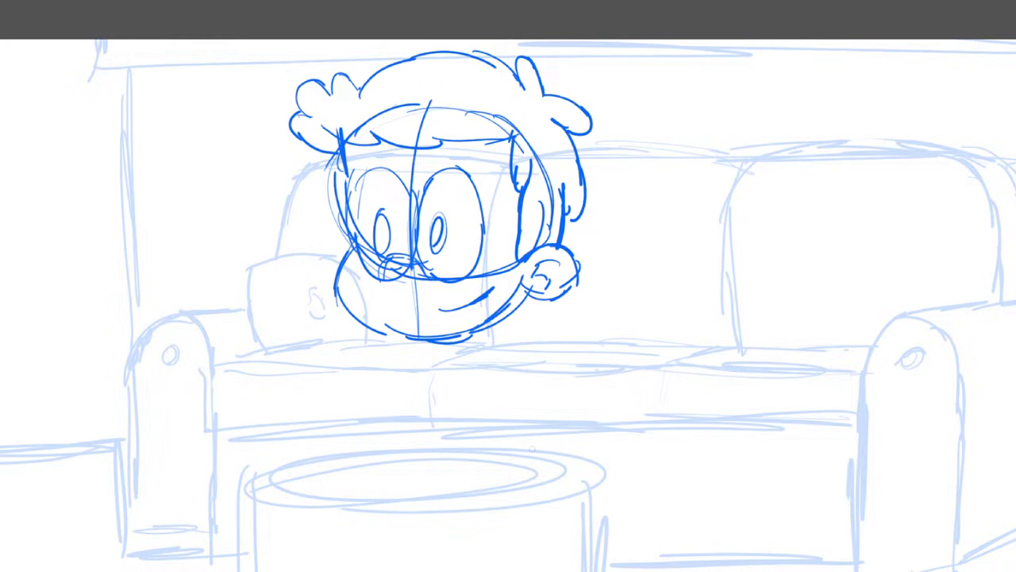
Add a curved line beside the boy's right-hand eye and another along the opposite outer edge of his face.
{"action": "scroll", "coordinate": [532, 373], "scroll_direction": "up", "scroll_amount": 5}
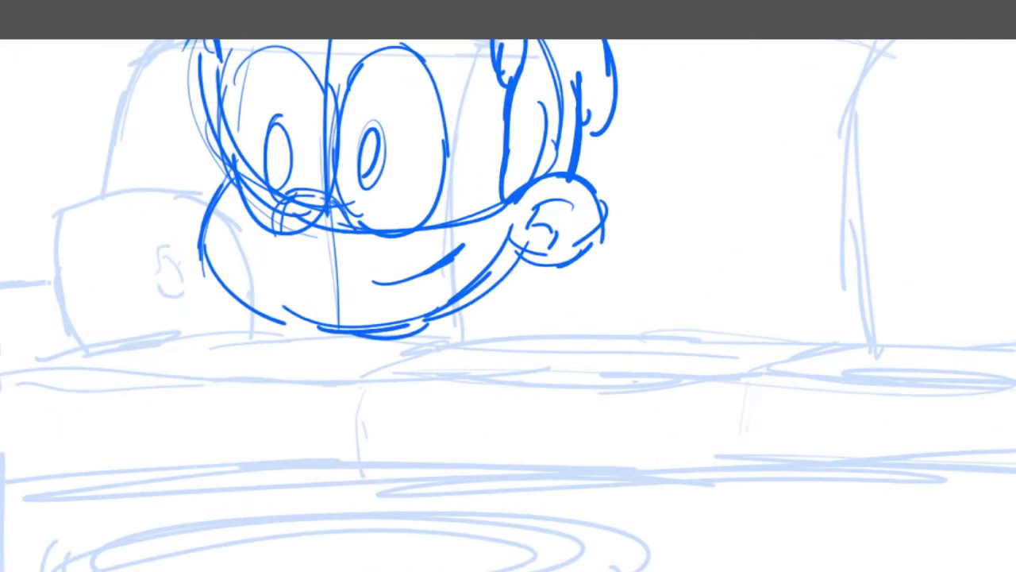
{"action": "left_click_drag", "start_coordinate": [455, 111], "coordinate": [464, 191]}
{"action": "left_click_drag", "start_coordinate": [463, 139], "coordinate": [464, 189]}
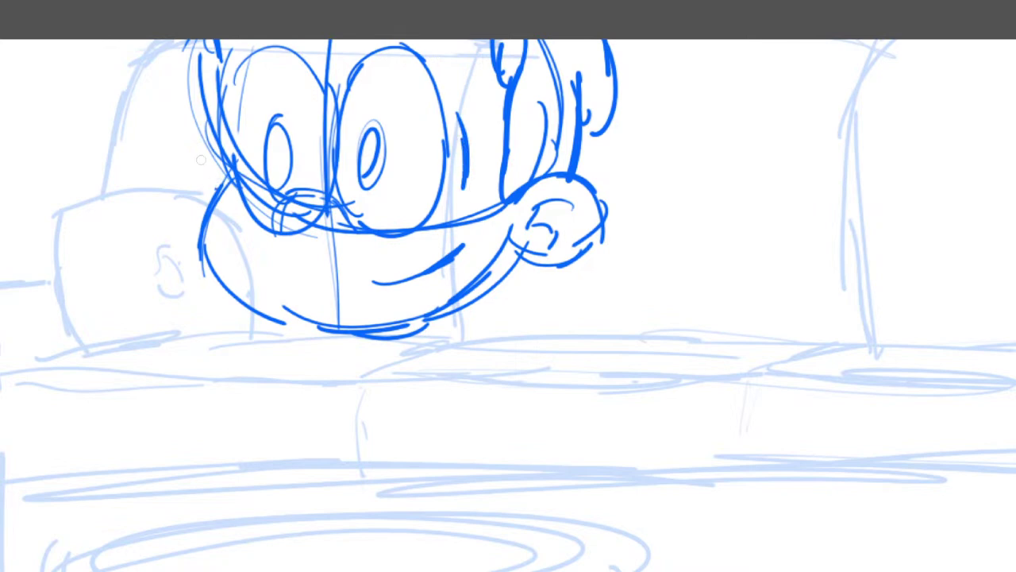
{"action": "left_click_drag", "start_coordinate": [208, 189], "coordinate": [197, 104]}
{"action": "scroll", "coordinate": [228, 210], "scroll_direction": "down", "scroll_amount": 2}
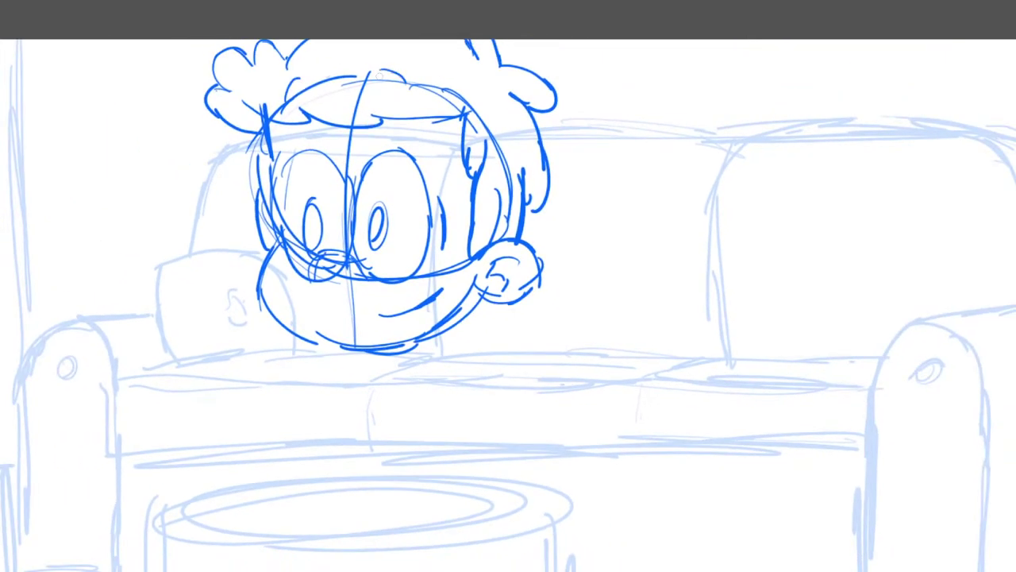
Try to draw a neck, a straight upright torso and one shoulder beneath the boy's head.
{"action": "scroll", "coordinate": [442, 564], "scroll_direction": "up", "scroll_amount": 3}
{"action": "left_click_drag", "start_coordinate": [335, 235], "coordinate": [334, 269]}
{"action": "mouse_move", "coordinate": [400, 222]}
{"action": "left_mouse_down"}
{"action": "mouse_move", "coordinate": [397, 253]}
{"action": "mouse_move", "coordinate": [367, 298]}
{"action": "mouse_move", "coordinate": [404, 261]}
{"action": "mouse_move", "coordinate": [388, 291]}
{"action": "left_mouse_up"}
{"action": "mouse_move", "coordinate": [340, 278]}
{"action": "left_mouse_down"}
{"action": "mouse_move", "coordinate": [372, 301]}
{"action": "mouse_move", "coordinate": [311, 425]}
{"action": "left_mouse_up"}
{"action": "left_click_drag", "start_coordinate": [319, 318], "coordinate": [315, 400]}
{"action": "left_click_drag", "start_coordinate": [423, 291], "coordinate": [427, 389]}
{"action": "mouse_move", "coordinate": [426, 335]}
{"action": "left_mouse_down"}
{"action": "mouse_move", "coordinate": [424, 473]}
{"action": "mouse_move", "coordinate": [314, 470]}
{"action": "mouse_move", "coordinate": [326, 472]}
{"action": "left_mouse_up"}
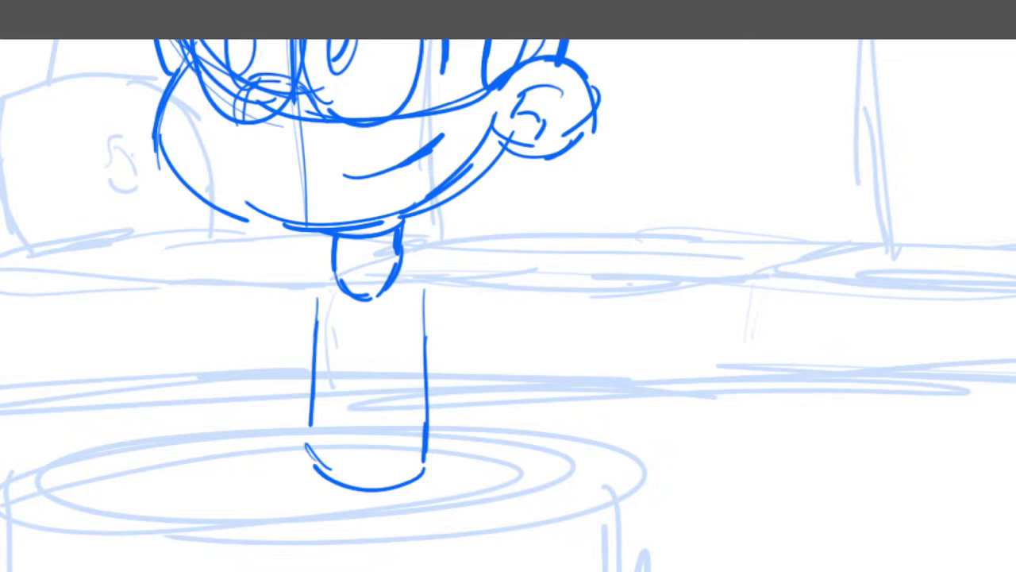
{"action": "mouse_move", "coordinate": [402, 253]}
{"action": "left_mouse_down"}
{"action": "mouse_move", "coordinate": [425, 243]}
{"action": "mouse_move", "coordinate": [454, 288]}
{"action": "left_mouse_up"}
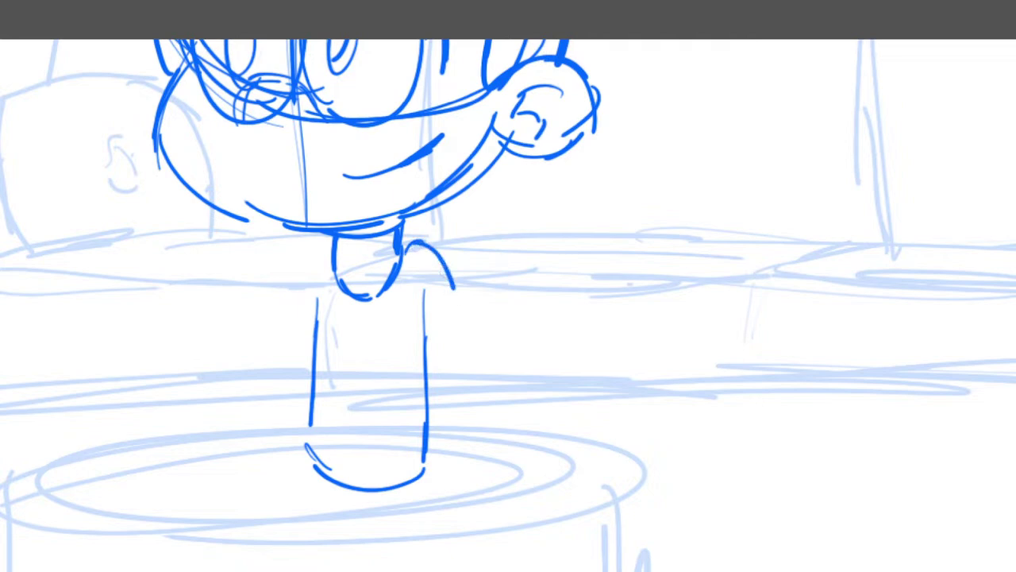
Undo the shoulder, straight torso and neck strokes back to the head alone.
{"action": "key", "text": "ctrl+z"}
{"action": "key", "text": "ctrl+z"}
{"action": "key", "text": "ctrl+z"}
{"action": "key", "text": "ctrl+z"}
{"action": "key", "text": "ctrl+z"}
{"action": "key", "text": "ctrl+z"}
{"action": "key", "text": "ctrl+z"}
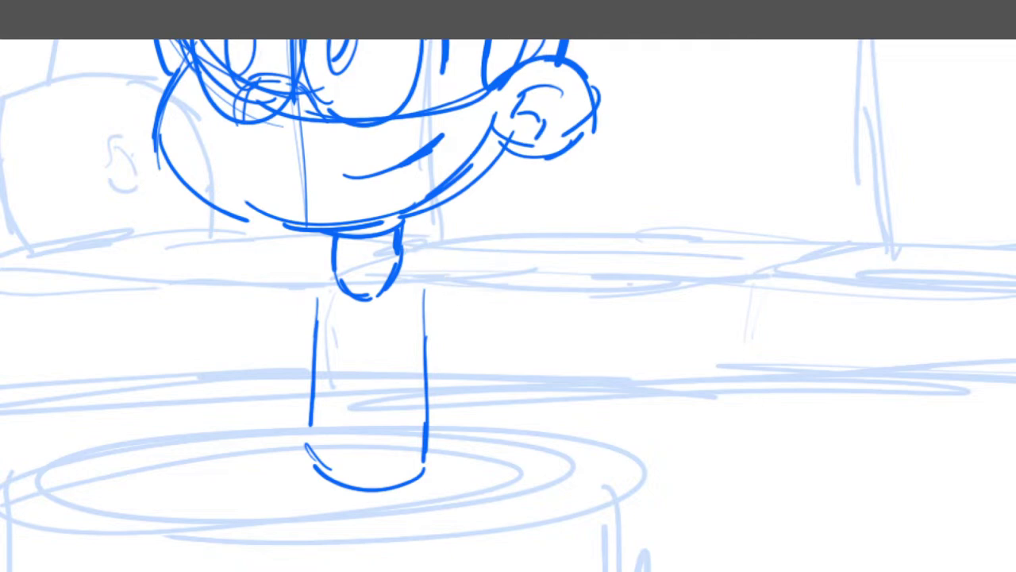
{"action": "key", "text": "ctrl+z"}
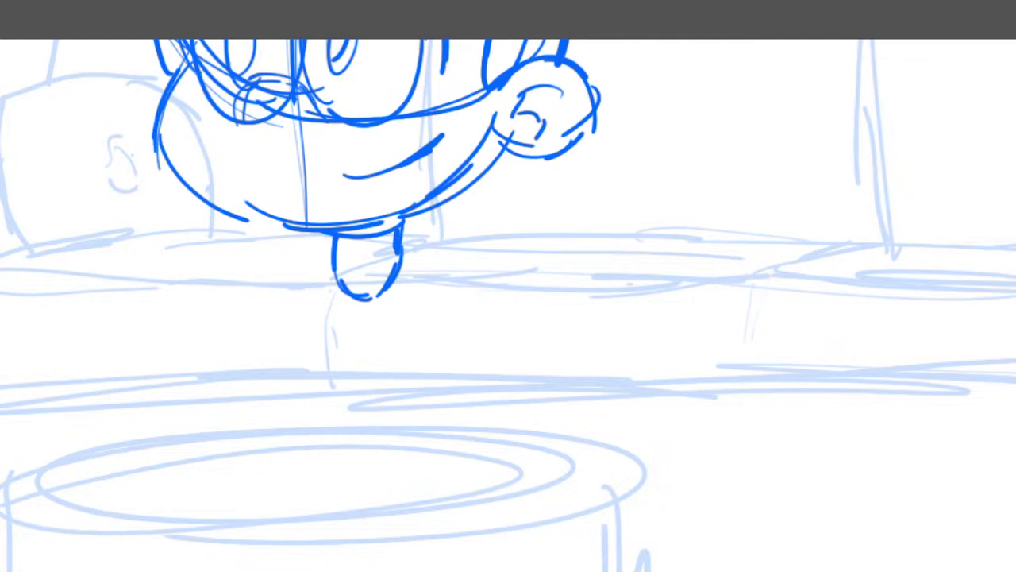
{"action": "key", "text": "ctrl+z"}
{"action": "key", "text": "ctrl+z"}
{"action": "key", "text": "ctrl+z"}
{"action": "key", "text": "ctrl+z"}
{"action": "key", "text": "ctrl+z"}
{"action": "key", "text": "ctrl+z"}
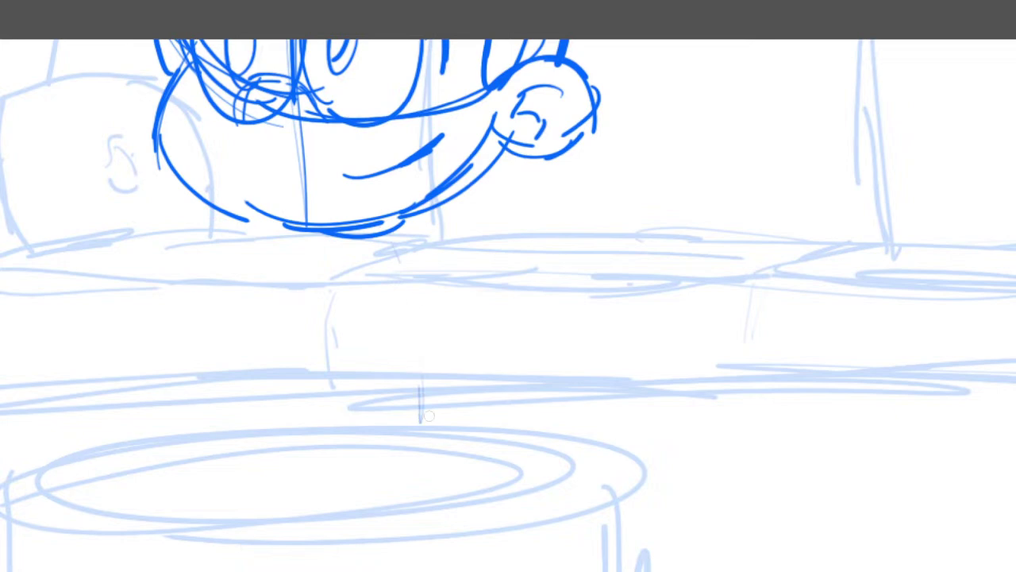
Draw a curved centre line for the body below the chin and sketch the short neck around it.
{"action": "left_click_drag", "start_coordinate": [406, 352], "coordinate": [407, 446]}
{"action": "left_click_drag", "start_coordinate": [386, 223], "coordinate": [408, 444]}
{"action": "left_click_drag", "start_coordinate": [387, 224], "coordinate": [415, 369]}
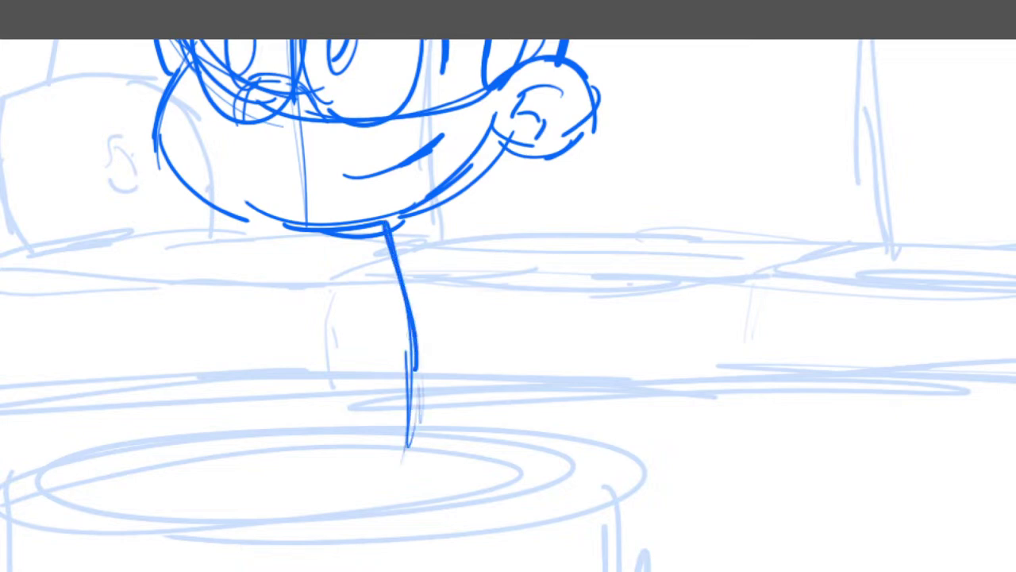
{"action": "left_click_drag", "start_coordinate": [363, 230], "coordinate": [373, 261]}
{"action": "mouse_move", "coordinate": [405, 221]}
{"action": "left_mouse_down"}
{"action": "mouse_move", "coordinate": [415, 251]}
{"action": "mouse_move", "coordinate": [387, 288]}
{"action": "mouse_move", "coordinate": [411, 282]}
{"action": "mouse_move", "coordinate": [414, 245]}
{"action": "mouse_move", "coordinate": [395, 305]}
{"action": "left_mouse_up"}
Draw both sides of the slightly bent torso and close it with a rounded hem.
{"action": "left_click_drag", "start_coordinate": [376, 273], "coordinate": [372, 395]}
{"action": "left_click_drag", "start_coordinate": [367, 318], "coordinate": [372, 403]}
{"action": "mouse_move", "coordinate": [435, 258]}
{"action": "left_mouse_down"}
{"action": "mouse_move", "coordinate": [464, 371]}
{"action": "mouse_move", "coordinate": [468, 441]}
{"action": "left_mouse_up"}
{"action": "mouse_move", "coordinate": [362, 432]}
{"action": "left_mouse_down"}
{"action": "mouse_move", "coordinate": [465, 438]}
{"action": "mouse_move", "coordinate": [403, 454]}
{"action": "left_mouse_up"}
{"action": "left_click_drag", "start_coordinate": [372, 375], "coordinate": [366, 442]}
{"action": "left_click_drag", "start_coordinate": [370, 345], "coordinate": [367, 432]}
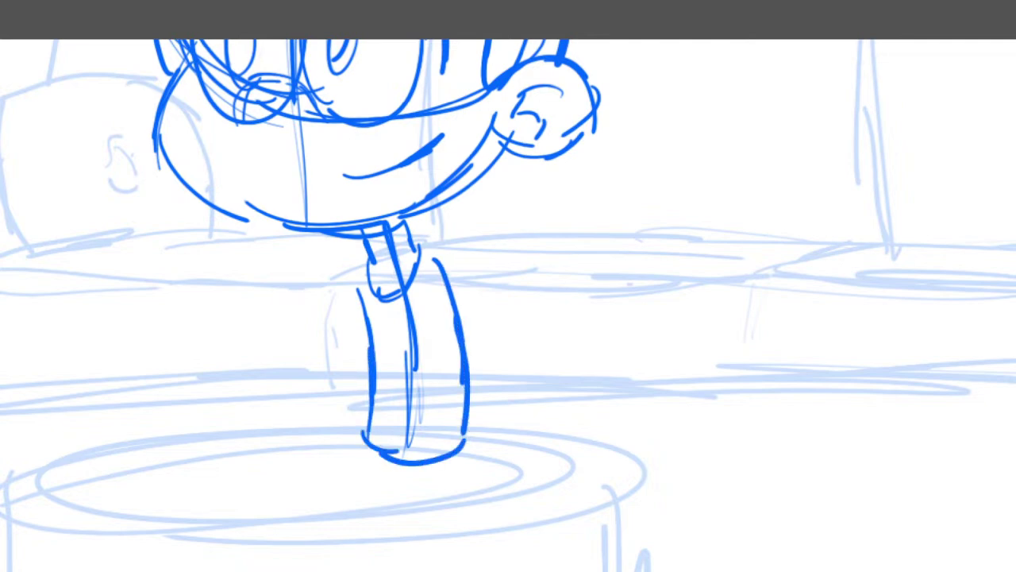
Enlarge the boy drawing slightly with Free Transform and move it lower over the round ottoman.
{"action": "scroll", "coordinate": [445, 315], "scroll_direction": "down", "scroll_amount": 6}
{"action": "scroll", "coordinate": [445, 315], "scroll_direction": "up", "scroll_amount": 1}
{"action": "scroll", "coordinate": [445, 315], "scroll_direction": "down", "scroll_amount": 1}
{"action": "scroll", "coordinate": [397, 308], "scroll_direction": "down", "scroll_amount": 1}
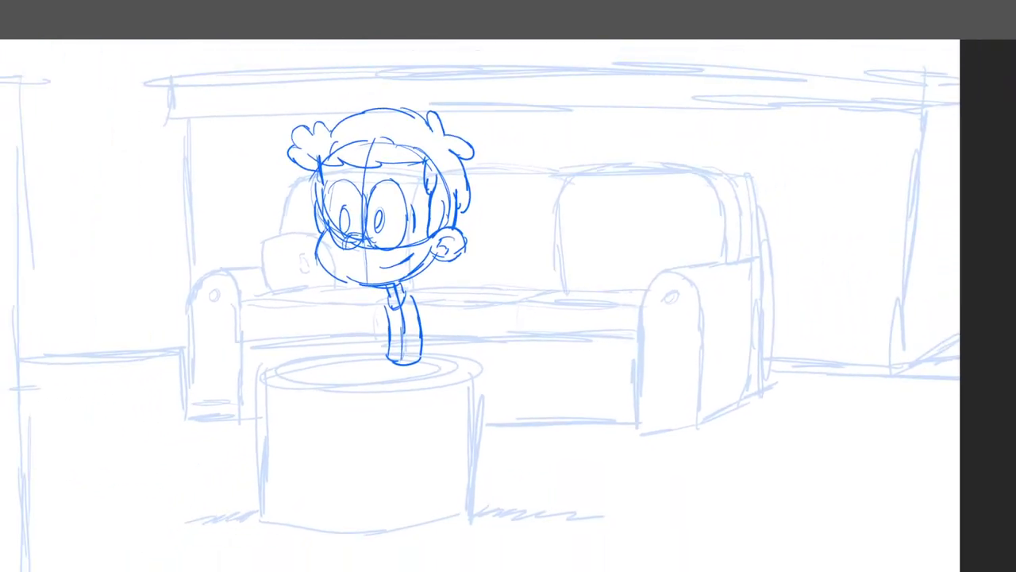
{"action": "key", "text": "ctrl+t"}
{"action": "key", "text": "ctrl+r"}
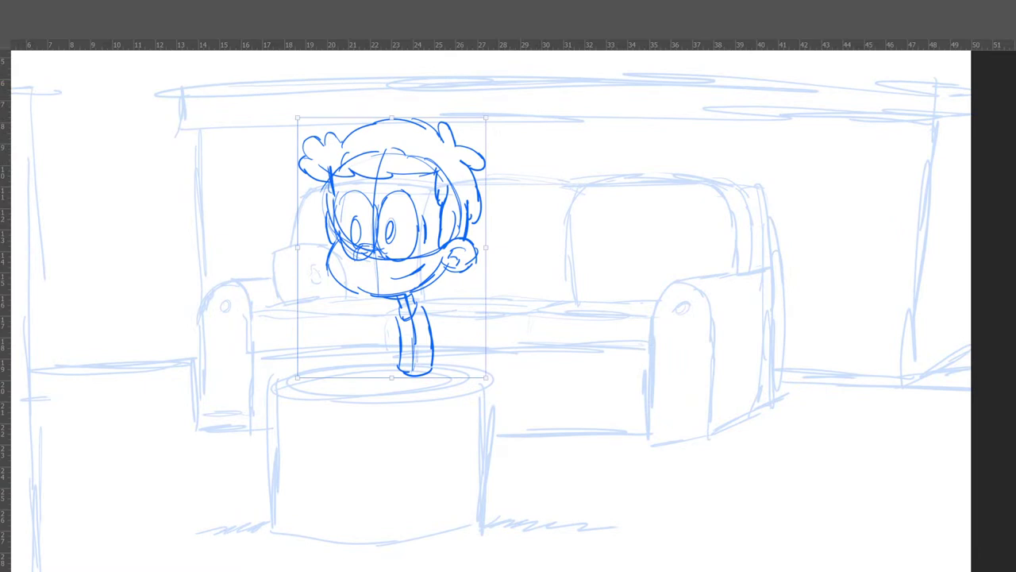
{"action": "key", "text": "ctrl+r"}
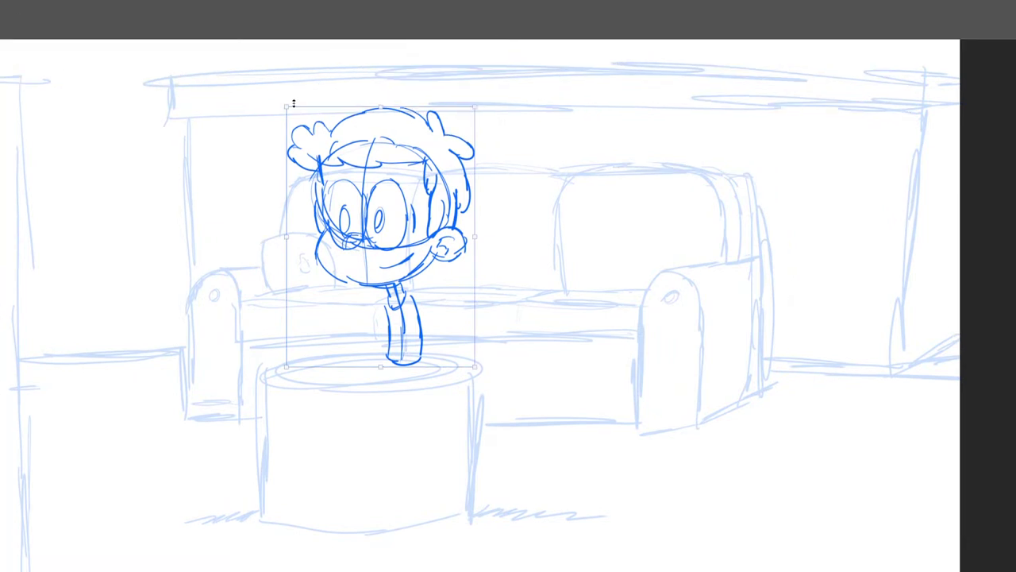
{"action": "left_click_drag", "start_coordinate": [287, 105], "coordinate": [250, 84]}
{"action": "left_click_drag", "start_coordinate": [351, 203], "coordinate": [368, 180]}
{"action": "key", "text": "Return"}
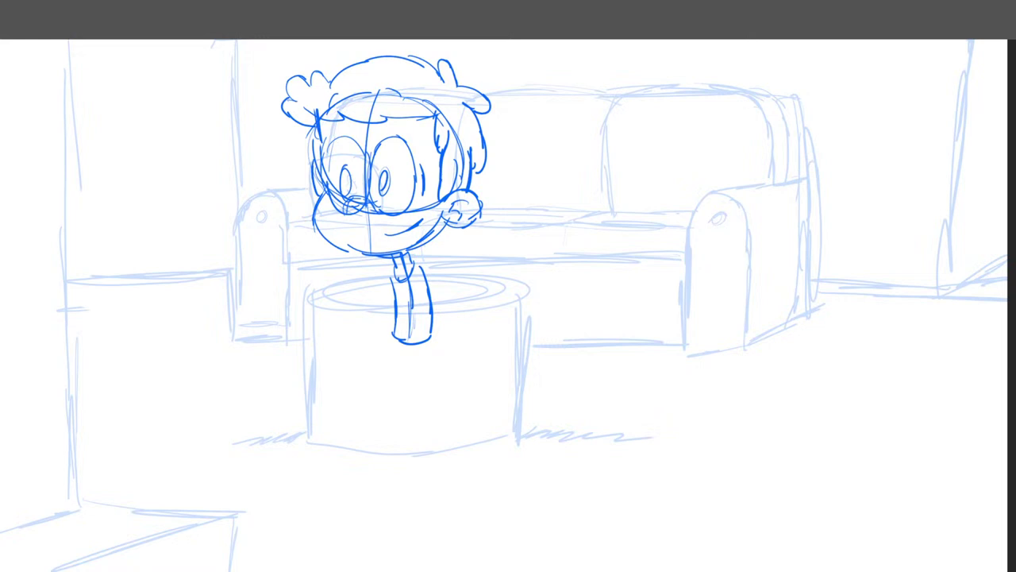
Draw slanted guidelines for both arms, then outline the shoulders and short sleeves over them.
{"action": "left_click_drag", "start_coordinate": [392, 271], "coordinate": [373, 324]}
{"action": "left_click_drag", "start_coordinate": [426, 263], "coordinate": [456, 322]}
{"action": "scroll", "coordinate": [486, 408], "scroll_direction": "up", "scroll_amount": 5}
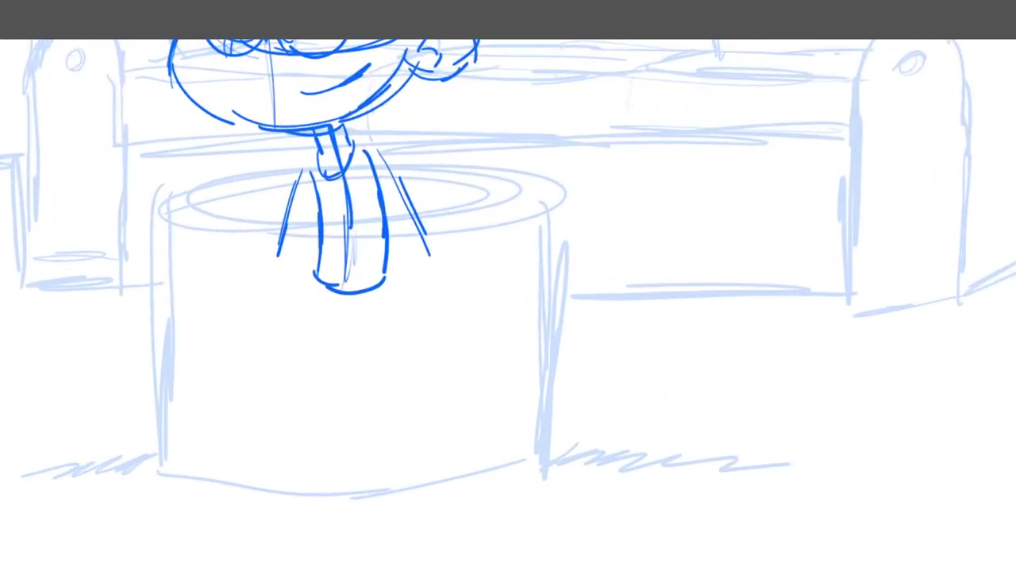
{"action": "mouse_move", "coordinate": [351, 139]}
{"action": "left_mouse_down"}
{"action": "mouse_move", "coordinate": [384, 134]}
{"action": "mouse_move", "coordinate": [408, 180]}
{"action": "left_mouse_up"}
{"action": "left_click_drag", "start_coordinate": [386, 144], "coordinate": [413, 189]}
{"action": "left_click_drag", "start_coordinate": [412, 186], "coordinate": [390, 207]}
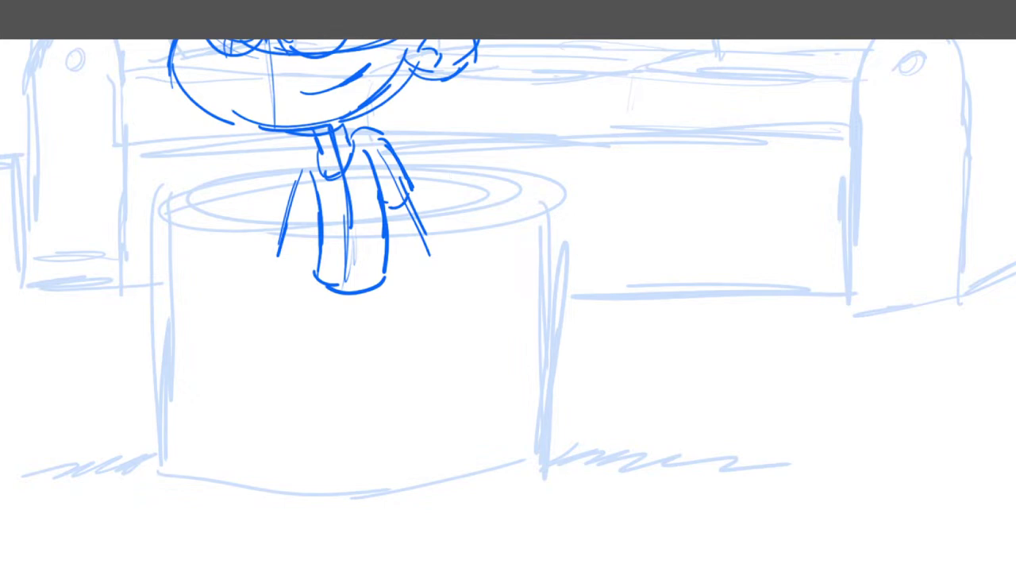
{"action": "mouse_move", "coordinate": [316, 141]}
{"action": "left_mouse_down"}
{"action": "mouse_move", "coordinate": [278, 218]}
{"action": "mouse_move", "coordinate": [314, 226]}
{"action": "mouse_move", "coordinate": [322, 183]}
{"action": "left_mouse_up"}
Draw the forearm below the right-hand sleeve and a flat hand with spread fingers resting beside the hip.
{"action": "left_click_drag", "start_coordinate": [397, 205], "coordinate": [427, 266]}
{"action": "mouse_move", "coordinate": [406, 188]}
{"action": "left_mouse_down"}
{"action": "mouse_move", "coordinate": [442, 258]}
{"action": "mouse_move", "coordinate": [434, 270]}
{"action": "mouse_move", "coordinate": [468, 264]}
{"action": "mouse_move", "coordinate": [506, 299]}
{"action": "mouse_move", "coordinate": [427, 279]}
{"action": "left_mouse_up"}
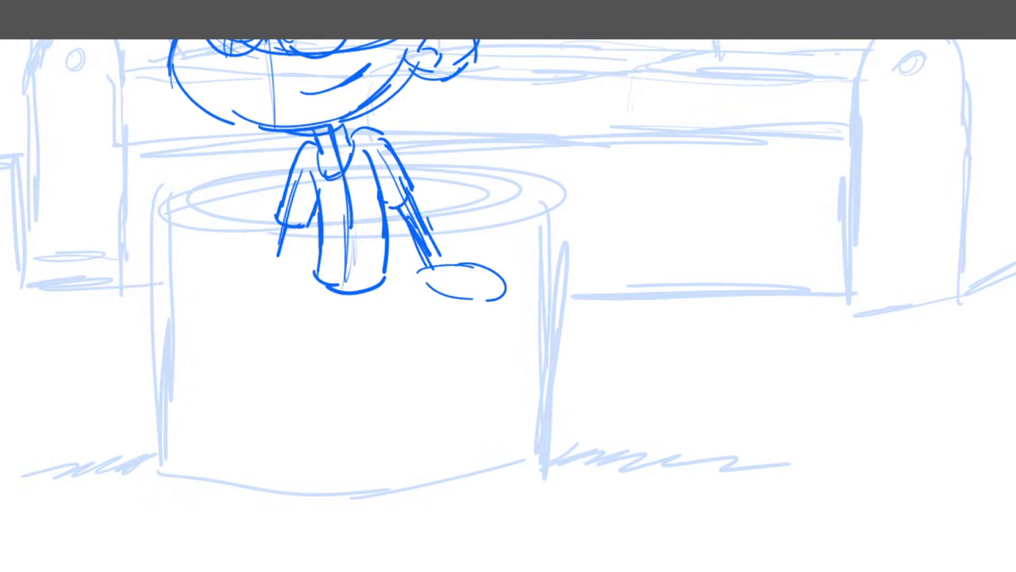
{"action": "mouse_move", "coordinate": [432, 265]}
{"action": "left_mouse_down"}
{"action": "mouse_move", "coordinate": [387, 292]}
{"action": "mouse_move", "coordinate": [534, 301]}
{"action": "left_mouse_up"}
{"action": "mouse_move", "coordinate": [499, 272]}
{"action": "left_mouse_down"}
{"action": "mouse_move", "coordinate": [533, 297]}
{"action": "mouse_move", "coordinate": [514, 268]}
{"action": "mouse_move", "coordinate": [537, 292]}
{"action": "mouse_move", "coordinate": [534, 268]}
{"action": "left_mouse_up"}
{"action": "mouse_move", "coordinate": [449, 259]}
{"action": "left_mouse_down"}
{"action": "mouse_move", "coordinate": [528, 265]}
{"action": "mouse_move", "coordinate": [514, 256]}
{"action": "left_mouse_up"}
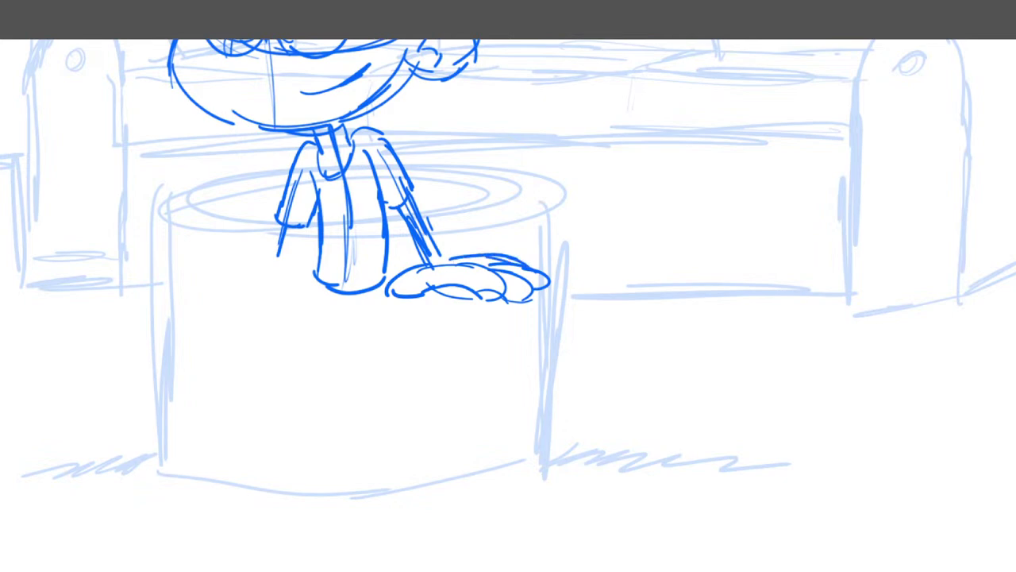
Sketch the round hips under the torso and rough in the bent thigh and lower leg.
{"action": "scroll", "coordinate": [428, 345], "scroll_direction": "down", "scroll_amount": 5}
{"action": "scroll", "coordinate": [425, 344], "scroll_direction": "up", "scroll_amount": 6}
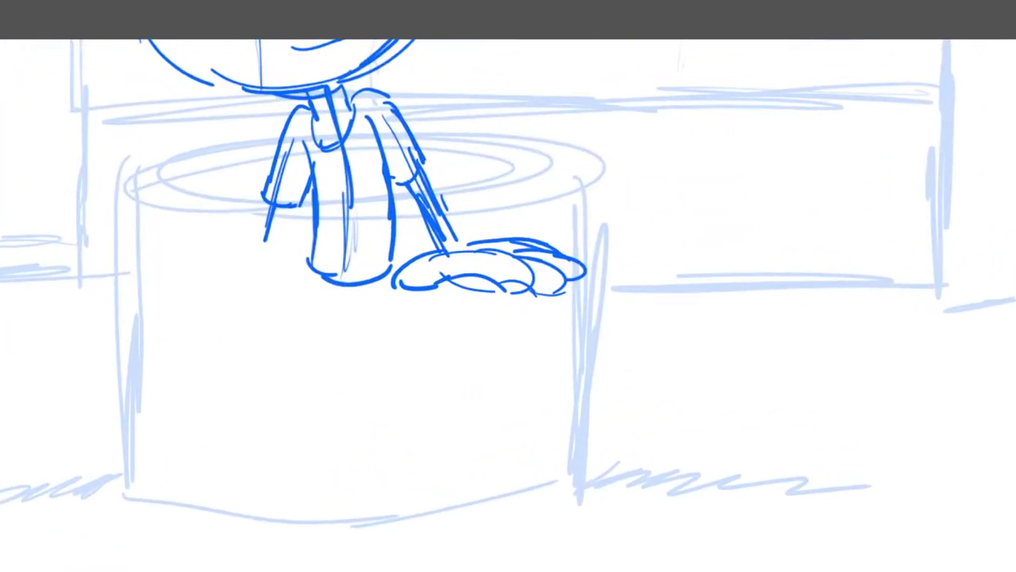
{"action": "mouse_move", "coordinate": [314, 266]}
{"action": "left_mouse_down"}
{"action": "mouse_move", "coordinate": [373, 323]}
{"action": "mouse_move", "coordinate": [311, 274]}
{"action": "left_mouse_up"}
{"action": "mouse_move", "coordinate": [380, 305]}
{"action": "left_mouse_down"}
{"action": "mouse_move", "coordinate": [325, 337]}
{"action": "mouse_move", "coordinate": [378, 306]}
{"action": "mouse_move", "coordinate": [386, 277]}
{"action": "left_mouse_up"}
{"action": "mouse_move", "coordinate": [309, 272]}
{"action": "left_mouse_down"}
{"action": "mouse_move", "coordinate": [261, 296]}
{"action": "mouse_move", "coordinate": [316, 289]}
{"action": "mouse_move", "coordinate": [324, 345]}
{"action": "left_mouse_up"}
{"action": "mouse_move", "coordinate": [297, 306]}
{"action": "left_mouse_down"}
{"action": "mouse_move", "coordinate": [270, 340]}
{"action": "mouse_move", "coordinate": [271, 403]}
{"action": "left_mouse_up"}
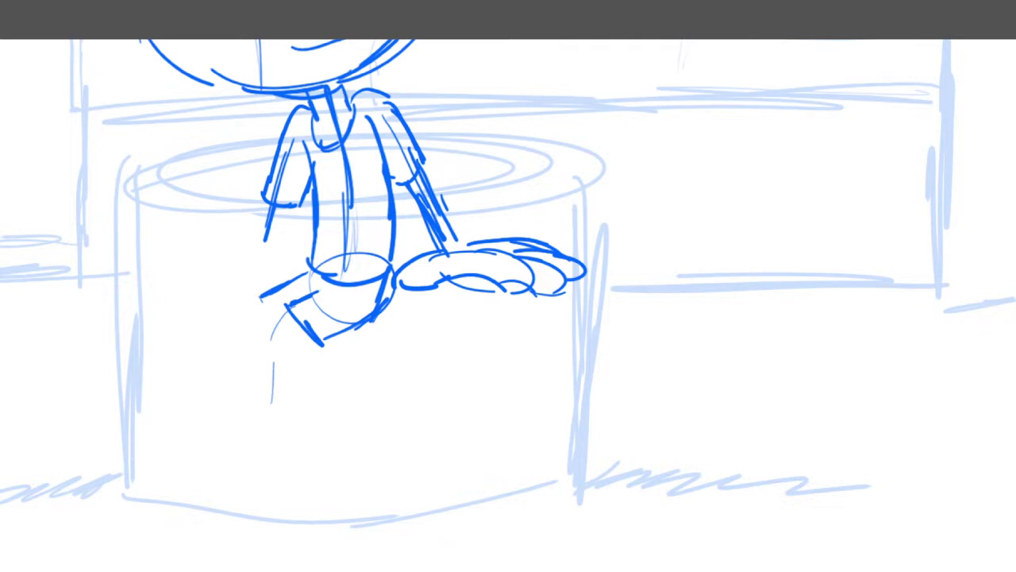
Undo the rough thigh and lower leg strokes, keeping the round hips.
{"action": "key", "text": "ctrl+z"}
{"action": "key", "text": "ctrl+z"}
{"action": "key", "text": "ctrl+z"}
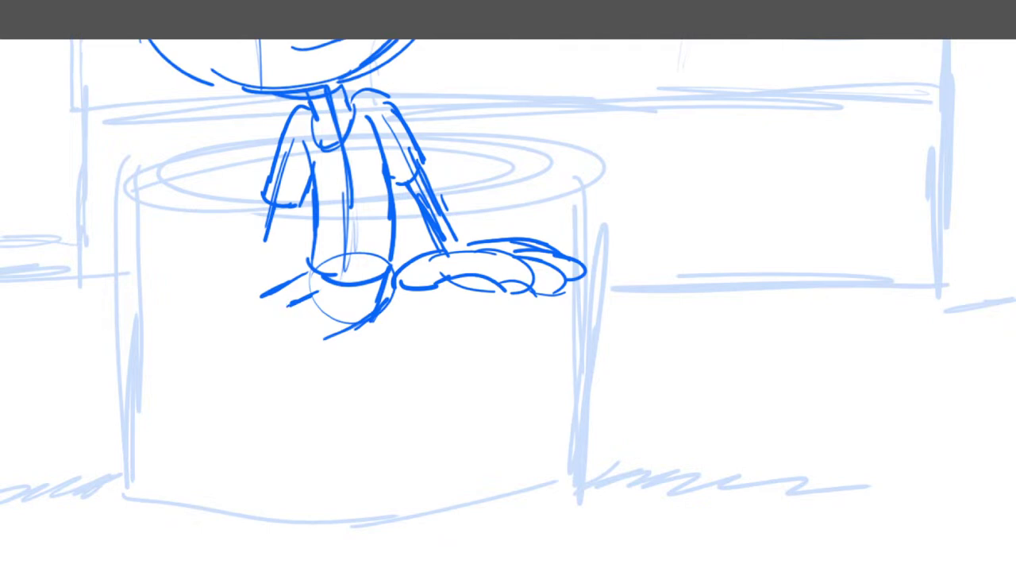
{"action": "key", "text": "ctrl+z"}
{"action": "key", "text": "ctrl+z"}
{"action": "key", "text": "ctrl+z"}
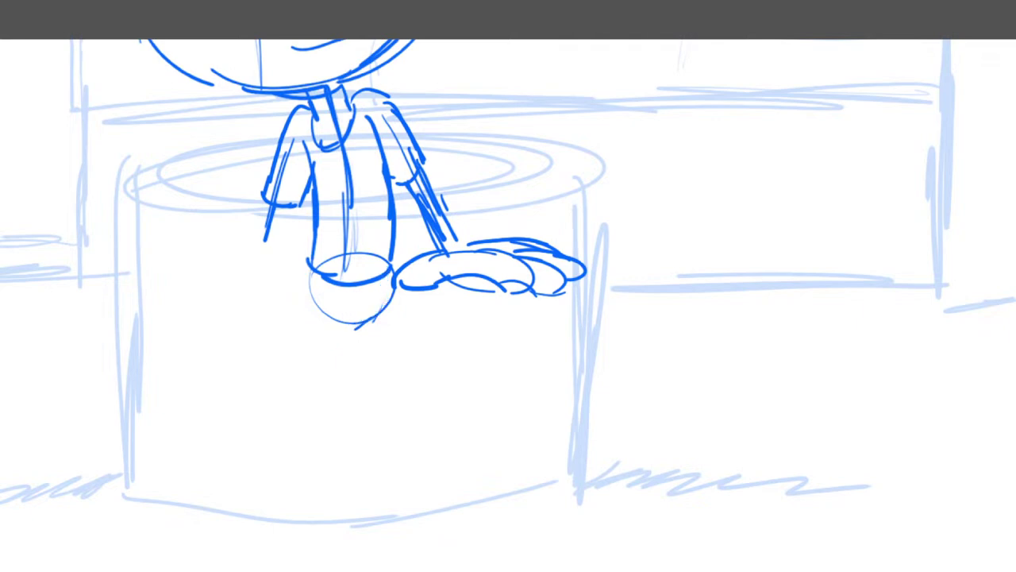
Redraw the thigh extending from the hips to the knee, using overlapping circles for its volume, and start the far leg.
{"action": "mouse_move", "coordinate": [326, 290]}
{"action": "left_mouse_down"}
{"action": "mouse_move", "coordinate": [353, 347]}
{"action": "mouse_move", "coordinate": [278, 363]}
{"action": "mouse_move", "coordinate": [256, 350]}
{"action": "mouse_move", "coordinate": [315, 367]}
{"action": "left_mouse_up"}
{"action": "mouse_move", "coordinate": [302, 322]}
{"action": "left_mouse_down"}
{"action": "mouse_move", "coordinate": [316, 338]}
{"action": "mouse_move", "coordinate": [314, 381]}
{"action": "left_mouse_up"}
{"action": "left_click_drag", "start_coordinate": [310, 385], "coordinate": [387, 304]}
{"action": "left_click_drag", "start_coordinate": [364, 320], "coordinate": [391, 299]}
{"action": "mouse_move", "coordinate": [280, 317]}
{"action": "left_mouse_down"}
{"action": "mouse_move", "coordinate": [331, 284]}
{"action": "mouse_move", "coordinate": [305, 302]}
{"action": "left_mouse_up"}
{"action": "mouse_move", "coordinate": [311, 269]}
{"action": "left_mouse_down"}
{"action": "mouse_move", "coordinate": [253, 305]}
{"action": "mouse_move", "coordinate": [279, 319]}
{"action": "mouse_move", "coordinate": [271, 397]}
{"action": "left_mouse_up"}
{"action": "left_click_drag", "start_coordinate": [275, 341], "coordinate": [274, 414]}
{"action": "left_click_drag", "start_coordinate": [311, 369], "coordinate": [305, 405]}
{"action": "left_click_drag", "start_coordinate": [356, 347], "coordinate": [346, 356]}
{"action": "left_click_drag", "start_coordinate": [398, 300], "coordinate": [380, 313]}
Rough in the wider top edge of the ottoman on both sides of the seated boy.
{"action": "mouse_move", "coordinate": [477, 340]}
{"action": "left_mouse_down"}
{"action": "mouse_move", "coordinate": [597, 269]}
{"action": "mouse_move", "coordinate": [624, 269]}
{"action": "left_mouse_up"}
{"action": "mouse_move", "coordinate": [635, 227]}
{"action": "left_mouse_down"}
{"action": "mouse_move", "coordinate": [513, 224]}
{"action": "mouse_move", "coordinate": [659, 233]}
{"action": "left_mouse_up"}
{"action": "left_click_drag", "start_coordinate": [251, 213], "coordinate": [145, 240]}
{"action": "left_click_drag", "start_coordinate": [156, 262], "coordinate": [156, 270]}
{"action": "left_click_drag", "start_coordinate": [219, 330], "coordinate": [240, 291]}
{"action": "scroll", "coordinate": [434, 377], "scroll_direction": "down", "scroll_amount": 4}
{"action": "scroll", "coordinate": [450, 384], "scroll_direction": "down", "scroll_amount": 3}
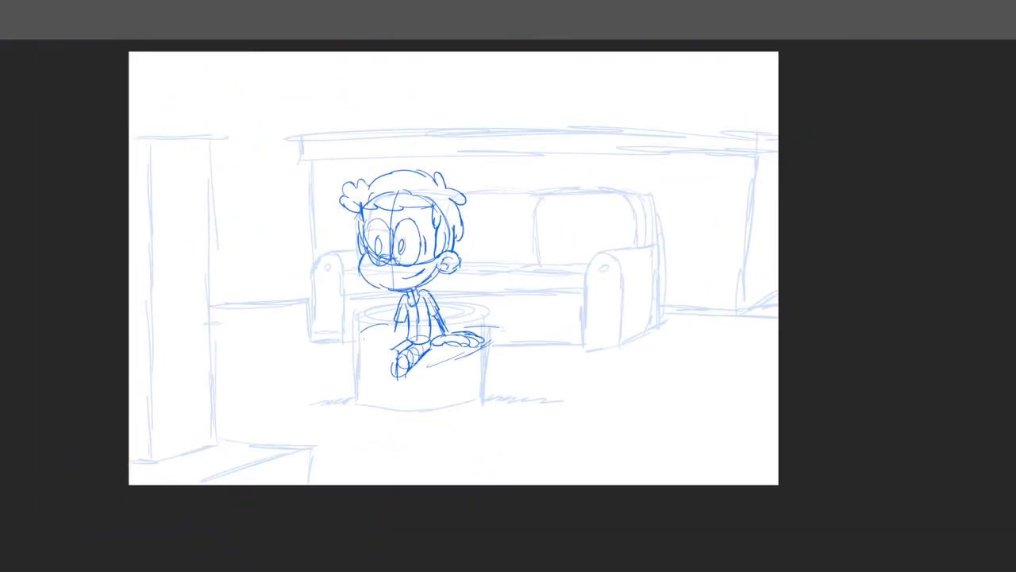
Draw the near lower leg hanging from the knee, with trouser cuff, ankle and a large oval shoe.
{"action": "scroll", "coordinate": [444, 387], "scroll_direction": "up", "scroll_amount": 8}
{"action": "left_click_drag", "start_coordinate": [327, 296], "coordinate": [328, 441]}
{"action": "left_click_drag", "start_coordinate": [286, 326], "coordinate": [287, 427]}
{"action": "left_click_drag", "start_coordinate": [285, 359], "coordinate": [322, 354]}
{"action": "left_click_drag", "start_coordinate": [285, 370], "coordinate": [321, 364]}
{"action": "left_click_drag", "start_coordinate": [284, 422], "coordinate": [328, 435]}
{"action": "left_click_drag", "start_coordinate": [340, 419], "coordinate": [331, 439]}
{"action": "mouse_move", "coordinate": [285, 406]}
{"action": "left_mouse_down"}
{"action": "mouse_move", "coordinate": [241, 470]}
{"action": "mouse_move", "coordinate": [214, 485]}
{"action": "mouse_move", "coordinate": [219, 514]}
{"action": "left_mouse_up"}
{"action": "mouse_move", "coordinate": [249, 520]}
{"action": "left_mouse_down"}
{"action": "mouse_move", "coordinate": [336, 470]}
{"action": "mouse_move", "coordinate": [353, 402]}
{"action": "mouse_move", "coordinate": [349, 432]}
{"action": "left_mouse_up"}
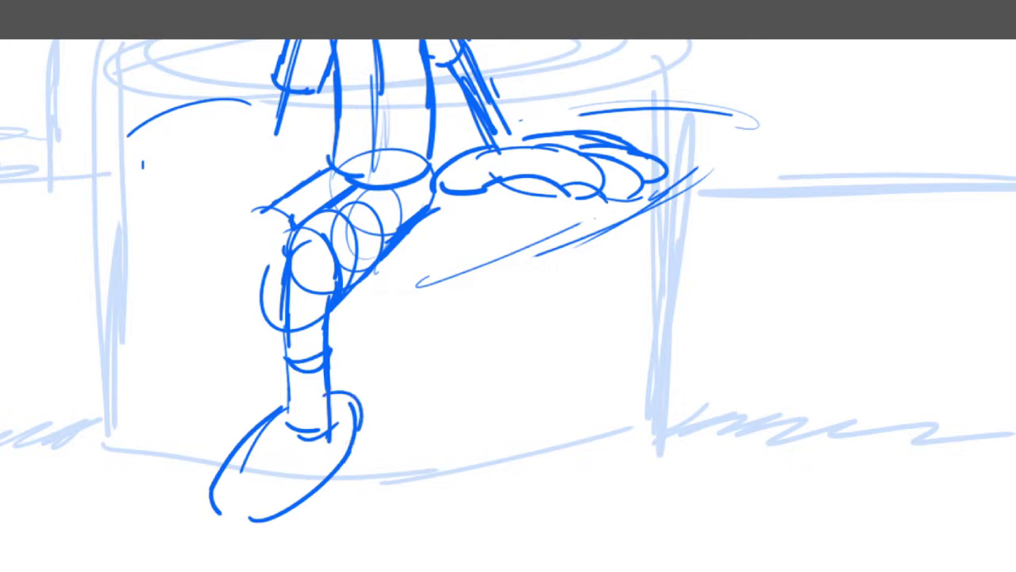
Draw the far leg behind the near one, with its knee, cuff, ankle and partly hidden shoe.
{"action": "left_click_drag", "start_coordinate": [273, 223], "coordinate": [251, 356]}
{"action": "left_click_drag", "start_coordinate": [252, 327], "coordinate": [242, 389]}
{"action": "mouse_move", "coordinate": [251, 350]}
{"action": "left_mouse_down"}
{"action": "mouse_move", "coordinate": [292, 359]}
{"action": "mouse_move", "coordinate": [237, 403]}
{"action": "mouse_move", "coordinate": [283, 410]}
{"action": "mouse_move", "coordinate": [195, 435]}
{"action": "mouse_move", "coordinate": [163, 479]}
{"action": "left_mouse_up"}
{"action": "left_click_drag", "start_coordinate": [219, 413], "coordinate": [178, 465]}
{"action": "left_click_drag", "start_coordinate": [177, 476], "coordinate": [170, 498]}
{"action": "left_click_drag", "start_coordinate": [253, 246], "coordinate": [273, 209]}
Draw the left-hand forearm and a hand with fingers resting on the ottoman beside the thigh.
{"action": "left_click_drag", "start_coordinate": [323, 93], "coordinate": [308, 134]}
{"action": "left_click_drag", "start_coordinate": [309, 119], "coordinate": [301, 152]}
{"action": "left_click_drag", "start_coordinate": [318, 93], "coordinate": [306, 125]}
{"action": "mouse_move", "coordinate": [306, 127]}
{"action": "left_mouse_down"}
{"action": "mouse_move", "coordinate": [296, 164]}
{"action": "mouse_move", "coordinate": [211, 191]}
{"action": "mouse_move", "coordinate": [284, 198]}
{"action": "left_mouse_up"}
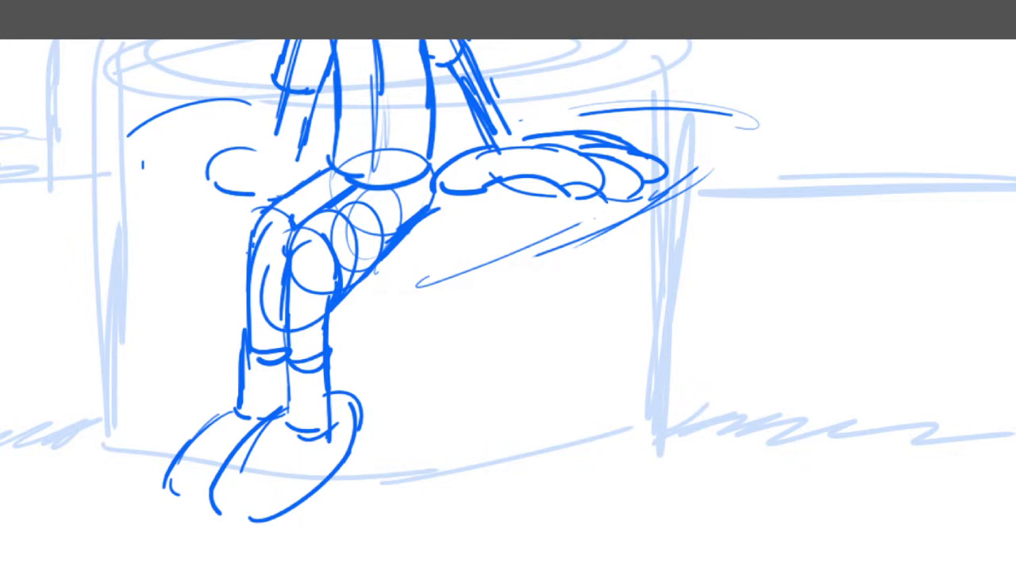
{"action": "mouse_move", "coordinate": [281, 113]}
{"action": "left_mouse_down"}
{"action": "mouse_move", "coordinate": [278, 147]}
{"action": "mouse_move", "coordinate": [270, 142]}
{"action": "mouse_move", "coordinate": [302, 155]}
{"action": "mouse_move", "coordinate": [302, 179]}
{"action": "mouse_move", "coordinate": [228, 129]}
{"action": "mouse_move", "coordinate": [264, 138]}
{"action": "mouse_move", "coordinate": [214, 146]}
{"action": "left_mouse_up"}
{"action": "mouse_move", "coordinate": [205, 149]}
{"action": "left_mouse_down"}
{"action": "mouse_move", "coordinate": [195, 160]}
{"action": "mouse_move", "coordinate": [278, 179]}
{"action": "mouse_move", "coordinate": [235, 205]}
{"action": "mouse_move", "coordinate": [263, 216]}
{"action": "mouse_move", "coordinate": [276, 206]}
{"action": "left_mouse_up"}
{"action": "left_click_drag", "start_coordinate": [306, 127], "coordinate": [293, 187]}
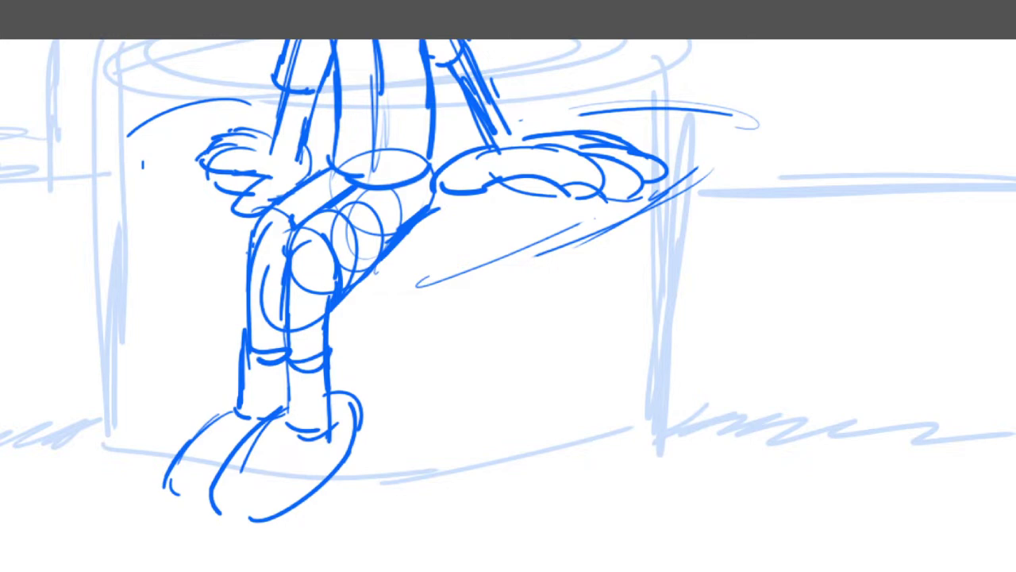
{"action": "mouse_move", "coordinate": [200, 165]}
{"action": "left_mouse_down"}
{"action": "mouse_move", "coordinate": [184, 172]}
{"action": "mouse_move", "coordinate": [194, 169]}
{"action": "left_mouse_up"}
{"action": "mouse_move", "coordinate": [224, 175]}
{"action": "left_mouse_down"}
{"action": "mouse_move", "coordinate": [215, 181]}
{"action": "mouse_move", "coordinate": [197, 149]}
{"action": "mouse_move", "coordinate": [171, 152]}
{"action": "left_mouse_up"}
Outline the ottoman's curved top around the left-hand hand and start its two outer sides.
{"action": "mouse_move", "coordinate": [259, 119]}
{"action": "left_mouse_down"}
{"action": "mouse_move", "coordinate": [97, 132]}
{"action": "mouse_move", "coordinate": [140, 186]}
{"action": "mouse_move", "coordinate": [253, 238]}
{"action": "left_mouse_up"}
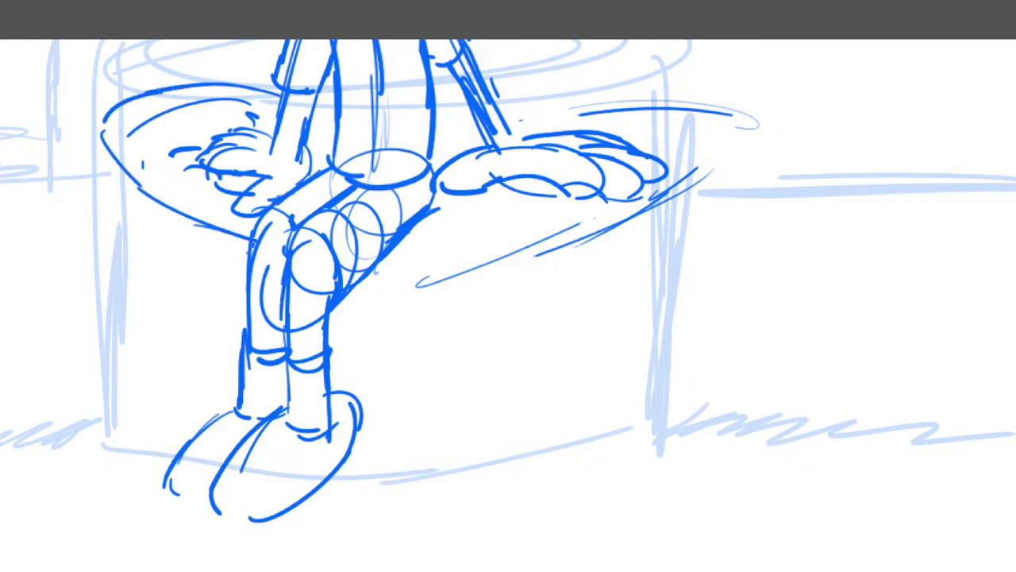
{"action": "key", "text": "ctrl+minus"}
{"action": "key", "text": "ctrl+minus"}
{"action": "key", "text": "ctrl+minus"}
{"action": "left_click_drag", "start_coordinate": [257, 185], "coordinate": [276, 263]}
{"action": "left_click_drag", "start_coordinate": [652, 184], "coordinate": [627, 270]}
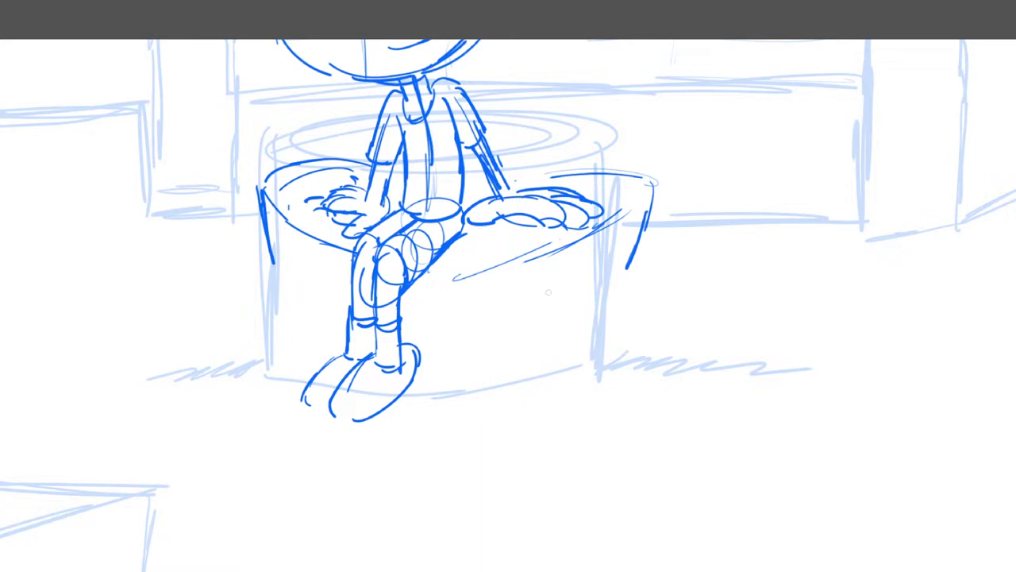
Sketch a few curved wood grain lines across the front of the tree stump.
{"action": "left_click_drag", "start_coordinate": [426, 319], "coordinate": [516, 308]}
{"action": "left_click_drag", "start_coordinate": [453, 328], "coordinate": [556, 295]}
{"action": "left_click_drag", "start_coordinate": [525, 264], "coordinate": [488, 271]}
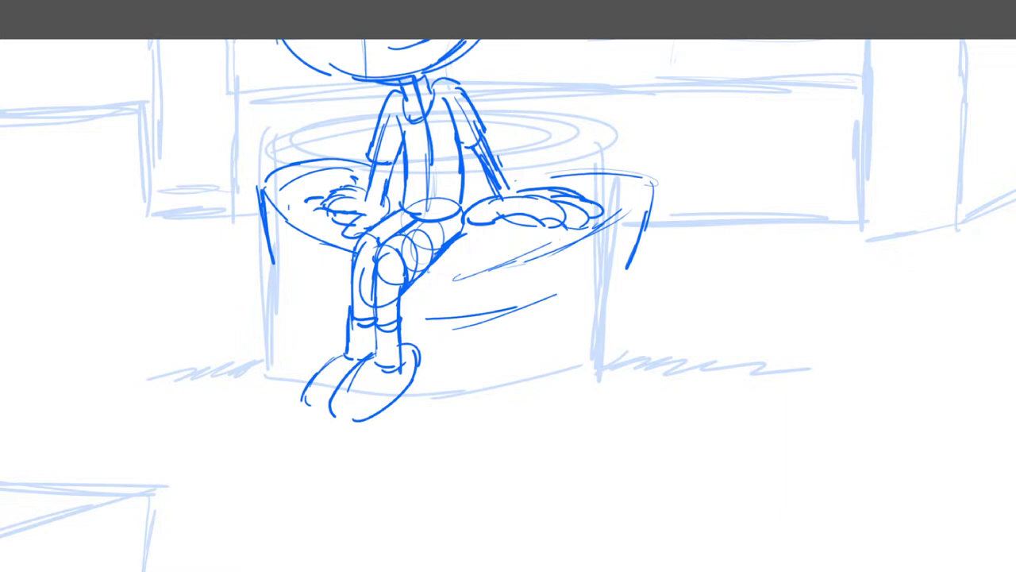
Sketch the stump's flared sides with broken branch stubs and close its outline with curved base strokes.
{"action": "mouse_move", "coordinate": [617, 287]}
{"action": "left_mouse_down"}
{"action": "mouse_move", "coordinate": [662, 292]}
{"action": "mouse_move", "coordinate": [662, 303]}
{"action": "mouse_move", "coordinate": [620, 308]}
{"action": "mouse_move", "coordinate": [649, 236]}
{"action": "mouse_move", "coordinate": [635, 391]}
{"action": "left_mouse_up"}
{"action": "left_click_drag", "start_coordinate": [643, 405], "coordinate": [561, 416]}
{"action": "left_click_drag", "start_coordinate": [516, 411], "coordinate": [415, 422]}
{"action": "left_click_drag", "start_coordinate": [430, 428], "coordinate": [306, 418]}
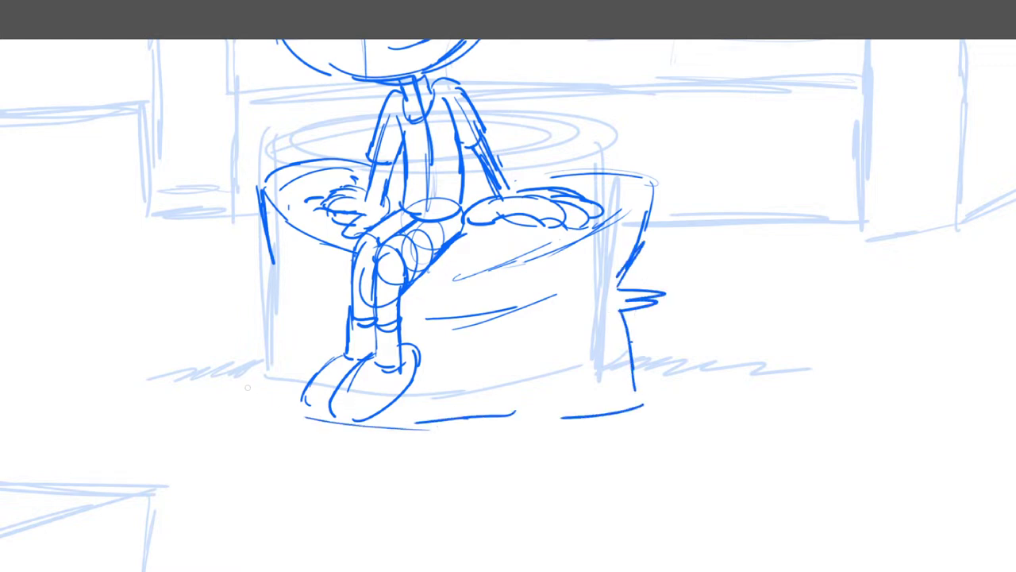
{"action": "mouse_move", "coordinate": [267, 246]}
{"action": "left_mouse_down"}
{"action": "mouse_move", "coordinate": [276, 292]}
{"action": "mouse_move", "coordinate": [291, 308]}
{"action": "mouse_move", "coordinate": [252, 314]}
{"action": "mouse_move", "coordinate": [284, 325]}
{"action": "mouse_move", "coordinate": [295, 317]}
{"action": "mouse_move", "coordinate": [266, 380]}
{"action": "left_mouse_up"}
{"action": "mouse_move", "coordinate": [254, 379]}
{"action": "left_mouse_down"}
{"action": "mouse_move", "coordinate": [253, 391]}
{"action": "mouse_move", "coordinate": [321, 419]}
{"action": "left_mouse_up"}
{"action": "left_click_drag", "start_coordinate": [303, 417], "coordinate": [354, 428]}
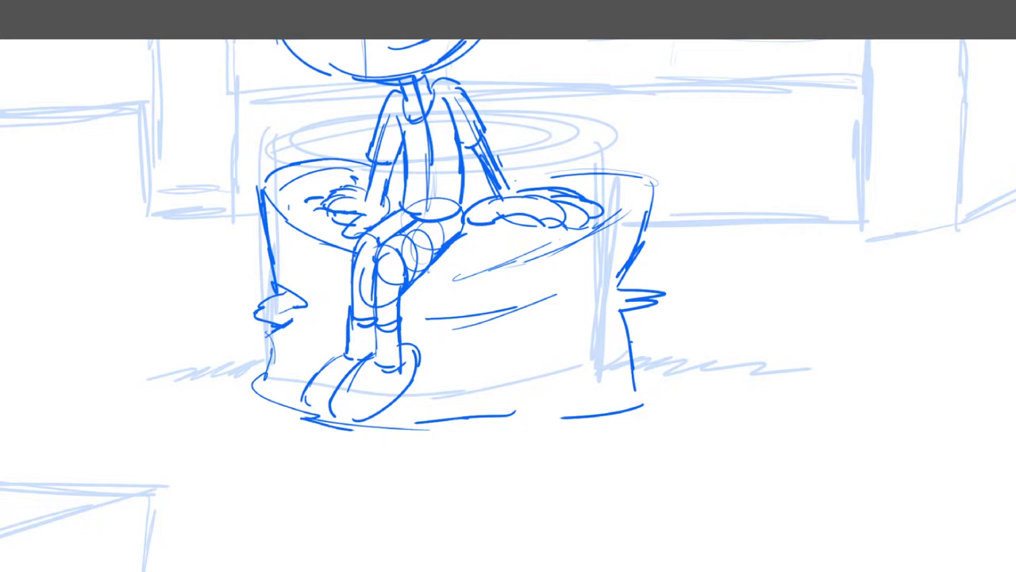
Darken the hairline curves above the boy's forehead and shade in both pupils.
{"action": "scroll", "coordinate": [410, 348], "scroll_direction": "down", "scroll_amount": 10}
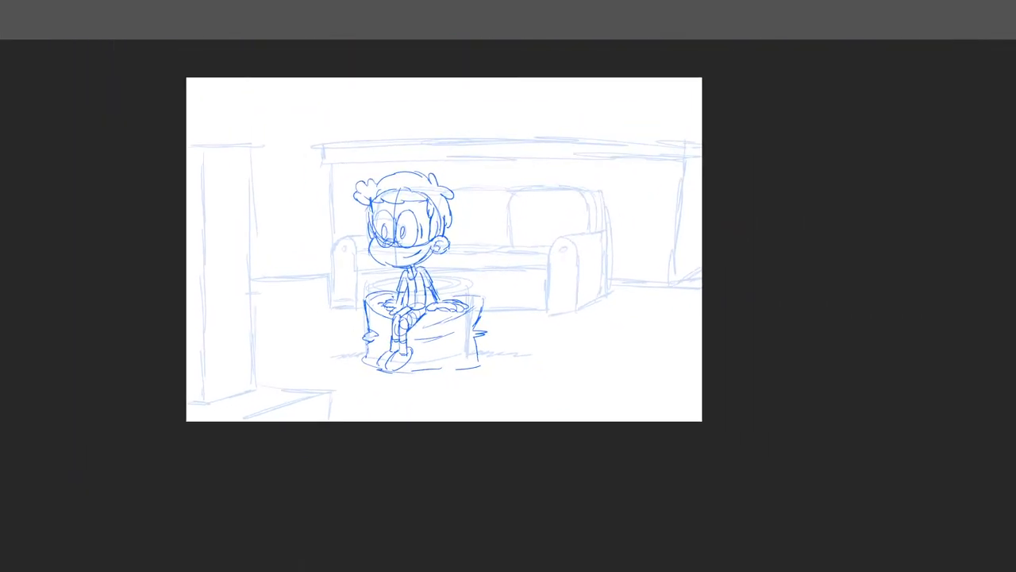
{"action": "scroll", "coordinate": [426, 266], "scroll_direction": "up", "scroll_amount": 10}
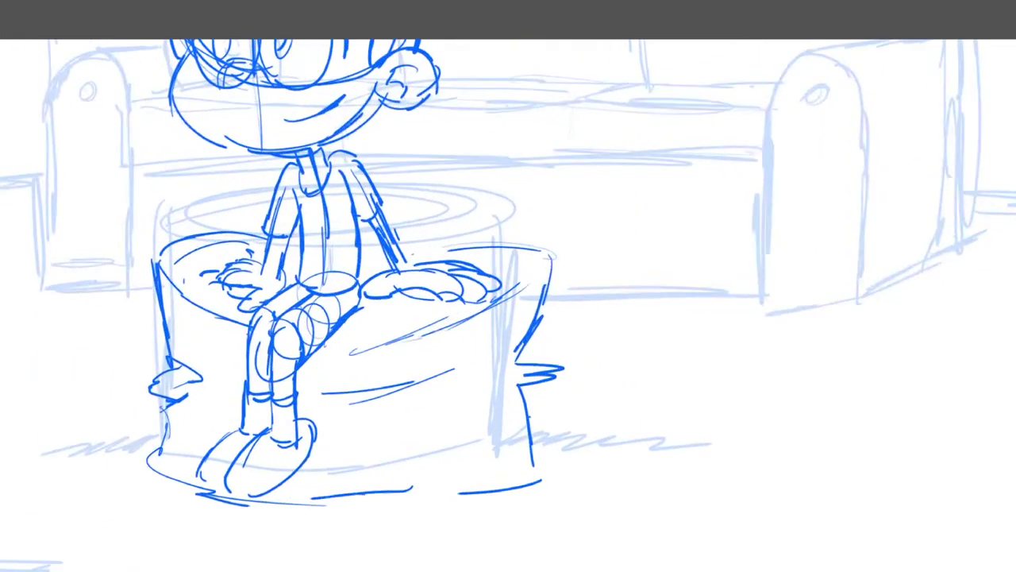
{"action": "left_click_drag", "start_coordinate": [444, 254], "coordinate": [500, 395]}
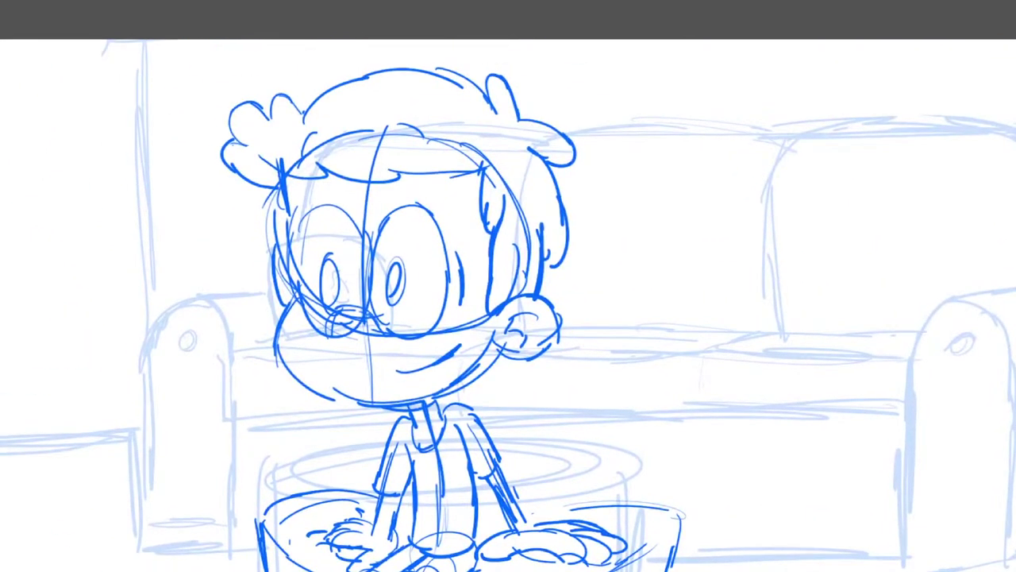
{"action": "left_click_drag", "start_coordinate": [301, 156], "coordinate": [327, 133]}
{"action": "left_click_drag", "start_coordinate": [394, 123], "coordinate": [426, 140]}
{"action": "mouse_move", "coordinate": [322, 270]}
{"action": "left_mouse_down"}
{"action": "mouse_move", "coordinate": [333, 259]}
{"action": "mouse_move", "coordinate": [327, 306]}
{"action": "left_mouse_up"}
{"action": "left_click_drag", "start_coordinate": [397, 262], "coordinate": [389, 308]}
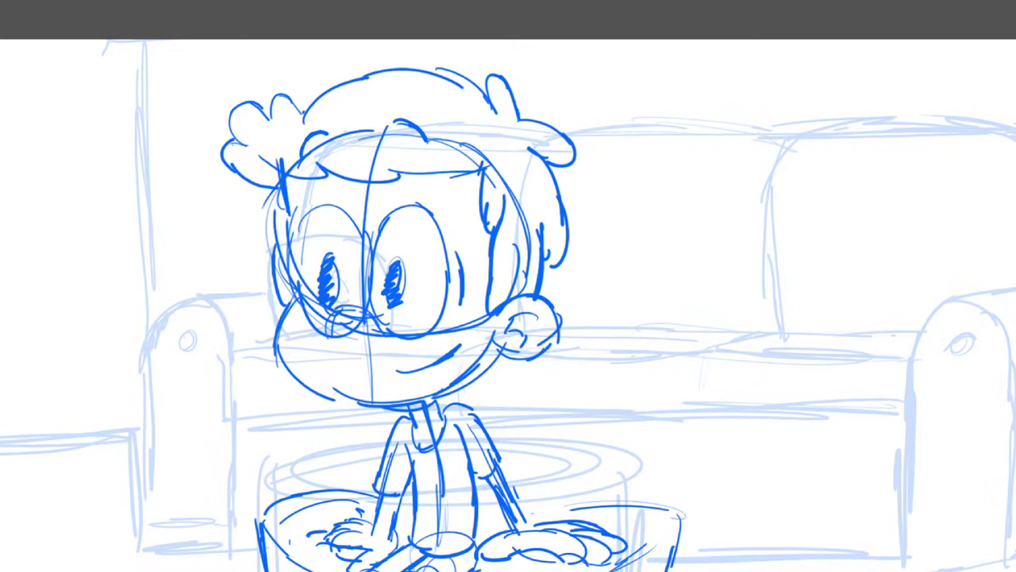
Reinforce the stump's top rim and right edge and add another thin grain line on its front.
{"action": "scroll", "coordinate": [409, 238], "scroll_direction": "down", "scroll_amount": 6}
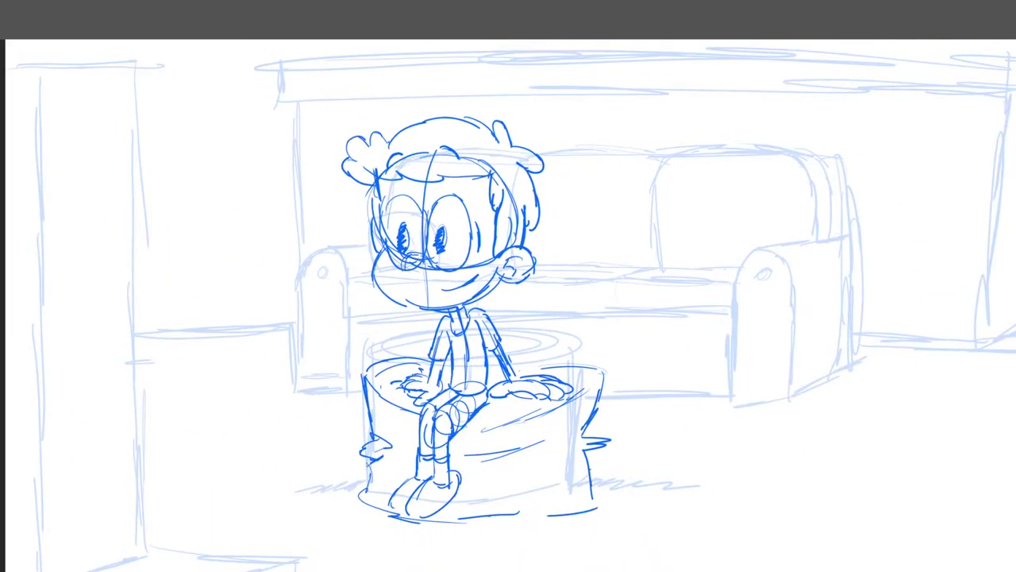
{"action": "scroll", "coordinate": [472, 436], "scroll_direction": "up", "scroll_amount": 5}
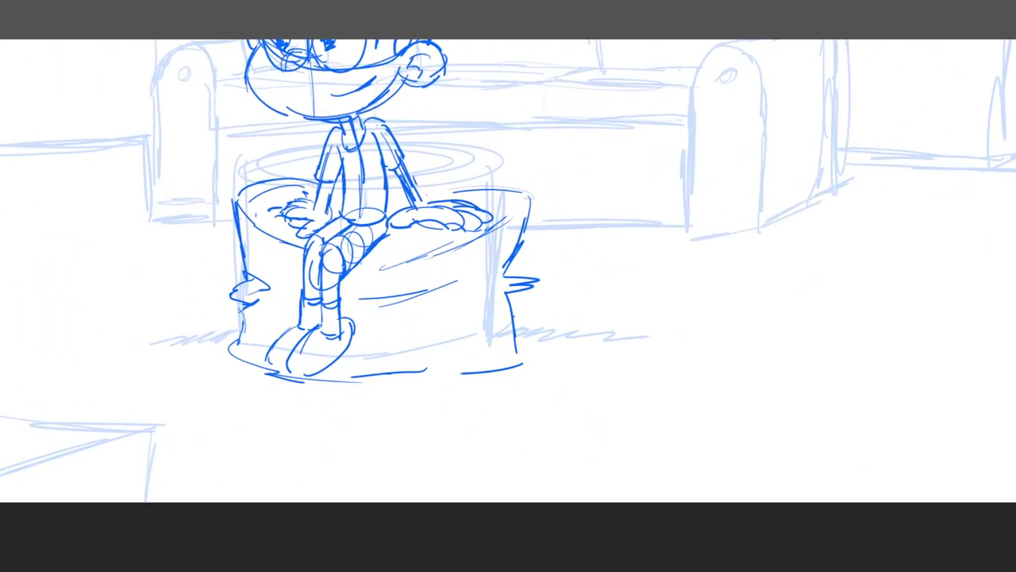
{"action": "left_click_drag", "start_coordinate": [386, 190], "coordinate": [438, 188]}
{"action": "mouse_move", "coordinate": [449, 188]}
{"action": "left_mouse_down"}
{"action": "mouse_move", "coordinate": [535, 193]}
{"action": "mouse_move", "coordinate": [504, 230]}
{"action": "mouse_move", "coordinate": [387, 261]}
{"action": "left_mouse_up"}
{"action": "left_click_drag", "start_coordinate": [543, 195], "coordinate": [515, 267]}
{"action": "left_click_drag", "start_coordinate": [527, 229], "coordinate": [508, 268]}
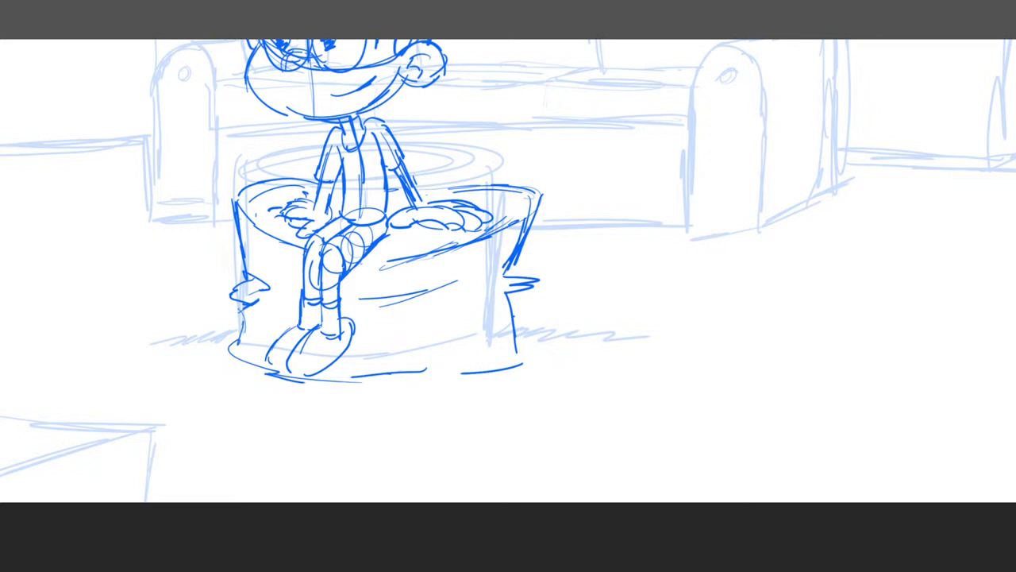
{"action": "scroll", "coordinate": [562, 370], "scroll_direction": "down", "scroll_amount": 6}
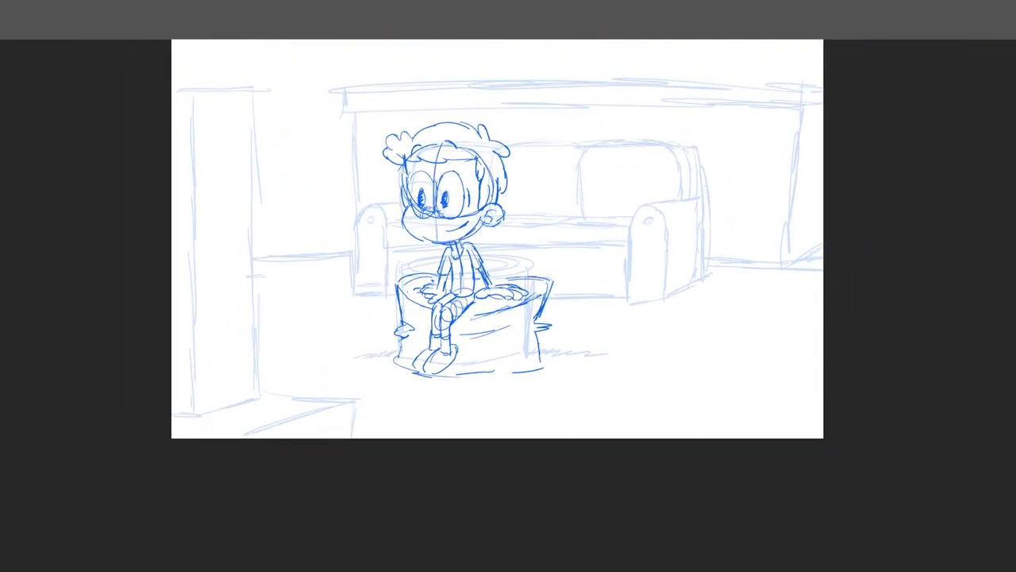
{"action": "scroll", "coordinate": [594, 397], "scroll_direction": "up", "scroll_amount": 6}
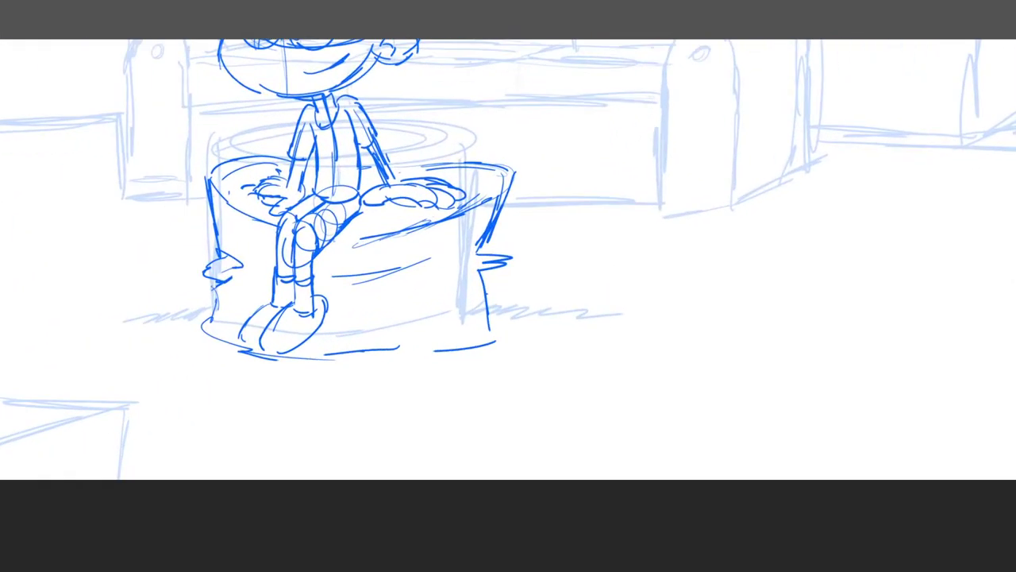
{"action": "left_click_drag", "start_coordinate": [349, 283], "coordinate": [419, 287]}
{"action": "scroll", "coordinate": [451, 379], "scroll_direction": "down", "scroll_amount": 9}
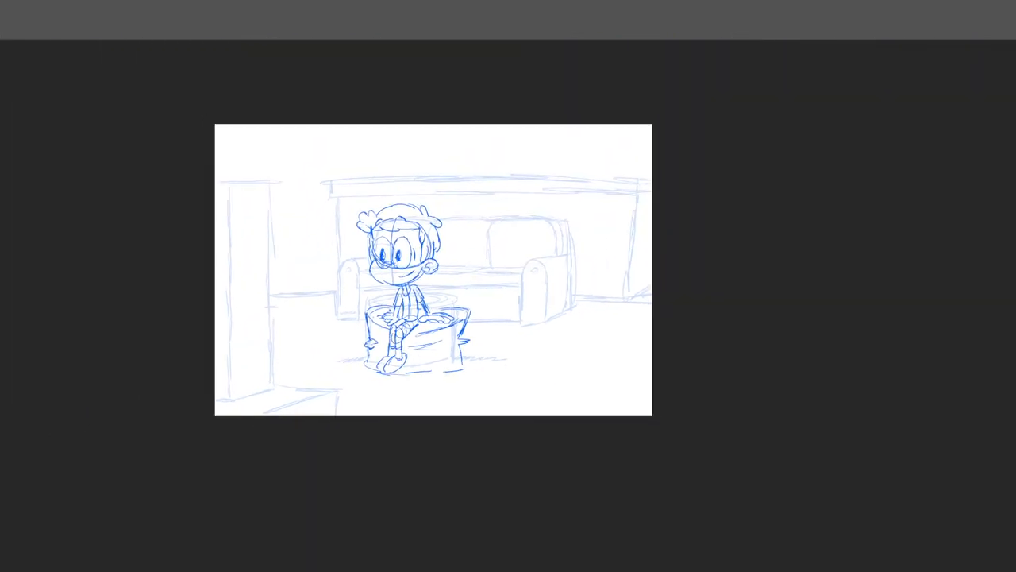
Draw three curved horizontal bands across the boy's shirt at the hem, waist and chest.
{"action": "scroll", "coordinate": [564, 386], "scroll_direction": "up", "scroll_amount": 5}
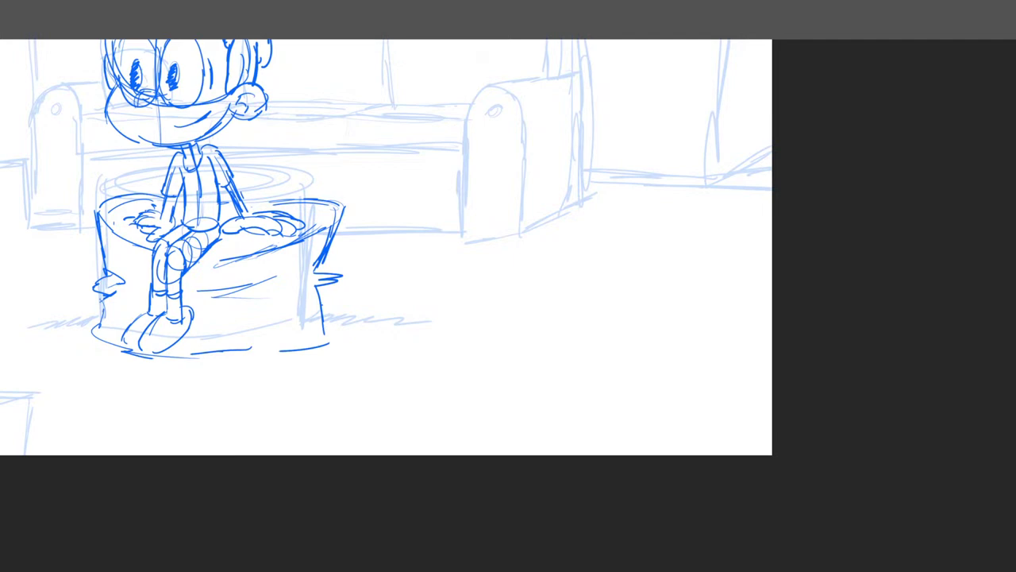
{"action": "left_click_drag", "start_coordinate": [389, 246], "coordinate": [627, 317]}
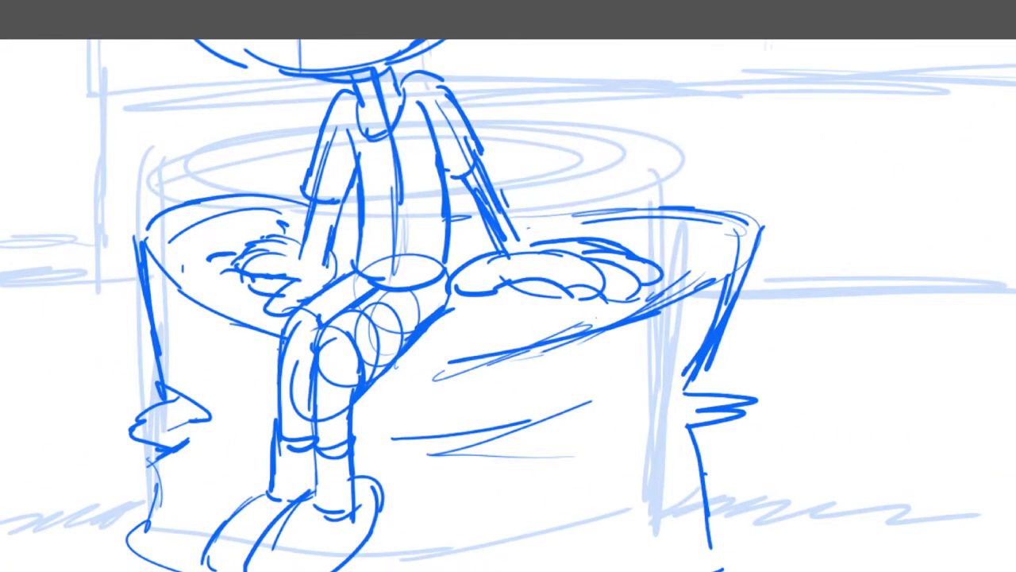
{"action": "left_click_drag", "start_coordinate": [362, 252], "coordinate": [443, 260]}
{"action": "mouse_move", "coordinate": [363, 213]}
{"action": "left_mouse_down"}
{"action": "mouse_move", "coordinate": [440, 219]}
{"action": "mouse_move", "coordinate": [467, 201]}
{"action": "left_mouse_up"}
{"action": "left_click_drag", "start_coordinate": [362, 168], "coordinate": [439, 176]}
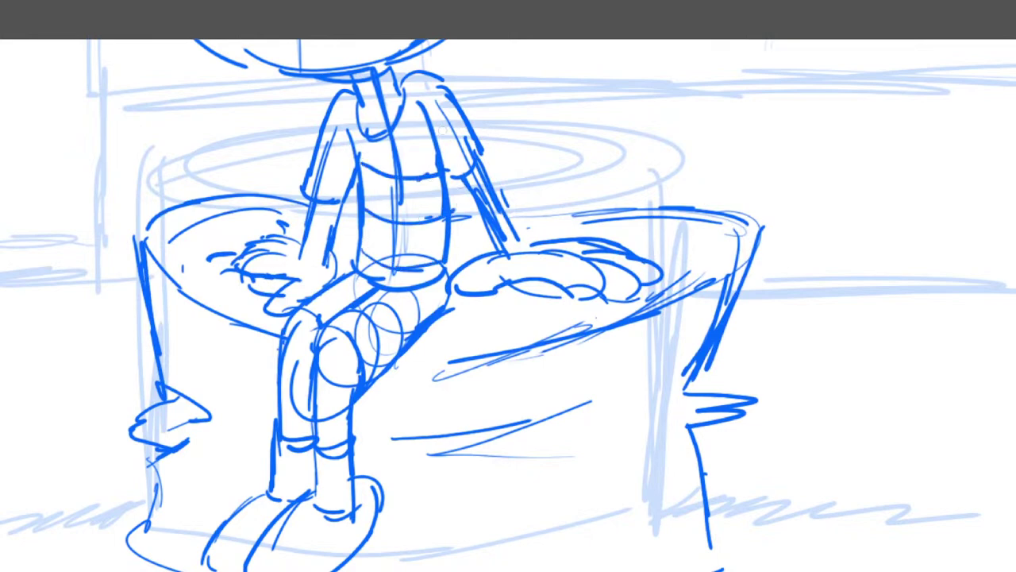
Define the shirt's armhole lines and draw stripes around both sleeves.
{"action": "left_click_drag", "start_coordinate": [354, 90], "coordinate": [342, 138]}
{"action": "left_click_drag", "start_coordinate": [419, 75], "coordinate": [433, 98]}
{"action": "left_click_drag", "start_coordinate": [439, 149], "coordinate": [480, 129]}
{"action": "left_click_drag", "start_coordinate": [337, 176], "coordinate": [353, 163]}
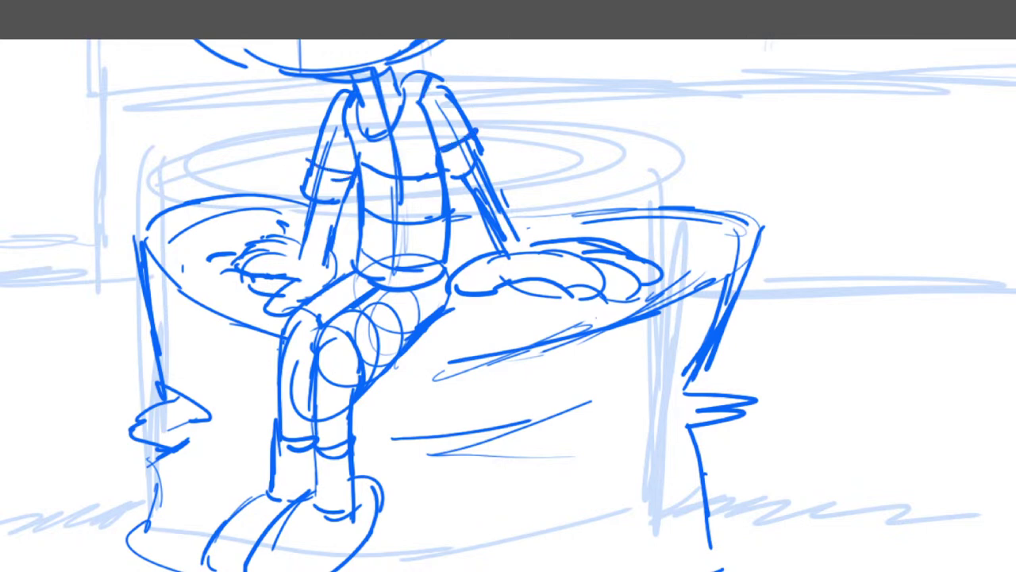
{"action": "left_click_drag", "start_coordinate": [309, 189], "coordinate": [349, 181]}
{"action": "left_click_drag", "start_coordinate": [446, 171], "coordinate": [474, 159]}
{"action": "left_click_drag", "start_coordinate": [325, 129], "coordinate": [350, 135]}
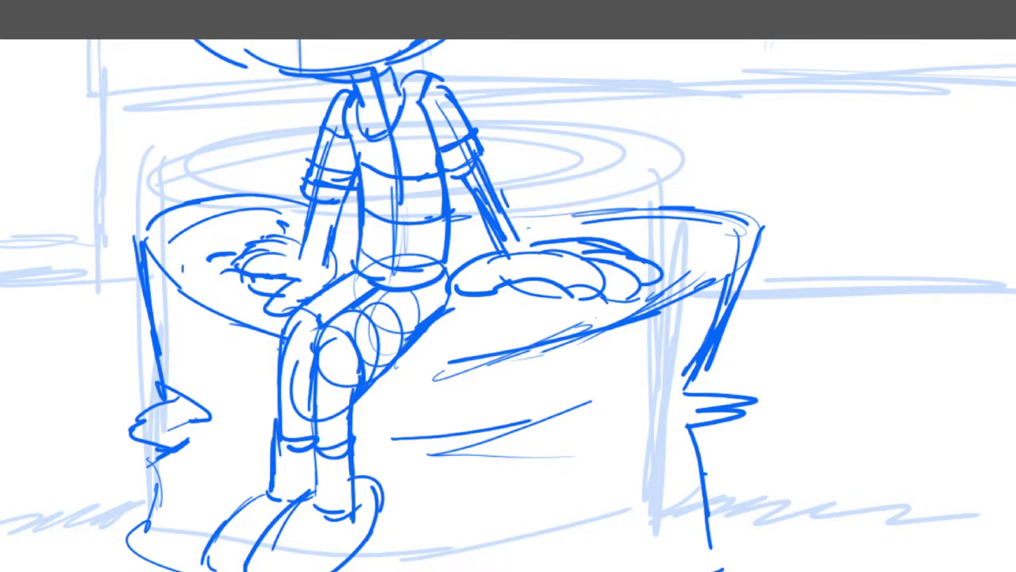
Sketch a higher horizontal line on the back wall between the pillar and the couch area, and erase the old line.
{"action": "scroll", "coordinate": [362, 263], "scroll_direction": "down", "scroll_amount": 5}
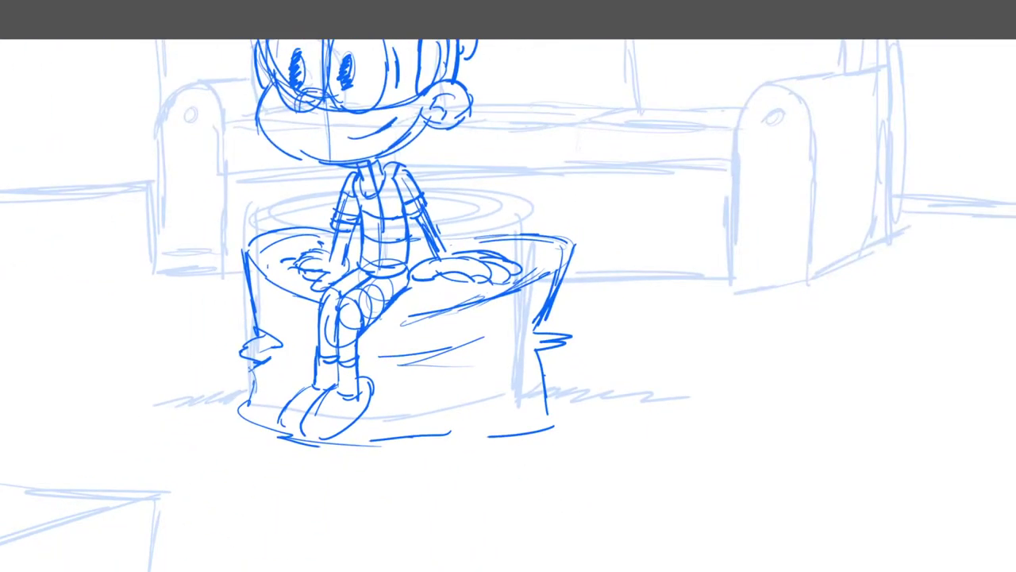
{"action": "scroll", "coordinate": [374, 334], "scroll_direction": "down", "scroll_amount": 7}
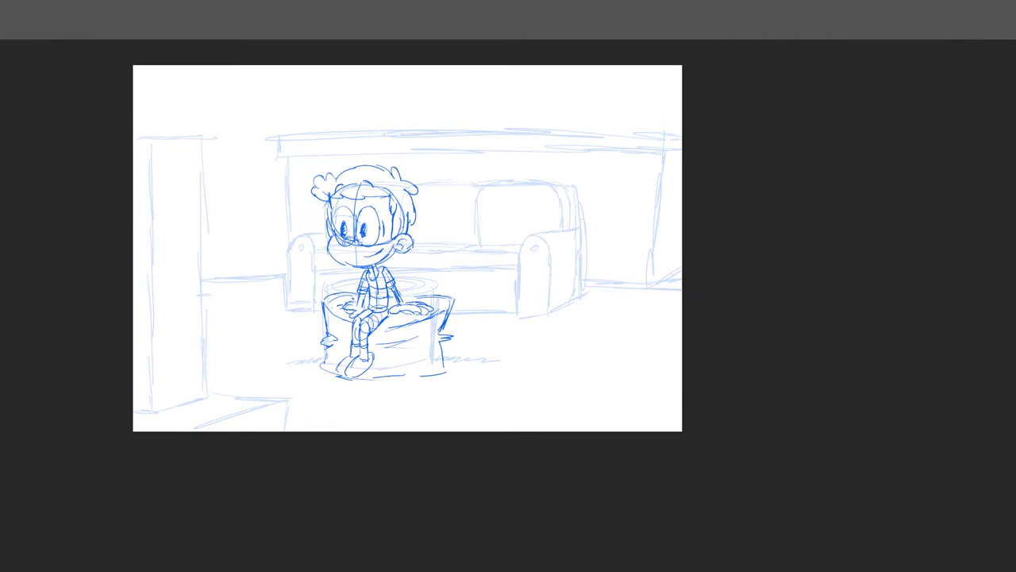
{"action": "scroll", "coordinate": [502, 370], "scroll_direction": "down", "scroll_amount": 2}
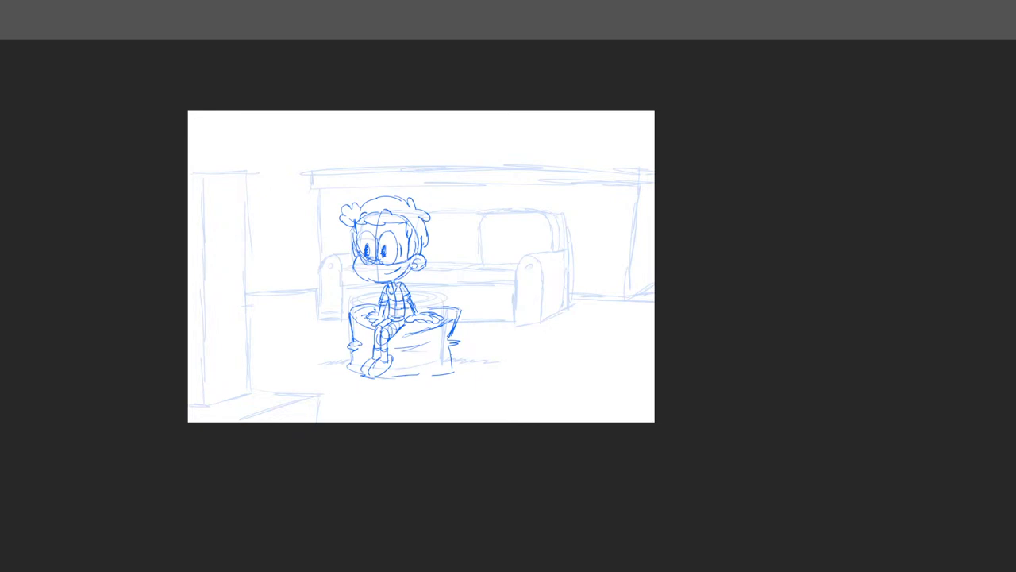
{"action": "left_click_drag", "start_coordinate": [307, 233], "coordinate": [260, 239]}
{"action": "scroll", "coordinate": [376, 169], "scroll_direction": "up", "scroll_amount": 1}
{"action": "scroll", "coordinate": [320, 288], "scroll_direction": "up", "scroll_amount": 5}
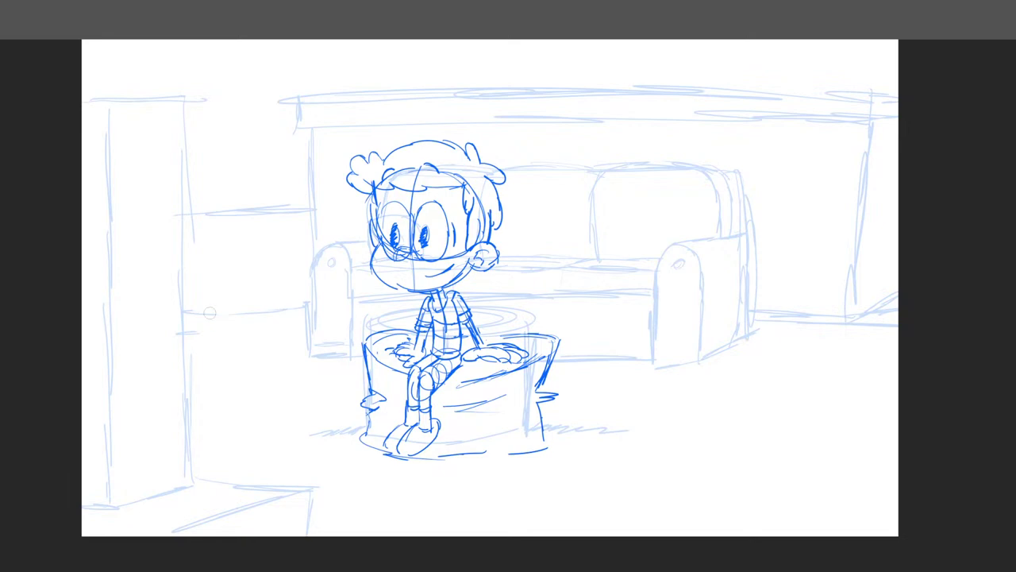
Sketch a narrow window with vertical frame lines and crossbars on the back wall beside the pillar.
{"action": "left_click_drag", "start_coordinate": [320, 137], "coordinate": [442, 209]}
{"action": "scroll", "coordinate": [442, 209], "scroll_direction": "up", "scroll_amount": 8}
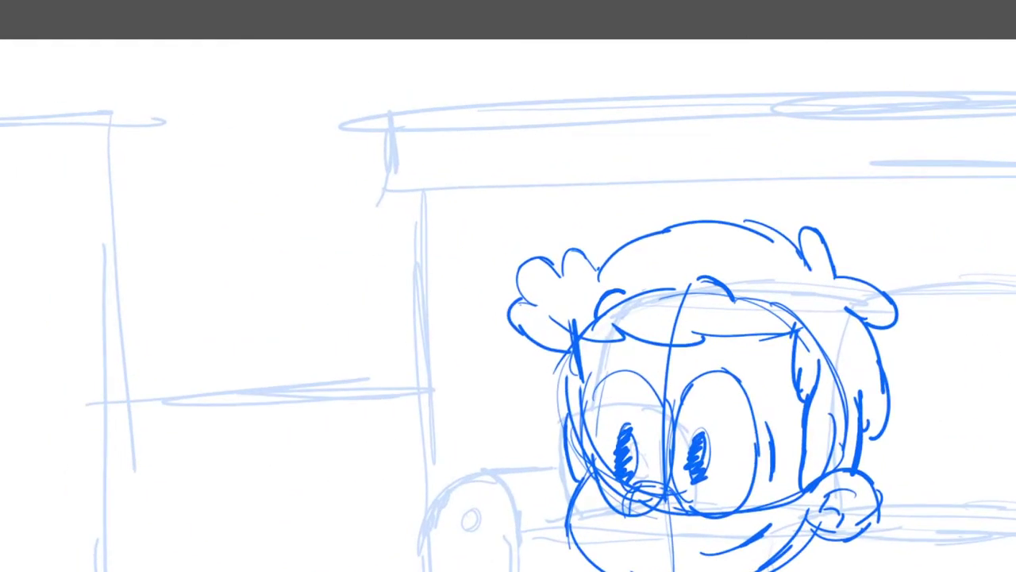
{"action": "mouse_move", "coordinate": [167, 108]}
{"action": "left_mouse_down"}
{"action": "mouse_move", "coordinate": [269, 105]}
{"action": "mouse_move", "coordinate": [157, 149]}
{"action": "left_mouse_up"}
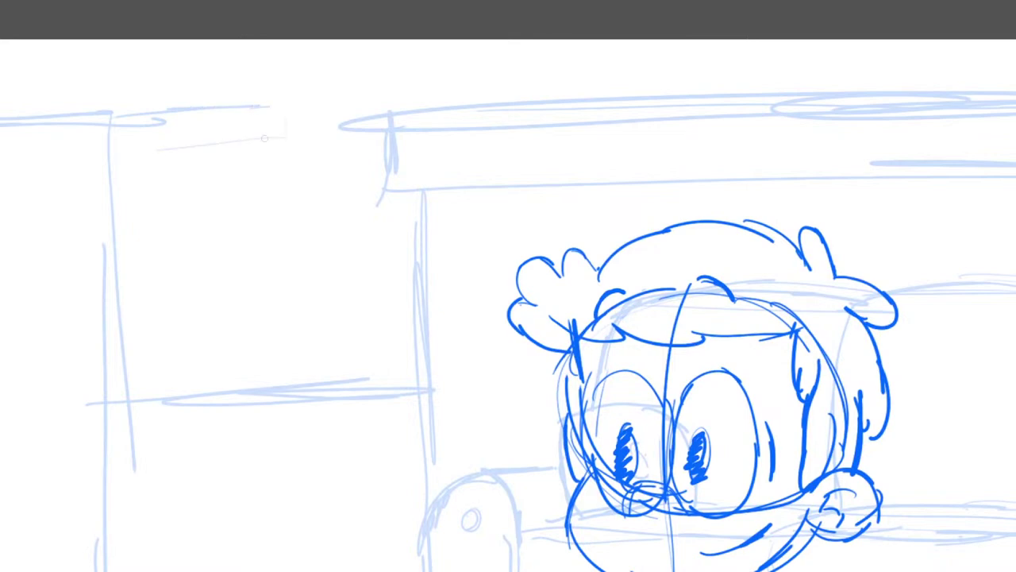
{"action": "mouse_move", "coordinate": [225, 148]}
{"action": "left_mouse_down"}
{"action": "mouse_move", "coordinate": [226, 191]}
{"action": "mouse_move", "coordinate": [221, 181]}
{"action": "mouse_move", "coordinate": [226, 355]}
{"action": "left_mouse_up"}
{"action": "left_click_drag", "start_coordinate": [173, 161], "coordinate": [196, 375]}
{"action": "mouse_move", "coordinate": [189, 333]}
{"action": "left_mouse_down"}
{"action": "mouse_move", "coordinate": [193, 388]}
{"action": "mouse_move", "coordinate": [243, 381]}
{"action": "left_mouse_up"}
{"action": "left_click_drag", "start_coordinate": [219, 396], "coordinate": [205, 266]}
{"action": "left_click_drag", "start_coordinate": [197, 138], "coordinate": [215, 307]}
{"action": "left_click_drag", "start_coordinate": [217, 342], "coordinate": [219, 300]}
{"action": "left_click_drag", "start_coordinate": [223, 192], "coordinate": [215, 275]}
{"action": "mouse_move", "coordinate": [210, 240]}
{"action": "left_mouse_down"}
{"action": "mouse_move", "coordinate": [117, 245]}
{"action": "mouse_move", "coordinate": [208, 242]}
{"action": "left_mouse_up"}
{"action": "left_click_drag", "start_coordinate": [126, 281], "coordinate": [204, 274]}
Sketch the ledge above the window, extending the pillar's top trim toward the couch area.
{"action": "left_click_drag", "start_coordinate": [136, 151], "coordinate": [276, 139]}
{"action": "left_click_drag", "start_coordinate": [187, 137], "coordinate": [301, 135]}
{"action": "left_click_drag", "start_coordinate": [272, 95], "coordinate": [286, 114]}
{"action": "mouse_move", "coordinate": [178, 116]}
{"action": "left_mouse_down"}
{"action": "mouse_move", "coordinate": [302, 112]}
{"action": "mouse_move", "coordinate": [124, 122]}
{"action": "left_mouse_up"}
{"action": "mouse_move", "coordinate": [264, 116]}
{"action": "left_mouse_down"}
{"action": "mouse_move", "coordinate": [295, 117]}
{"action": "mouse_move", "coordinate": [133, 151]}
{"action": "left_mouse_up"}
Sketch a long horizontal beam and several vertical posts on the upper wall above the couch area's trim.
{"action": "scroll", "coordinate": [404, 357], "scroll_direction": "down", "scroll_amount": 8}
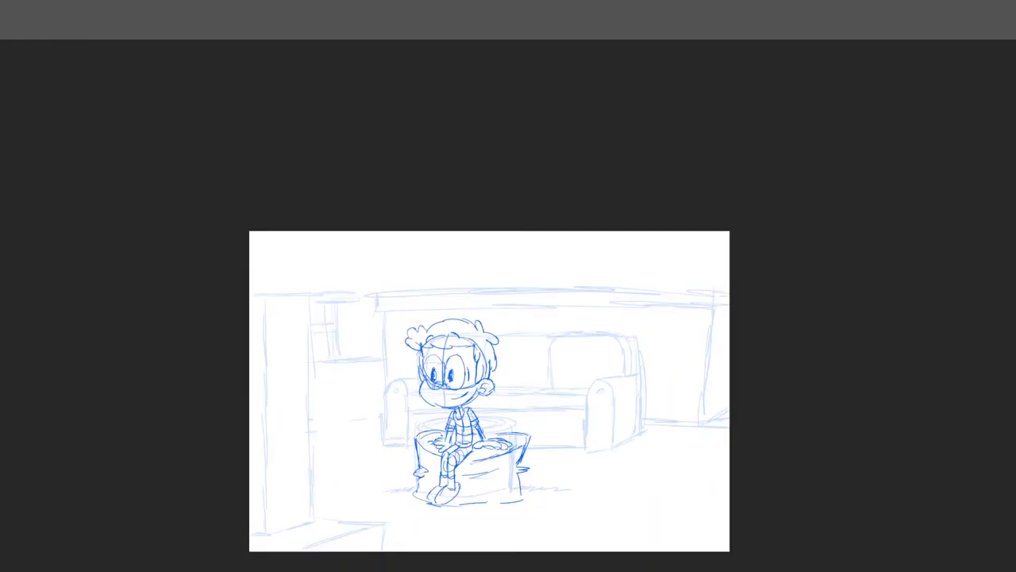
{"action": "scroll", "coordinate": [659, 417], "scroll_direction": "up", "scroll_amount": 3}
{"action": "scroll", "coordinate": [508, 310], "scroll_direction": "down", "scroll_amount": 1}
{"action": "left_click_drag", "start_coordinate": [556, 317], "coordinate": [462, 327]}
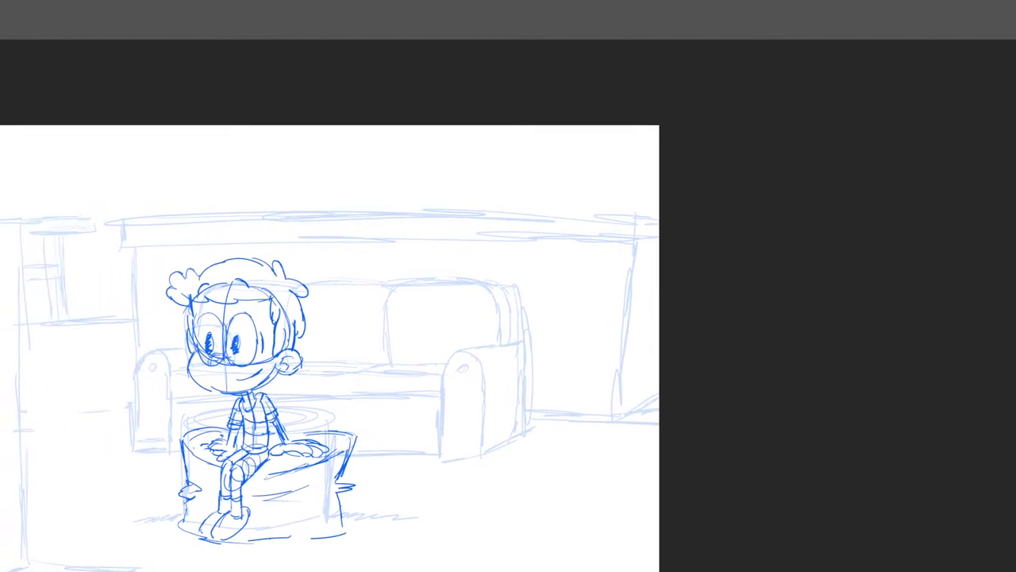
{"action": "mouse_move", "coordinate": [308, 128]}
{"action": "left_mouse_down"}
{"action": "mouse_move", "coordinate": [307, 184]}
{"action": "mouse_move", "coordinate": [657, 198]}
{"action": "left_mouse_up"}
{"action": "left_click_drag", "start_coordinate": [646, 179], "coordinate": [516, 184]}
{"action": "left_click_drag", "start_coordinate": [431, 184], "coordinate": [433, 127]}
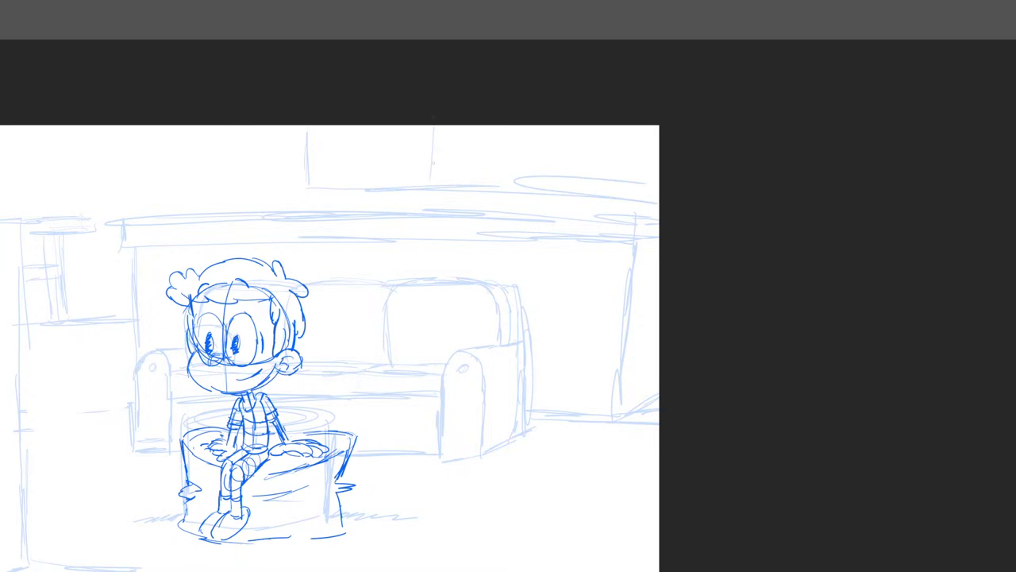
{"action": "left_click_drag", "start_coordinate": [544, 127], "coordinate": [537, 197]}
{"action": "mouse_move", "coordinate": [570, 127]}
{"action": "left_mouse_down"}
{"action": "mouse_move", "coordinate": [565, 191]}
{"action": "mouse_move", "coordinate": [569, 167]}
{"action": "mouse_move", "coordinate": [564, 189]}
{"action": "mouse_move", "coordinate": [540, 193]}
{"action": "mouse_move", "coordinate": [365, 187]}
{"action": "left_mouse_up"}
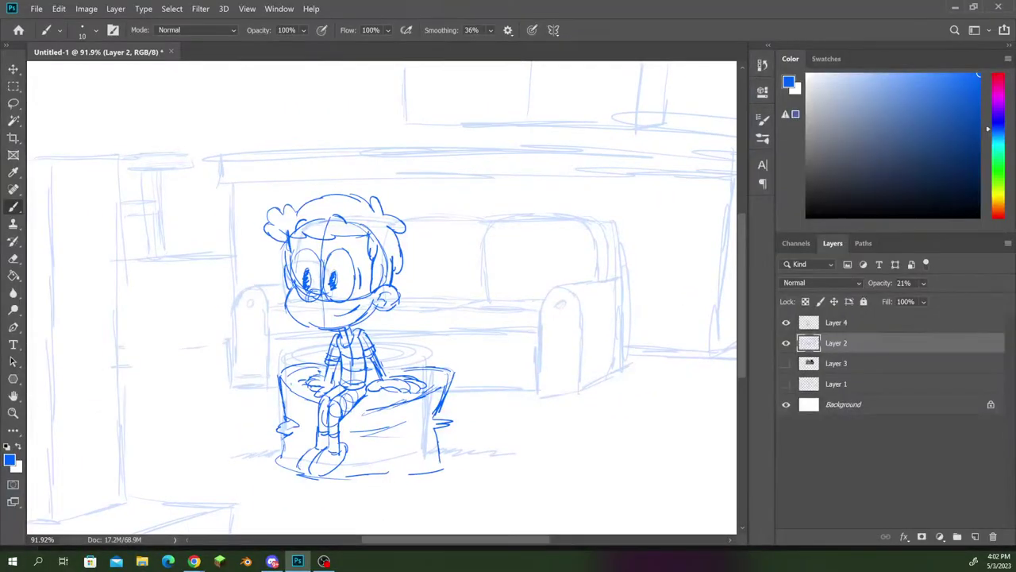
Switch to Chrome and search Google Images for "fnaf movie" in place of the couch reference search.
{"action": "left_click", "coordinate": [324, 561]}
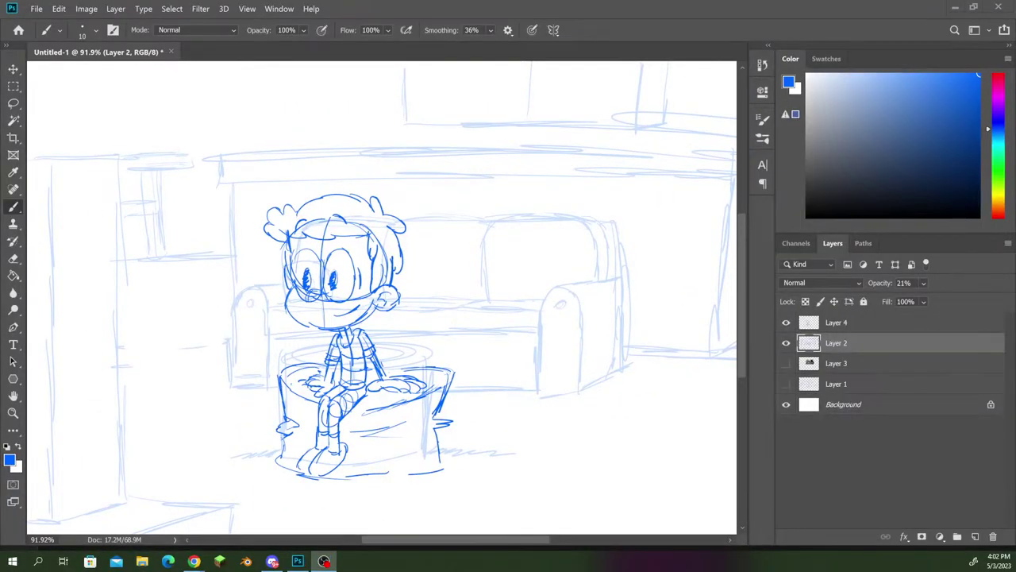
{"action": "left_click", "coordinate": [955, 7]}
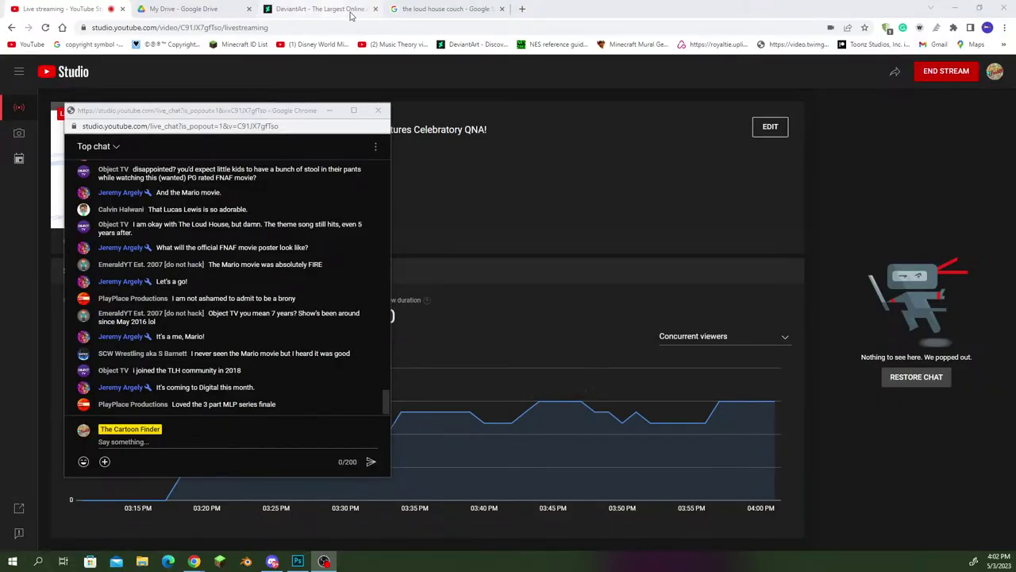
{"action": "left_click", "coordinate": [480, 10]}
{"action": "left_click", "coordinate": [482, 30]}
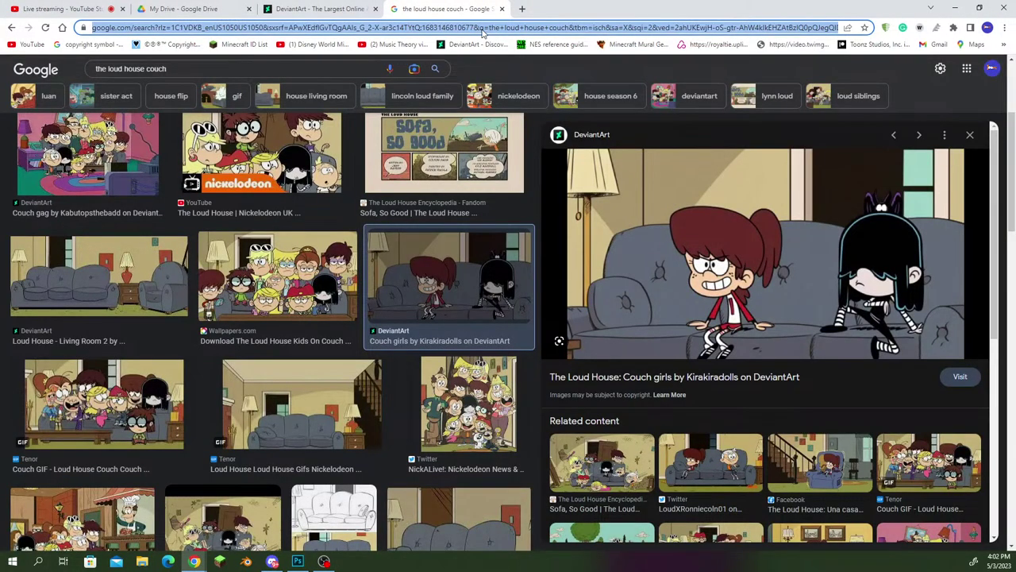
{"action": "type", "text": "Fnf"}
{"action": "key", "text": "BackSpace"}
{"action": "type", "text": "af"}
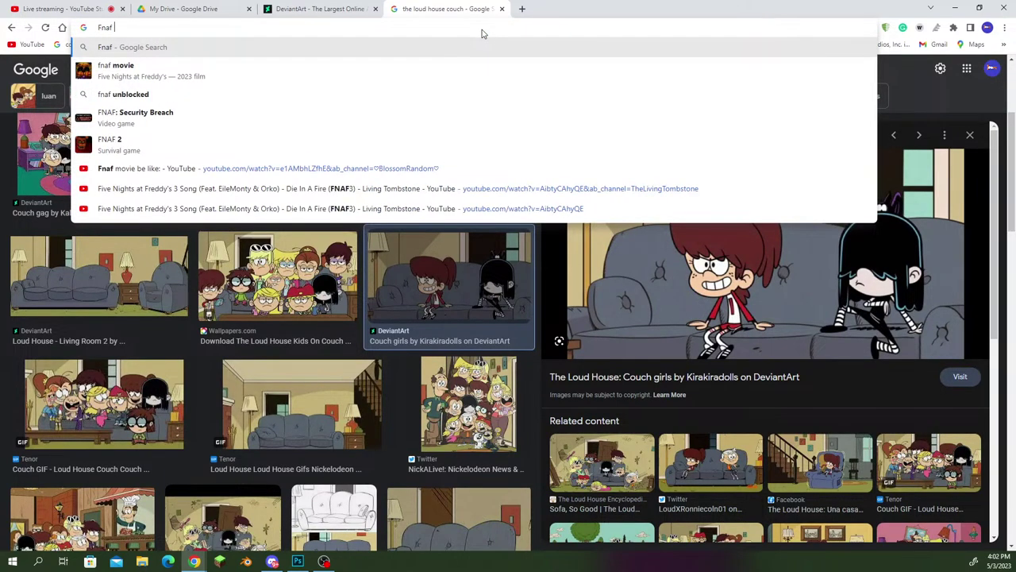
{"action": "type", "text": " m"}
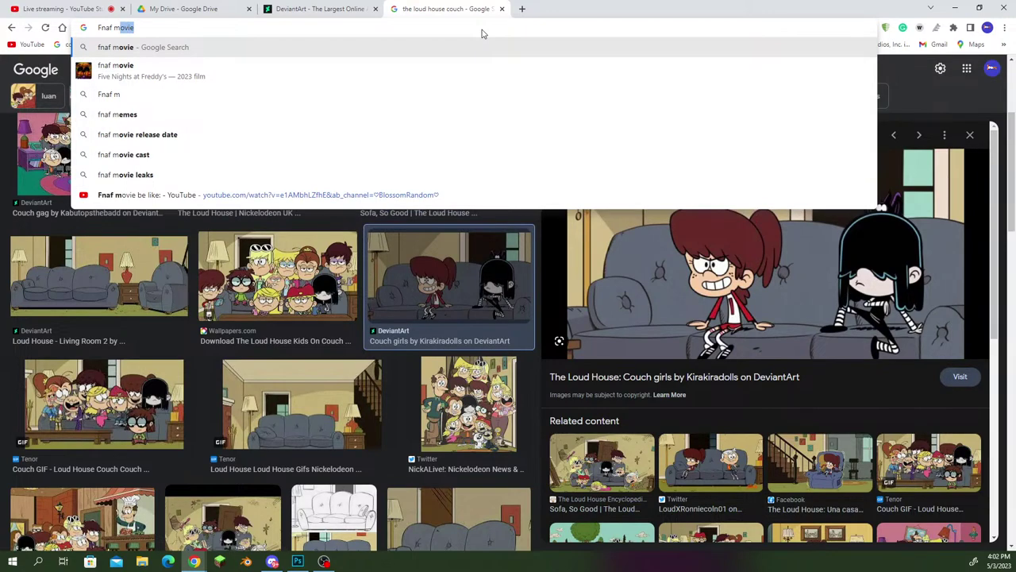
{"action": "key", "text": "Return"}
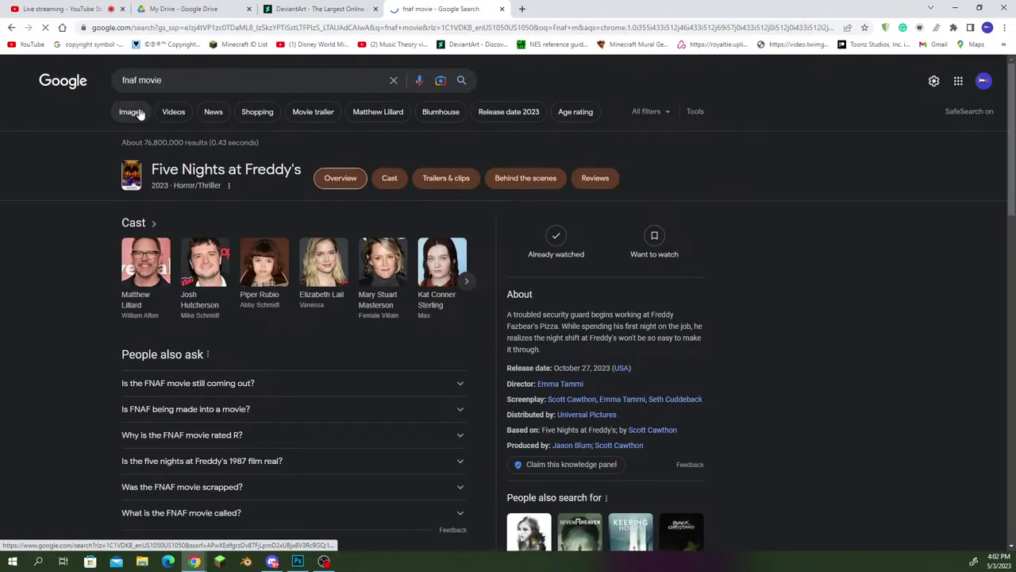
{"action": "left_click", "coordinate": [131, 112]}
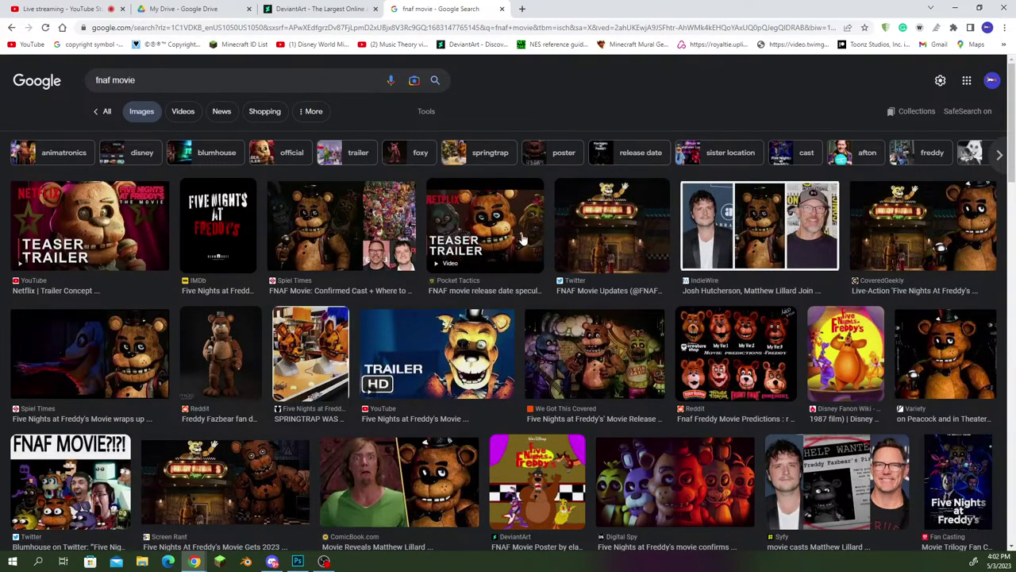
Examine the Freddy Fazbear's Pizza still and the Five Nights at Freddy's poster in the image results, and close the search tab.
{"action": "left_click", "coordinate": [599, 245]}
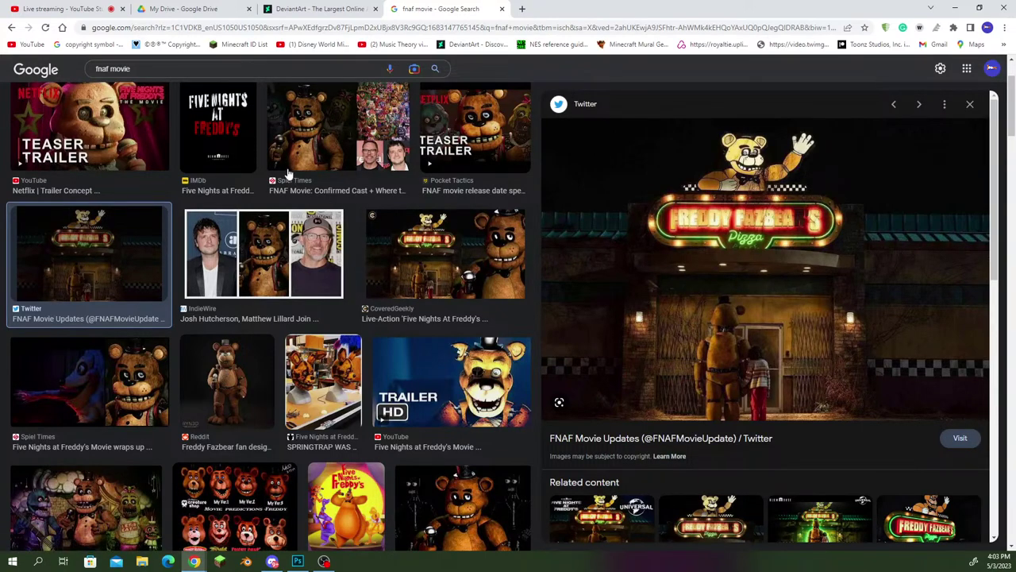
{"action": "scroll", "coordinate": [288, 173], "scroll_direction": "down", "scroll_amount": 2}
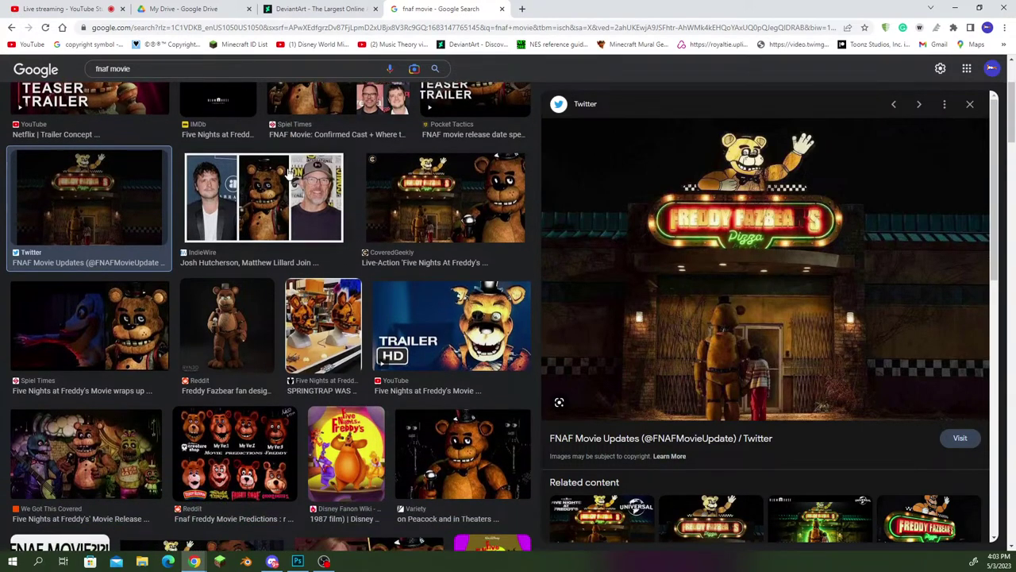
{"action": "scroll", "coordinate": [288, 173], "scroll_direction": "up", "scroll_amount": 3}
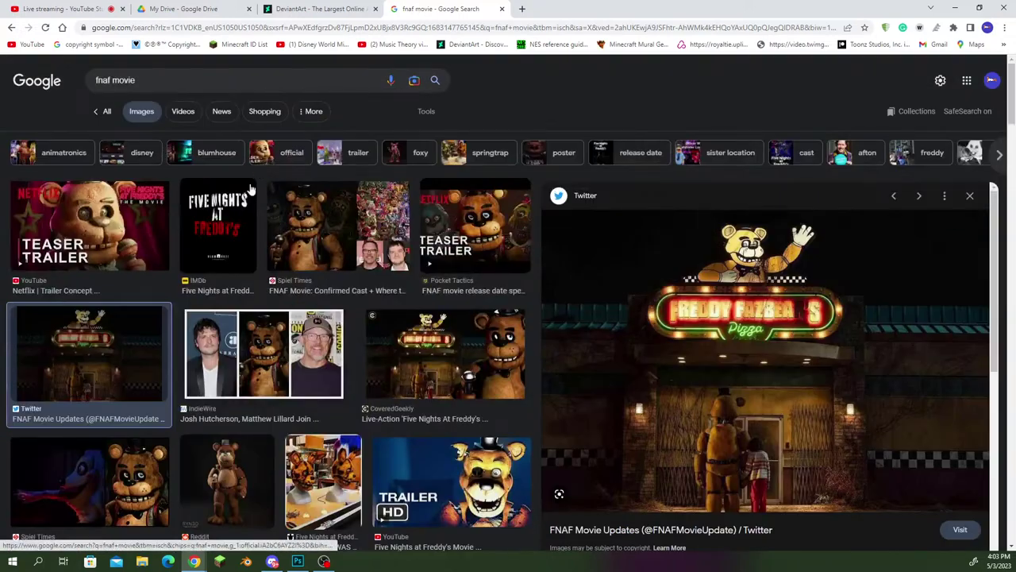
{"action": "left_click", "coordinate": [223, 228]}
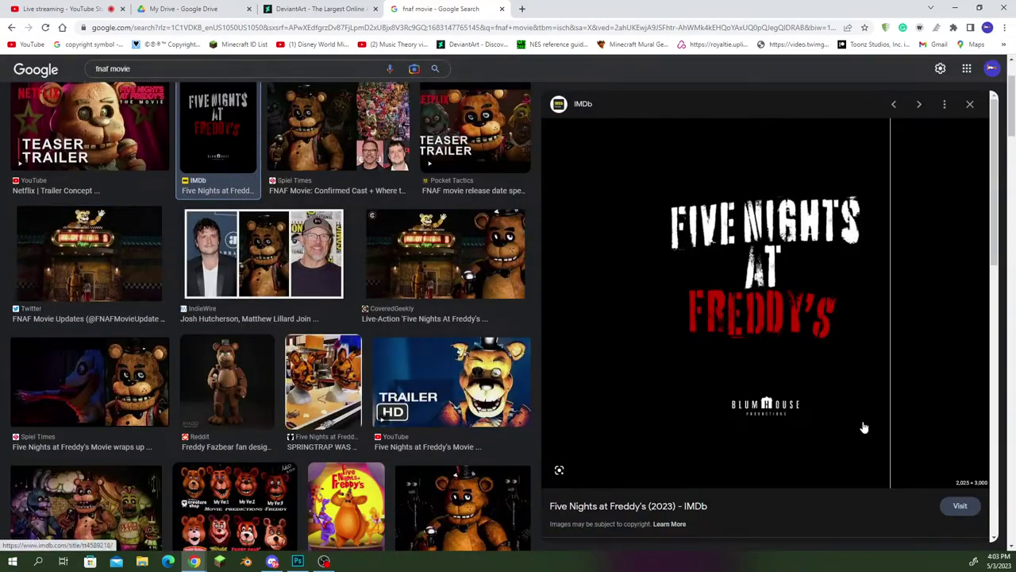
{"action": "left_click", "coordinate": [501, 9]}
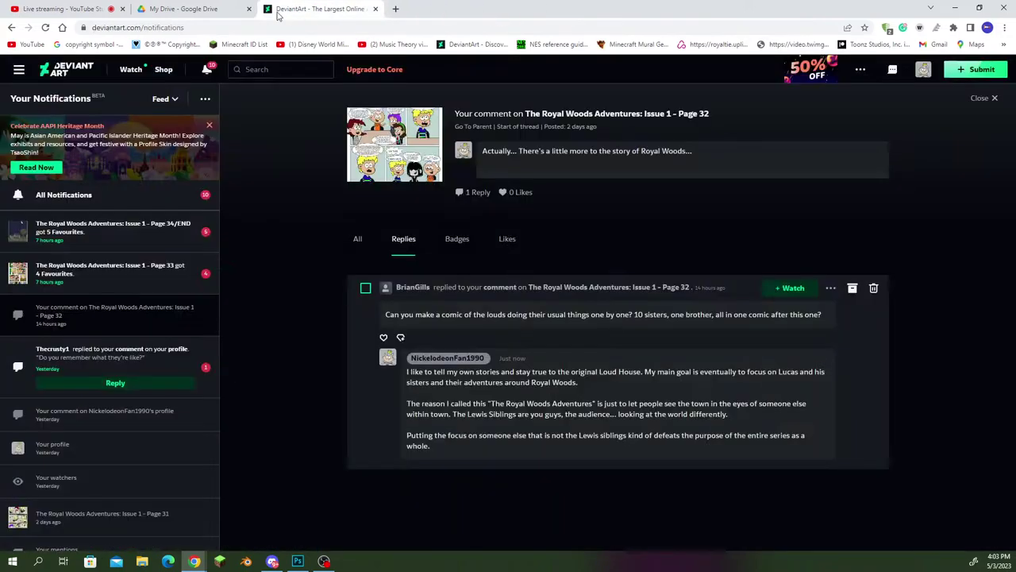
Bring up the YouTube Studio live stream page and read the stream's pop-out chat.
{"action": "left_click", "coordinate": [63, 9]}
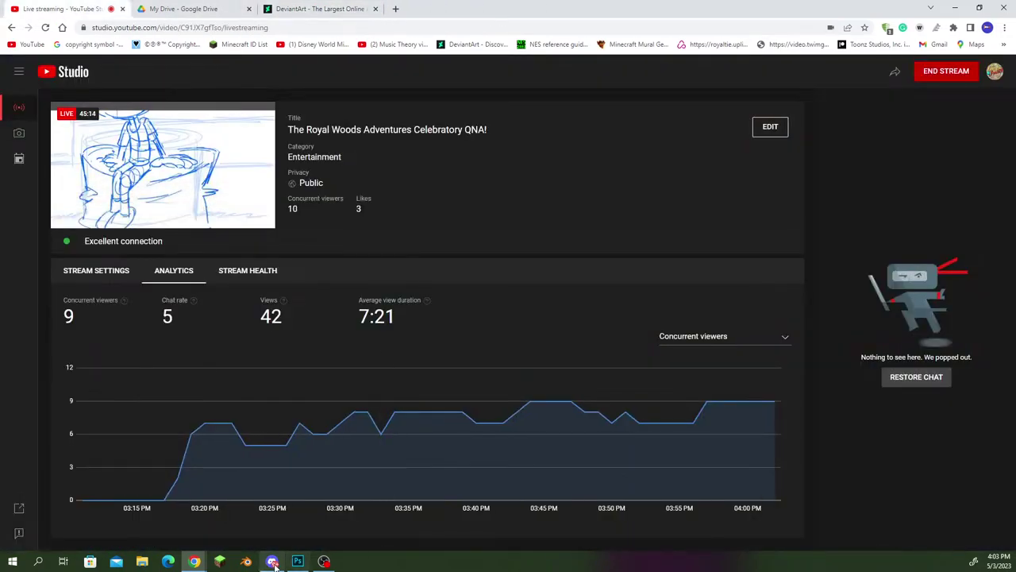
{"action": "mouse_move", "coordinate": [194, 561]}
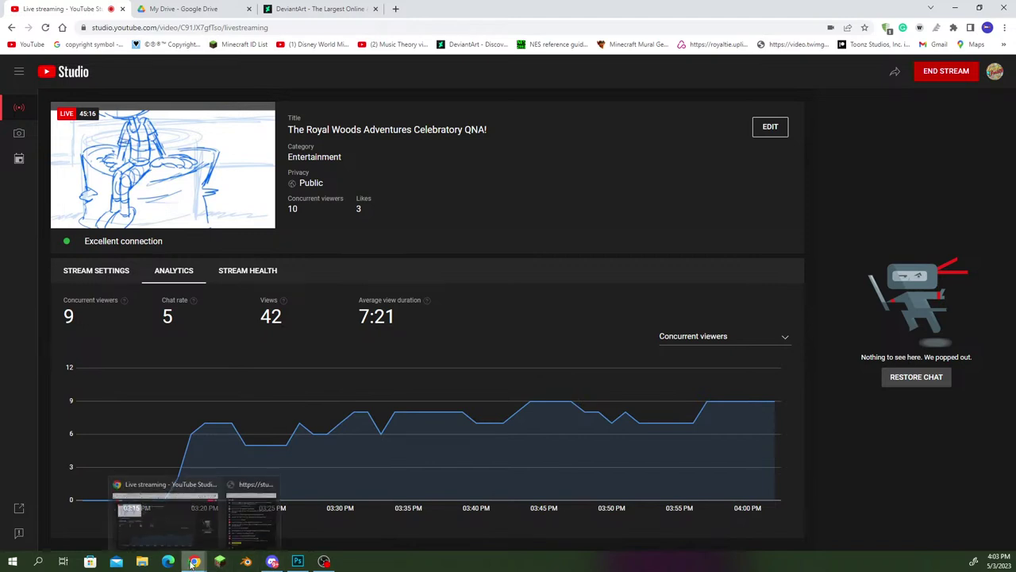
{"action": "left_click", "coordinate": [236, 522]}
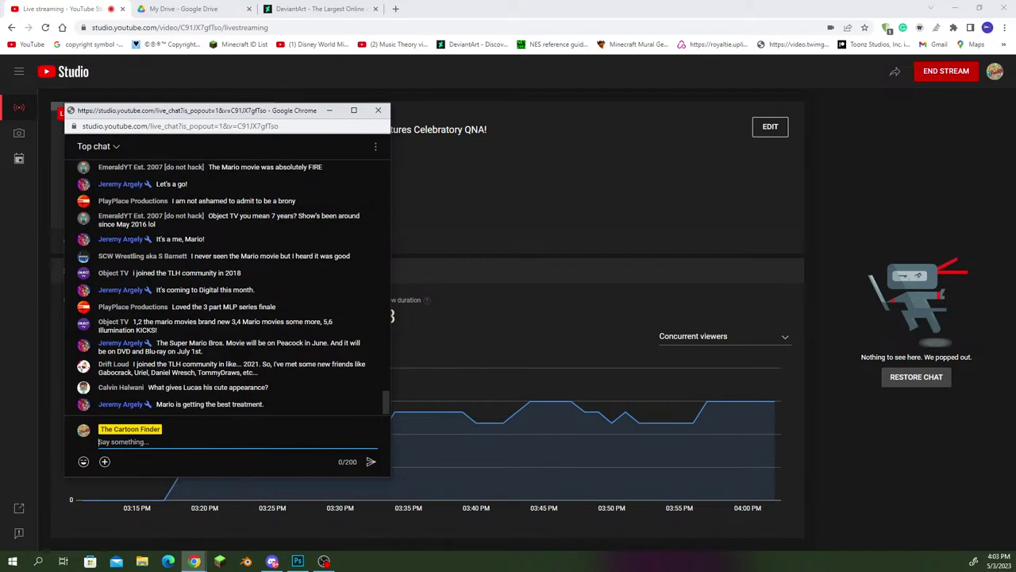
Switch to Photoshop and dot three freckles on each of the boy's cheeks on Layer 4.
{"action": "key", "text": "alt+Tab"}
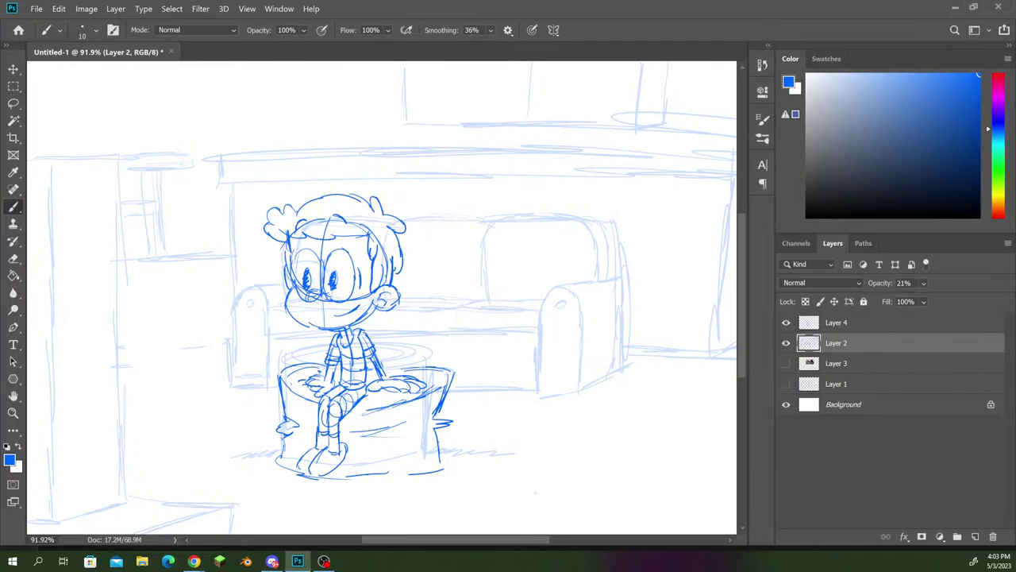
{"action": "scroll", "coordinate": [460, 408], "scroll_direction": "up", "scroll_amount": 5}
{"action": "scroll", "coordinate": [460, 409], "scroll_direction": "down", "scroll_amount": 2}
{"action": "scroll", "coordinate": [318, 342], "scroll_direction": "down", "scroll_amount": 5}
{"action": "scroll", "coordinate": [310, 322], "scroll_direction": "up", "scroll_amount": 6}
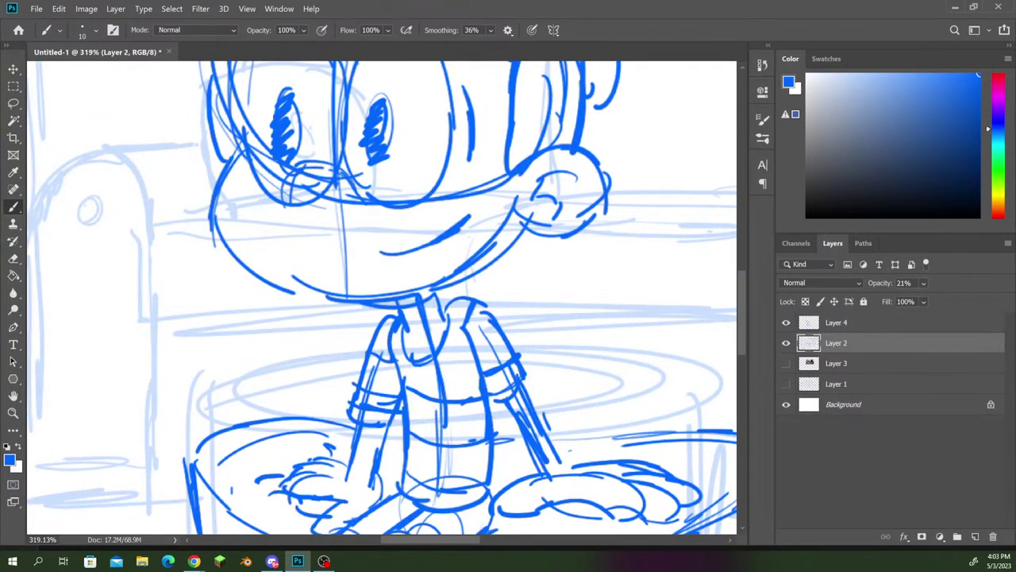
{"action": "left_click", "coordinate": [837, 323]}
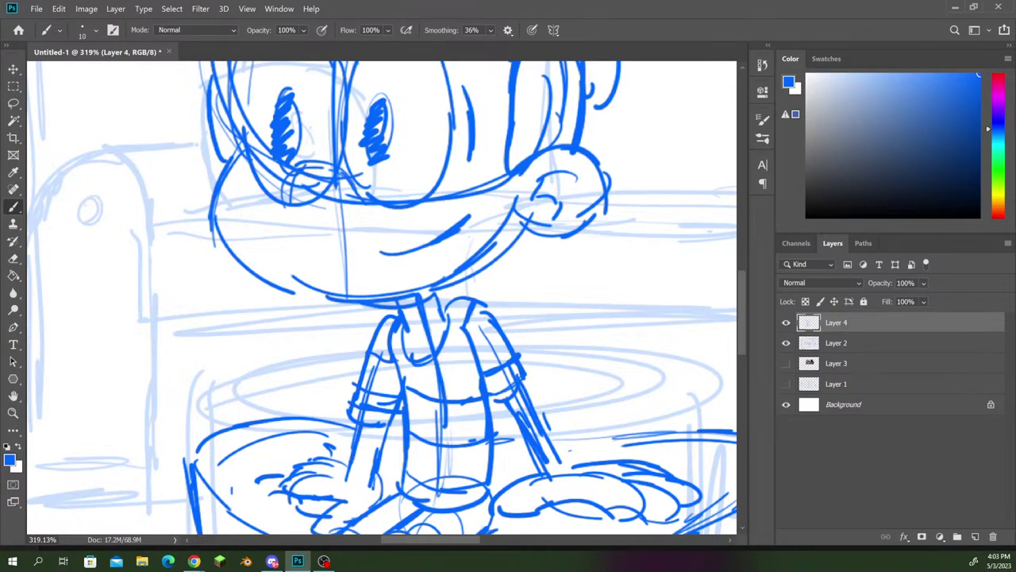
{"action": "left_click_drag", "start_coordinate": [227, 208], "coordinate": [247, 199]}
{"action": "left_click", "coordinate": [243, 221]}
{"action": "left_click", "coordinate": [476, 182]}
{"action": "left_click", "coordinate": [495, 189]}
{"action": "left_click", "coordinate": [477, 199]}
Draw a row of small rounded hair tufts along the jaw beneath the boy's ear.
{"action": "mouse_move", "coordinate": [530, 224]}
{"action": "left_mouse_down"}
{"action": "mouse_move", "coordinate": [538, 278]}
{"action": "mouse_move", "coordinate": [516, 281]}
{"action": "mouse_move", "coordinate": [517, 265]}
{"action": "mouse_move", "coordinate": [508, 293]}
{"action": "mouse_move", "coordinate": [469, 291]}
{"action": "left_mouse_up"}
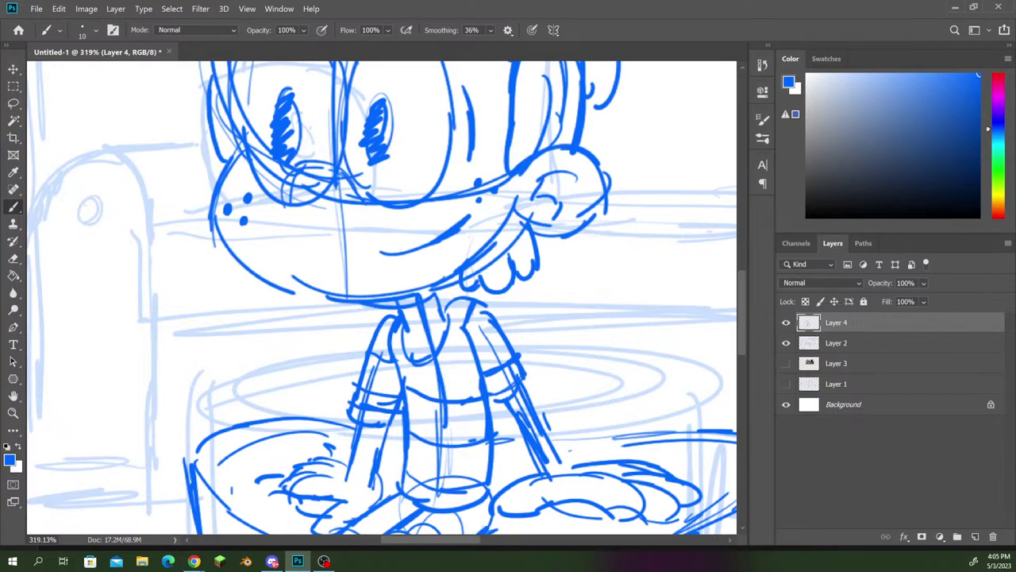
{"action": "scroll", "coordinate": [402, 354], "scroll_direction": "down", "scroll_amount": 10}
{"action": "scroll", "coordinate": [403, 353], "scroll_direction": "up", "scroll_amount": 1}
{"action": "scroll", "coordinate": [413, 317], "scroll_direction": "up", "scroll_amount": 2}
{"action": "scroll", "coordinate": [413, 318], "scroll_direction": "down", "scroll_amount": 3}
{"action": "scroll", "coordinate": [412, 318], "scroll_direction": "up", "scroll_amount": 3}
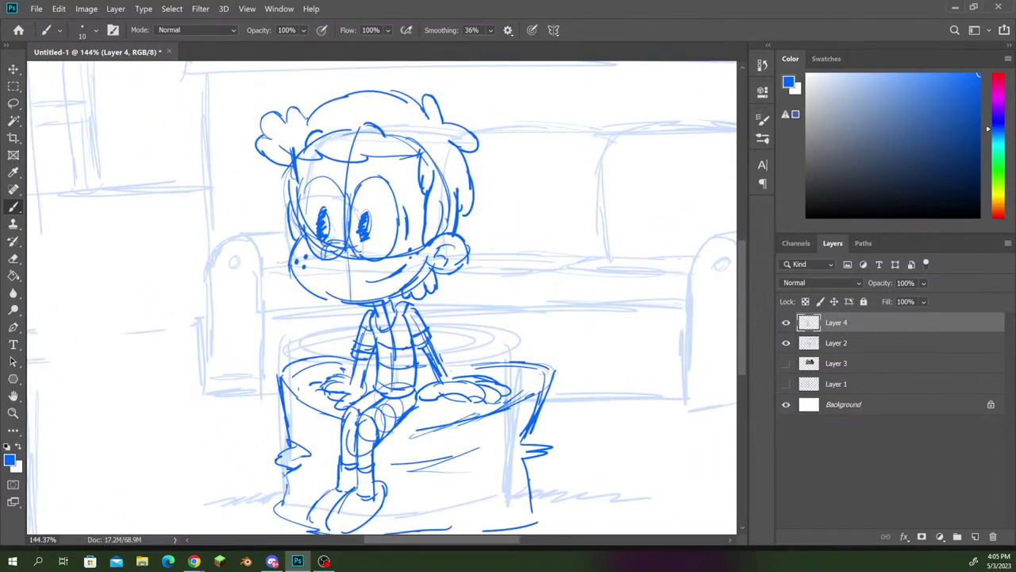
Add a new layer above Layer 4 and lower Layer 4's opacity to 37%.
{"action": "key", "text": "ctrl+shift+alt+n"}
{"action": "key", "text": "alt+bracketleft"}
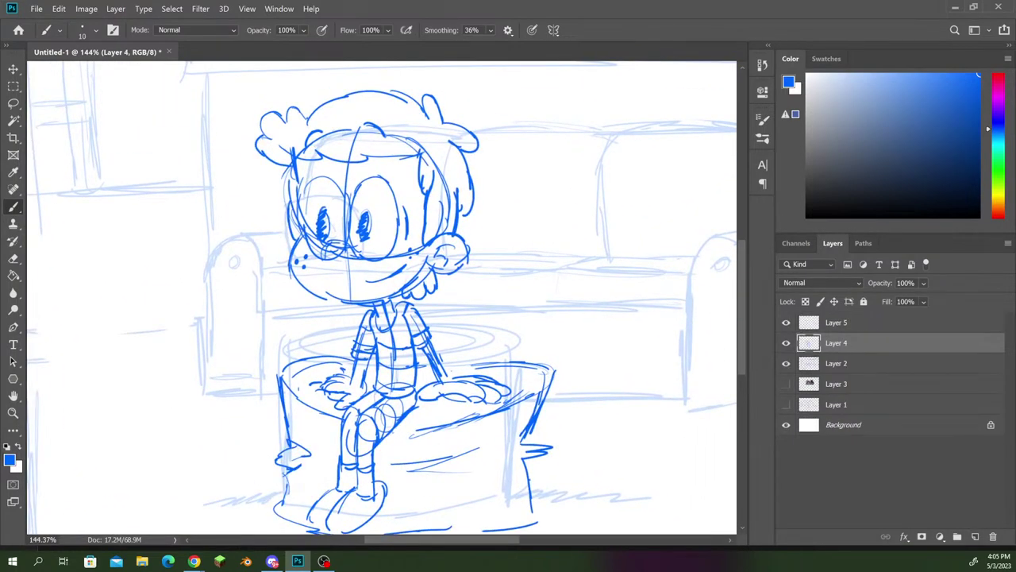
{"action": "left_click_drag", "start_coordinate": [880, 283], "coordinate": [846, 283]}
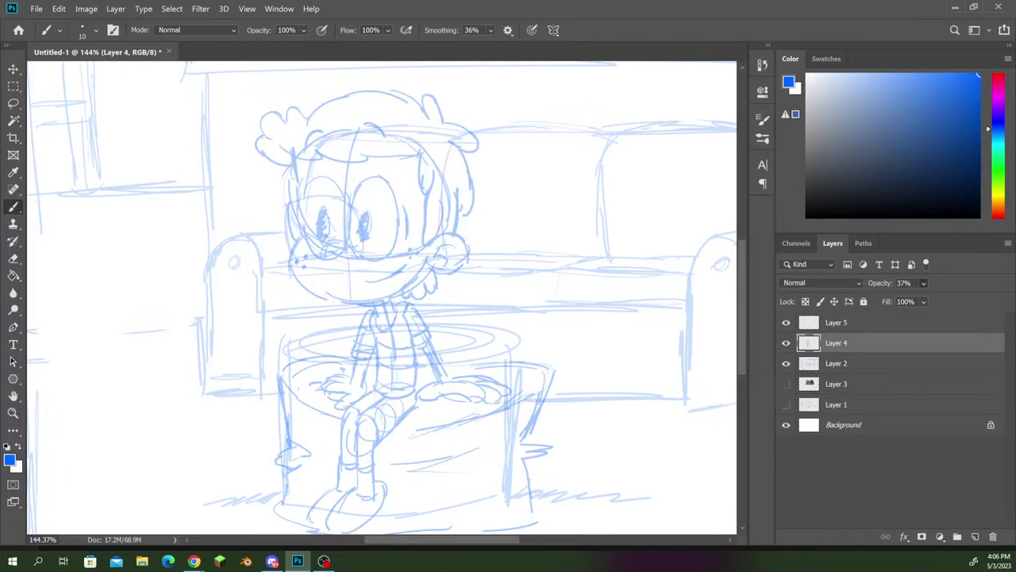
{"action": "key", "text": "ctrl+0"}
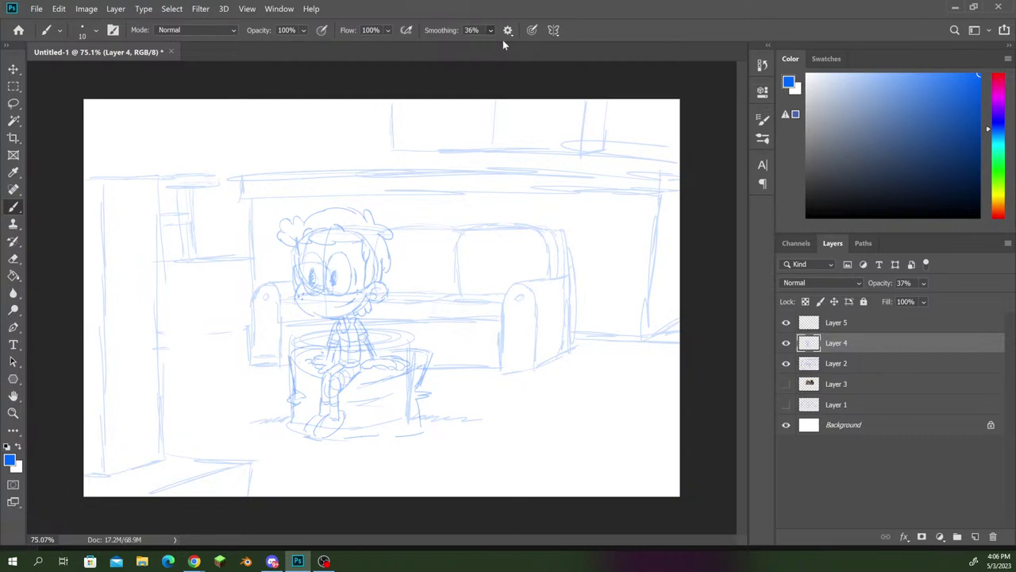
{"action": "left_click_drag", "start_coordinate": [520, 43], "coordinate": [531, 44]}
{"action": "left_click_drag", "start_coordinate": [268, 268], "coordinate": [494, 339]}
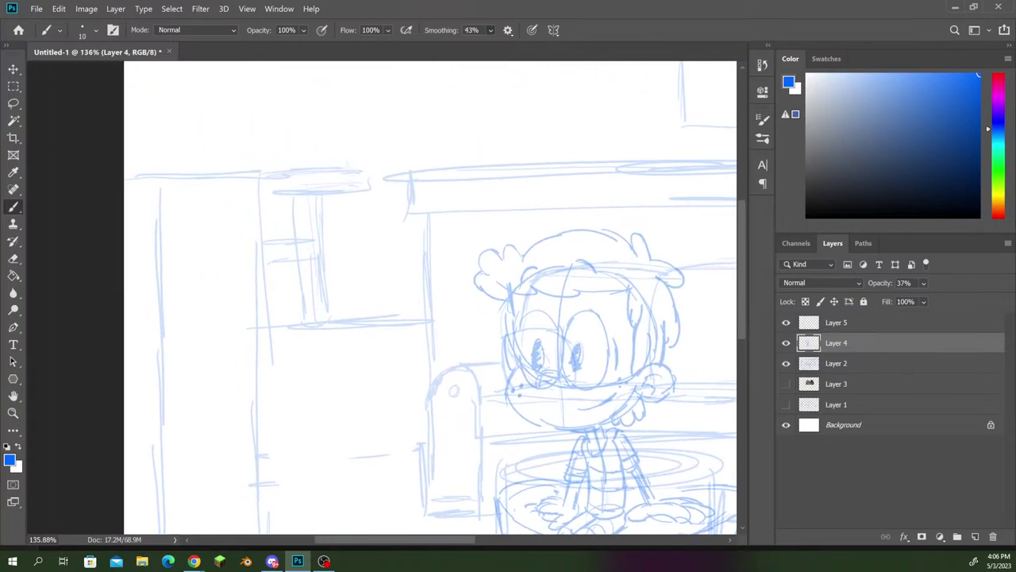
{"action": "left_click_drag", "start_coordinate": [125, 177], "coordinate": [171, 176]}
{"action": "key", "text": "ctrl+z"}
Set the brush smoothing to 84% and trace the pillar's top edge with a clean line on Layer 5.
{"action": "left_click", "coordinate": [857, 322]}
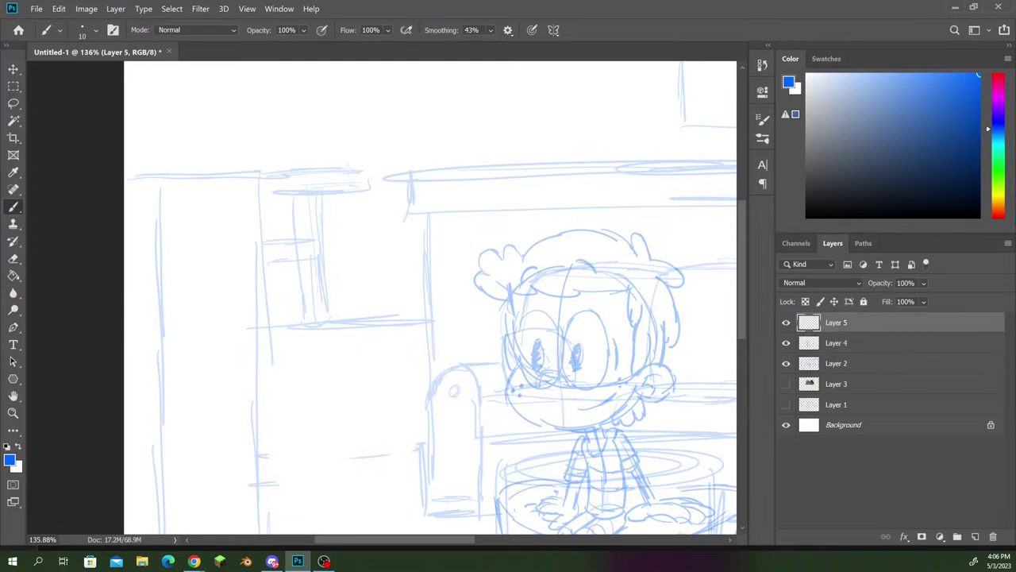
{"action": "left_click_drag", "start_coordinate": [127, 176], "coordinate": [255, 170]}
{"action": "key", "text": "ctrl+z"}
{"action": "left_click", "coordinate": [491, 31]}
{"action": "left_click_drag", "start_coordinate": [490, 44], "coordinate": [514, 44]}
{"action": "left_click_drag", "start_coordinate": [121, 179], "coordinate": [258, 171]}
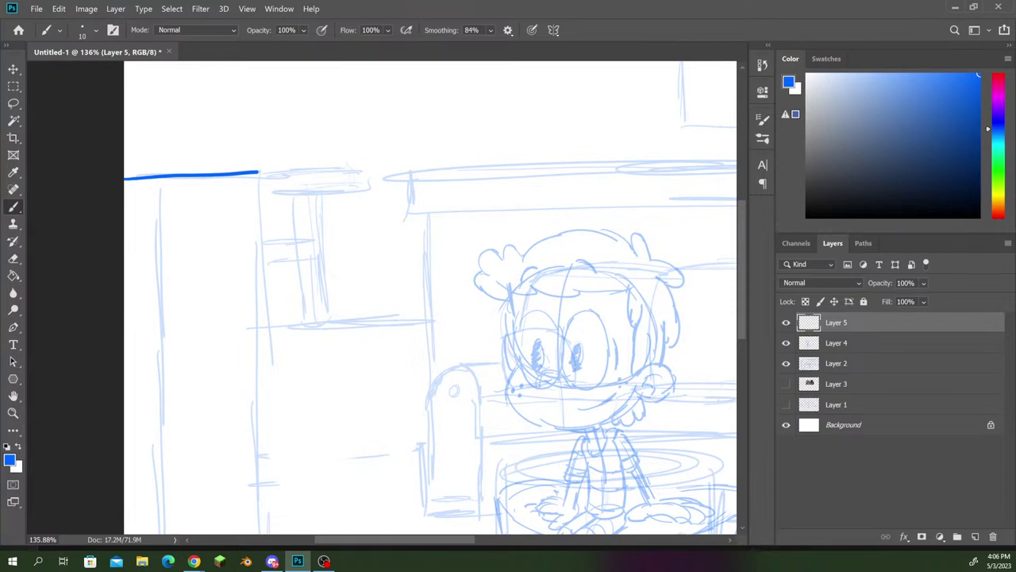
Trace the pillar's long outer vertical edge facing the couch, from the top corner down to the floor.
{"action": "scroll", "coordinate": [296, 208], "scroll_direction": "down", "scroll_amount": 2}
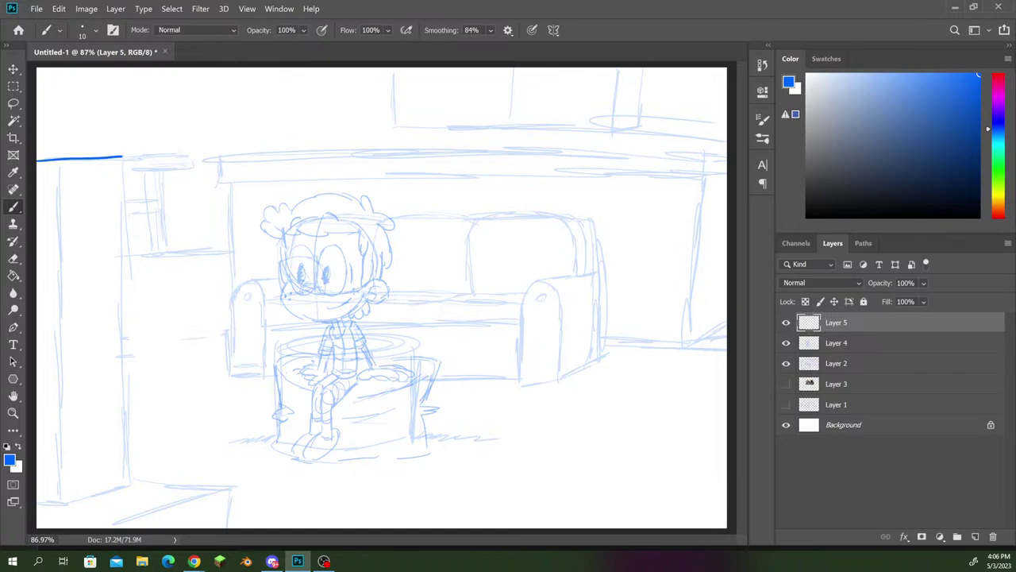
{"action": "scroll", "coordinate": [227, 328], "scroll_direction": "up", "scroll_amount": 5}
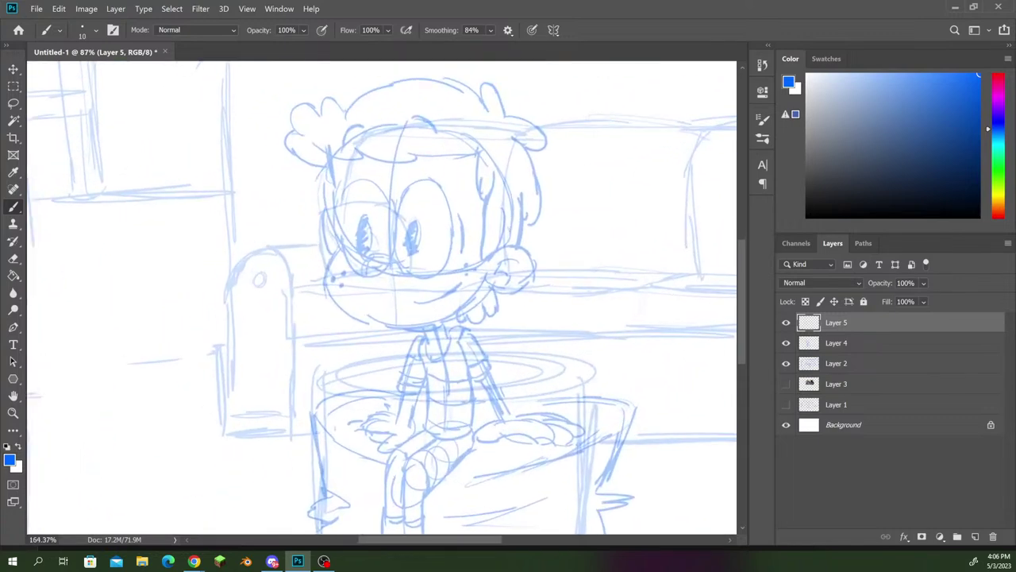
{"action": "left_click_drag", "start_coordinate": [356, 233], "coordinate": [637, 294]}
{"action": "scroll", "coordinate": [615, 318], "scroll_direction": "down", "scroll_amount": 3}
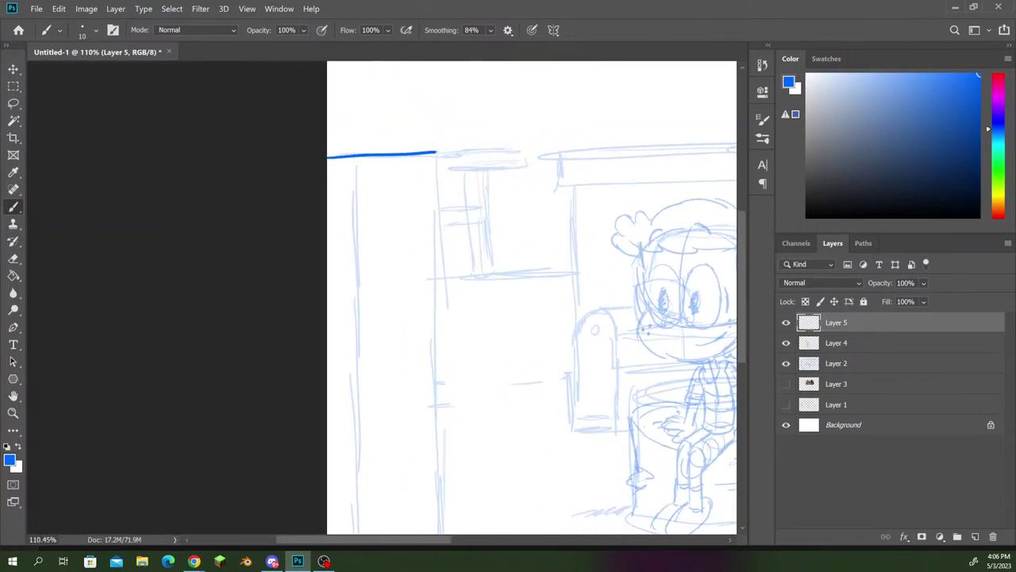
{"action": "left_click_drag", "start_coordinate": [524, 318], "coordinate": [385, 241]}
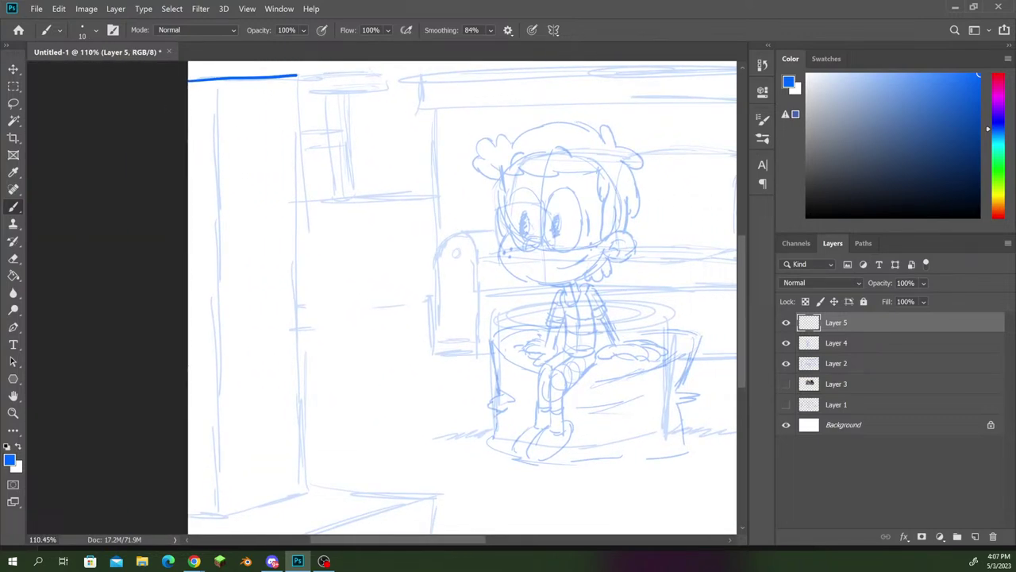
{"action": "left_click_drag", "start_coordinate": [297, 77], "coordinate": [297, 109]}
{"action": "left_click_drag", "start_coordinate": [297, 110], "coordinate": [298, 189]}
{"action": "key", "text": "ctrl+z"}
{"action": "left_click_drag", "start_coordinate": [296, 116], "coordinate": [300, 505]}
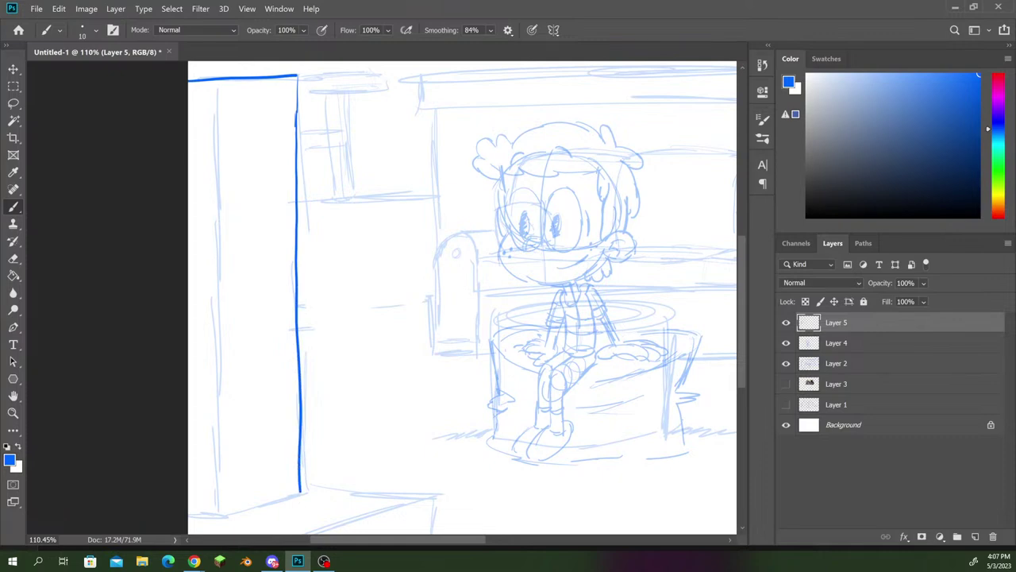
Trace the pillar's bottom edges and the upper part of its inner vertical edge.
{"action": "left_click_drag", "start_coordinate": [216, 517], "coordinate": [303, 496]}
{"action": "left_click_drag", "start_coordinate": [191, 518], "coordinate": [226, 520]}
{"action": "left_click_drag", "start_coordinate": [216, 89], "coordinate": [211, 314]}
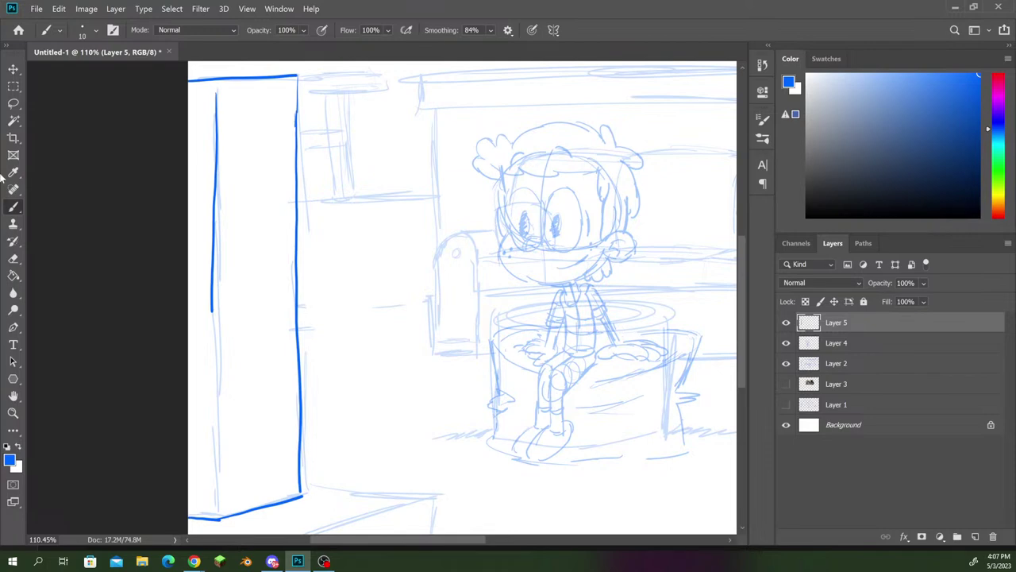
Trace the low platform at the foot of the pillar, including its top outline and short vertical corner edge.
{"action": "scroll", "coordinate": [381, 296], "scroll_direction": "down", "scroll_amount": 4}
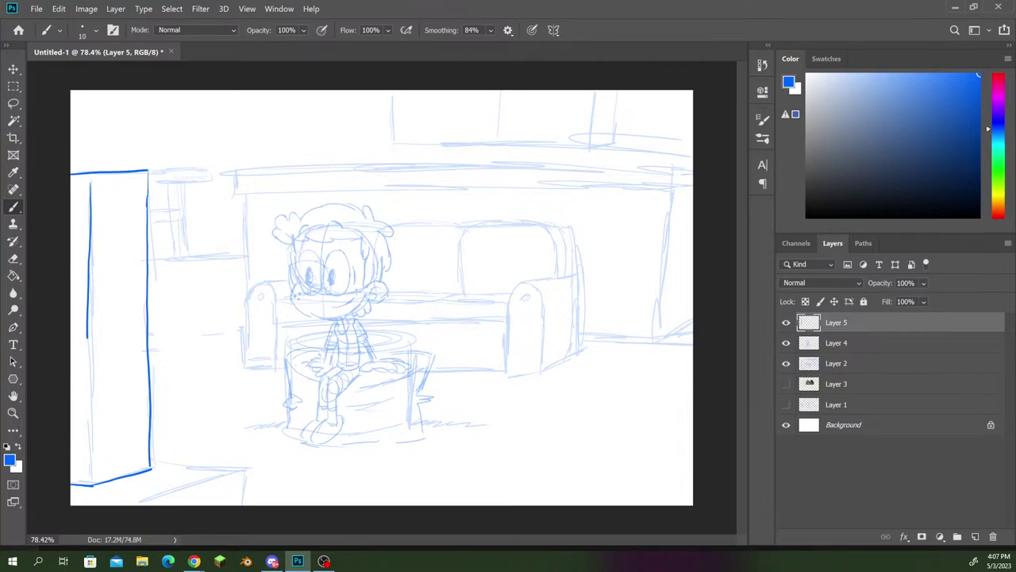
{"action": "mouse_move", "coordinate": [158, 460]}
{"action": "left_mouse_down"}
{"action": "mouse_move", "coordinate": [249, 465]}
{"action": "mouse_move", "coordinate": [119, 505]}
{"action": "left_mouse_up"}
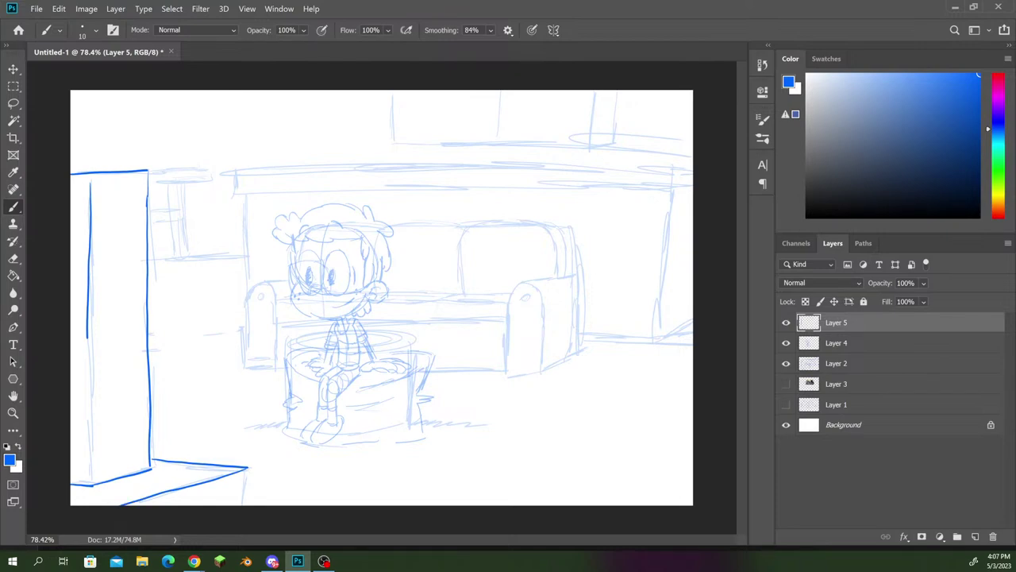
{"action": "left_click_drag", "start_coordinate": [247, 469], "coordinate": [242, 513]}
Continue the pillar's inner vertical edge downward and hatch its narrow outer face with short diagonal strokes.
{"action": "left_click_drag", "start_coordinate": [89, 359], "coordinate": [90, 432]}
{"action": "left_click_drag", "start_coordinate": [80, 205], "coordinate": [70, 278]}
{"action": "left_click_drag", "start_coordinate": [78, 275], "coordinate": [71, 286]}
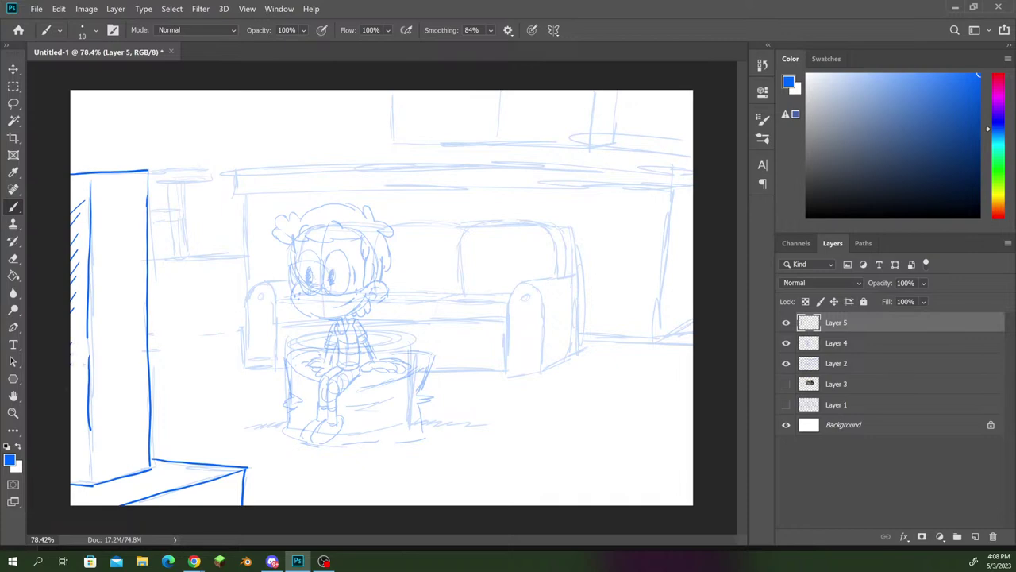
{"action": "left_click_drag", "start_coordinate": [80, 433], "coordinate": [71, 445]}
Add short accent strokes above the window ledge and on the wall and floor between the pillar and couch.
{"action": "left_click_drag", "start_coordinate": [199, 148], "coordinate": [176, 161]}
{"action": "left_click_drag", "start_coordinate": [171, 441], "coordinate": [193, 437]}
{"action": "left_click_drag", "start_coordinate": [172, 338], "coordinate": [197, 334]}
Hide Layer 4 and trace the tops of the couch's middle and pillar-side back cushions, plus the latter's outer side.
{"action": "scroll", "coordinate": [382, 297], "scroll_direction": "down", "scroll_amount": 2}
{"action": "scroll", "coordinate": [382, 298], "scroll_direction": "up", "scroll_amount": 3}
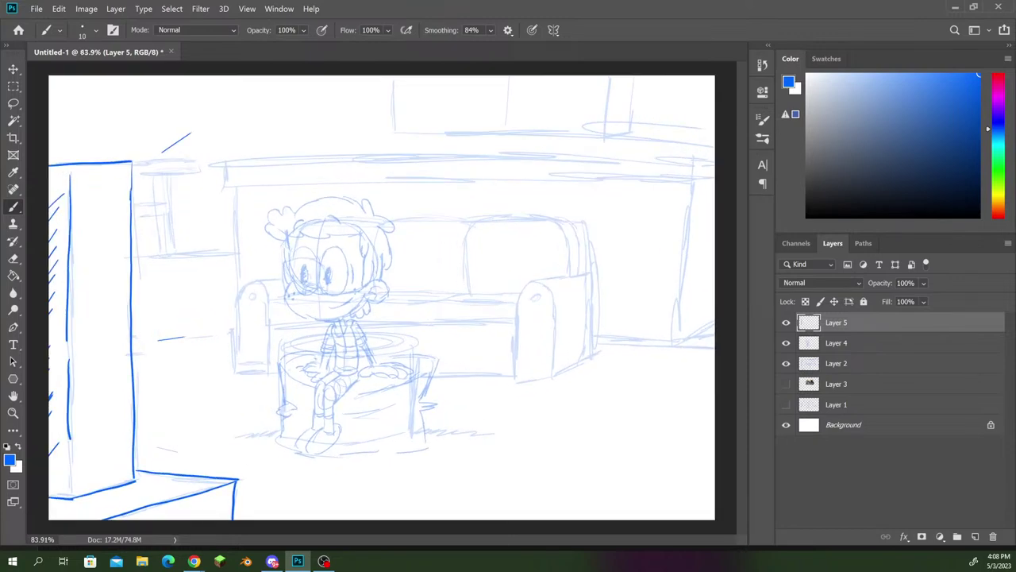
{"action": "scroll", "coordinate": [424, 270], "scroll_direction": "up", "scroll_amount": 4}
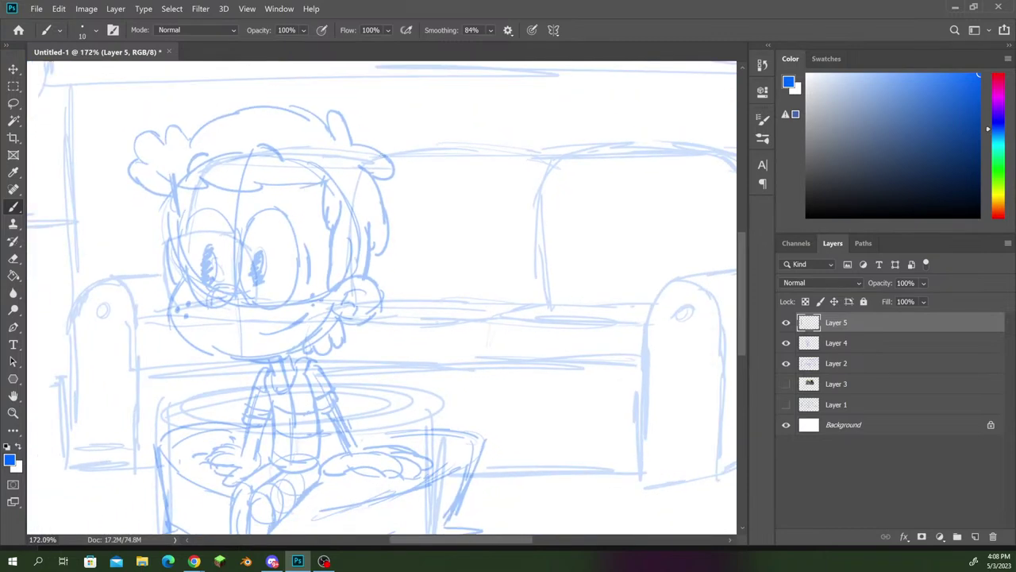
{"action": "mouse_move", "coordinate": [364, 162]}
{"action": "left_mouse_down"}
{"action": "mouse_move", "coordinate": [440, 145]}
{"action": "mouse_move", "coordinate": [548, 159]}
{"action": "left_mouse_up"}
{"action": "left_click", "coordinate": [786, 342]}
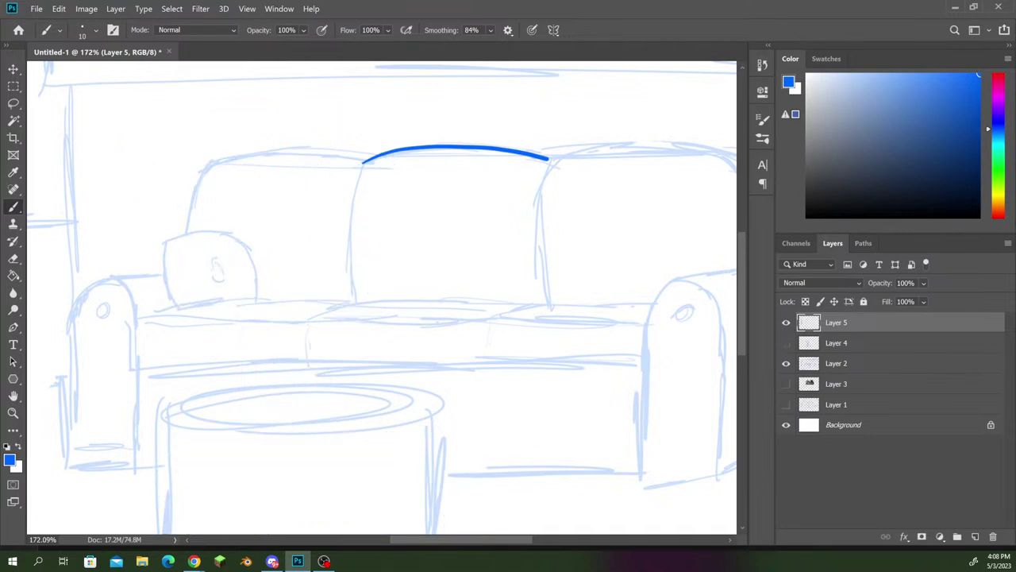
{"action": "mouse_move", "coordinate": [208, 165]}
{"action": "left_mouse_down"}
{"action": "mouse_move", "coordinate": [283, 148]}
{"action": "mouse_move", "coordinate": [365, 162]}
{"action": "left_mouse_up"}
{"action": "mouse_move", "coordinate": [184, 234]}
{"action": "left_mouse_down"}
{"action": "mouse_move", "coordinate": [199, 181]}
{"action": "mouse_move", "coordinate": [216, 162]}
{"action": "left_mouse_up"}
Trace the rounded throw pillow beside the couch's pillar-side armrest, including the small oval mark at its centre.
{"action": "mouse_move", "coordinate": [176, 439]}
{"action": "left_mouse_down"}
{"action": "mouse_move", "coordinate": [366, 390]}
{"action": "mouse_move", "coordinate": [464, 390]}
{"action": "left_mouse_up"}
{"action": "mouse_move", "coordinate": [362, 130]}
{"action": "left_mouse_down"}
{"action": "mouse_move", "coordinate": [407, 114]}
{"action": "mouse_move", "coordinate": [478, 128]}
{"action": "mouse_move", "coordinate": [355, 168]}
{"action": "mouse_move", "coordinate": [364, 205]}
{"action": "mouse_move", "coordinate": [394, 231]}
{"action": "left_mouse_up"}
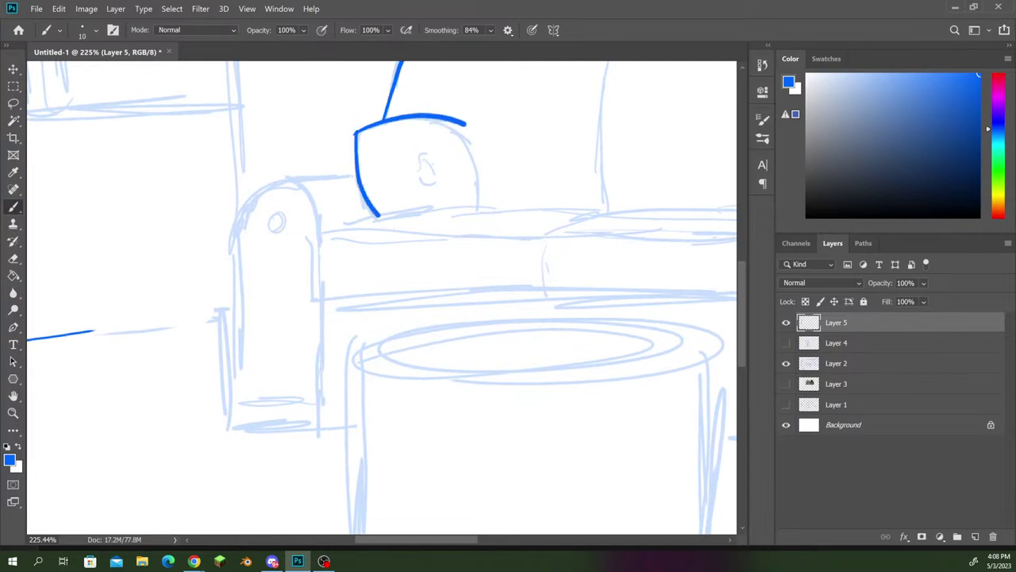
{"action": "left_click_drag", "start_coordinate": [459, 121], "coordinate": [479, 209]}
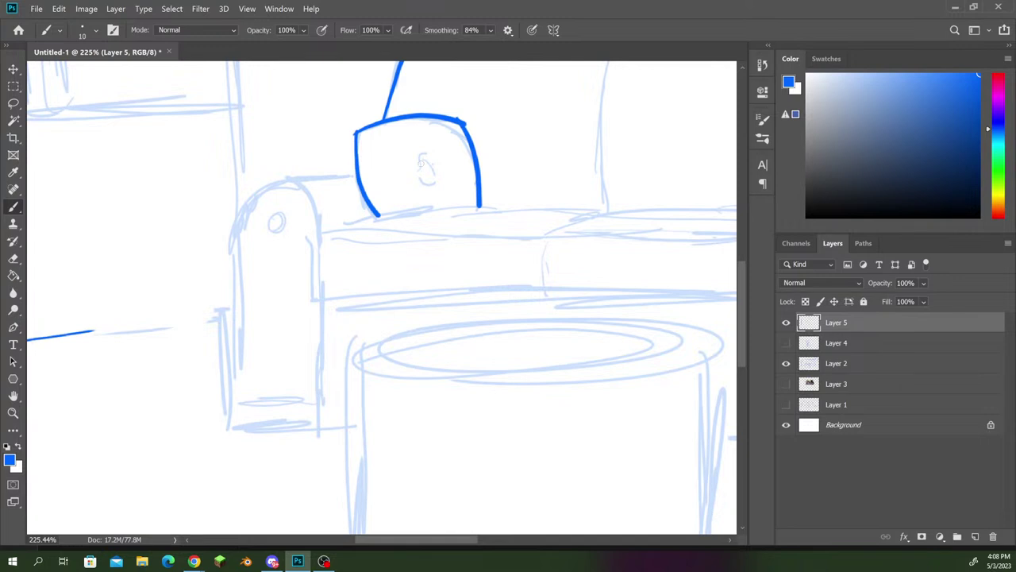
{"action": "mouse_move", "coordinate": [422, 163]}
{"action": "left_mouse_down"}
{"action": "mouse_move", "coordinate": [429, 157]}
{"action": "mouse_move", "coordinate": [437, 176]}
{"action": "mouse_move", "coordinate": [417, 166]}
{"action": "mouse_move", "coordinate": [427, 146]}
{"action": "left_mouse_up"}
Trace the couch's pillar-side armrest with its rounded front panel, round button and top edge running to the pillow.
{"action": "left_click_drag", "start_coordinate": [275, 184], "coordinate": [358, 173]}
{"action": "mouse_move", "coordinate": [235, 255]}
{"action": "left_mouse_down"}
{"action": "mouse_move", "coordinate": [255, 185]}
{"action": "mouse_move", "coordinate": [281, 175]}
{"action": "mouse_move", "coordinate": [266, 184]}
{"action": "mouse_move", "coordinate": [289, 181]}
{"action": "mouse_move", "coordinate": [323, 208]}
{"action": "mouse_move", "coordinate": [320, 432]}
{"action": "left_mouse_up"}
{"action": "mouse_move", "coordinate": [234, 242]}
{"action": "left_mouse_down"}
{"action": "mouse_move", "coordinate": [242, 429]}
{"action": "mouse_move", "coordinate": [323, 426]}
{"action": "left_mouse_up"}
{"action": "mouse_move", "coordinate": [268, 231]}
{"action": "left_mouse_down"}
{"action": "mouse_move", "coordinate": [288, 217]}
{"action": "mouse_move", "coordinate": [287, 246]}
{"action": "mouse_move", "coordinate": [262, 235]}
{"action": "mouse_move", "coordinate": [282, 215]}
{"action": "mouse_move", "coordinate": [256, 228]}
{"action": "mouse_move", "coordinate": [288, 204]}
{"action": "left_mouse_up"}
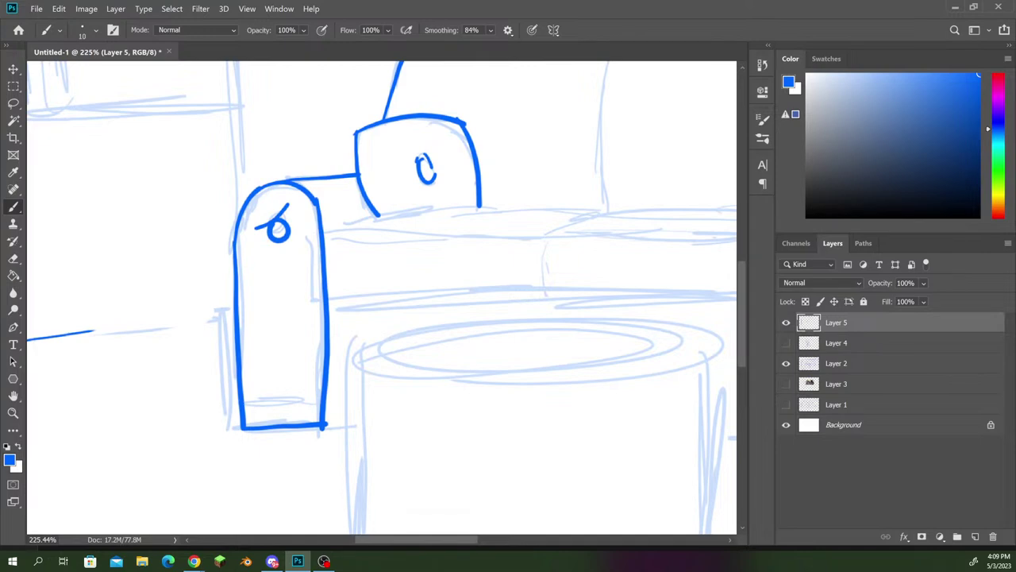
{"action": "key", "text": "ctrl+z"}
{"action": "left_click_drag", "start_coordinate": [268, 212], "coordinate": [297, 237]}
{"action": "left_click_drag", "start_coordinate": [556, 294], "coordinate": [257, 306]}
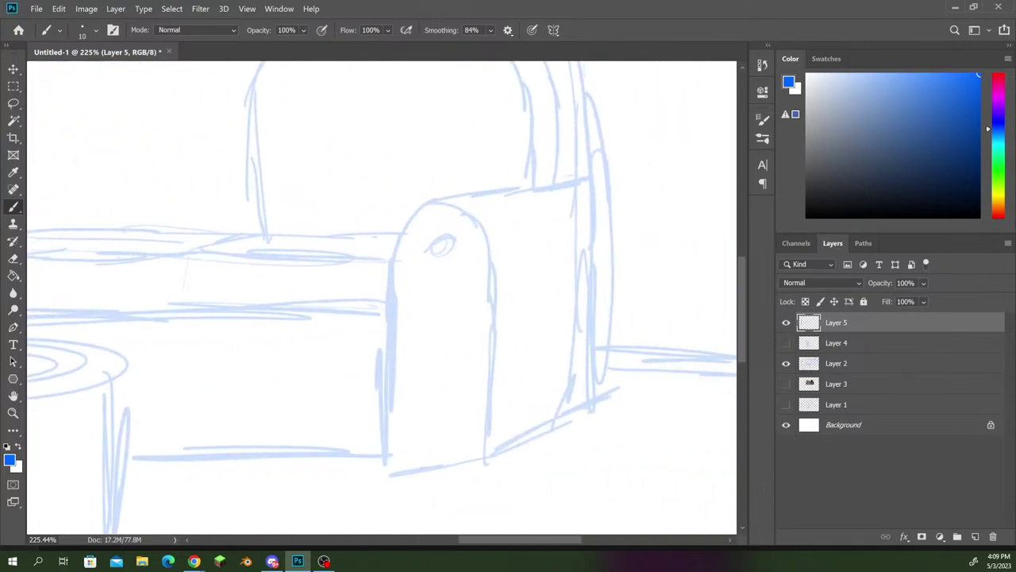
Trace the couch's armrest farther from the pillar: rounded front panel, flat base, round button with radiating ticks, and sloping top edge.
{"action": "mouse_move", "coordinate": [383, 458]}
{"action": "left_mouse_down"}
{"action": "mouse_move", "coordinate": [398, 230]}
{"action": "mouse_move", "coordinate": [413, 200]}
{"action": "mouse_move", "coordinate": [442, 189]}
{"action": "mouse_move", "coordinate": [474, 195]}
{"action": "mouse_move", "coordinate": [501, 268]}
{"action": "mouse_move", "coordinate": [493, 462]}
{"action": "left_mouse_up"}
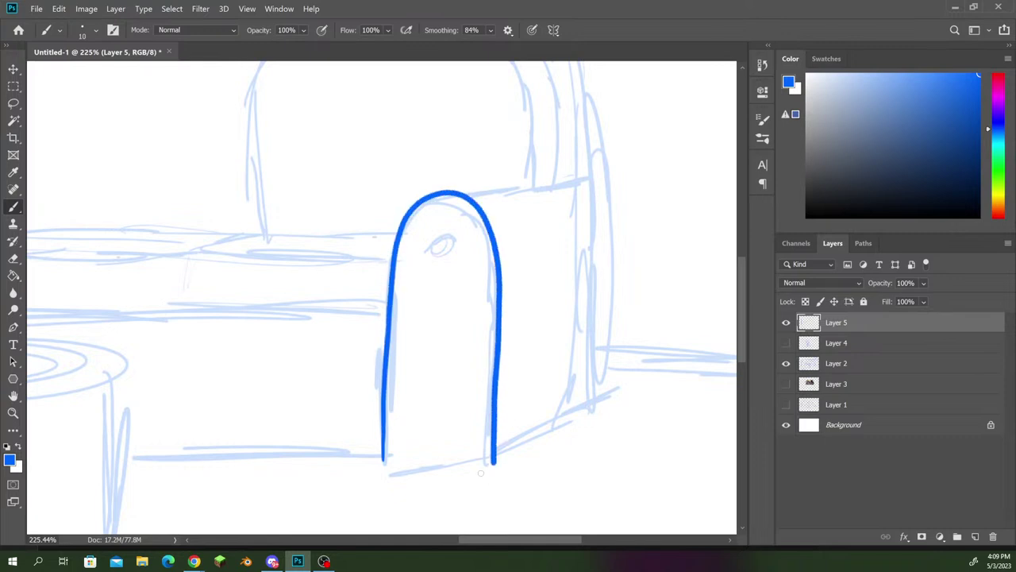
{"action": "left_click_drag", "start_coordinate": [385, 458], "coordinate": [501, 457]}
{"action": "mouse_move", "coordinate": [443, 235]}
{"action": "left_mouse_down"}
{"action": "mouse_move", "coordinate": [429, 252]}
{"action": "mouse_move", "coordinate": [458, 230]}
{"action": "mouse_move", "coordinate": [467, 251]}
{"action": "mouse_move", "coordinate": [429, 238]}
{"action": "mouse_move", "coordinate": [429, 269]}
{"action": "mouse_move", "coordinate": [451, 273]}
{"action": "left_mouse_up"}
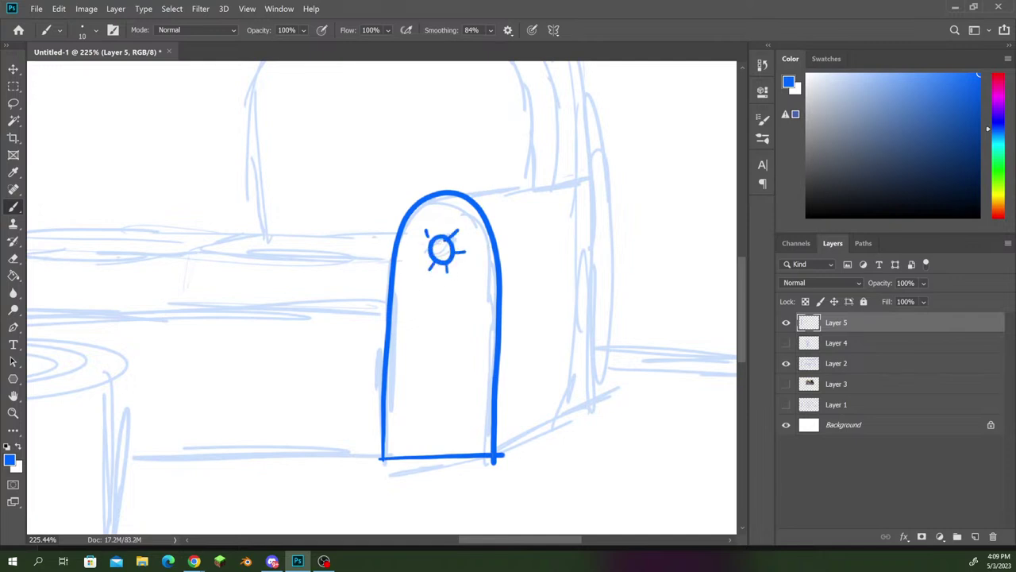
{"action": "left_click_drag", "start_coordinate": [457, 193], "coordinate": [570, 174]}
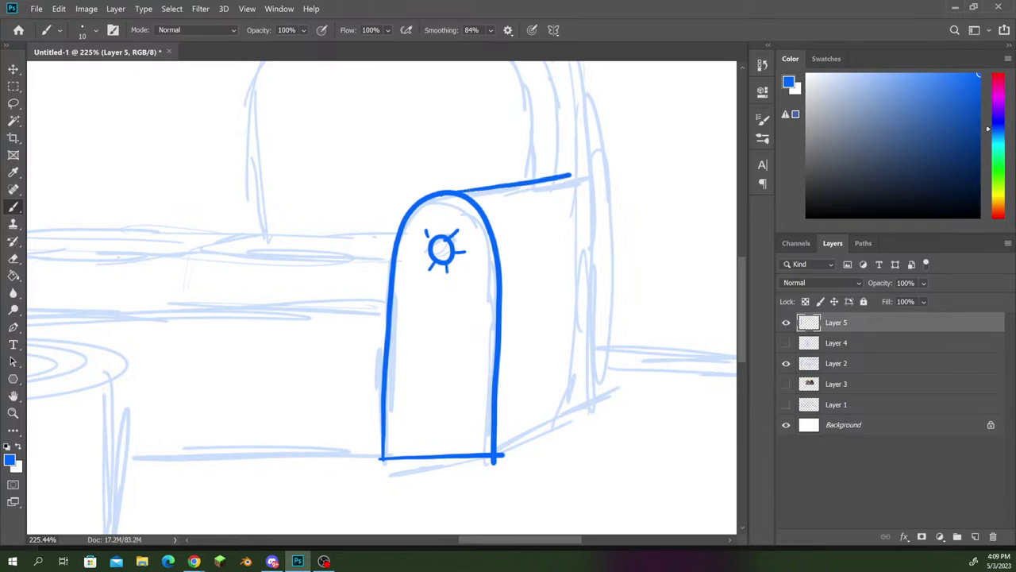
Trace the two curved dividers between the couch's back cushions and the top and outer side of the cushion farthest from the pillar.
{"action": "scroll", "coordinate": [431, 308], "scroll_direction": "down", "scroll_amount": 3}
{"action": "scroll", "coordinate": [499, 248], "scroll_direction": "up", "scroll_amount": 3}
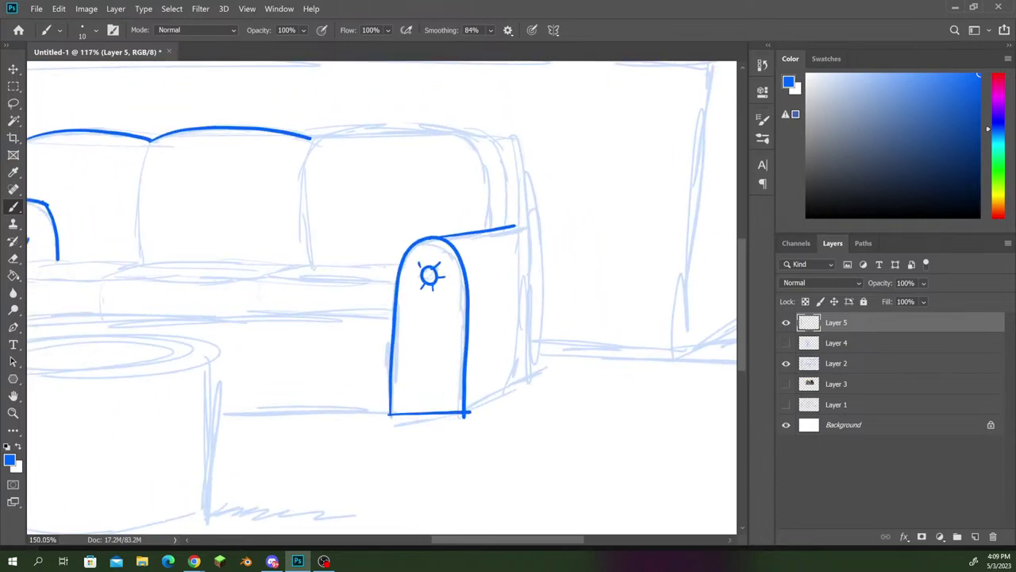
{"action": "mouse_move", "coordinate": [270, 115]}
{"action": "left_mouse_down"}
{"action": "mouse_move", "coordinate": [243, 190]}
{"action": "mouse_move", "coordinate": [260, 281]}
{"action": "left_mouse_up"}
{"action": "mouse_move", "coordinate": [269, 115]}
{"action": "left_mouse_down"}
{"action": "mouse_move", "coordinate": [419, 101]}
{"action": "mouse_move", "coordinate": [516, 140]}
{"action": "mouse_move", "coordinate": [506, 129]}
{"action": "mouse_move", "coordinate": [511, 249]}
{"action": "left_mouse_up"}
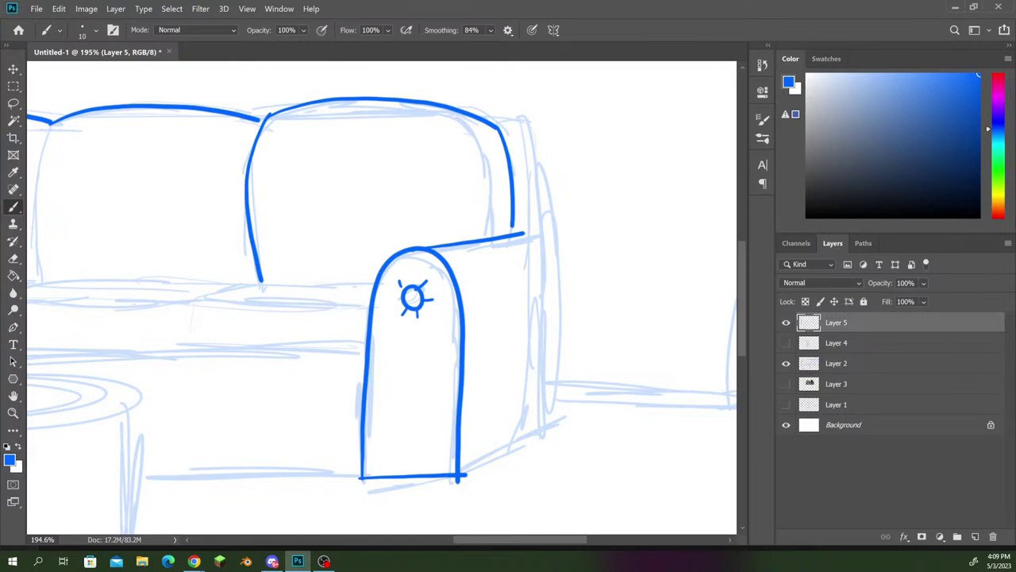
{"action": "left_click_drag", "start_coordinate": [334, 295], "coordinate": [573, 291]}
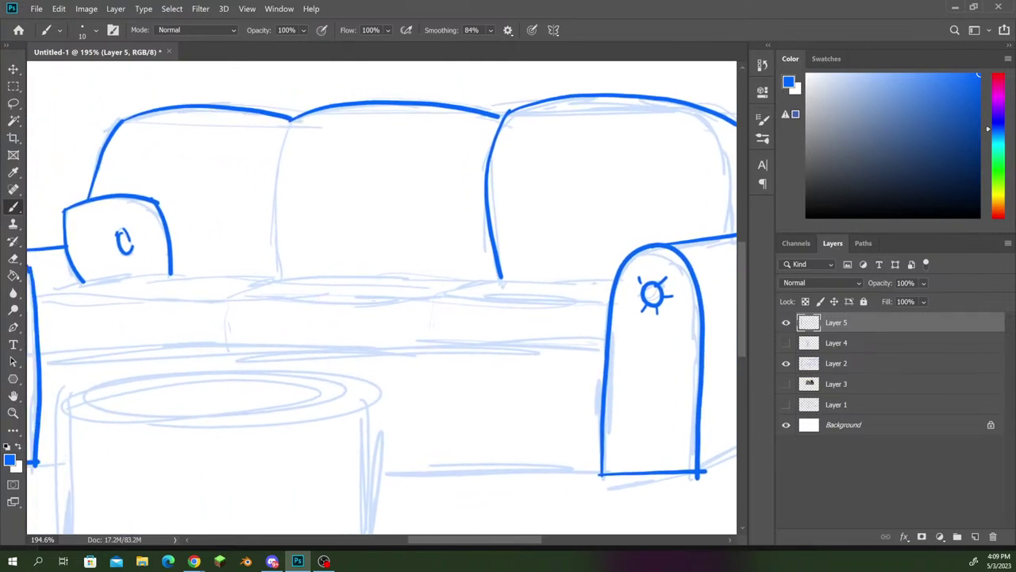
{"action": "mouse_move", "coordinate": [290, 121]}
{"action": "left_mouse_down"}
{"action": "mouse_move", "coordinate": [274, 164]}
{"action": "mouse_move", "coordinate": [277, 280]}
{"action": "left_mouse_up"}
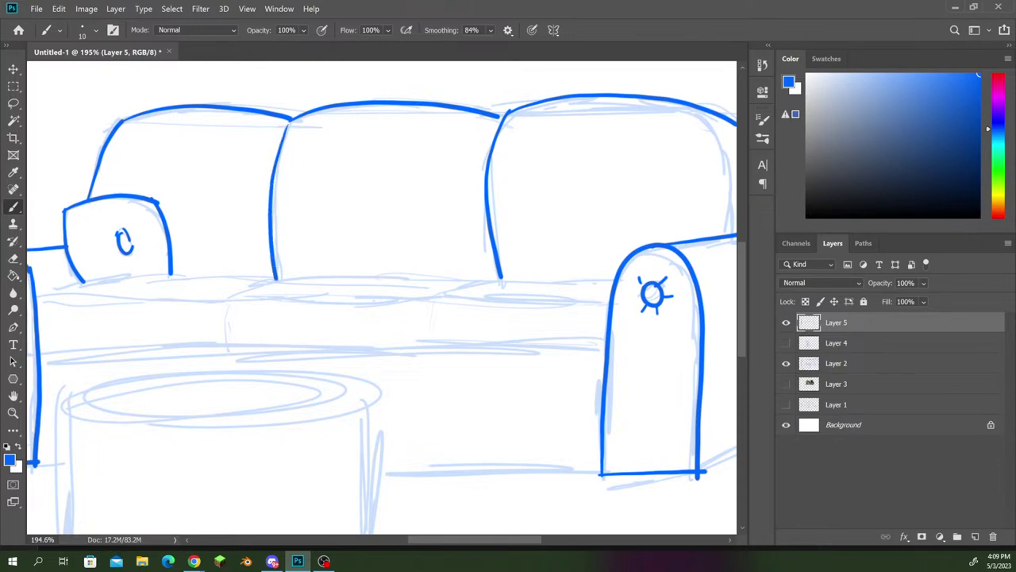
Trace the couch's bottom edge between the two armrests, leaving a gap where the stump stands.
{"action": "scroll", "coordinate": [381, 298], "scroll_direction": "right", "scroll_amount": 6}
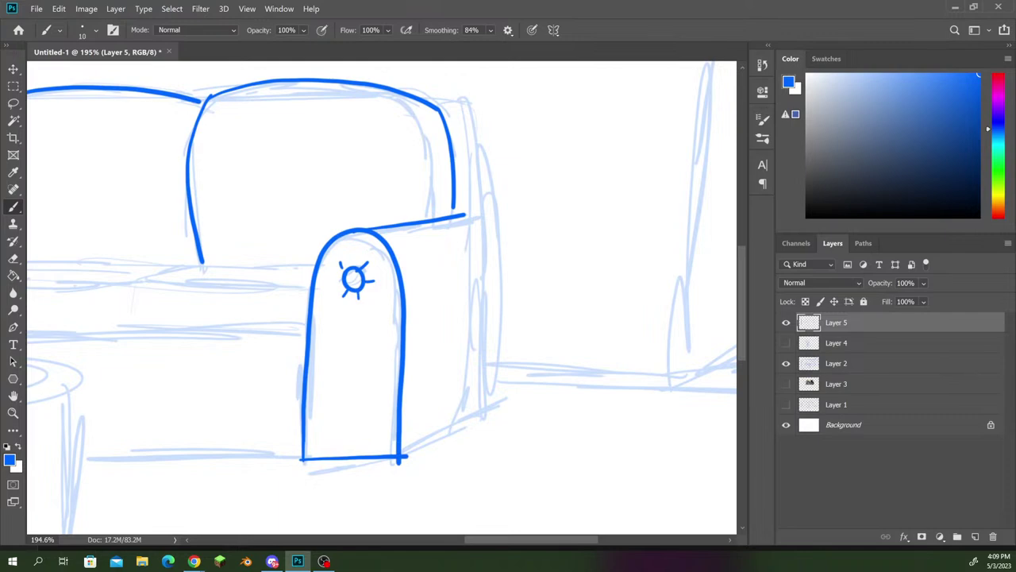
{"action": "scroll", "coordinate": [561, 324], "scroll_direction": "down", "scroll_amount": 7}
{"action": "scroll", "coordinate": [441, 358], "scroll_direction": "up", "scroll_amount": 6}
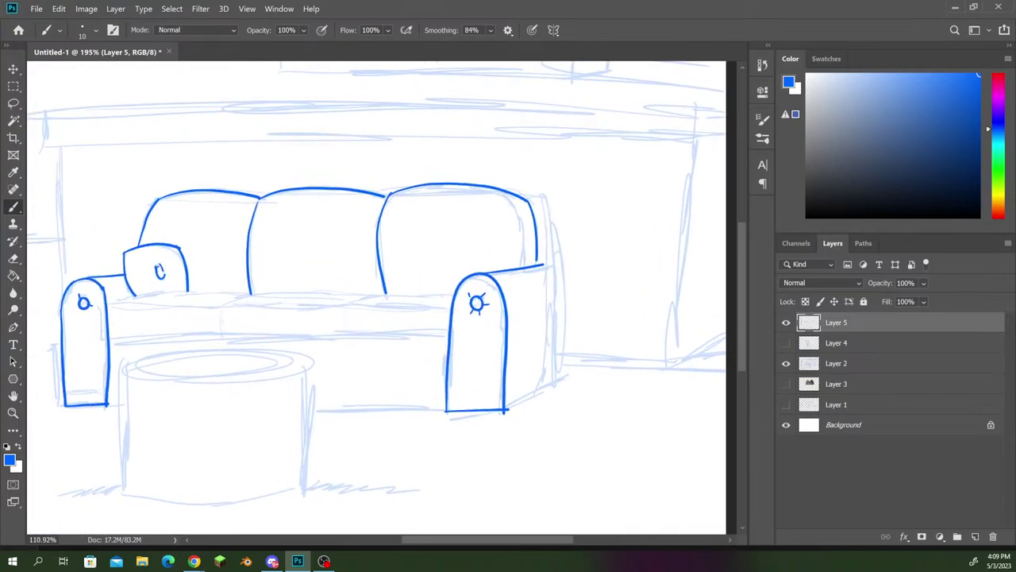
{"action": "left_click_drag", "start_coordinate": [251, 434], "coordinate": [455, 423]}
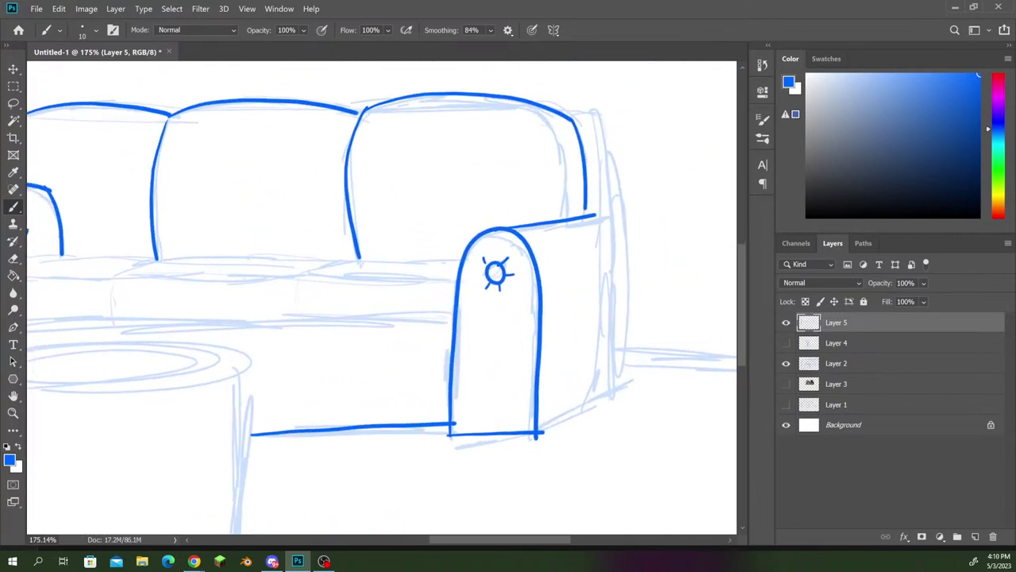
{"action": "key", "text": "ctrl+z"}
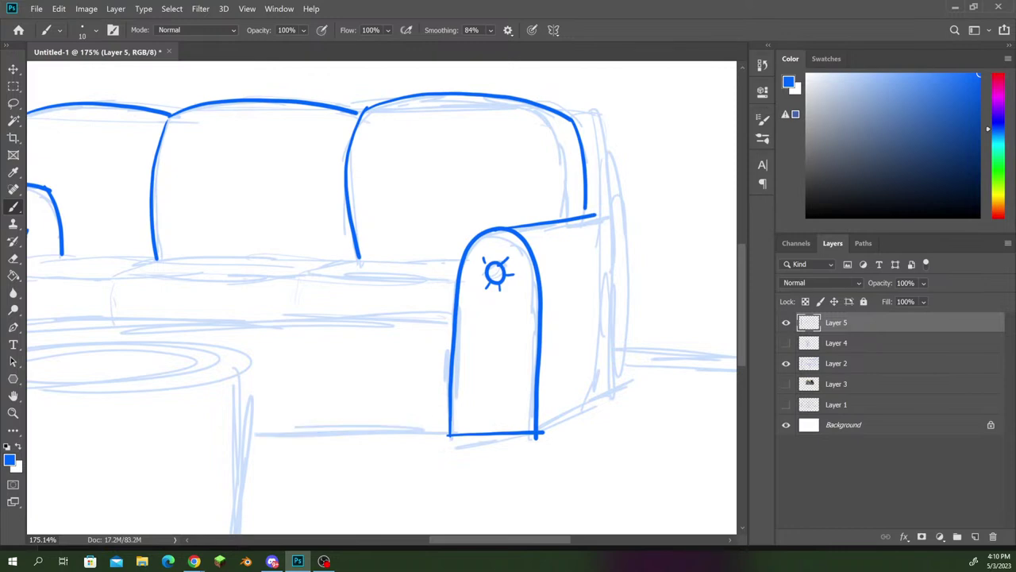
{"action": "left_click_drag", "start_coordinate": [244, 435], "coordinate": [754, 403]}
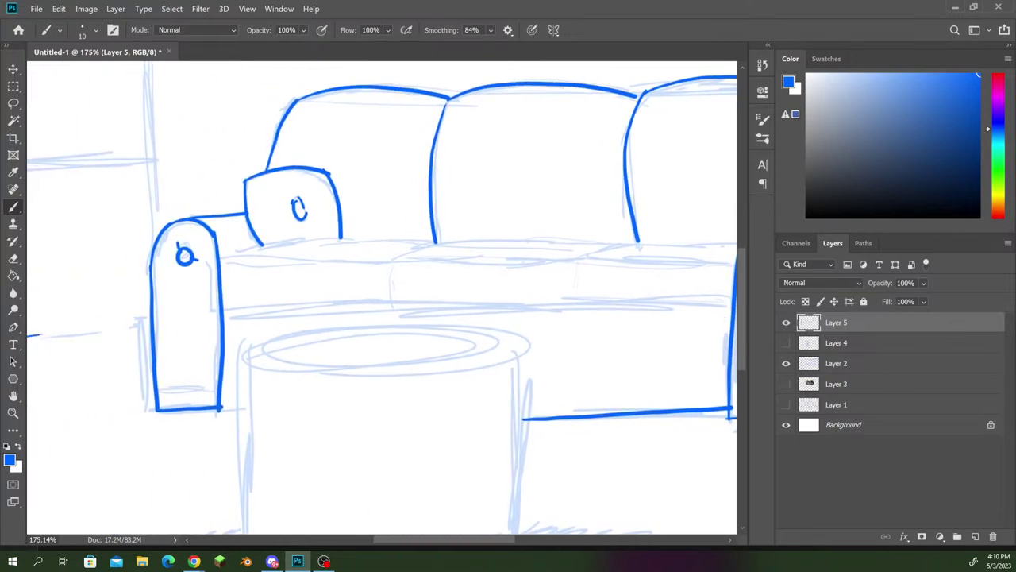
{"action": "left_click_drag", "start_coordinate": [222, 409], "coordinate": [266, 405]}
Trace the upper and lower edges of the couch's seat front, running from one armrest to the other.
{"action": "mouse_move", "coordinate": [220, 262]}
{"action": "left_mouse_down"}
{"action": "mouse_move", "coordinate": [610, 255]}
{"action": "mouse_move", "coordinate": [651, 246]}
{"action": "mouse_move", "coordinate": [396, 267]}
{"action": "mouse_move", "coordinate": [456, 263]}
{"action": "left_mouse_up"}
{"action": "left_click_drag", "start_coordinate": [620, 295], "coordinate": [565, 297]}
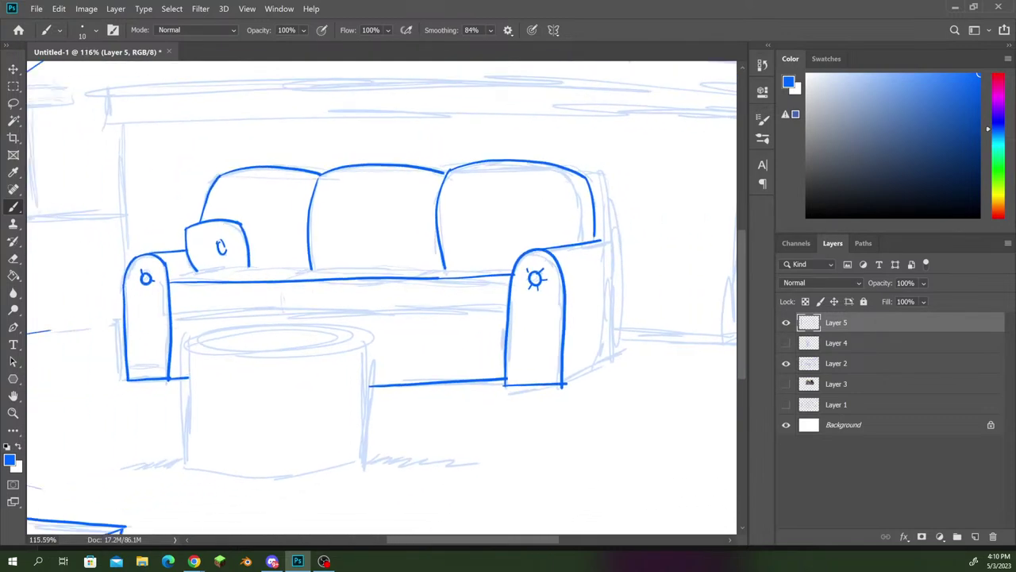
{"action": "left_click_drag", "start_coordinate": [185, 313], "coordinate": [508, 295]}
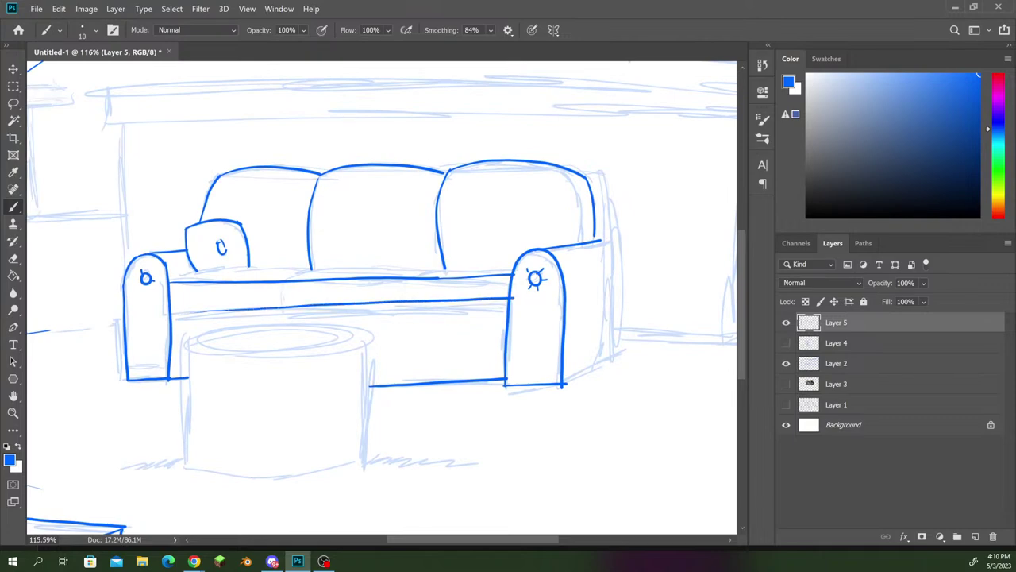
{"action": "key", "text": "ctrl+z"}
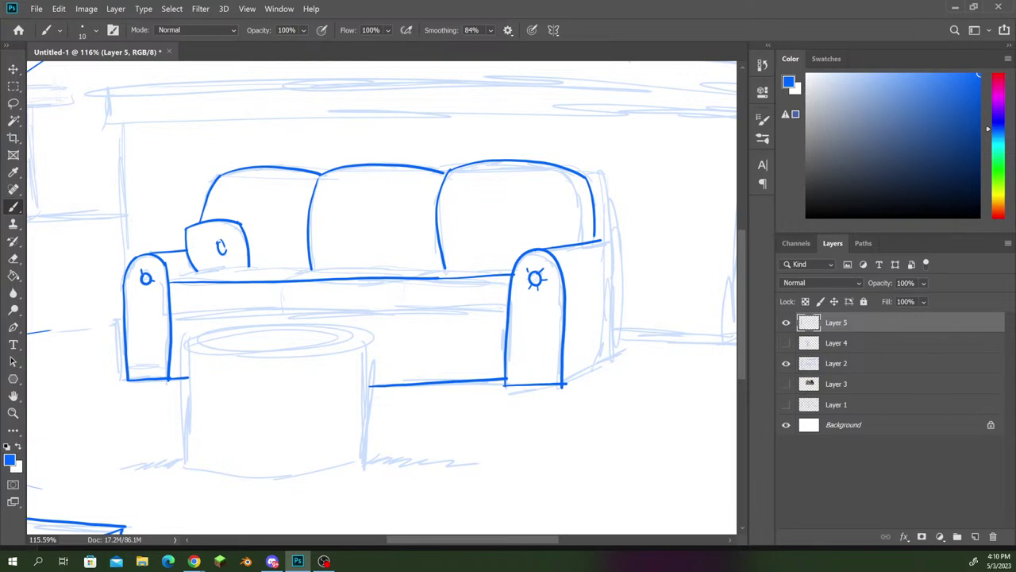
{"action": "scroll", "coordinate": [408, 363], "scroll_direction": "up", "scroll_amount": 5}
{"action": "left_click_drag", "start_coordinate": [384, 234], "coordinate": [686, 224]}
{"action": "left_click_drag", "start_coordinate": [444, 254], "coordinate": [613, 271]}
{"action": "left_click_drag", "start_coordinate": [255, 251], "coordinate": [603, 250]}
{"action": "left_click_drag", "start_coordinate": [292, 289], "coordinate": [476, 301]}
{"action": "scroll", "coordinate": [476, 302], "scroll_direction": "down", "scroll_amount": 2}
{"action": "left_click_drag", "start_coordinate": [216, 276], "coordinate": [482, 267]}
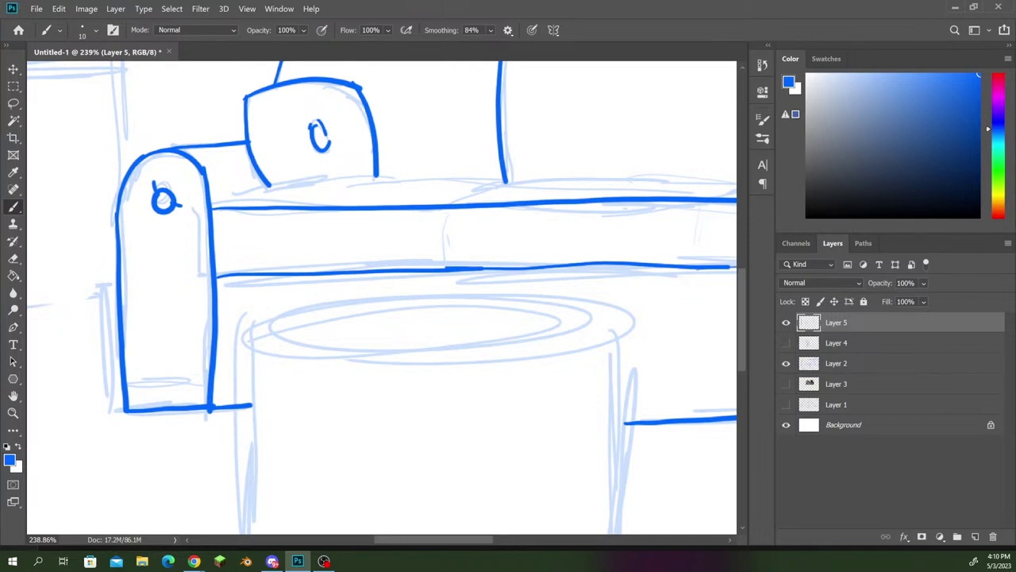
{"action": "scroll", "coordinate": [298, 310], "scroll_direction": "down", "scroll_amount": 5}
{"action": "scroll", "coordinate": [349, 238], "scroll_direction": "up", "scroll_amount": 5}
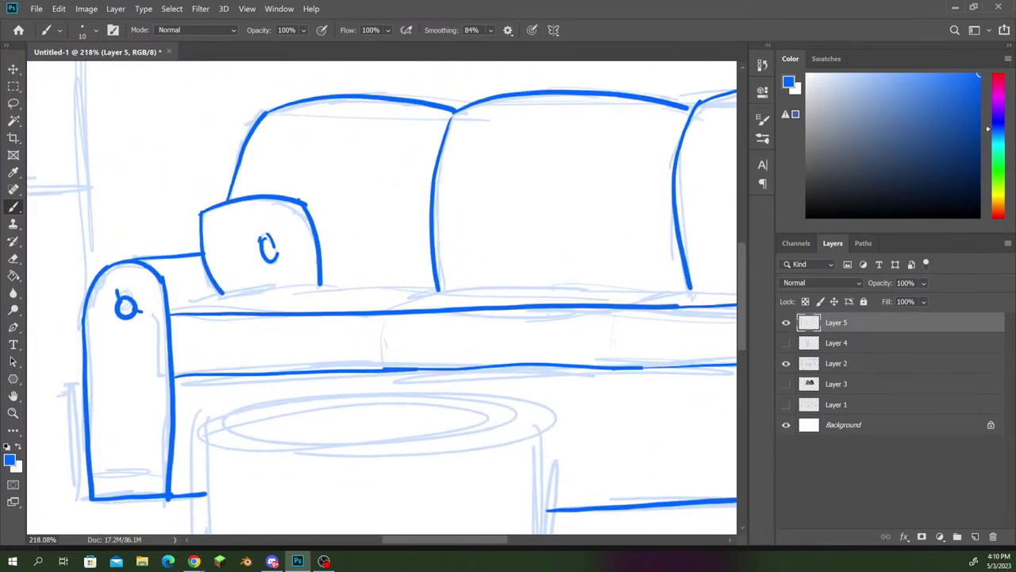
Trace the curved back edges and slanted joints that form the top surfaces of the three seat cushions.
{"action": "scroll", "coordinate": [439, 385], "scroll_direction": "up", "scroll_amount": 4}
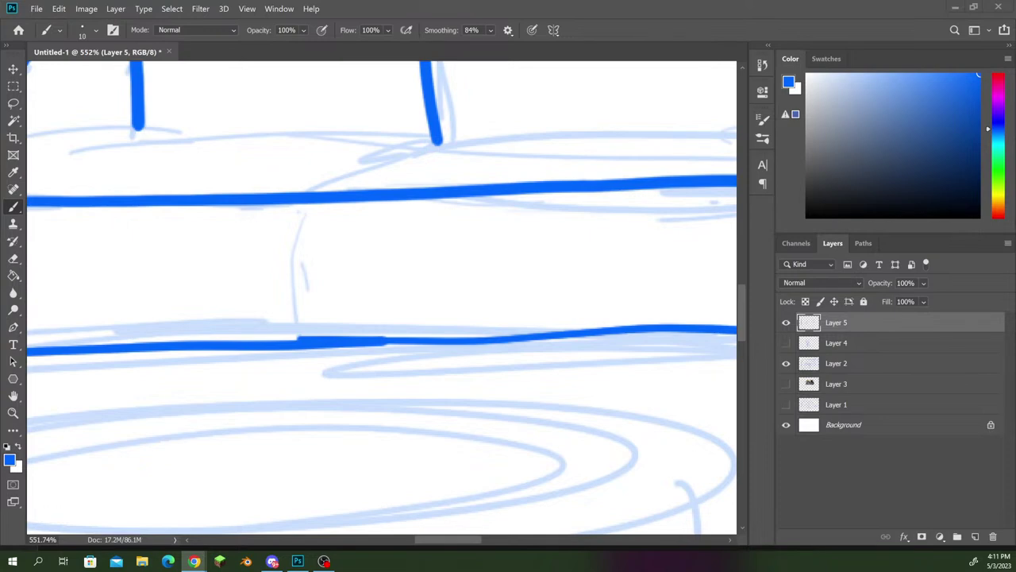
{"action": "scroll", "coordinate": [539, 302], "scroll_direction": "down", "scroll_amount": 6}
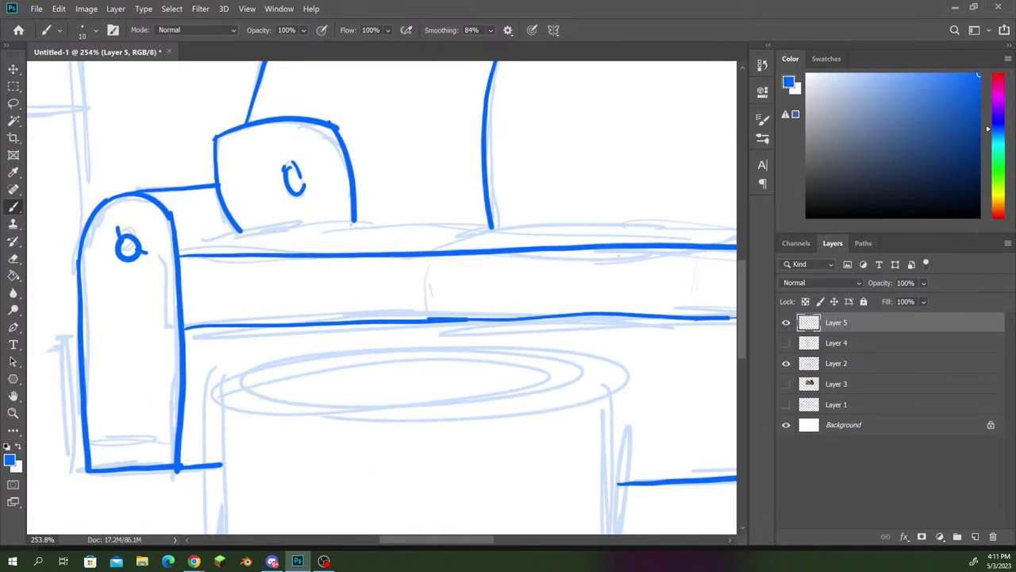
{"action": "mouse_move", "coordinate": [180, 251]}
{"action": "left_mouse_down"}
{"action": "mouse_move", "coordinate": [303, 223]}
{"action": "mouse_move", "coordinate": [489, 229]}
{"action": "left_mouse_up"}
{"action": "left_click_drag", "start_coordinate": [430, 252], "coordinate": [526, 223]}
{"action": "scroll", "coordinate": [381, 262], "scroll_direction": "down", "scroll_amount": 3}
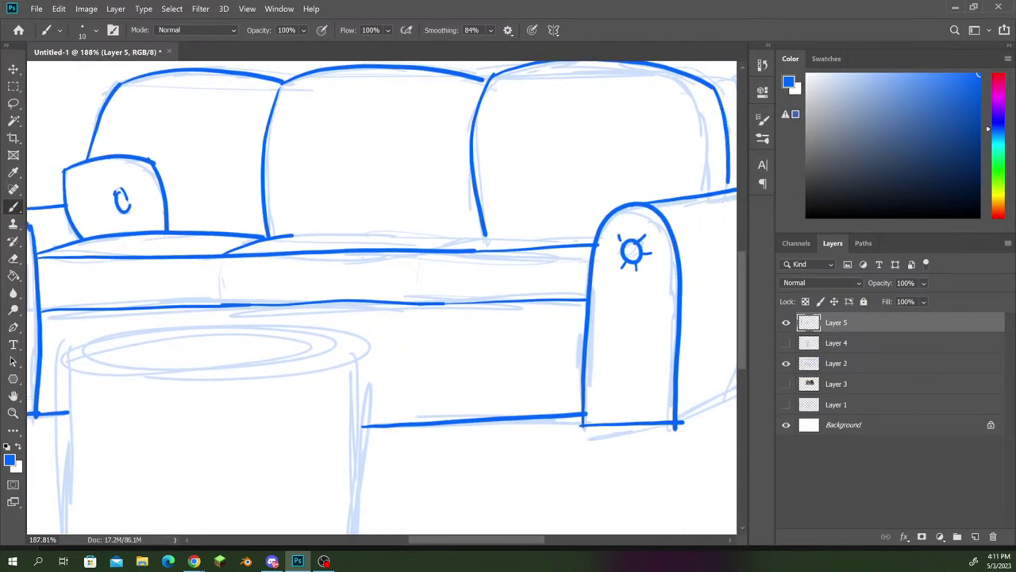
{"action": "left_click_drag", "start_coordinate": [293, 236], "coordinate": [608, 237]}
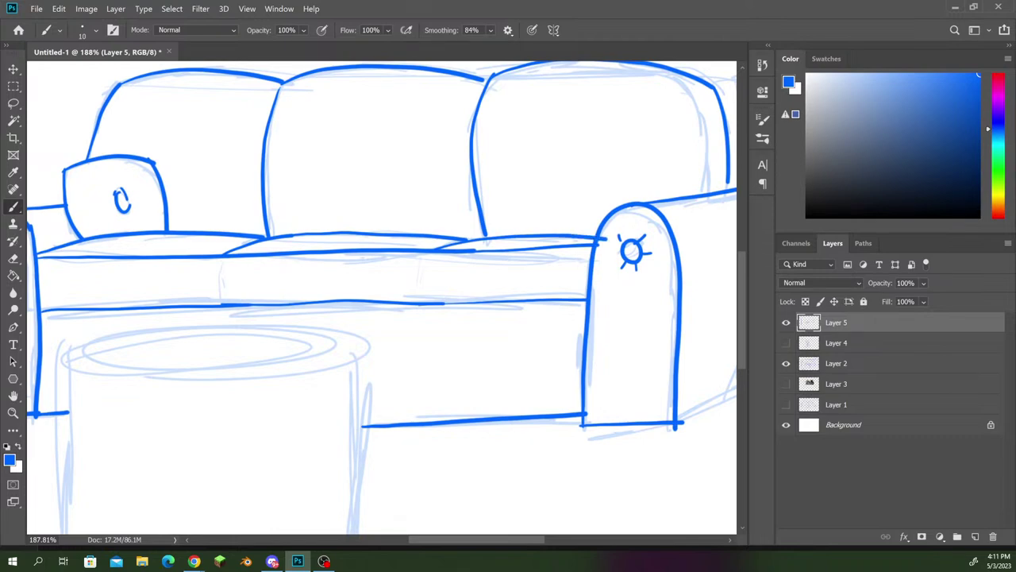
Draw the two short curved dividers separating the three cushions across the seat front.
{"action": "left_click_drag", "start_coordinate": [429, 253], "coordinate": [424, 303]}
{"action": "left_click_drag", "start_coordinate": [221, 258], "coordinate": [220, 304]}
{"action": "scroll", "coordinate": [534, 286], "scroll_direction": "down", "scroll_amount": 3}
{"action": "scroll", "coordinate": [552, 272], "scroll_direction": "up", "scroll_amount": 3}
{"action": "scroll", "coordinate": [724, 350], "scroll_direction": "down", "scroll_amount": 4}
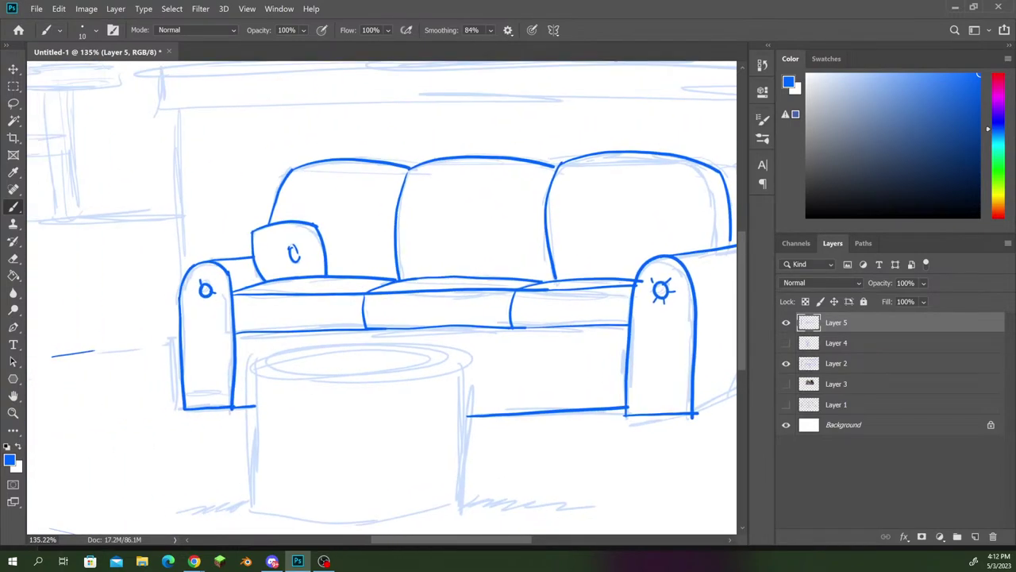
Draw an oval button at the middle of each of the couch's three back cushions.
{"action": "scroll", "coordinate": [692, 413], "scroll_direction": "up", "scroll_amount": 5}
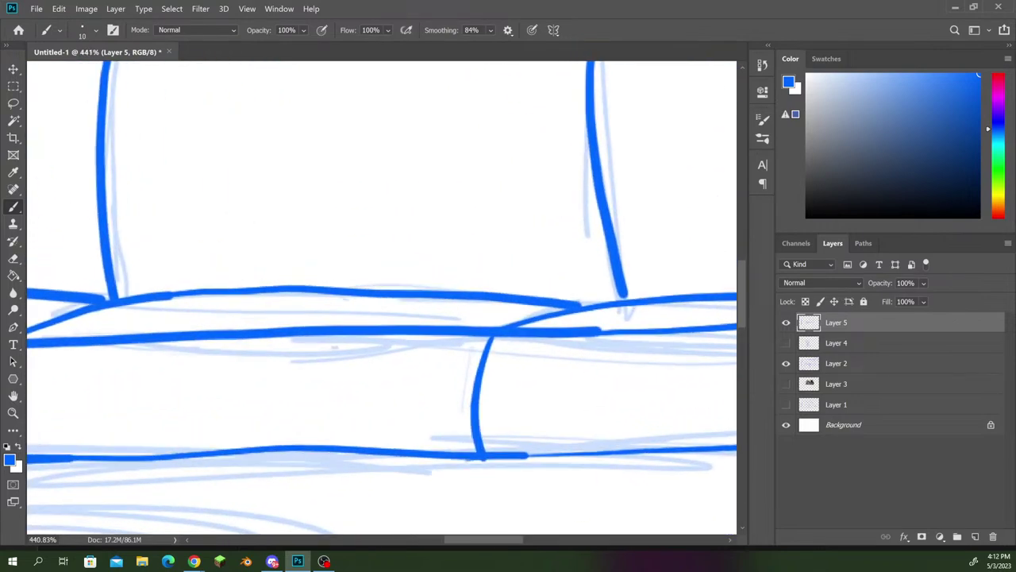
{"action": "mouse_move", "coordinate": [361, 238]}
{"action": "left_mouse_down"}
{"action": "mouse_move", "coordinate": [383, 207]}
{"action": "mouse_move", "coordinate": [357, 249]}
{"action": "left_mouse_up"}
{"action": "mouse_move", "coordinate": [87, 240]}
{"action": "left_mouse_down"}
{"action": "mouse_move", "coordinate": [108, 210]}
{"action": "mouse_move", "coordinate": [89, 256]}
{"action": "left_mouse_up"}
{"action": "left_click_drag", "start_coordinate": [548, 254], "coordinate": [272, 265]}
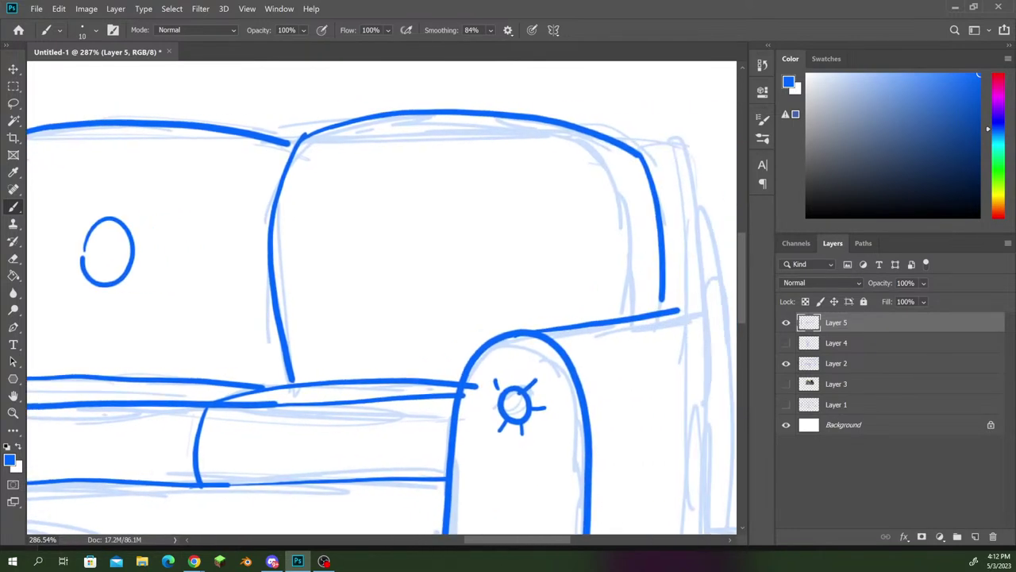
{"action": "left_click_drag", "start_coordinate": [411, 227], "coordinate": [403, 256]}
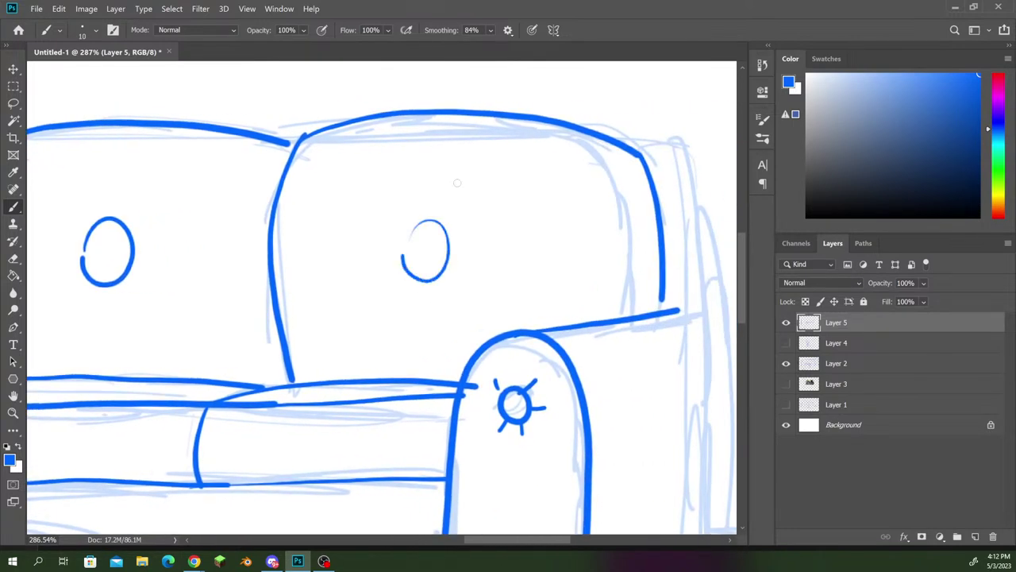
{"action": "scroll", "coordinate": [522, 260], "scroll_direction": "down", "scroll_amount": 10}
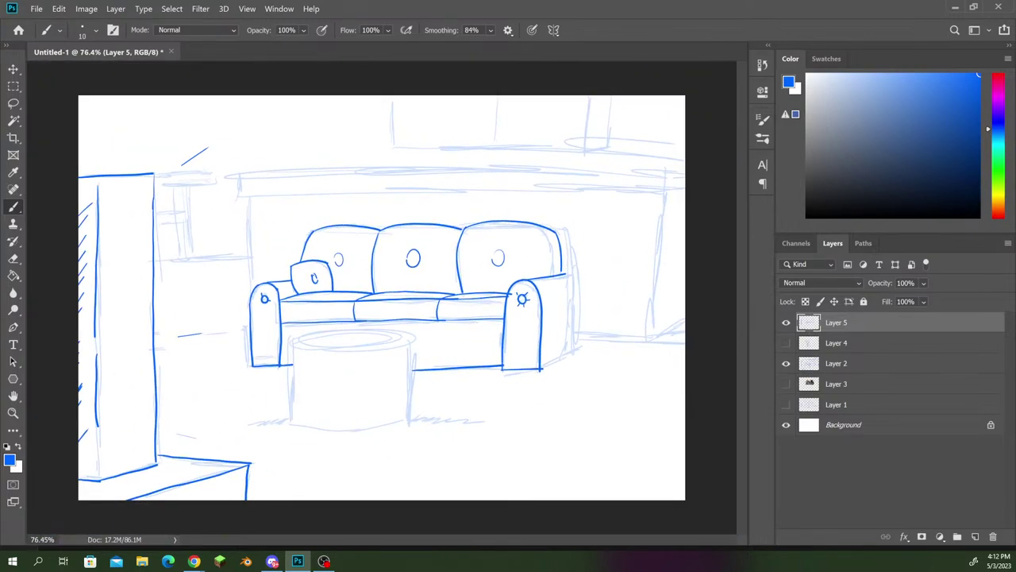
Trace the side face of the armrest farther from the pillar, with its slanted bottom edge and curved rear edge.
{"action": "scroll", "coordinate": [548, 274], "scroll_direction": "up", "scroll_amount": 5}
{"action": "left_click_drag", "start_coordinate": [547, 274], "coordinate": [404, 251]}
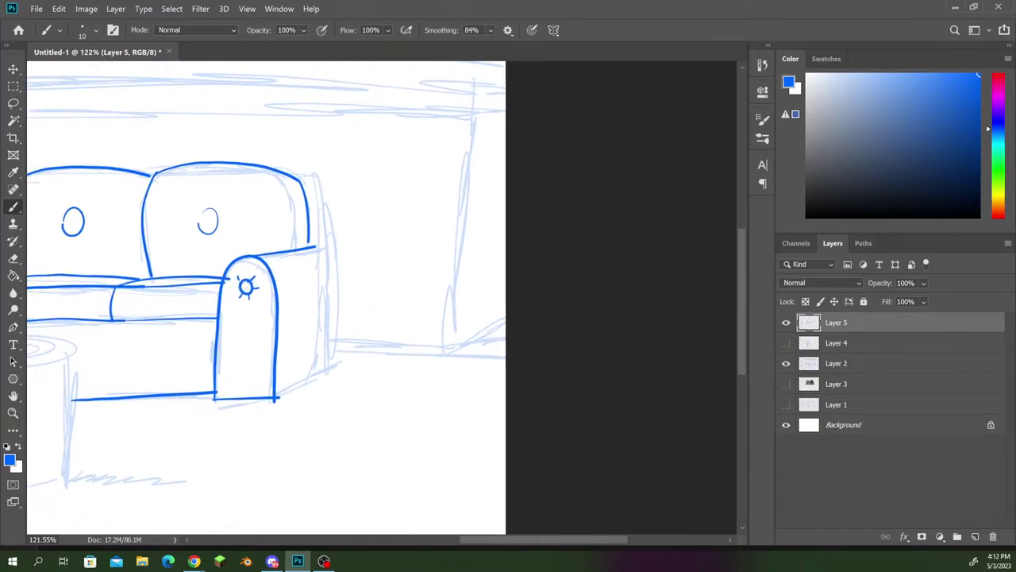
{"action": "left_click_drag", "start_coordinate": [276, 396], "coordinate": [324, 365]}
{"action": "left_click_drag", "start_coordinate": [314, 245], "coordinate": [328, 365]}
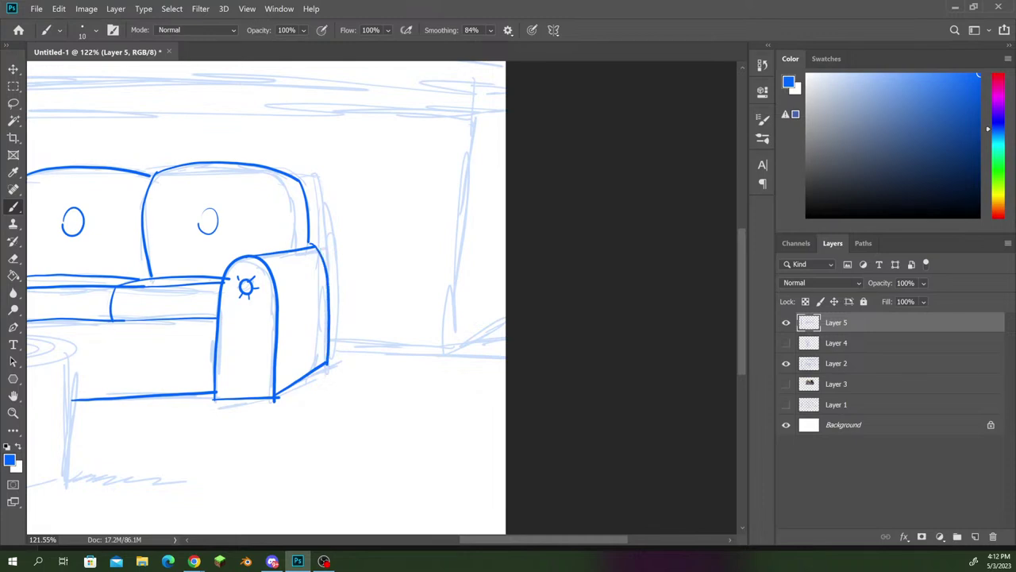
{"action": "scroll", "coordinate": [378, 302], "scroll_direction": "down", "scroll_amount": 4}
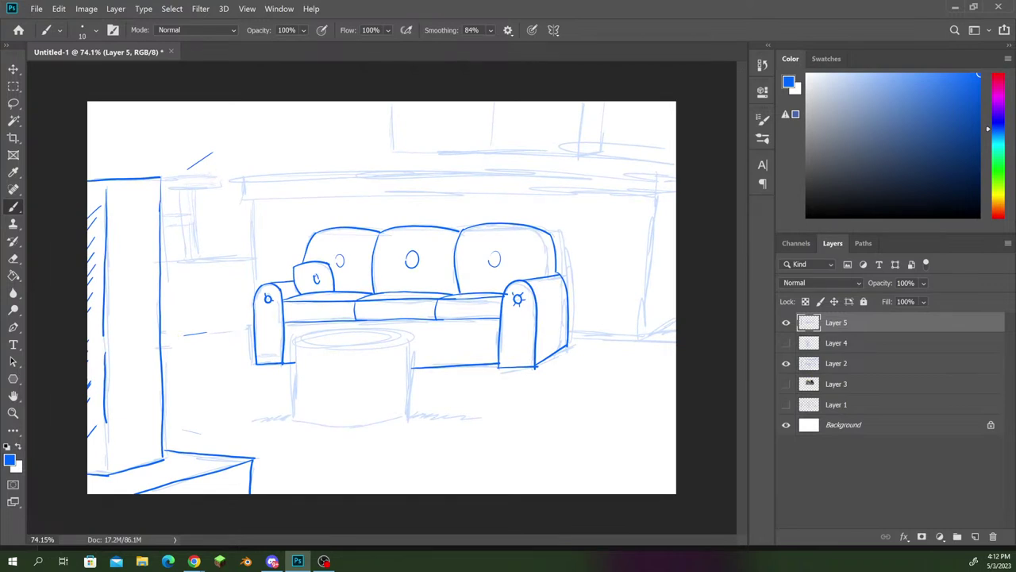
Show Layer 4 and trace the stump's pillar-side rim and its side edge, including the jagged pointed notch halfway down.
{"action": "left_click", "coordinate": [786, 342]}
{"action": "scroll", "coordinate": [335, 391], "scroll_direction": "up", "scroll_amount": 5}
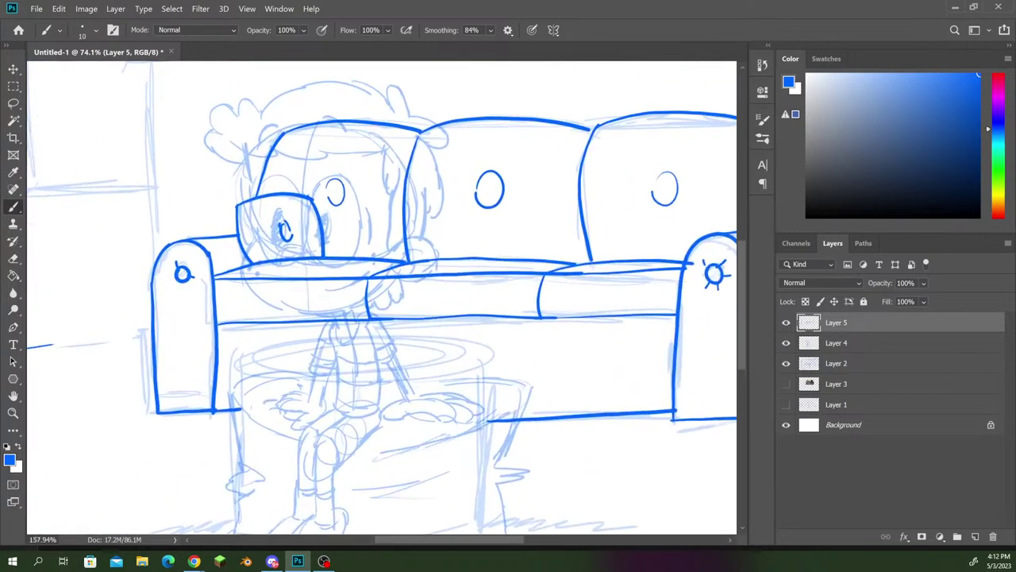
{"action": "scroll", "coordinate": [335, 391], "scroll_direction": "down", "scroll_amount": 5}
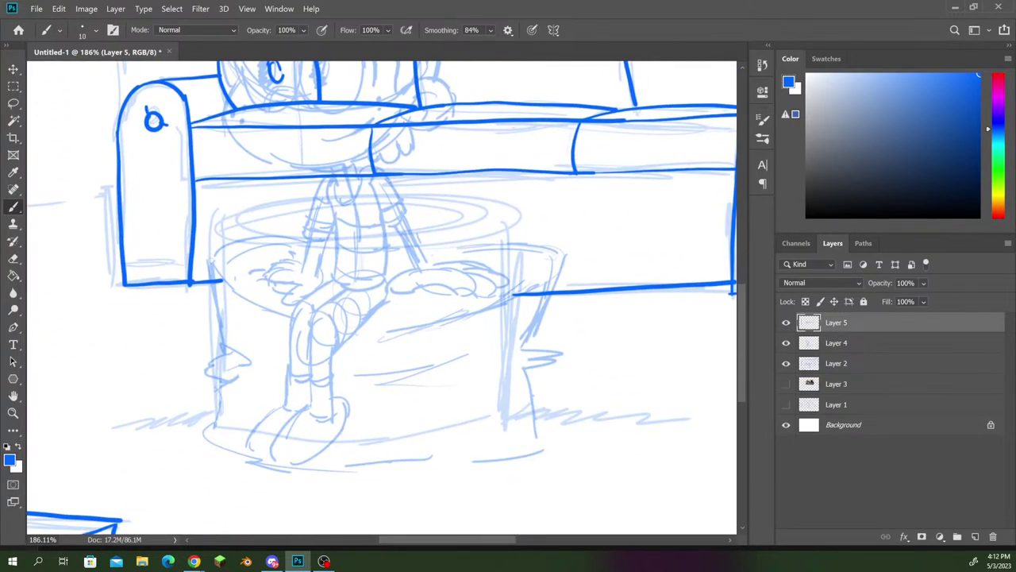
{"action": "left_click_drag", "start_coordinate": [214, 254], "coordinate": [314, 236]}
{"action": "mouse_move", "coordinate": [212, 253]}
{"action": "left_mouse_down"}
{"action": "mouse_move", "coordinate": [216, 270]}
{"action": "mouse_move", "coordinate": [281, 308]}
{"action": "left_mouse_up"}
{"action": "mouse_move", "coordinate": [210, 263]}
{"action": "left_mouse_down"}
{"action": "mouse_move", "coordinate": [223, 318]}
{"action": "mouse_move", "coordinate": [247, 355]}
{"action": "mouse_move", "coordinate": [230, 366]}
{"action": "mouse_move", "coordinate": [225, 351]}
{"action": "mouse_move", "coordinate": [210, 378]}
{"action": "mouse_move", "coordinate": [220, 418]}
{"action": "mouse_move", "coordinate": [208, 432]}
{"action": "left_mouse_up"}
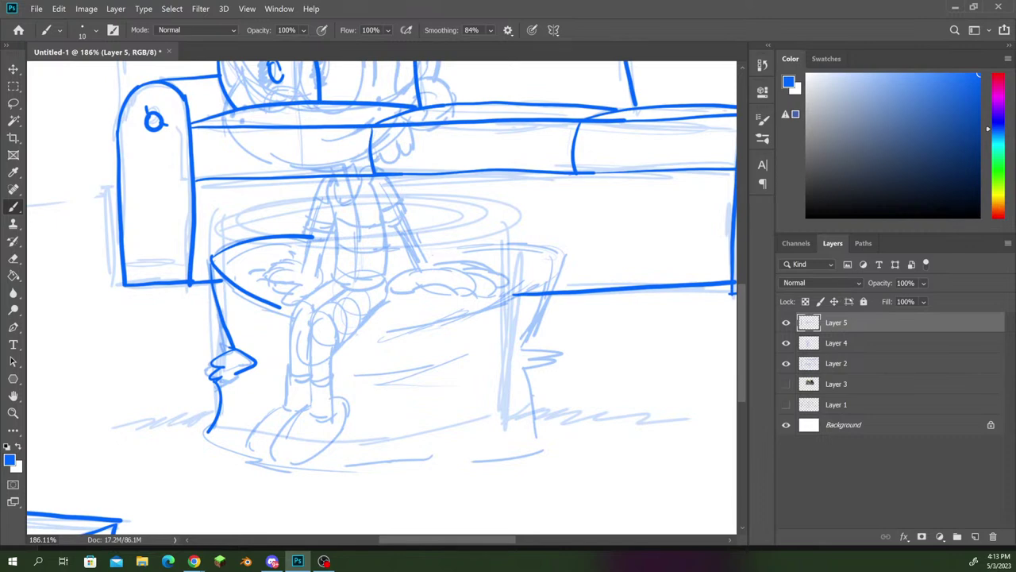
Trace the stump's remaining rim, its other side with the jagged splinters, the curved base and a few bark lines across the front.
{"action": "left_click_drag", "start_coordinate": [476, 318], "coordinate": [287, 291]}
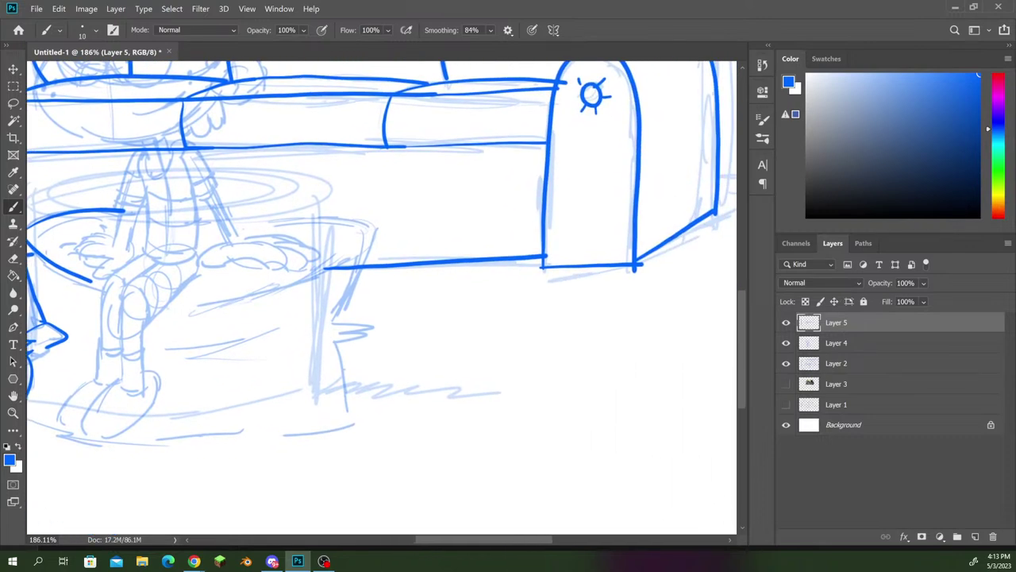
{"action": "mouse_move", "coordinate": [235, 216]}
{"action": "left_mouse_down"}
{"action": "mouse_move", "coordinate": [379, 226]}
{"action": "mouse_move", "coordinate": [249, 291]}
{"action": "left_mouse_up"}
{"action": "mouse_move", "coordinate": [380, 227]}
{"action": "left_mouse_down"}
{"action": "mouse_move", "coordinate": [335, 316]}
{"action": "mouse_move", "coordinate": [390, 306]}
{"action": "mouse_move", "coordinate": [329, 320]}
{"action": "mouse_move", "coordinate": [388, 320]}
{"action": "mouse_move", "coordinate": [311, 341]}
{"action": "mouse_move", "coordinate": [337, 331]}
{"action": "mouse_move", "coordinate": [379, 379]}
{"action": "mouse_move", "coordinate": [362, 364]}
{"action": "mouse_move", "coordinate": [349, 429]}
{"action": "left_mouse_up"}
{"action": "left_click_drag", "start_coordinate": [350, 358], "coordinate": [515, 295]}
{"action": "mouse_move", "coordinate": [183, 343]}
{"action": "left_mouse_down"}
{"action": "mouse_move", "coordinate": [208, 360]}
{"action": "mouse_move", "coordinate": [298, 382]}
{"action": "mouse_move", "coordinate": [518, 364]}
{"action": "left_mouse_up"}
{"action": "left_click_drag", "start_coordinate": [509, 301], "coordinate": [390, 312]}
{"action": "mouse_move", "coordinate": [351, 284]}
{"action": "left_mouse_down"}
{"action": "mouse_move", "coordinate": [457, 269]}
{"action": "mouse_move", "coordinate": [429, 285]}
{"action": "left_mouse_up"}
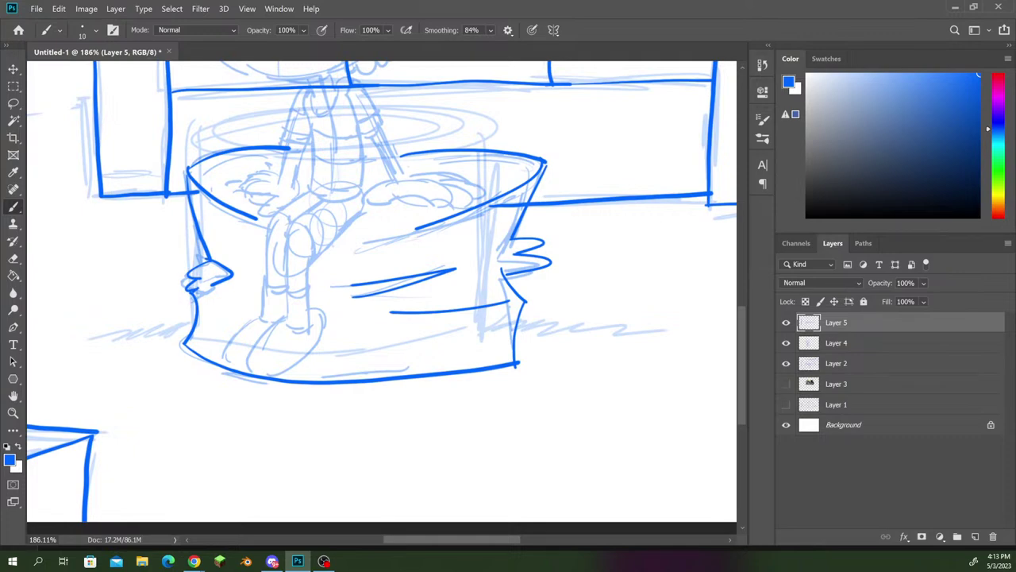
{"action": "scroll", "coordinate": [475, 362], "scroll_direction": "down", "scroll_amount": 10}
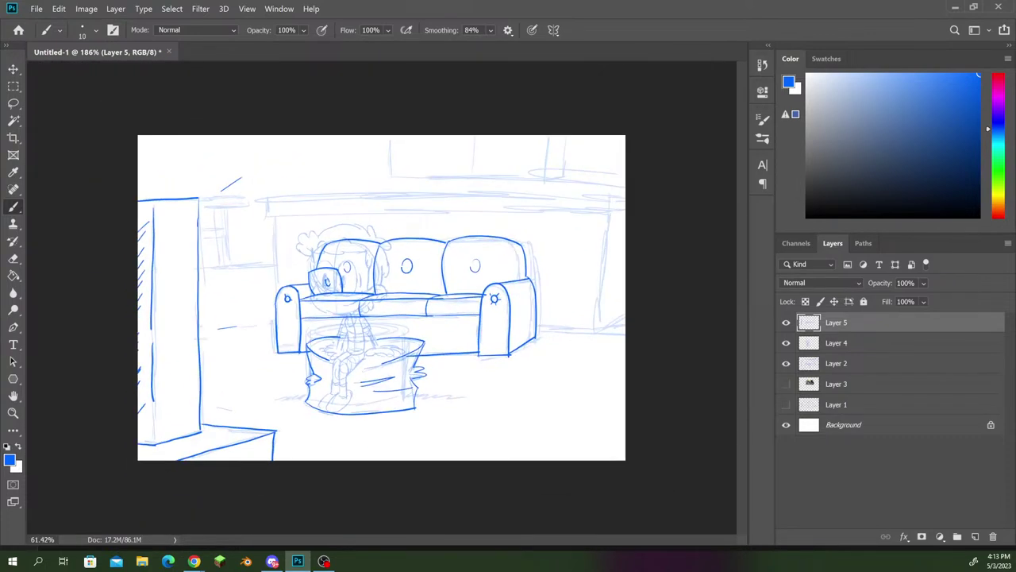
Close the stump's oval top rim by drawing the missing middle parts of its back and front arcs.
{"action": "scroll", "coordinate": [369, 397], "scroll_direction": "up", "scroll_amount": 5}
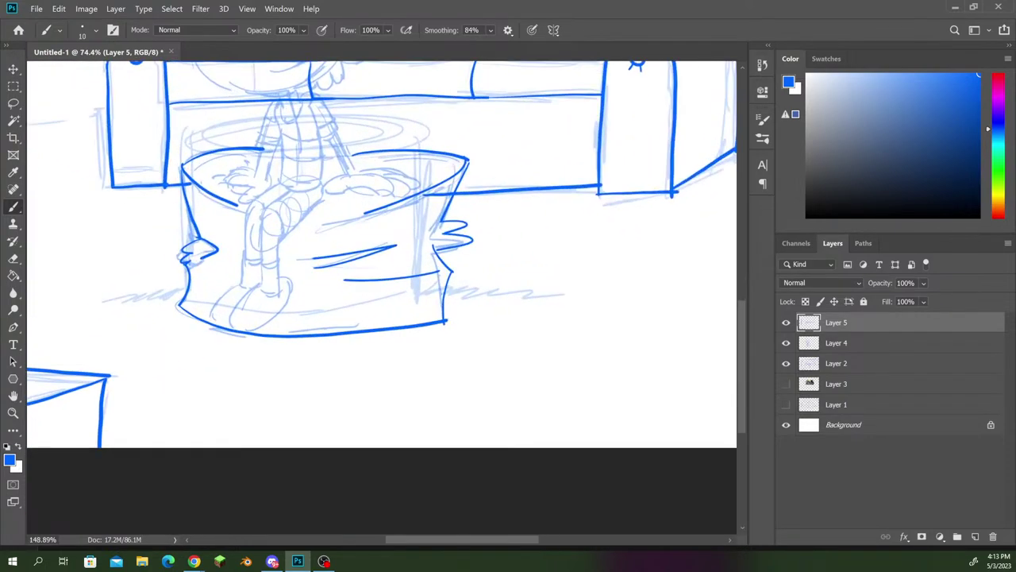
{"action": "scroll", "coordinate": [381, 301], "scroll_direction": "down", "scroll_amount": 1}
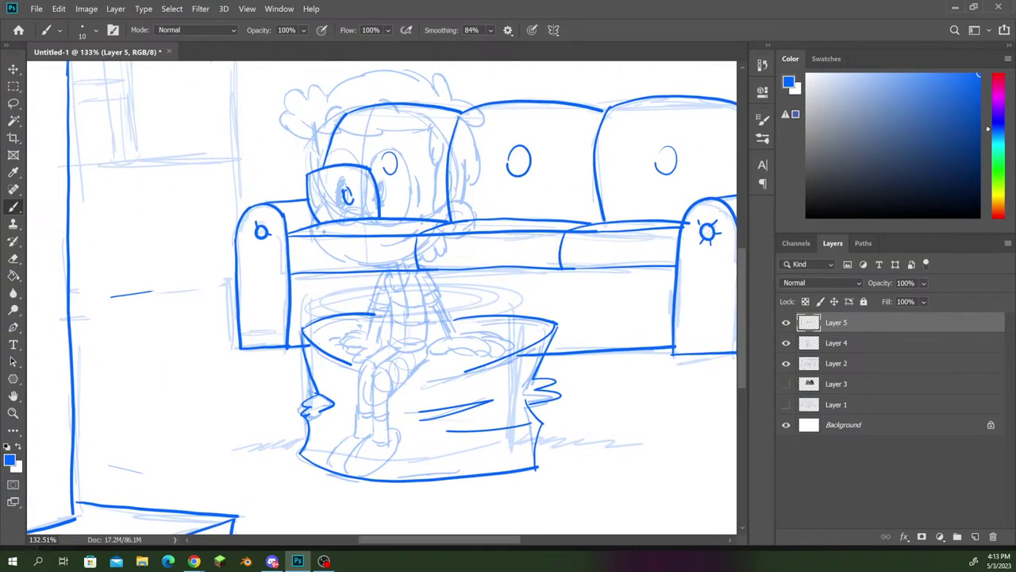
{"action": "left_click_drag", "start_coordinate": [393, 312], "coordinate": [510, 321]}
{"action": "left_click_drag", "start_coordinate": [353, 361], "coordinate": [467, 371]}
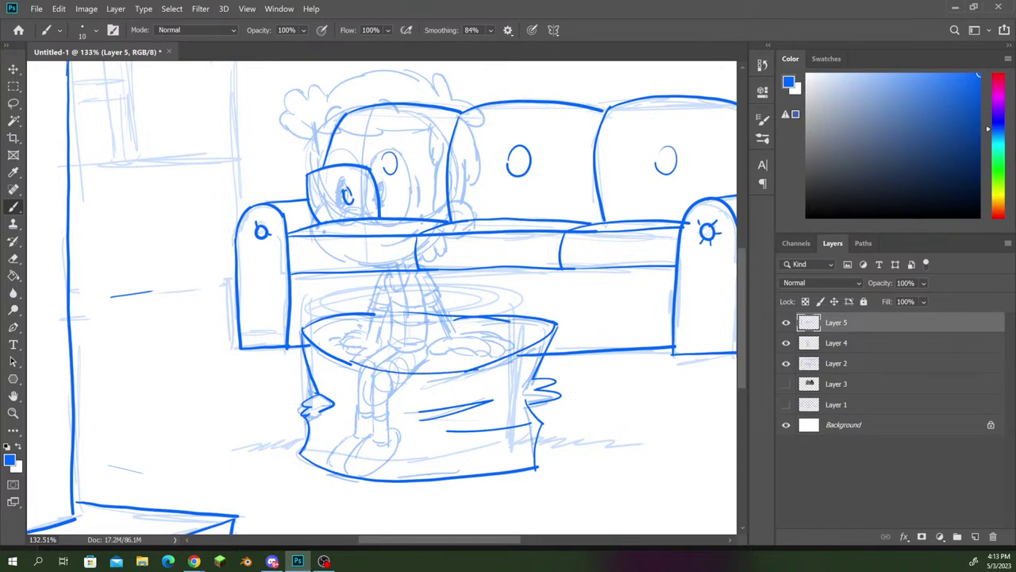
{"action": "scroll", "coordinate": [381, 297], "scroll_direction": "down", "scroll_amount": 3}
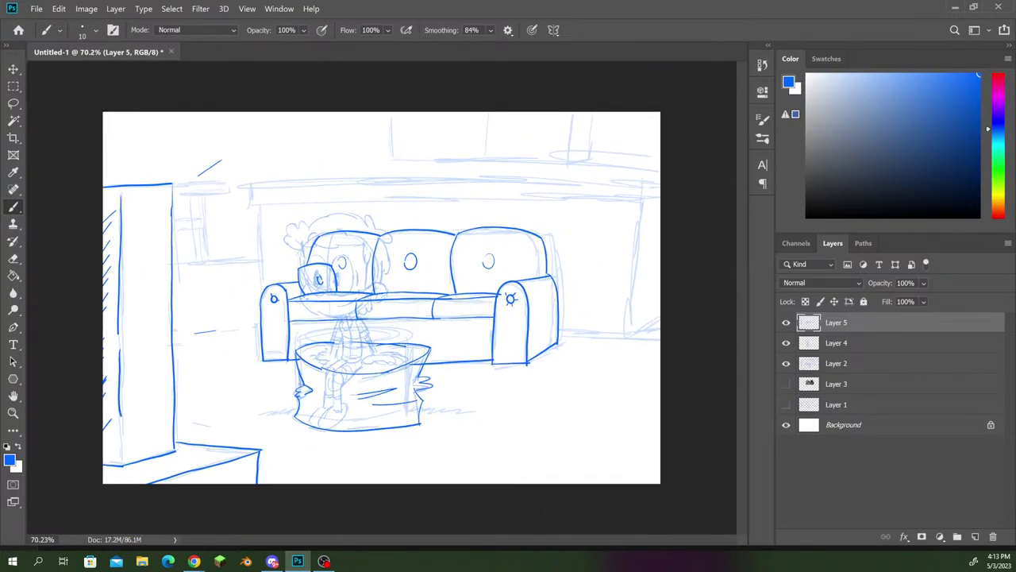
Trace the outline of the upper cabinet above the couch with its two side edges and long lower edge.
{"action": "mouse_move", "coordinate": [388, 114]}
{"action": "left_mouse_down"}
{"action": "mouse_move", "coordinate": [391, 169]}
{"action": "mouse_move", "coordinate": [413, 167]}
{"action": "mouse_move", "coordinate": [382, 164]}
{"action": "mouse_move", "coordinate": [544, 156]}
{"action": "left_mouse_up"}
{"action": "key", "text": "ctrl+z"}
{"action": "scroll", "coordinate": [413, 273], "scroll_direction": "up", "scroll_amount": 8}
{"action": "mouse_move", "coordinate": [444, 207]}
{"action": "left_mouse_down"}
{"action": "mouse_move", "coordinate": [425, 257]}
{"action": "mouse_move", "coordinate": [277, 423]}
{"action": "left_mouse_up"}
{"action": "left_click_drag", "start_coordinate": [189, 221], "coordinate": [624, 223]}
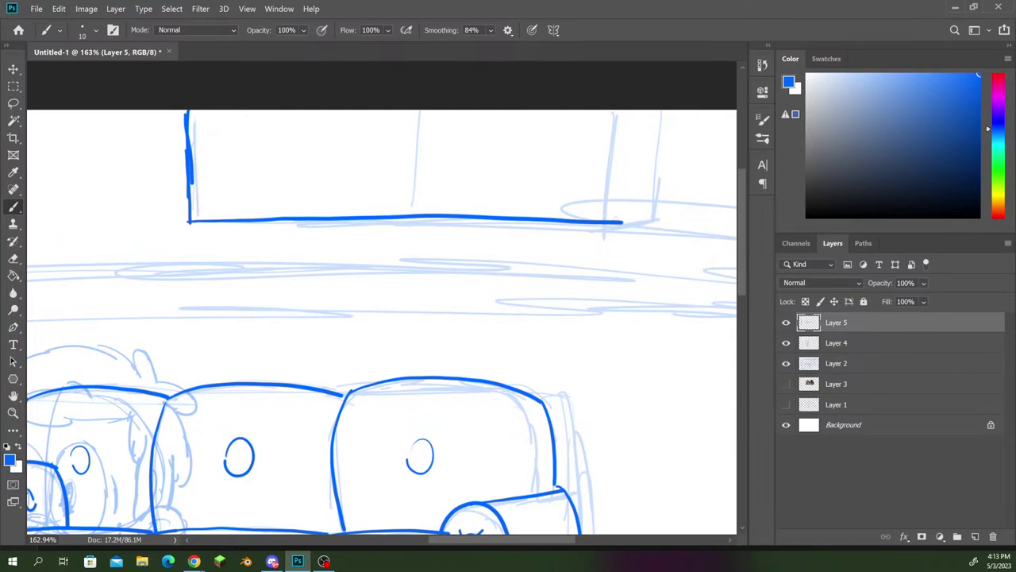
{"action": "left_click_drag", "start_coordinate": [605, 222], "coordinate": [615, 116]}
Draw the cabinet's center divider and two oval knobs beside it, shaded with short hatching.
{"action": "mouse_move", "coordinate": [418, 108]}
{"action": "left_mouse_down"}
{"action": "mouse_move", "coordinate": [417, 203]}
{"action": "mouse_move", "coordinate": [398, 148]}
{"action": "mouse_move", "coordinate": [389, 203]}
{"action": "left_mouse_up"}
{"action": "mouse_move", "coordinate": [385, 164]}
{"action": "left_mouse_down"}
{"action": "mouse_move", "coordinate": [373, 185]}
{"action": "mouse_move", "coordinate": [387, 176]}
{"action": "mouse_move", "coordinate": [392, 203]}
{"action": "left_mouse_up"}
{"action": "mouse_move", "coordinate": [433, 161]}
{"action": "left_mouse_down"}
{"action": "mouse_move", "coordinate": [458, 198]}
{"action": "mouse_move", "coordinate": [448, 143]}
{"action": "mouse_move", "coordinate": [428, 189]}
{"action": "left_mouse_up"}
{"action": "left_click_drag", "start_coordinate": [447, 176], "coordinate": [437, 192]}
{"action": "left_click_drag", "start_coordinate": [451, 183], "coordinate": [446, 197]}
{"action": "scroll", "coordinate": [406, 308], "scroll_direction": "down", "scroll_amount": 8}
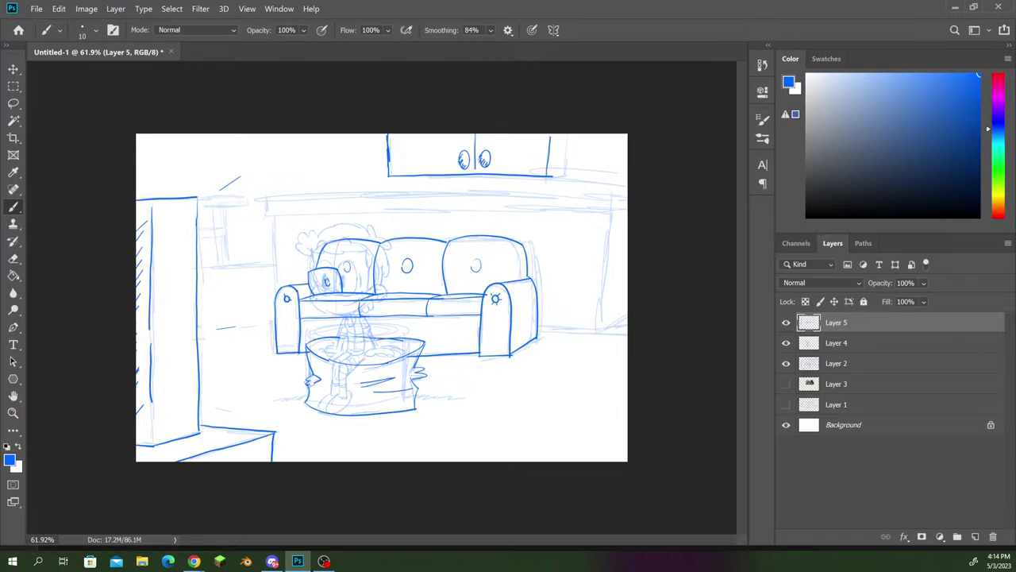
Trace the horizontal ledge beside the pillar, the upright post beneath it and the short crossbar joining pillar and post.
{"action": "scroll", "coordinate": [299, 258], "scroll_direction": "up", "scroll_amount": 5}
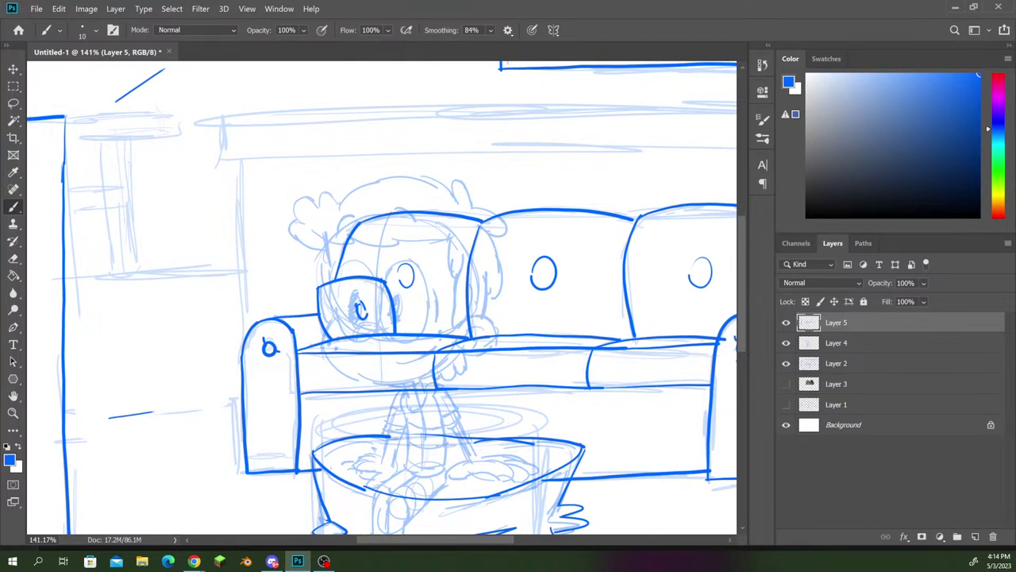
{"action": "left_click_drag", "start_coordinate": [302, 262], "coordinate": [480, 355]}
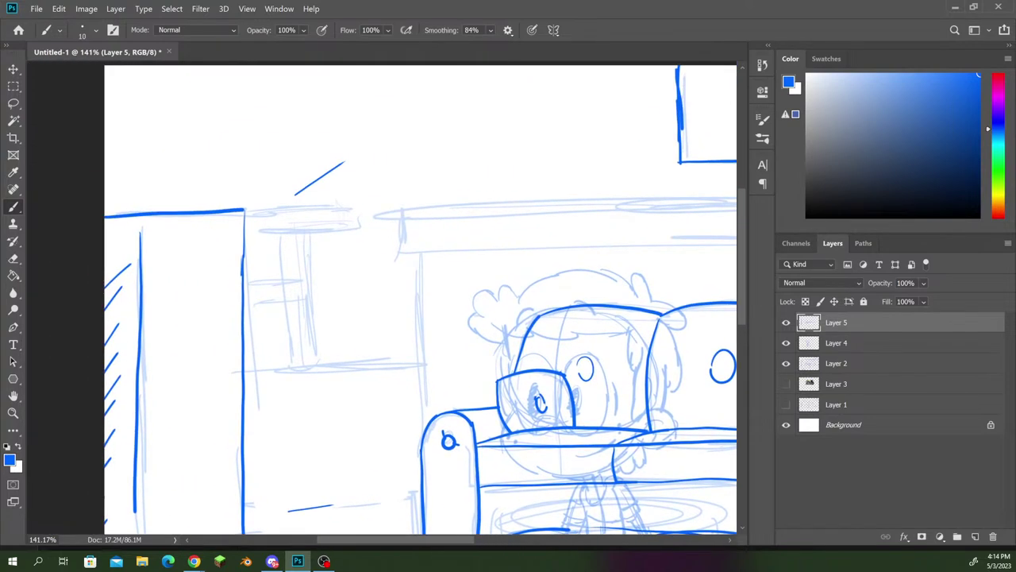
{"action": "mouse_move", "coordinate": [242, 212]}
{"action": "left_mouse_down"}
{"action": "mouse_move", "coordinate": [376, 204]}
{"action": "mouse_move", "coordinate": [358, 209]}
{"action": "mouse_move", "coordinate": [357, 239]}
{"action": "mouse_move", "coordinate": [357, 229]}
{"action": "mouse_move", "coordinate": [271, 232]}
{"action": "left_mouse_up"}
{"action": "mouse_move", "coordinate": [335, 232]}
{"action": "left_mouse_down"}
{"action": "mouse_move", "coordinate": [248, 233]}
{"action": "mouse_move", "coordinate": [311, 229]}
{"action": "left_mouse_up"}
{"action": "mouse_move", "coordinate": [243, 284]}
{"action": "left_mouse_down"}
{"action": "mouse_move", "coordinate": [298, 282]}
{"action": "mouse_move", "coordinate": [296, 300]}
{"action": "mouse_move", "coordinate": [247, 306]}
{"action": "mouse_move", "coordinate": [292, 301]}
{"action": "mouse_move", "coordinate": [281, 242]}
{"action": "mouse_move", "coordinate": [311, 295]}
{"action": "mouse_move", "coordinate": [319, 368]}
{"action": "mouse_move", "coordinate": [301, 373]}
{"action": "left_mouse_up"}
{"action": "left_click_drag", "start_coordinate": [285, 303], "coordinate": [286, 317]}
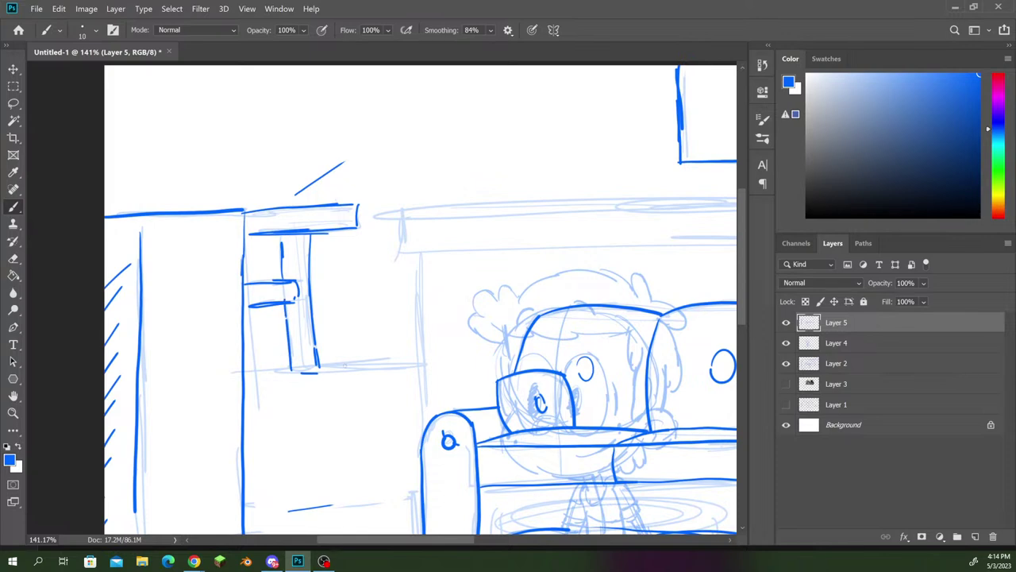
Draw the base line on both sides of the post and add short hatching where the post meets the ledge.
{"action": "left_click_drag", "start_coordinate": [319, 360], "coordinate": [411, 358]}
{"action": "mouse_move", "coordinate": [378, 356]}
{"action": "left_mouse_down"}
{"action": "mouse_move", "coordinate": [416, 354]}
{"action": "mouse_move", "coordinate": [381, 354]}
{"action": "left_mouse_up"}
{"action": "left_click_drag", "start_coordinate": [287, 357], "coordinate": [262, 357]}
{"action": "left_click_drag", "start_coordinate": [284, 242], "coordinate": [306, 238]}
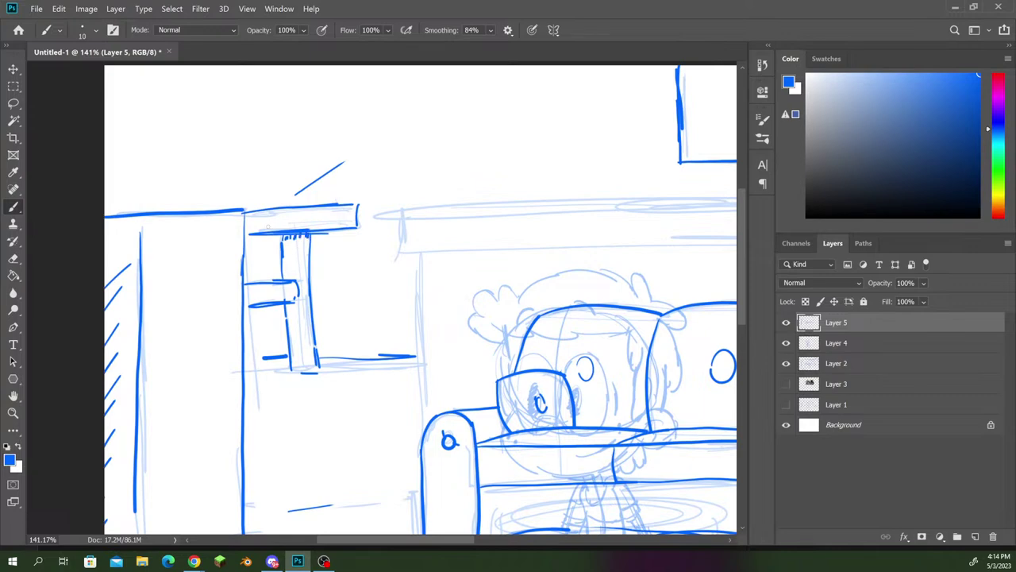
Add horizontal grain strokes to the ledge's face and to the short crossbar.
{"action": "left_click_drag", "start_coordinate": [259, 213], "coordinate": [259, 234]}
{"action": "key", "text": "ctrl+z"}
{"action": "mouse_move", "coordinate": [265, 216]}
{"action": "left_mouse_down"}
{"action": "mouse_move", "coordinate": [339, 219]}
{"action": "mouse_move", "coordinate": [322, 225]}
{"action": "left_mouse_up"}
{"action": "scroll", "coordinate": [374, 300], "scroll_direction": "down", "scroll_amount": 3}
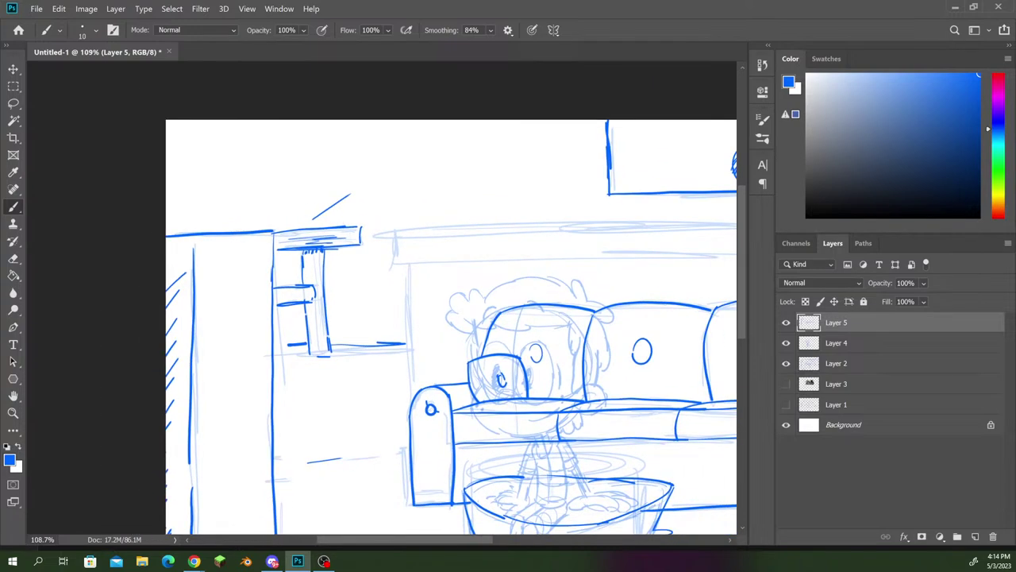
{"action": "left_click_drag", "start_coordinate": [276, 295], "coordinate": [316, 298]}
{"action": "scroll", "coordinate": [382, 298], "scroll_direction": "down", "scroll_amount": 4}
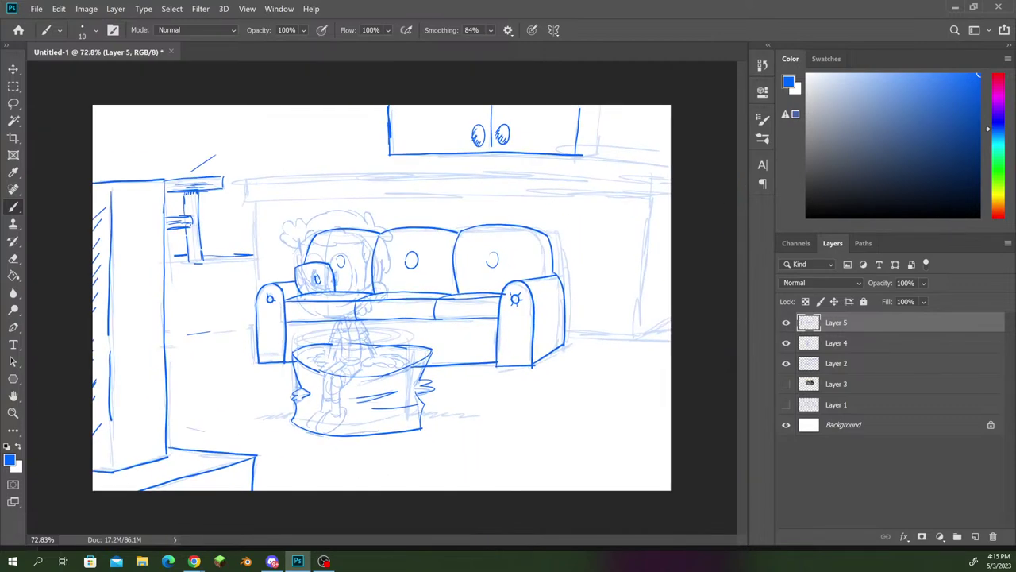
Trace the long countertop slab behind the couch with its upper edge, short end and lower edge.
{"action": "left_click_drag", "start_coordinate": [246, 181], "coordinate": [693, 180]}
{"action": "mouse_move", "coordinate": [247, 181]}
{"action": "left_mouse_down"}
{"action": "mouse_move", "coordinate": [247, 197]}
{"action": "mouse_move", "coordinate": [718, 199]}
{"action": "left_mouse_up"}
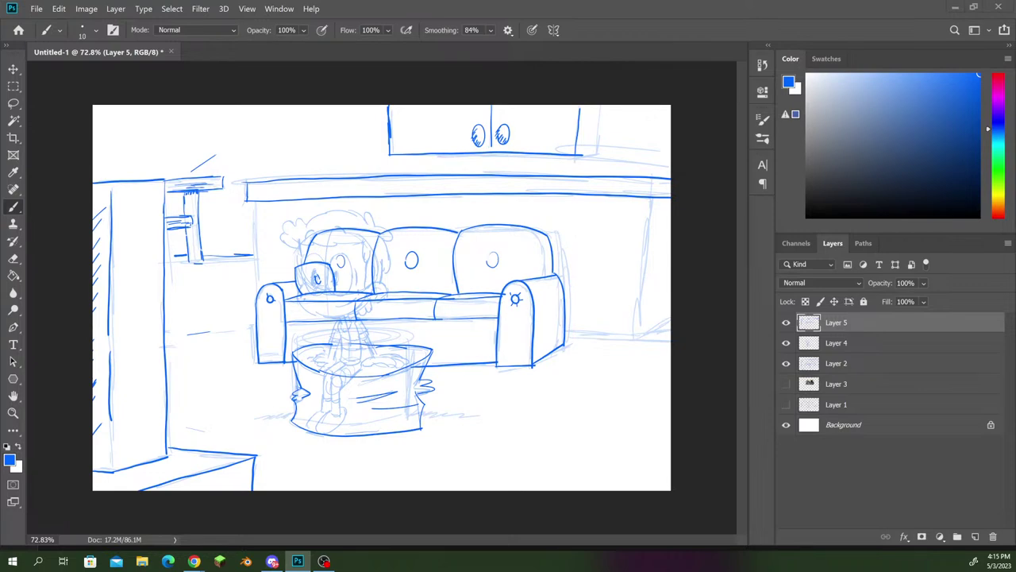
View a picture opened from File Explorer and draw the two vertical sides of the tall box beside the cabinet.
{"action": "left_click", "coordinate": [143, 560]}
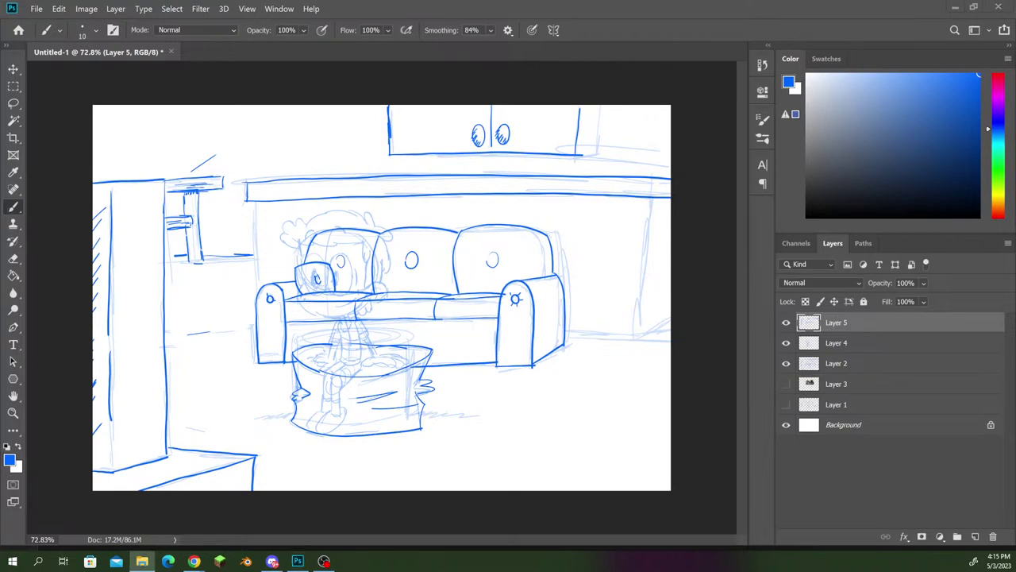
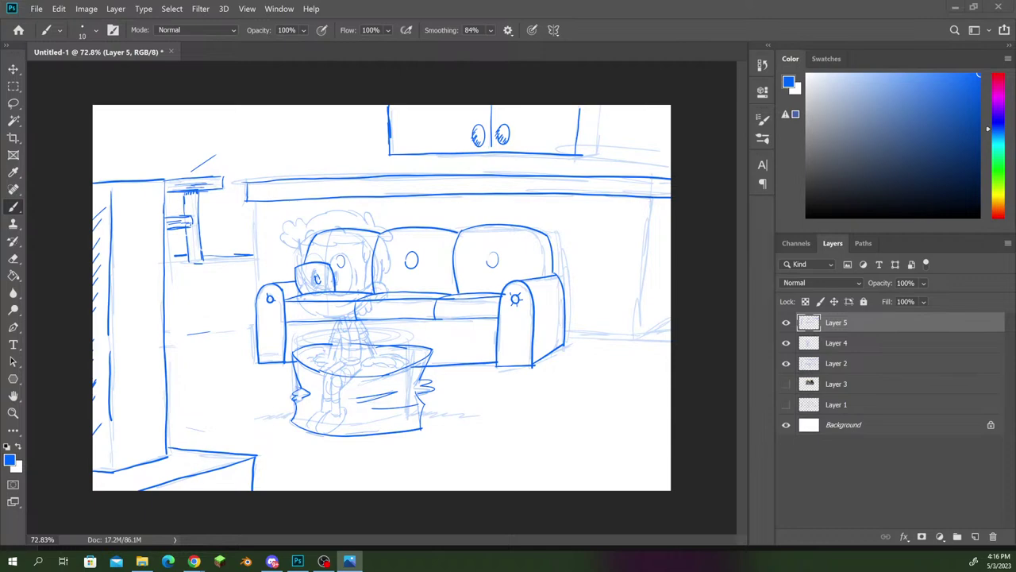
{"action": "key", "text": "alt+Tab"}
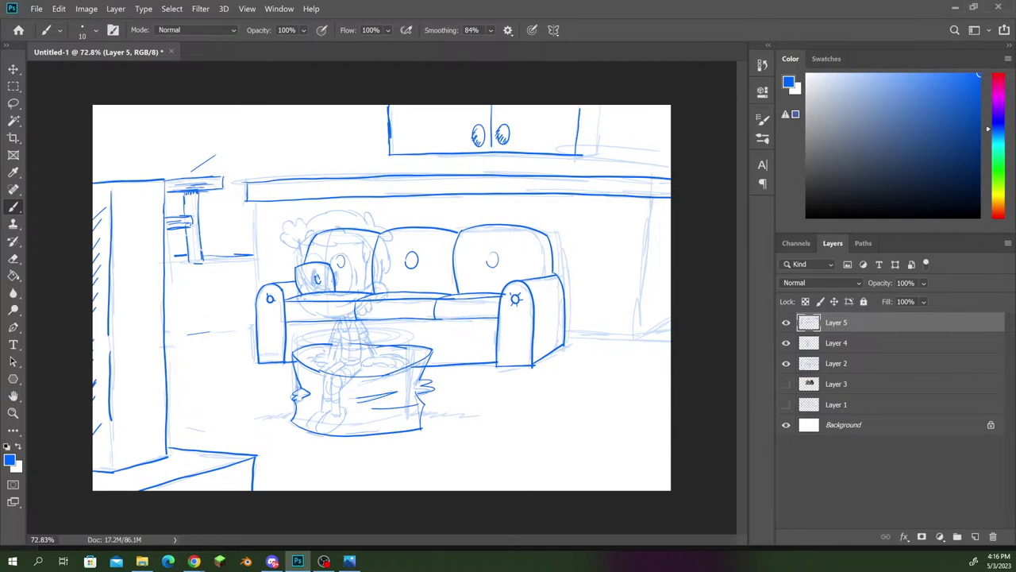
{"action": "left_click_drag", "start_coordinate": [278, 114], "coordinate": [282, 178]}
{"action": "mouse_move", "coordinate": [389, 138]}
{"action": "left_mouse_down"}
{"action": "mouse_move", "coordinate": [391, 170]}
{"action": "mouse_move", "coordinate": [367, 175]}
{"action": "left_mouse_up"}
{"action": "left_click_drag", "start_coordinate": [366, 105], "coordinate": [368, 172]}
{"action": "left_click_drag", "start_coordinate": [366, 127], "coordinate": [366, 153]}
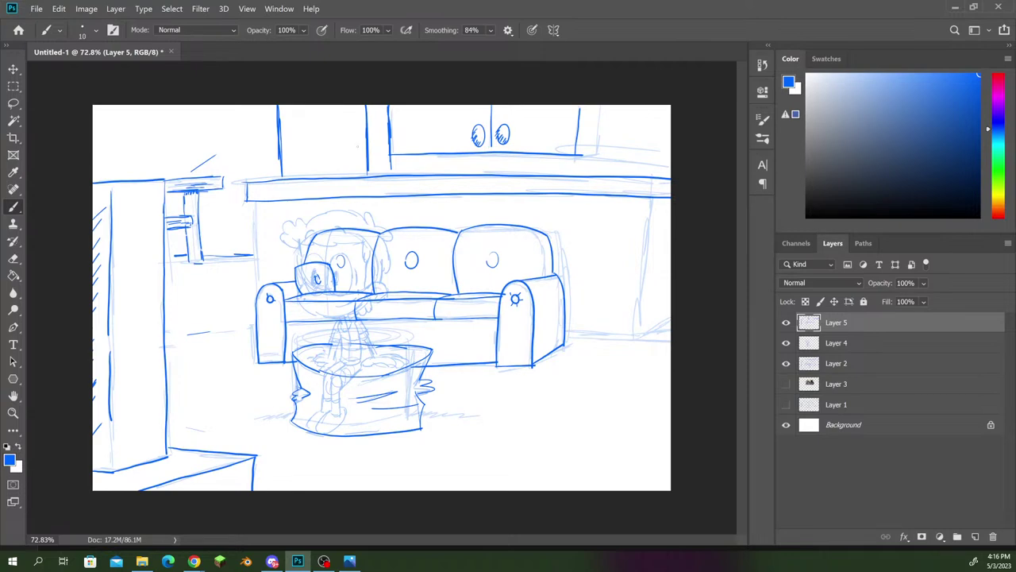
Add a small rounded handle near the tall box's cabinet-side edge and hand-letter "Savino" across its upper part.
{"action": "mouse_move", "coordinate": [358, 146]}
{"action": "left_mouse_down"}
{"action": "mouse_move", "coordinate": [354, 177]}
{"action": "mouse_move", "coordinate": [359, 162]}
{"action": "left_mouse_up"}
{"action": "scroll", "coordinate": [381, 297], "scroll_direction": "up", "scroll_amount": 3}
{"action": "left_click_drag", "start_coordinate": [349, 207], "coordinate": [430, 325]}
{"action": "scroll", "coordinate": [262, 428], "scroll_direction": "up", "scroll_amount": 2}
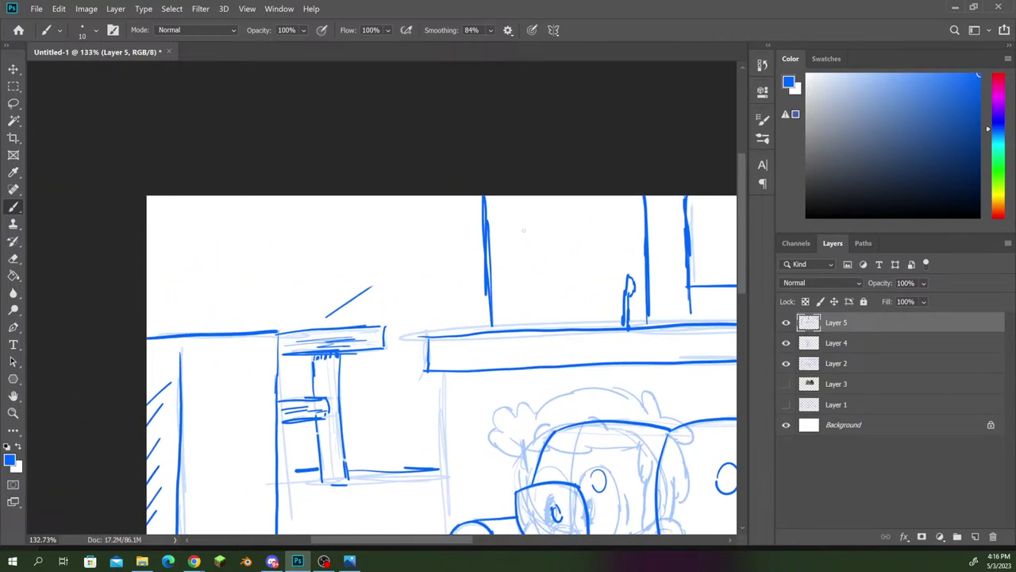
{"action": "mouse_move", "coordinate": [514, 234]}
{"action": "left_mouse_down"}
{"action": "mouse_move", "coordinate": [544, 218]}
{"action": "mouse_move", "coordinate": [528, 235]}
{"action": "mouse_move", "coordinate": [562, 220]}
{"action": "mouse_move", "coordinate": [555, 236]}
{"action": "mouse_move", "coordinate": [570, 237]}
{"action": "mouse_move", "coordinate": [578, 224]}
{"action": "mouse_move", "coordinate": [566, 243]}
{"action": "mouse_move", "coordinate": [625, 228]}
{"action": "left_mouse_up"}
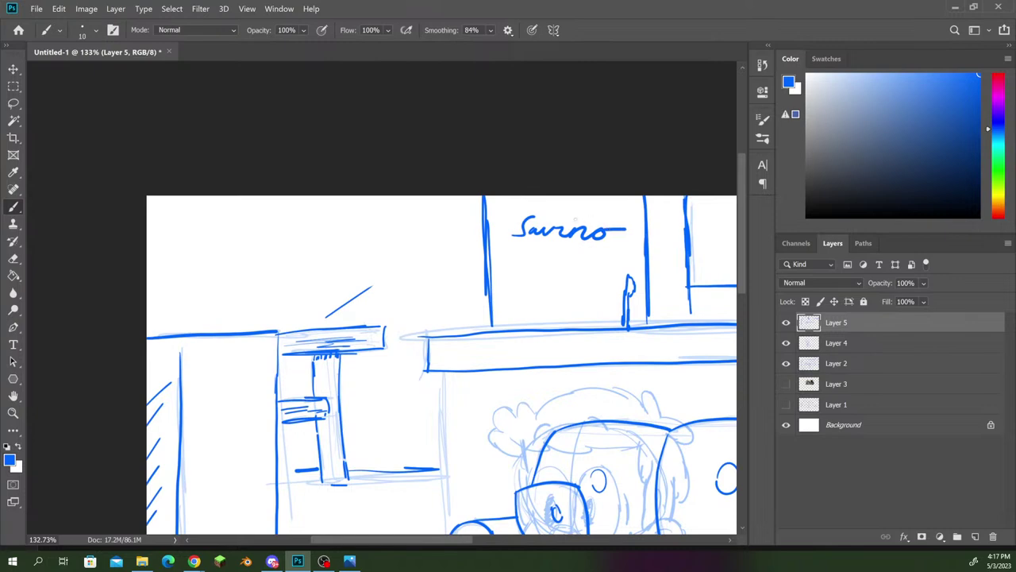
{"action": "left_click", "coordinate": [564, 223]}
{"action": "scroll", "coordinate": [102, 207], "scroll_direction": "down", "scroll_amount": 6}
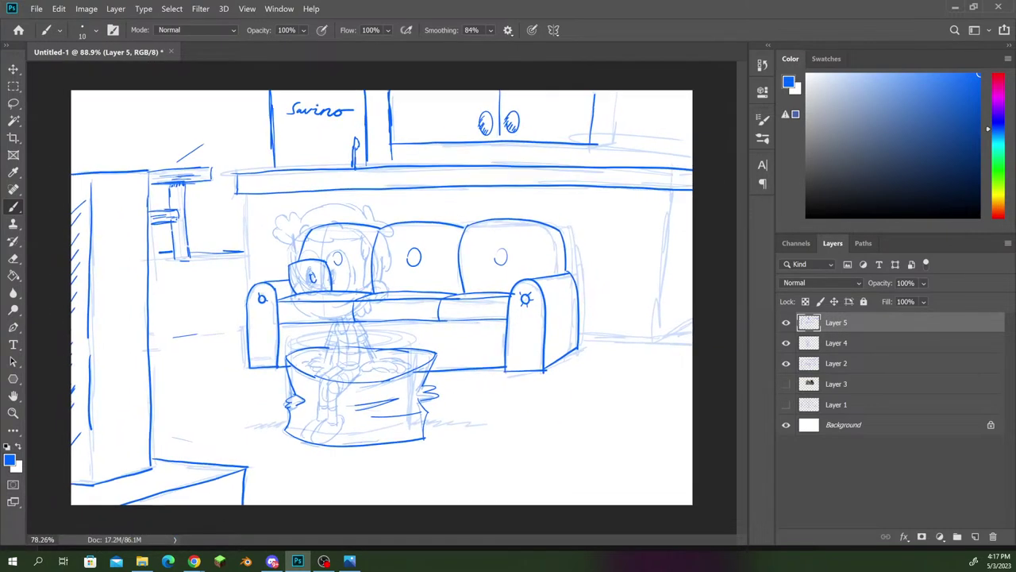
{"action": "left_click_drag", "start_coordinate": [245, 197], "coordinate": [244, 275]}
{"action": "left_click_drag", "start_coordinate": [665, 196], "coordinate": [665, 262]}
{"action": "left_click_drag", "start_coordinate": [663, 218], "coordinate": [653, 333]}
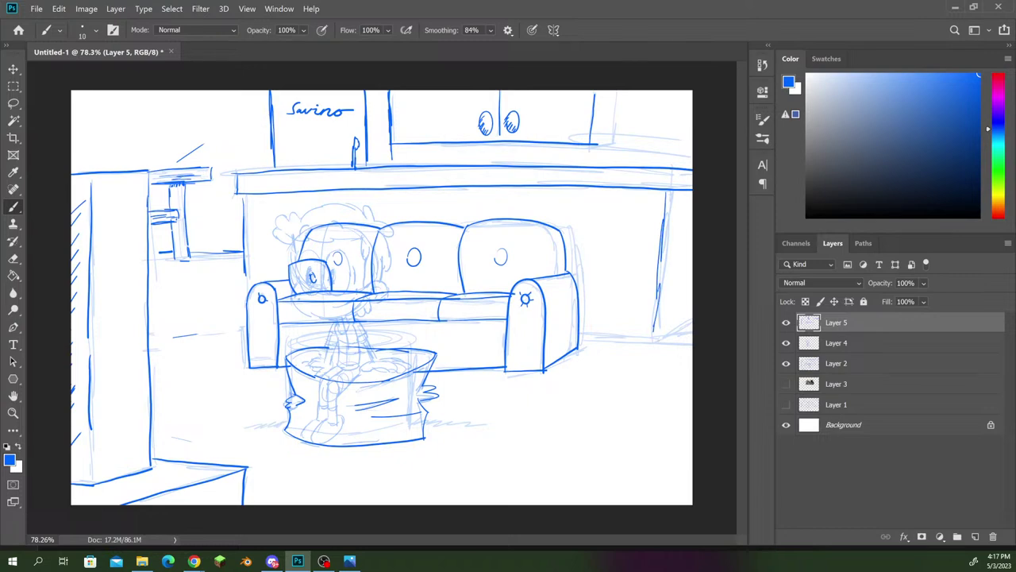
{"action": "key", "text": "ctrl+z"}
{"action": "key", "text": "ctrl+z"}
{"action": "key", "text": "ctrl+z"}
Show the Layer 1 sketch beneath the line drawing.
{"action": "scroll", "coordinate": [565, 304], "scroll_direction": "up", "scroll_amount": 5}
{"action": "left_click_drag", "start_coordinate": [564, 304], "coordinate": [392, 410]}
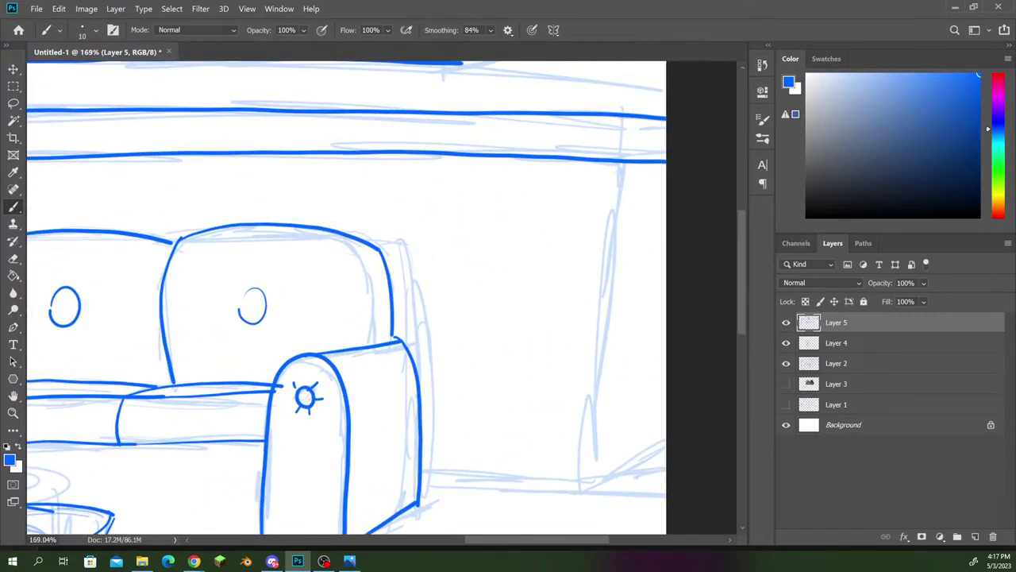
{"action": "left_click", "coordinate": [837, 384]}
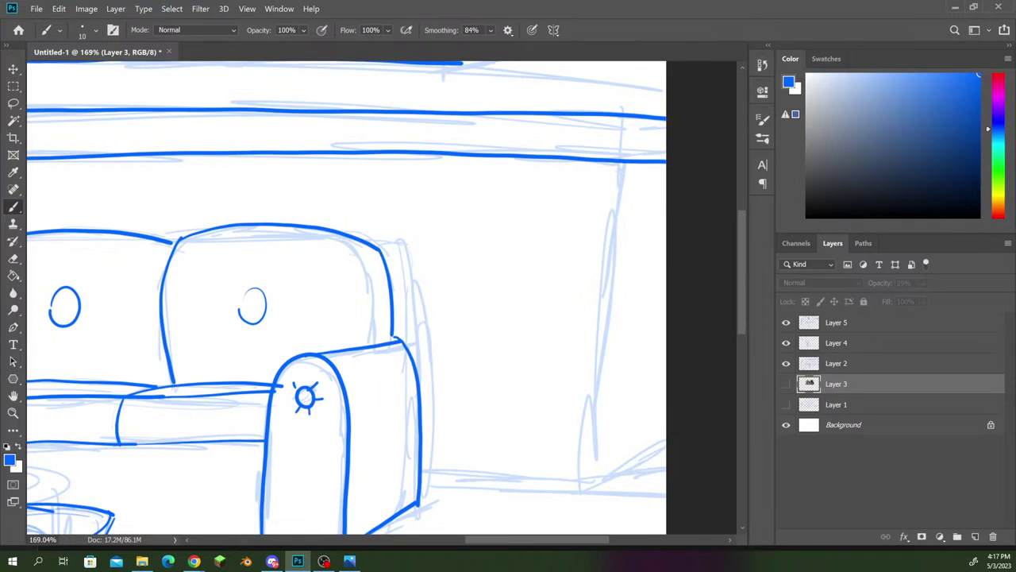
{"action": "left_click", "coordinate": [860, 368]}
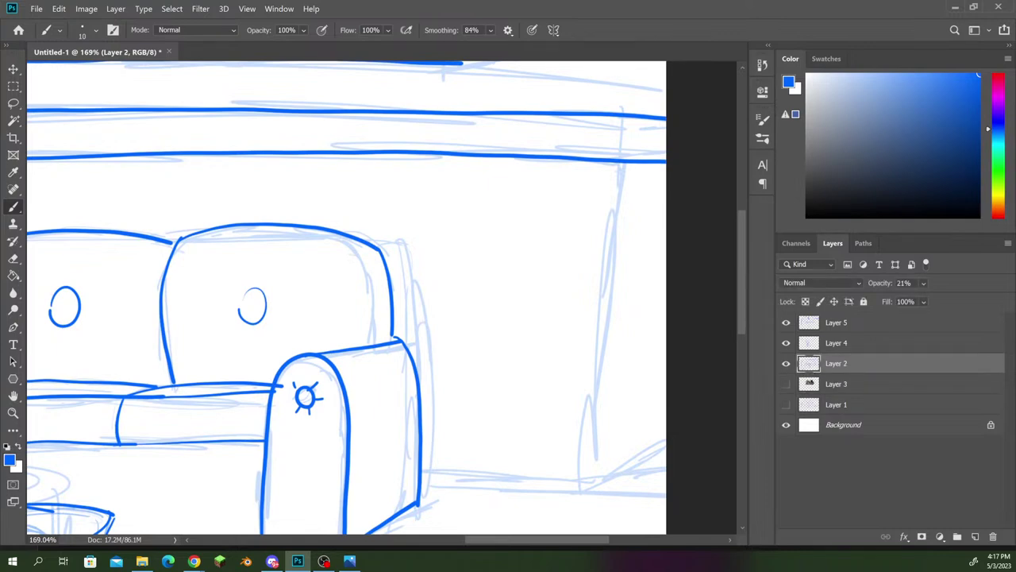
{"action": "left_click", "coordinate": [786, 405]}
{"action": "left_click_drag", "start_coordinate": [620, 165], "coordinate": [612, 374]}
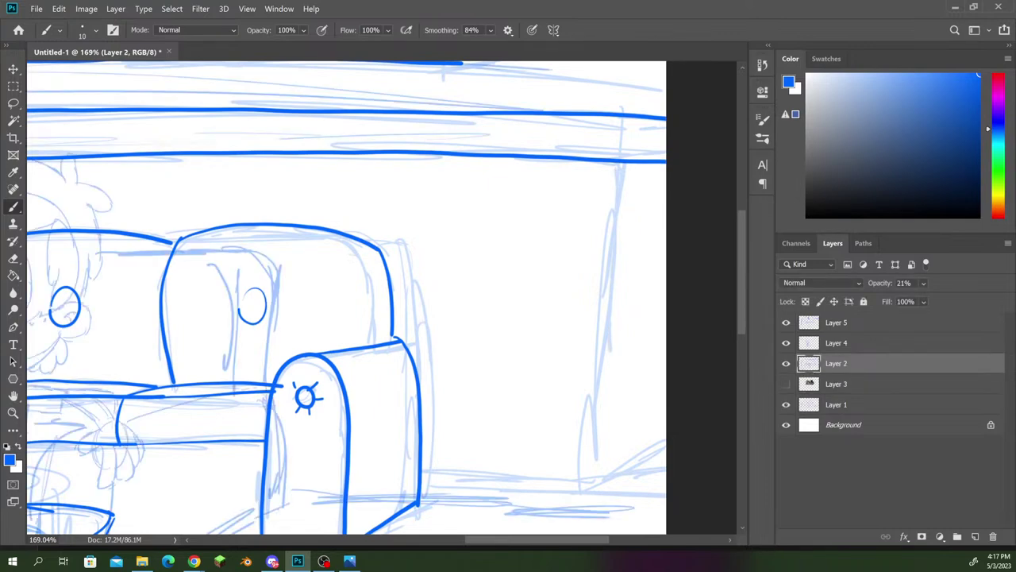
{"action": "left_click", "coordinate": [868, 325]}
{"action": "left_click_drag", "start_coordinate": [617, 168], "coordinate": [604, 498]}
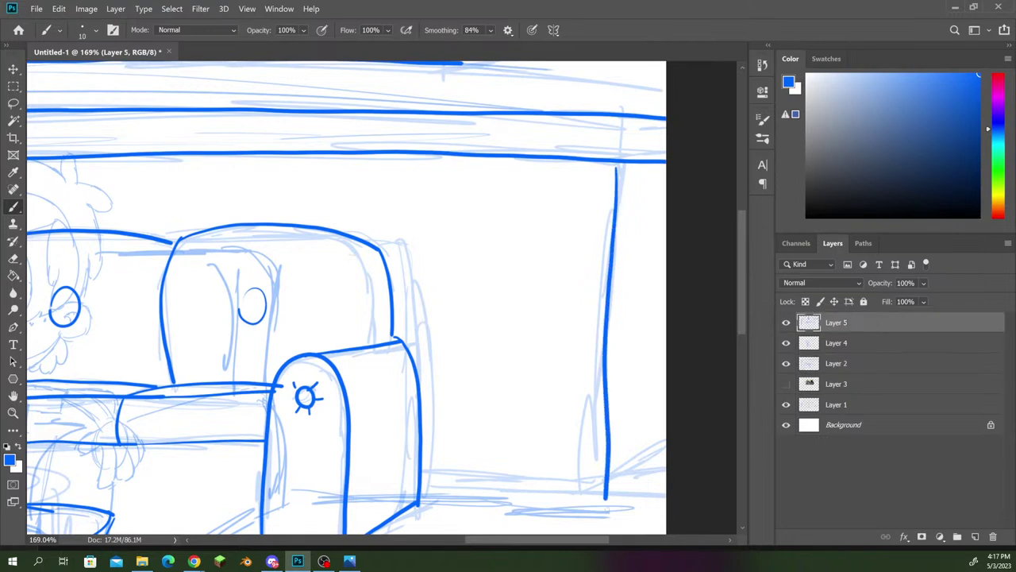
{"action": "key", "text": "ctrl+z"}
{"action": "key", "text": "ctrl+z"}
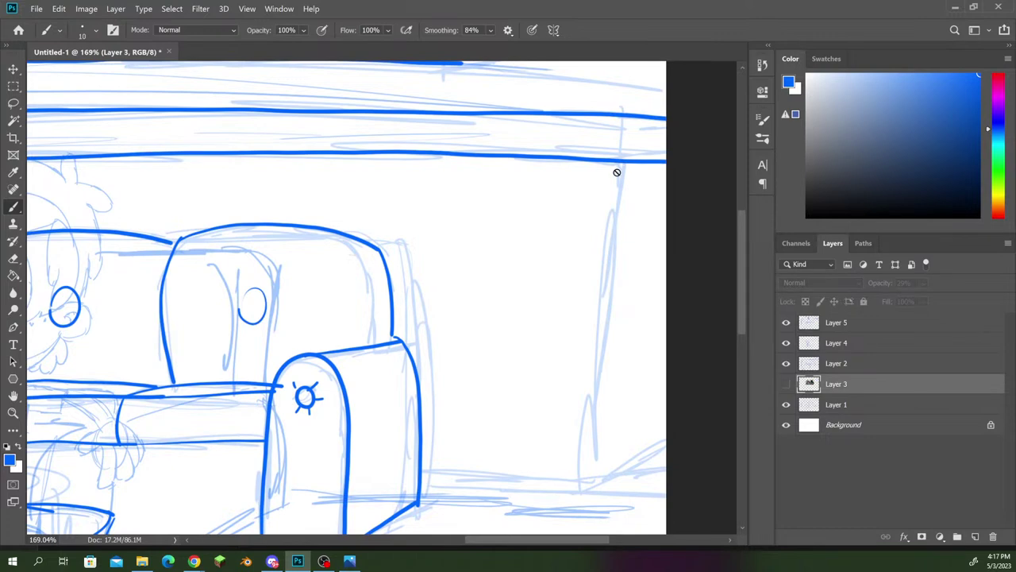
On Layer 5 in full screen view, trace the counter's vertical edge beyond the couch and the floor line with its angled end.
{"action": "left_click", "coordinate": [837, 322]}
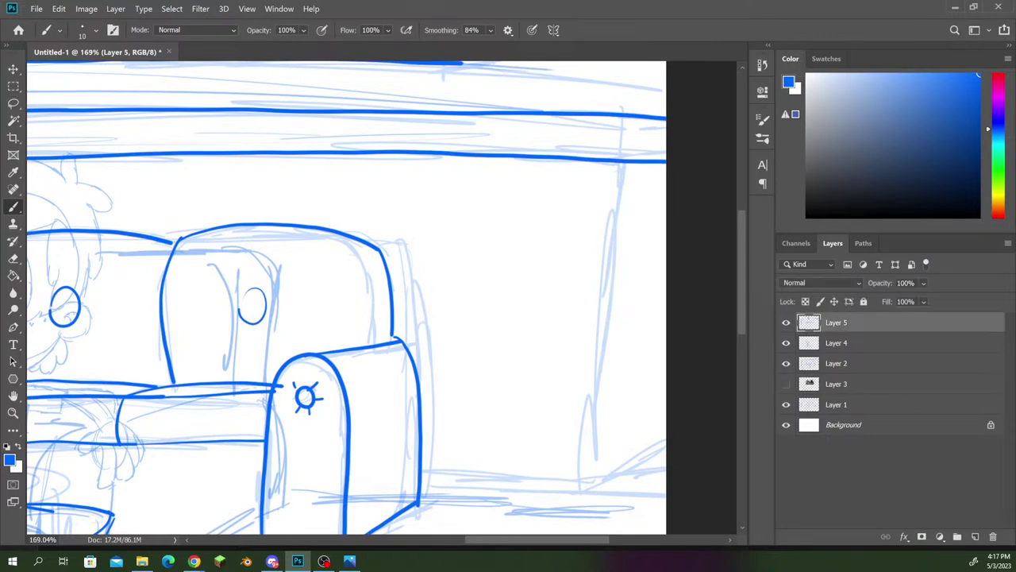
{"action": "key", "text": "f"}
{"action": "key", "text": "f"}
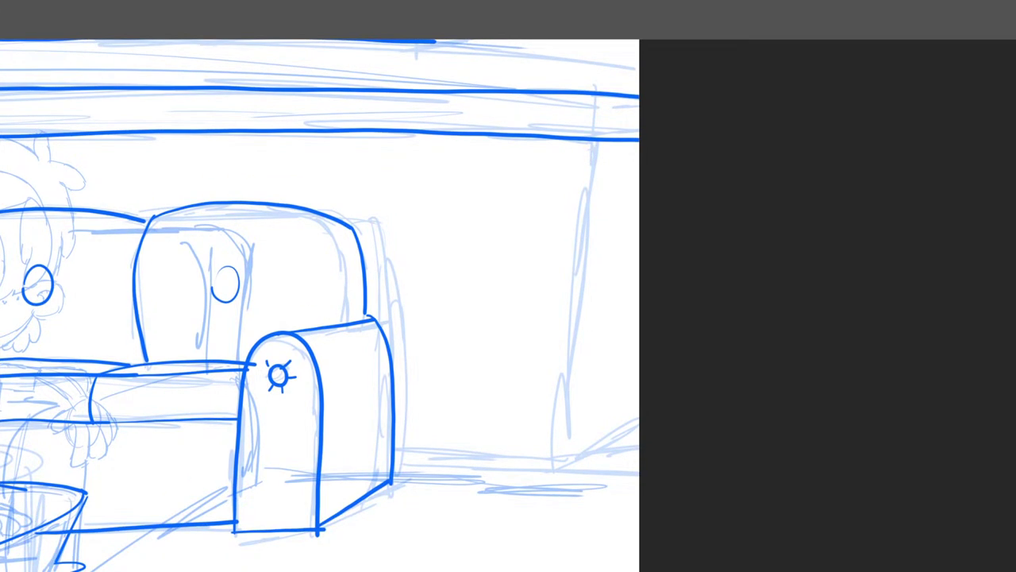
{"action": "left_click_drag", "start_coordinate": [588, 143], "coordinate": [581, 458]}
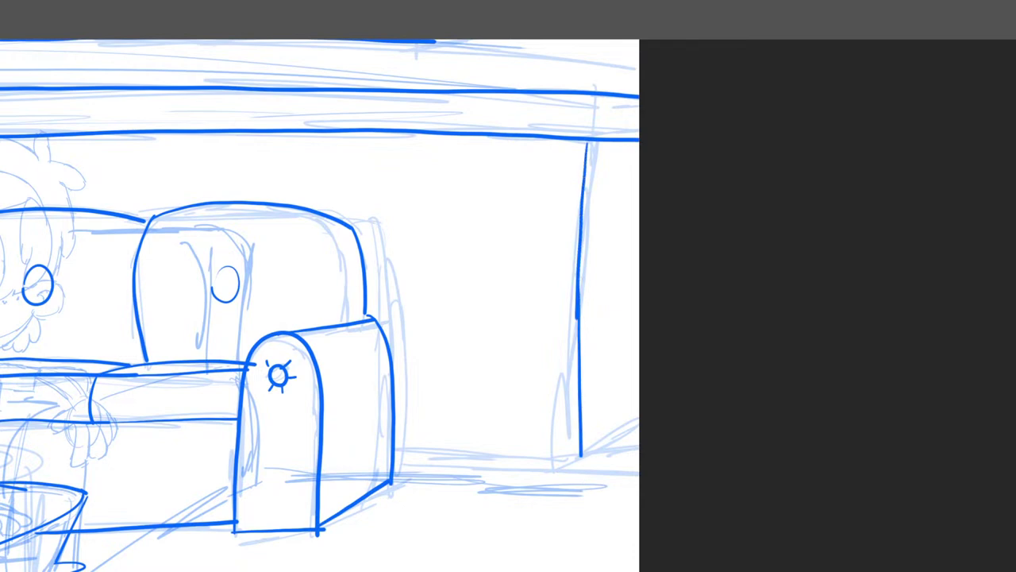
{"action": "mouse_move", "coordinate": [397, 469]}
{"action": "left_mouse_down"}
{"action": "mouse_move", "coordinate": [623, 464]}
{"action": "mouse_move", "coordinate": [593, 461]}
{"action": "mouse_move", "coordinate": [678, 415]}
{"action": "left_mouse_up"}
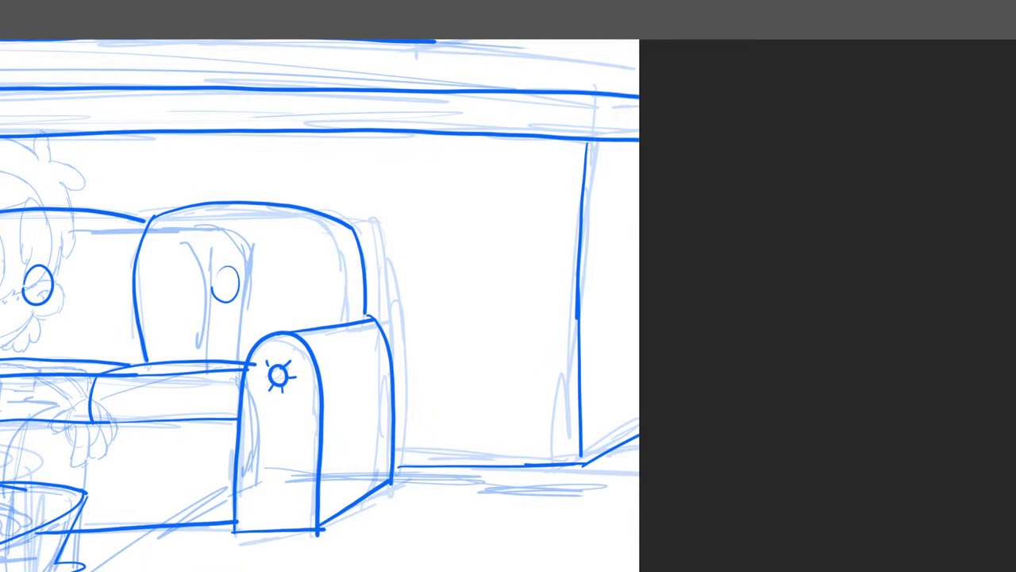
Draw the narrow side face of the upper cabinet at its end farther from the tall box.
{"action": "scroll", "coordinate": [594, 341], "scroll_direction": "down", "scroll_amount": 5}
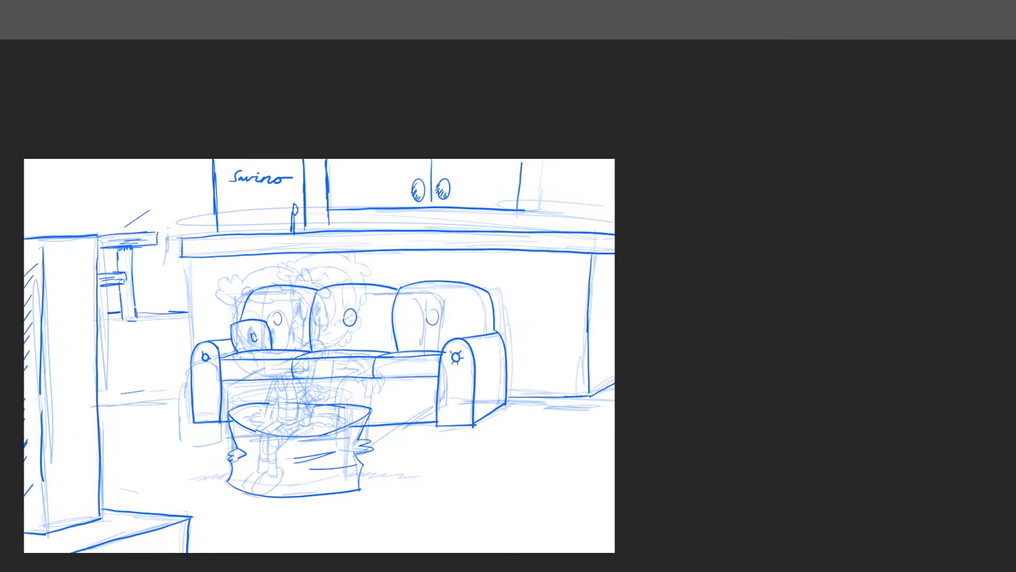
{"action": "left_click_drag", "start_coordinate": [539, 207], "coordinate": [544, 164]}
{"action": "left_click_drag", "start_coordinate": [333, 349], "coordinate": [446, 321]}
{"action": "scroll", "coordinate": [464, 345], "scroll_direction": "down", "scroll_amount": 2}
{"action": "scroll", "coordinate": [464, 345], "scroll_direction": "up", "scroll_amount": 5}
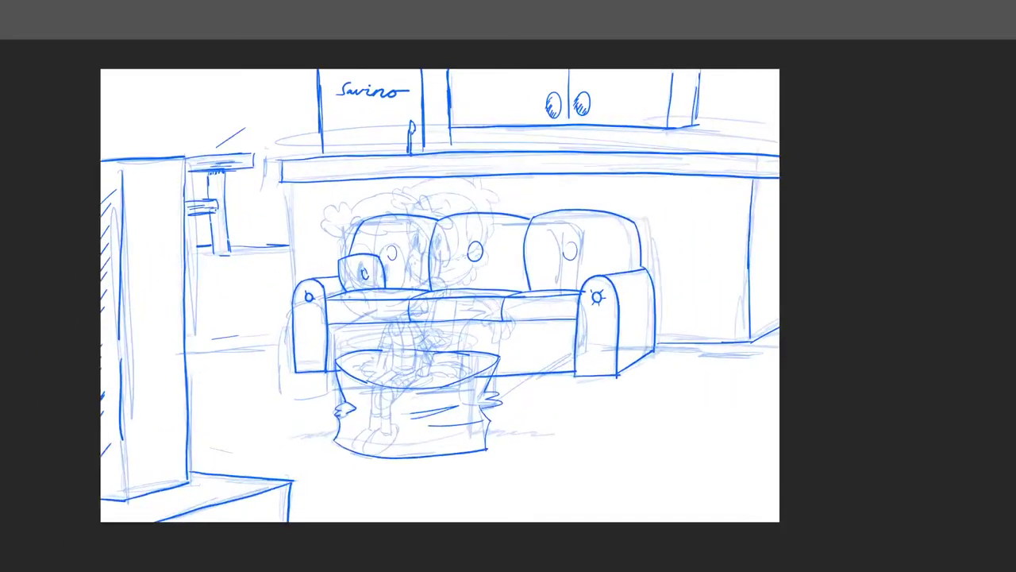
Trace the counter's vertical edge near the ledge and remove the Layer 4 boy sketch from the canvas.
{"action": "left_click_drag", "start_coordinate": [263, 165], "coordinate": [263, 235]}
{"action": "left_click_drag", "start_coordinate": [263, 187], "coordinate": [269, 283]}
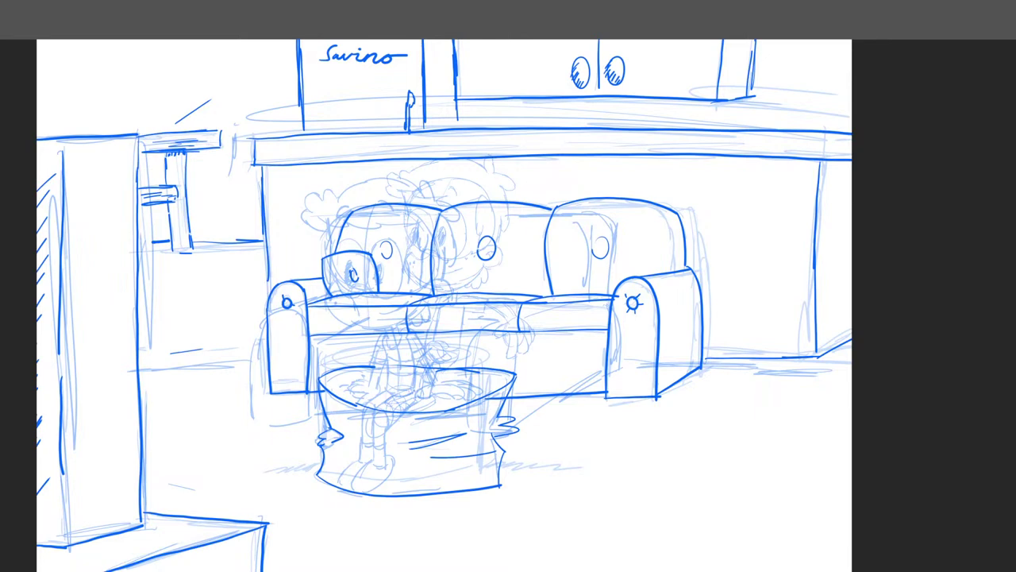
{"action": "key", "text": "Delete"}
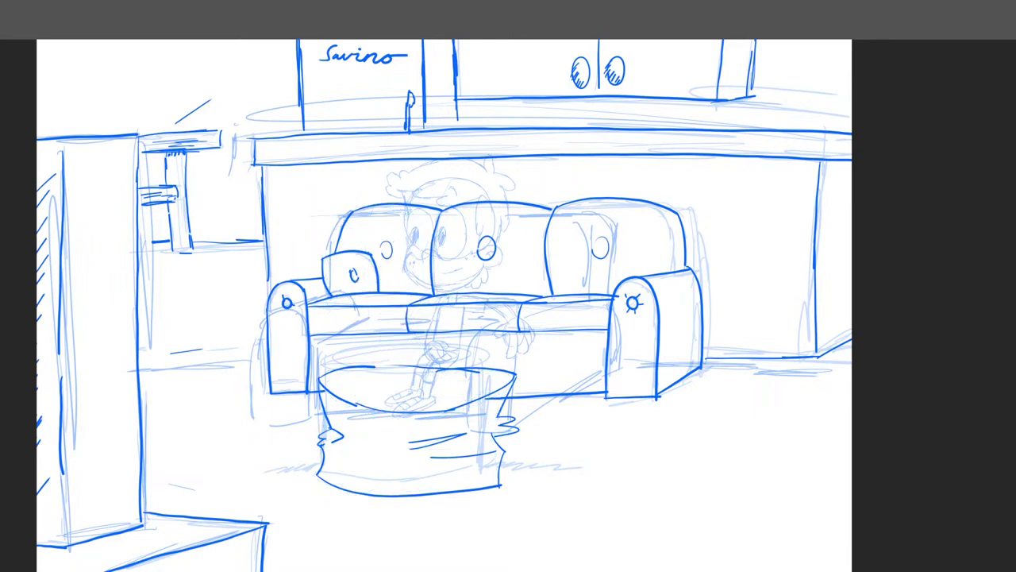
Erase the leftover rough lines beside the couch's far arm and along the counter, and flip back and forth to compare the drawings.
{"action": "left_click_drag", "start_coordinate": [698, 218], "coordinate": [822, 337]}
{"action": "left_click_drag", "start_coordinate": [735, 144], "coordinate": [258, 160]}
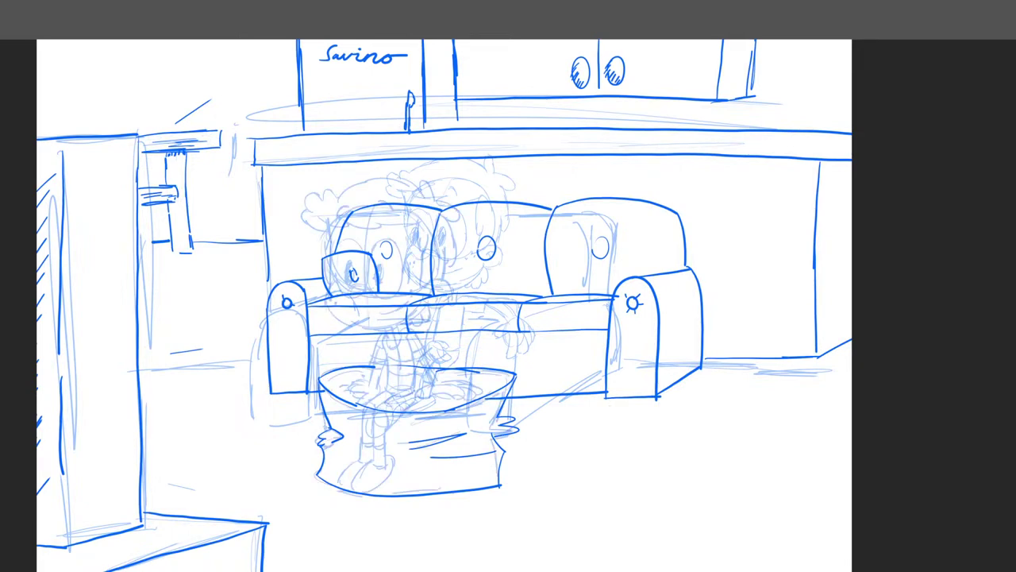
{"action": "scroll", "coordinate": [384, 309], "scroll_direction": "down", "scroll_amount": 5}
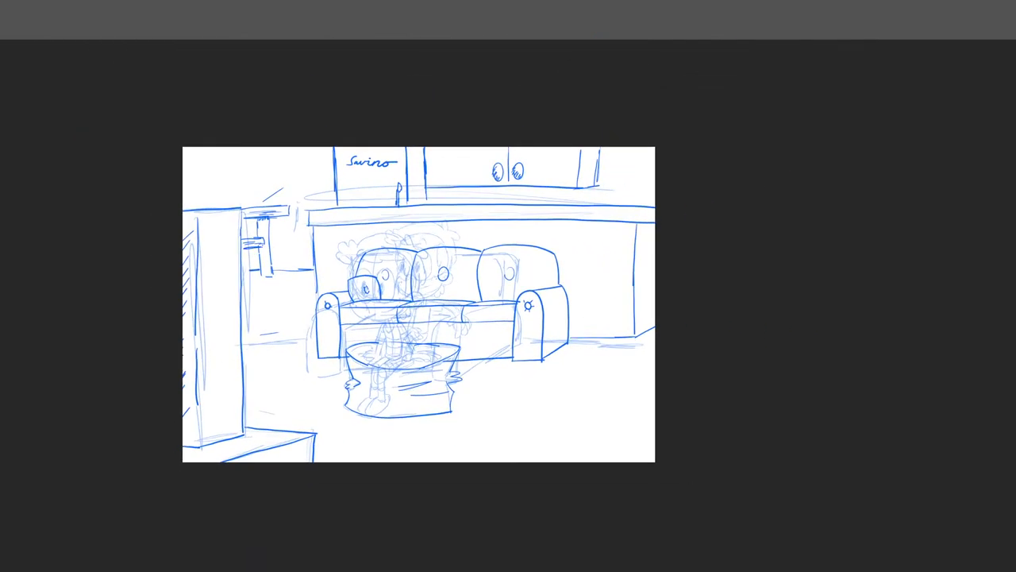
{"action": "key", "text": "Left"}
{"action": "key", "text": "Right"}
{"action": "key", "text": "Right"}
{"action": "key", "text": "Left"}
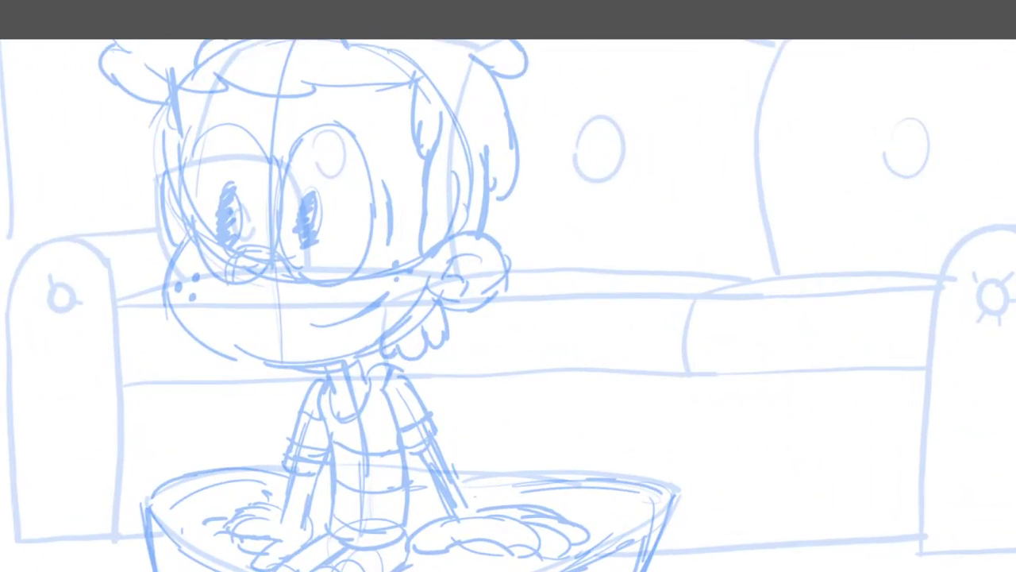
Trace the seated boy's round ear, the wide curve of his cheek and jaw, and a short smile.
{"action": "mouse_move", "coordinate": [432, 256]}
{"action": "left_mouse_down"}
{"action": "mouse_move", "coordinate": [483, 228]}
{"action": "mouse_move", "coordinate": [506, 242]}
{"action": "mouse_move", "coordinate": [511, 260]}
{"action": "mouse_move", "coordinate": [498, 307]}
{"action": "mouse_move", "coordinate": [473, 318]}
{"action": "mouse_move", "coordinate": [429, 292]}
{"action": "left_mouse_up"}
{"action": "mouse_move", "coordinate": [429, 256]}
{"action": "left_mouse_down"}
{"action": "mouse_move", "coordinate": [460, 236]}
{"action": "mouse_move", "coordinate": [502, 236]}
{"action": "mouse_move", "coordinate": [511, 286]}
{"action": "mouse_move", "coordinate": [499, 307]}
{"action": "mouse_move", "coordinate": [470, 315]}
{"action": "mouse_move", "coordinate": [429, 291]}
{"action": "left_mouse_up"}
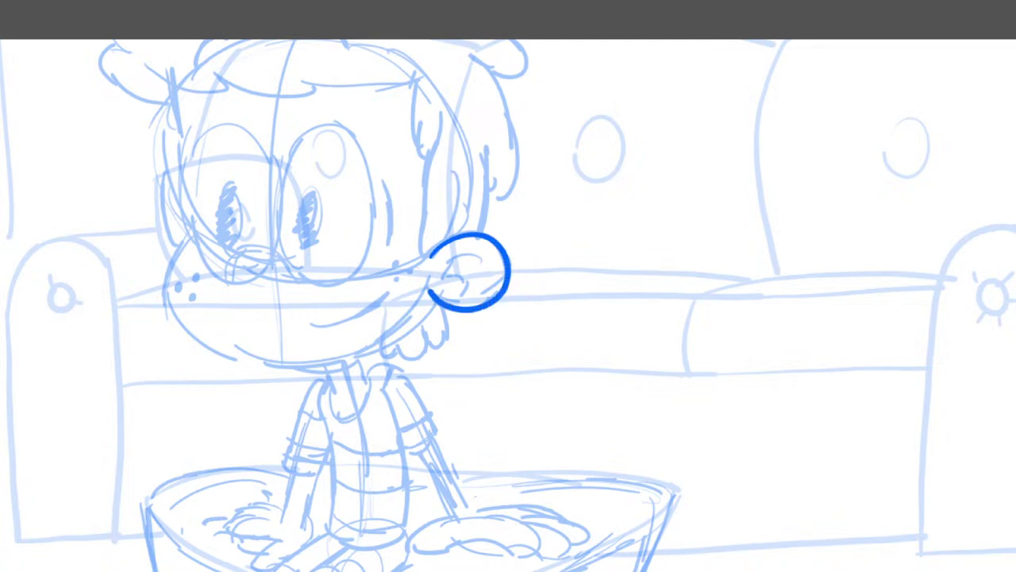
{"action": "mouse_move", "coordinate": [195, 238]}
{"action": "left_mouse_down"}
{"action": "mouse_move", "coordinate": [172, 293]}
{"action": "mouse_move", "coordinate": [190, 345]}
{"action": "mouse_move", "coordinate": [244, 379]}
{"action": "mouse_move", "coordinate": [313, 388]}
{"action": "mouse_move", "coordinate": [401, 346]}
{"action": "mouse_move", "coordinate": [433, 311]}
{"action": "left_mouse_up"}
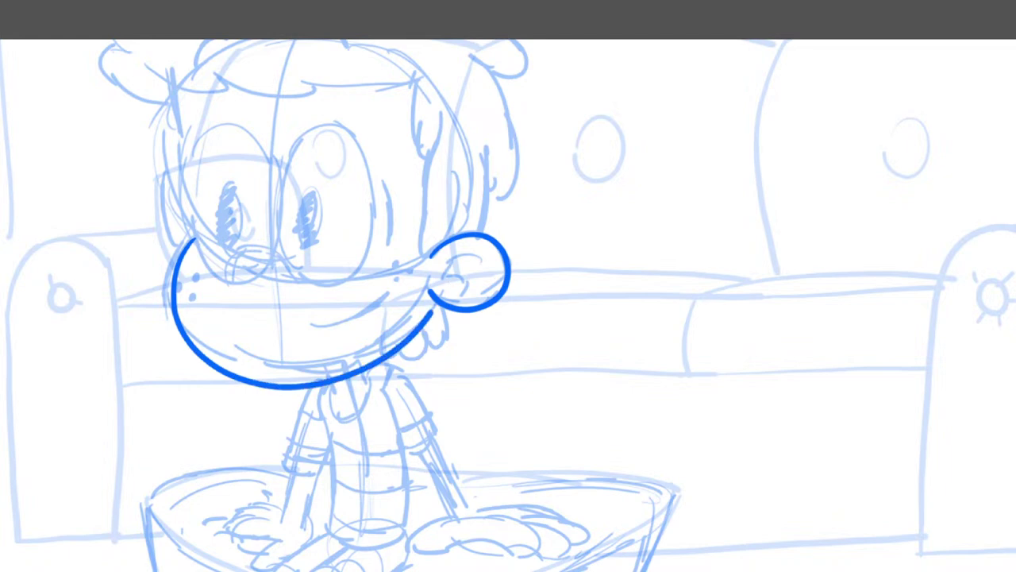
{"action": "key", "text": "ctrl+z"}
{"action": "mouse_move", "coordinate": [194, 236]}
{"action": "left_mouse_down"}
{"action": "mouse_move", "coordinate": [175, 254]}
{"action": "mouse_move", "coordinate": [168, 298]}
{"action": "mouse_move", "coordinate": [209, 349]}
{"action": "mouse_move", "coordinate": [307, 361]}
{"action": "mouse_move", "coordinate": [412, 322]}
{"action": "mouse_move", "coordinate": [445, 294]}
{"action": "left_mouse_up"}
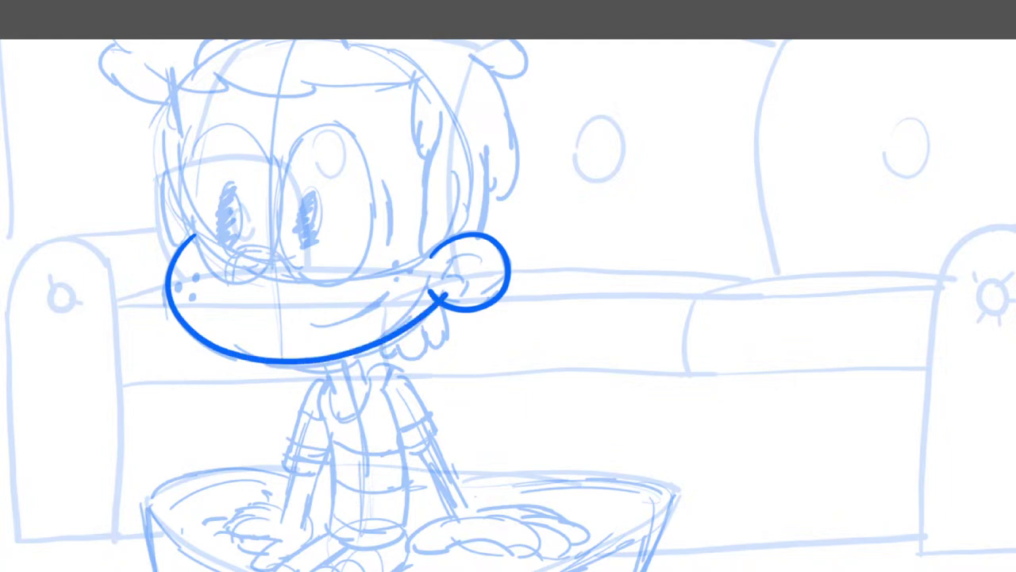
{"action": "scroll", "coordinate": [587, 314], "scroll_direction": "down", "scroll_amount": 4}
{"action": "scroll", "coordinate": [552, 298], "scroll_direction": "up", "scroll_amount": 6}
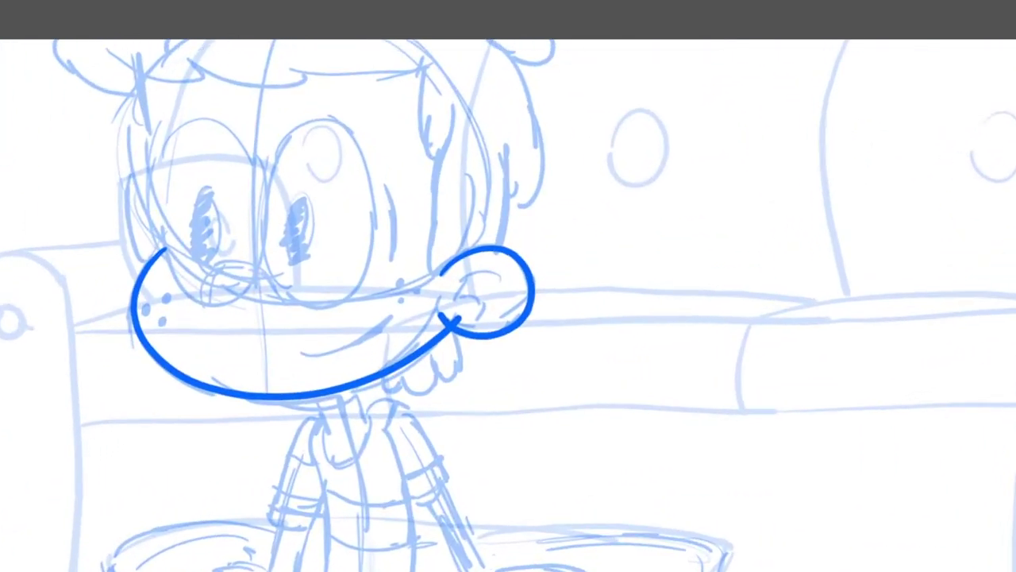
{"action": "left_click_drag", "start_coordinate": [244, 361], "coordinate": [278, 361]}
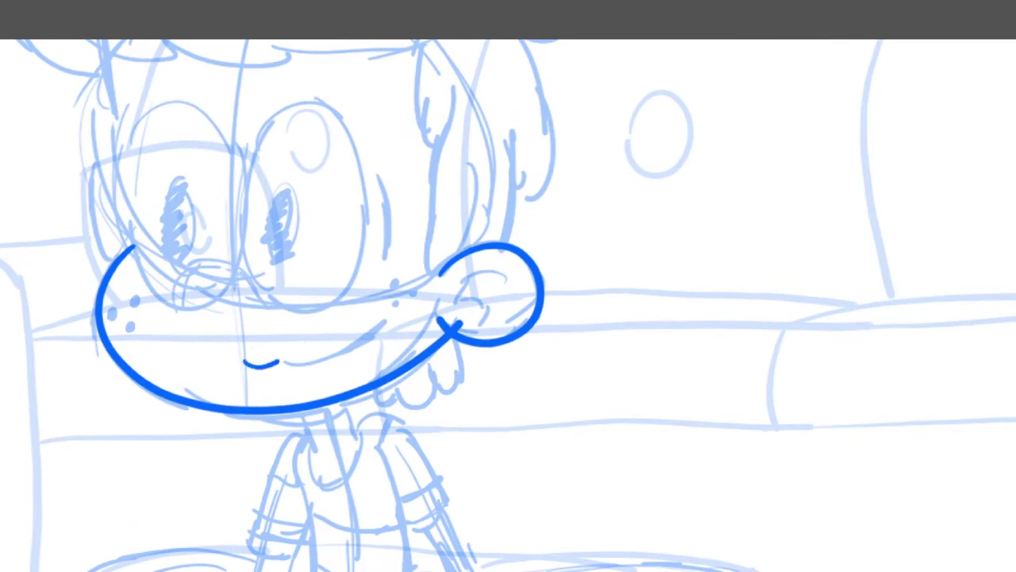
Trace the boy's two large overlapping eyes with oval pupils, his rounded nose and the short curved lines beside the eyes.
{"action": "scroll", "coordinate": [508, 305], "scroll_direction": "down", "scroll_amount": 3}
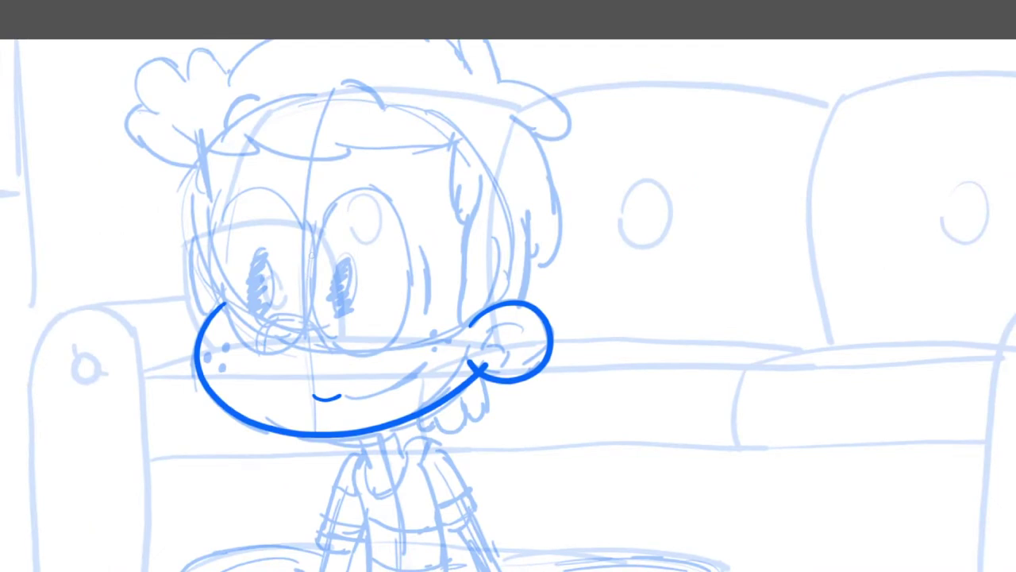
{"action": "mouse_move", "coordinate": [306, 258]}
{"action": "left_mouse_down"}
{"action": "mouse_move", "coordinate": [335, 186]}
{"action": "mouse_move", "coordinate": [358, 179]}
{"action": "mouse_move", "coordinate": [352, 188]}
{"action": "mouse_move", "coordinate": [381, 198]}
{"action": "mouse_move", "coordinate": [403, 280]}
{"action": "mouse_move", "coordinate": [381, 331]}
{"action": "mouse_move", "coordinate": [327, 326]}
{"action": "mouse_move", "coordinate": [279, 190]}
{"action": "mouse_move", "coordinate": [252, 186]}
{"action": "mouse_move", "coordinate": [227, 209]}
{"action": "mouse_move", "coordinate": [212, 259]}
{"action": "mouse_move", "coordinate": [226, 303]}
{"action": "mouse_move", "coordinate": [256, 327]}
{"action": "mouse_move", "coordinate": [288, 283]}
{"action": "mouse_move", "coordinate": [312, 325]}
{"action": "left_mouse_up"}
{"action": "mouse_move", "coordinate": [248, 308]}
{"action": "left_mouse_down"}
{"action": "mouse_move", "coordinate": [246, 270]}
{"action": "mouse_move", "coordinate": [272, 280]}
{"action": "mouse_move", "coordinate": [270, 297]}
{"action": "left_mouse_up"}
{"action": "mouse_move", "coordinate": [336, 300]}
{"action": "left_mouse_down"}
{"action": "mouse_move", "coordinate": [343, 262]}
{"action": "mouse_move", "coordinate": [356, 316]}
{"action": "mouse_move", "coordinate": [333, 305]}
{"action": "left_mouse_up"}
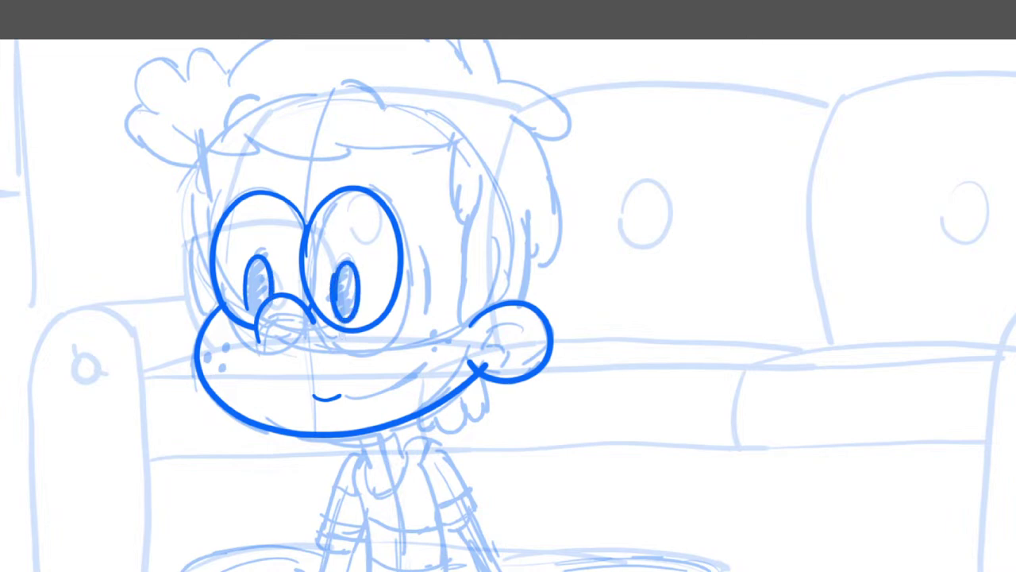
{"action": "left_click_drag", "start_coordinate": [249, 293], "coordinate": [246, 313]}
{"action": "left_click_drag", "start_coordinate": [416, 305], "coordinate": [421, 237]}
{"action": "left_click_drag", "start_coordinate": [196, 235], "coordinate": [196, 270]}
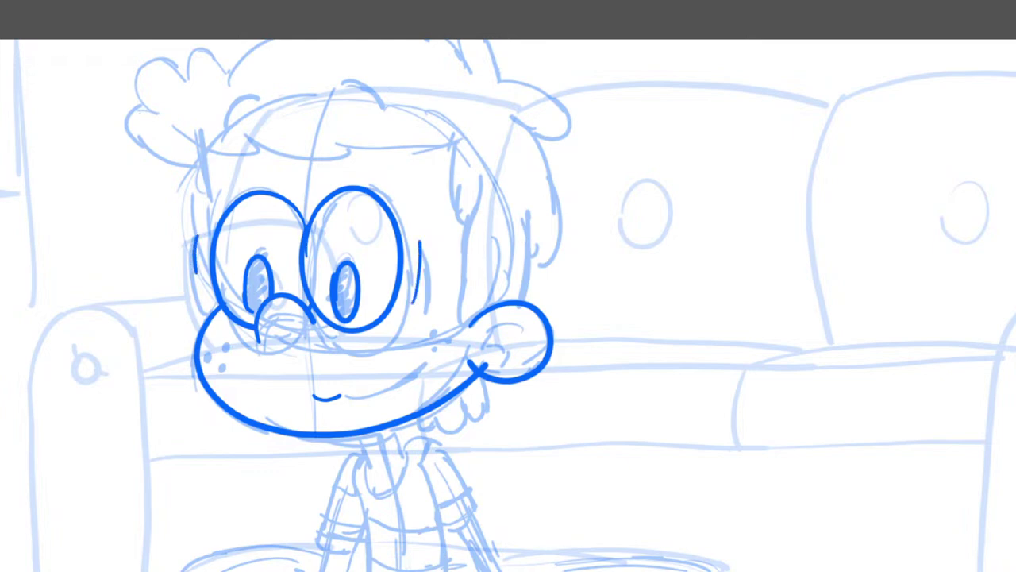
Trace the side of the boy's face above the ear and the rounded tip of his sideburn.
{"action": "scroll", "coordinate": [517, 306], "scroll_direction": "up", "scroll_amount": 4}
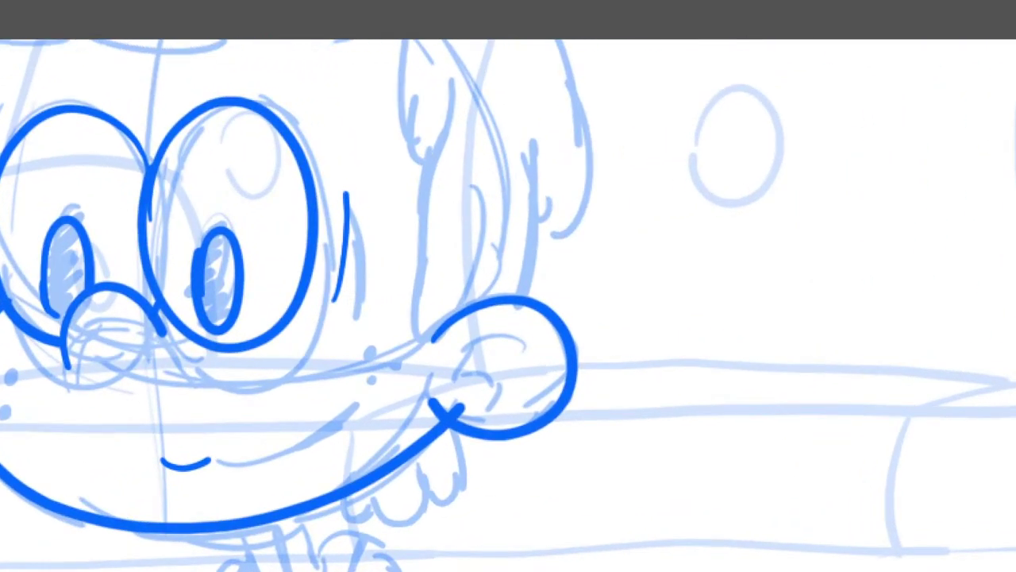
{"action": "mouse_move", "coordinate": [428, 340]}
{"action": "left_mouse_down"}
{"action": "mouse_move", "coordinate": [421, 262]}
{"action": "mouse_move", "coordinate": [444, 184]}
{"action": "left_mouse_up"}
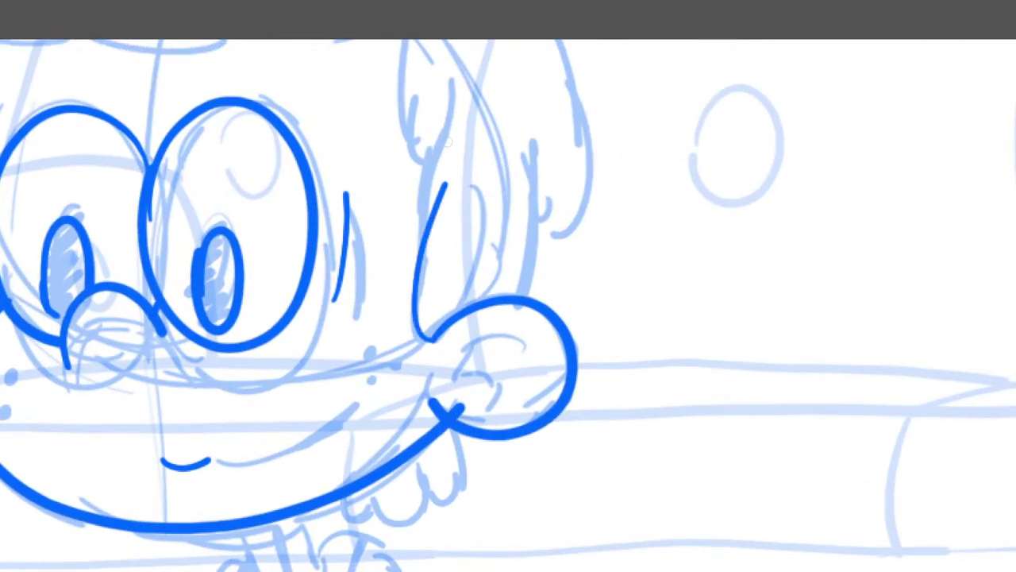
{"action": "left_click_drag", "start_coordinate": [442, 121], "coordinate": [399, 119]}
{"action": "scroll", "coordinate": [508, 304], "scroll_direction": "down", "scroll_amount": 3}
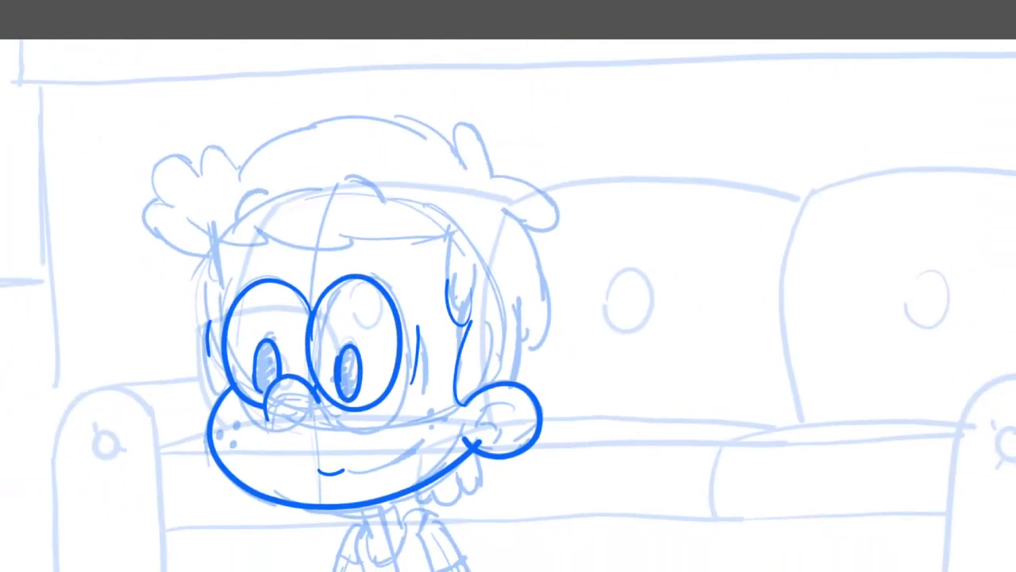
Trace the notched fringe across the forehead and the hair's outer outline with its tufts at both sides of the head.
{"action": "mouse_move", "coordinate": [444, 265]}
{"action": "left_mouse_down"}
{"action": "mouse_move", "coordinate": [458, 237]}
{"action": "mouse_move", "coordinate": [442, 288]}
{"action": "left_mouse_up"}
{"action": "mouse_move", "coordinate": [457, 242]}
{"action": "left_mouse_down"}
{"action": "mouse_move", "coordinate": [445, 266]}
{"action": "mouse_move", "coordinate": [435, 253]}
{"action": "mouse_move", "coordinate": [354, 262]}
{"action": "left_mouse_up"}
{"action": "mouse_move", "coordinate": [203, 251]}
{"action": "left_mouse_down"}
{"action": "mouse_move", "coordinate": [249, 273]}
{"action": "mouse_move", "coordinate": [279, 262]}
{"action": "mouse_move", "coordinate": [241, 251]}
{"action": "mouse_move", "coordinate": [336, 273]}
{"action": "mouse_move", "coordinate": [352, 256]}
{"action": "left_mouse_up"}
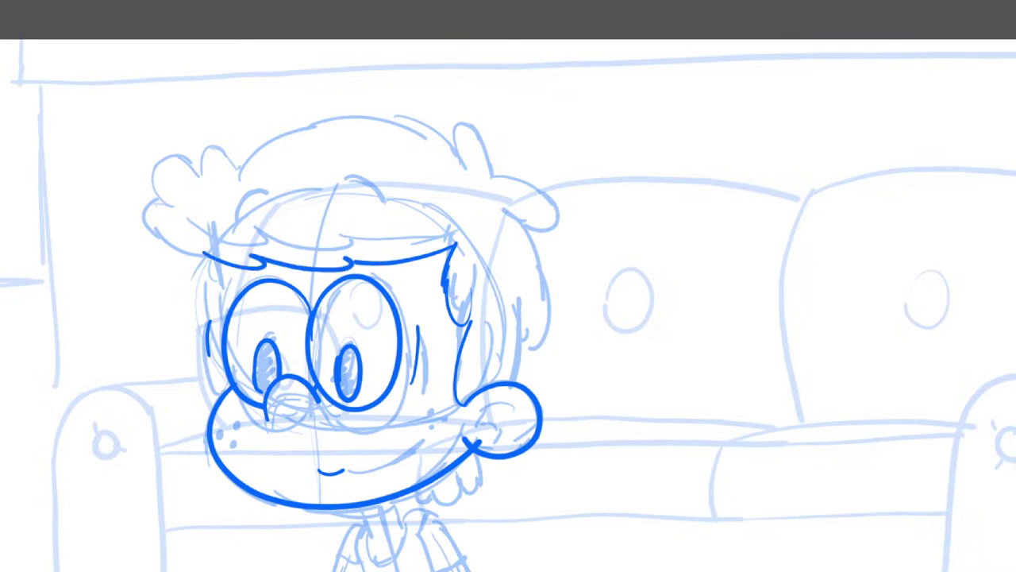
{"action": "mouse_move", "coordinate": [218, 260]}
{"action": "left_mouse_down"}
{"action": "mouse_move", "coordinate": [230, 310]}
{"action": "mouse_move", "coordinate": [165, 209]}
{"action": "mouse_move", "coordinate": [210, 214]}
{"action": "mouse_move", "coordinate": [238, 183]}
{"action": "mouse_move", "coordinate": [356, 116]}
{"action": "mouse_move", "coordinate": [469, 170]}
{"action": "mouse_move", "coordinate": [459, 149]}
{"action": "mouse_move", "coordinate": [478, 125]}
{"action": "mouse_move", "coordinate": [500, 170]}
{"action": "mouse_move", "coordinate": [576, 224]}
{"action": "mouse_move", "coordinate": [517, 208]}
{"action": "mouse_move", "coordinate": [543, 248]}
{"action": "mouse_move", "coordinate": [547, 340]}
{"action": "mouse_move", "coordinate": [524, 343]}
{"action": "left_mouse_up"}
{"action": "left_click_drag", "start_coordinate": [518, 280], "coordinate": [522, 346]}
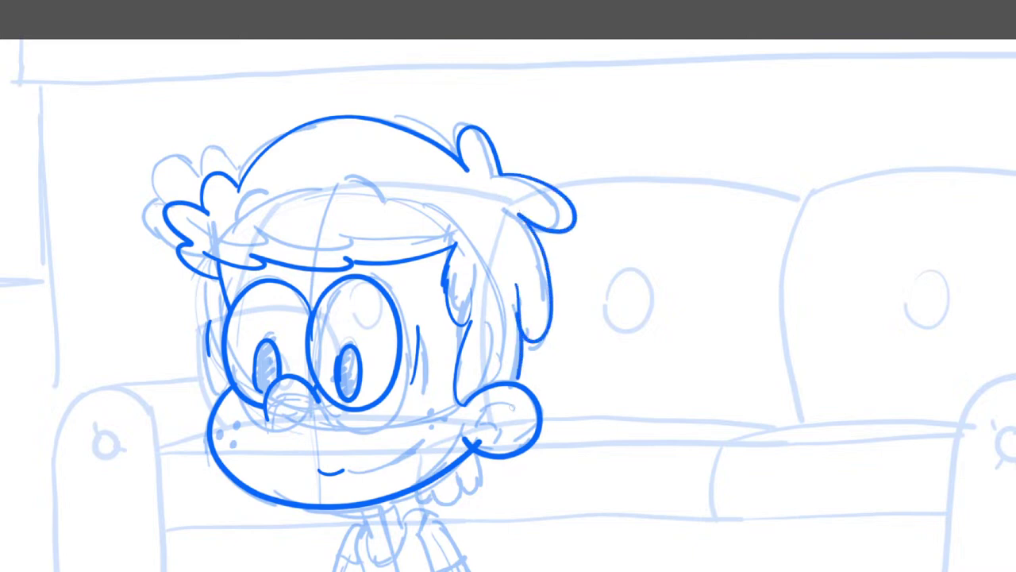
Add the curved inner details of the ear and short accent strokes within the hair above the fringe.
{"action": "scroll", "coordinate": [600, 455], "scroll_direction": "up", "scroll_amount": 5}
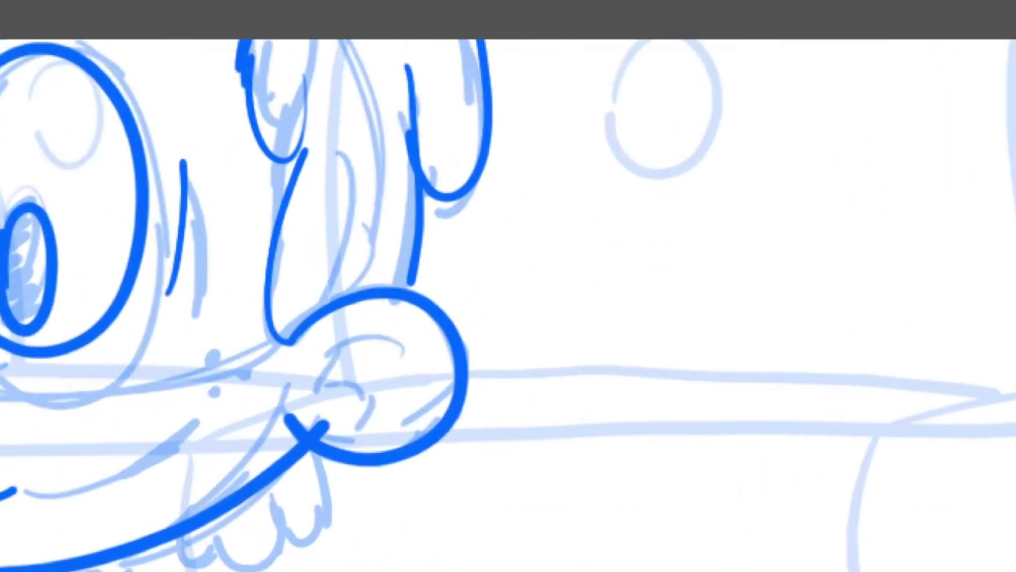
{"action": "left_click_drag", "start_coordinate": [413, 339], "coordinate": [340, 355]}
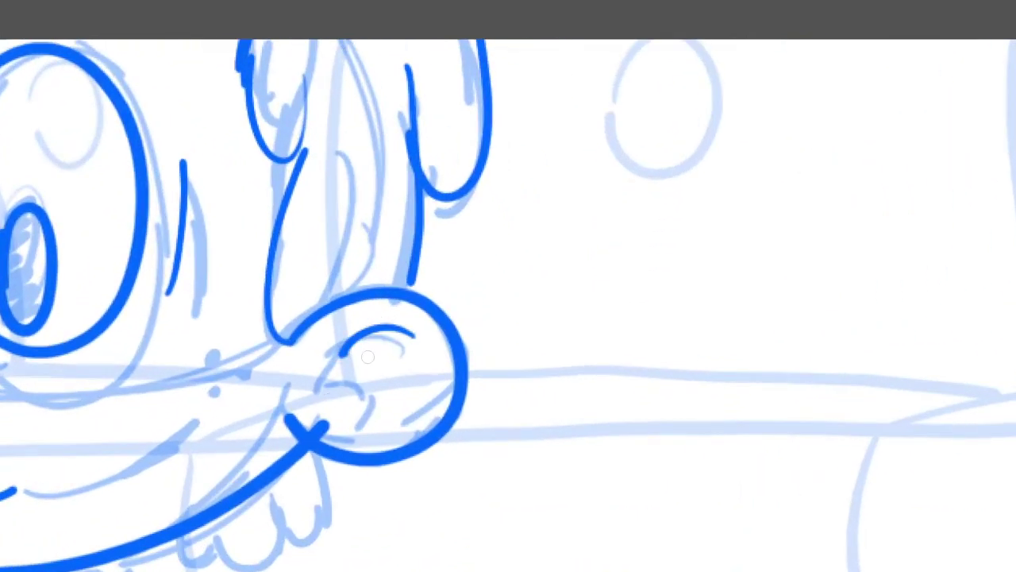
{"action": "scroll", "coordinate": [358, 352], "scroll_direction": "down", "scroll_amount": 4}
{"action": "scroll", "coordinate": [552, 294], "scroll_direction": "down", "scroll_amount": 1}
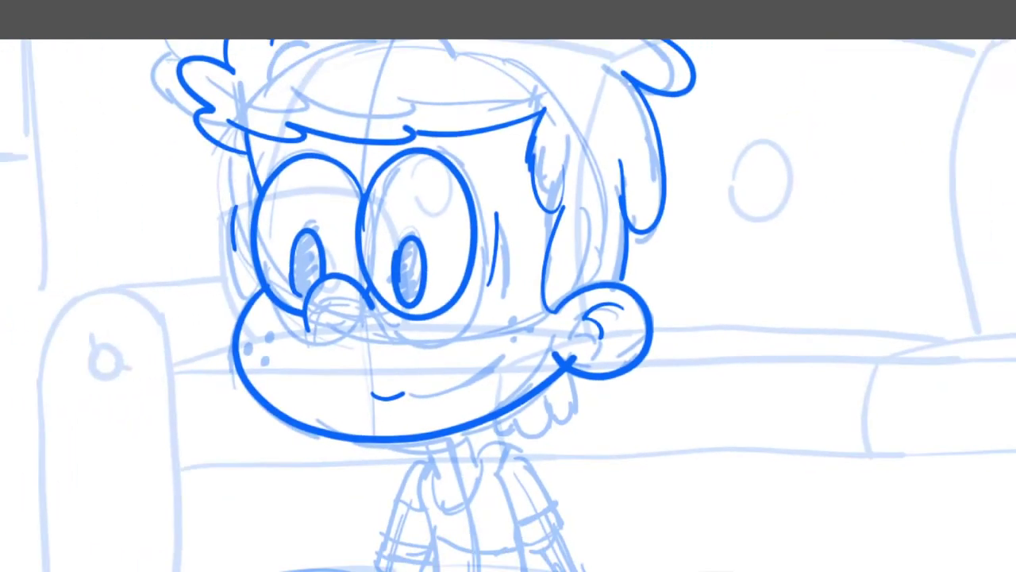
{"action": "scroll", "coordinate": [508, 317], "scroll_direction": "down", "scroll_amount": 3}
{"action": "scroll", "coordinate": [508, 318], "scroll_direction": "up", "scroll_amount": 2}
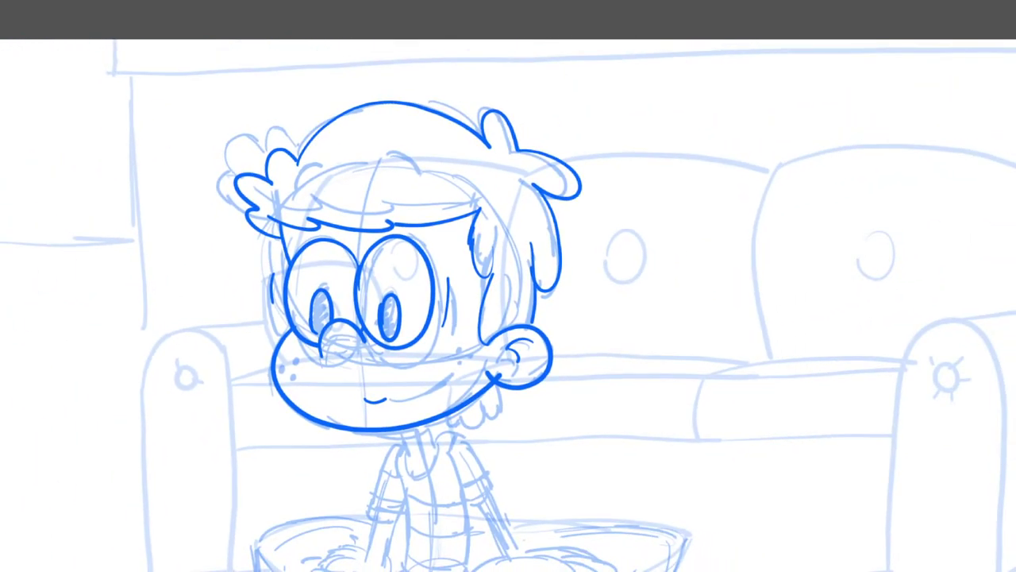
{"action": "mouse_move", "coordinate": [330, 169]}
{"action": "left_mouse_down"}
{"action": "mouse_move", "coordinate": [339, 175]}
{"action": "mouse_move", "coordinate": [309, 184]}
{"action": "left_mouse_up"}
{"action": "left_click_drag", "start_coordinate": [392, 169], "coordinate": [428, 186]}
Trace the two sides of the boy's neck and thicken the line beneath his chin.
{"action": "scroll", "coordinate": [485, 477], "scroll_direction": "up", "scroll_amount": 4}
{"action": "scroll", "coordinate": [508, 305], "scroll_direction": "down", "scroll_amount": 3}
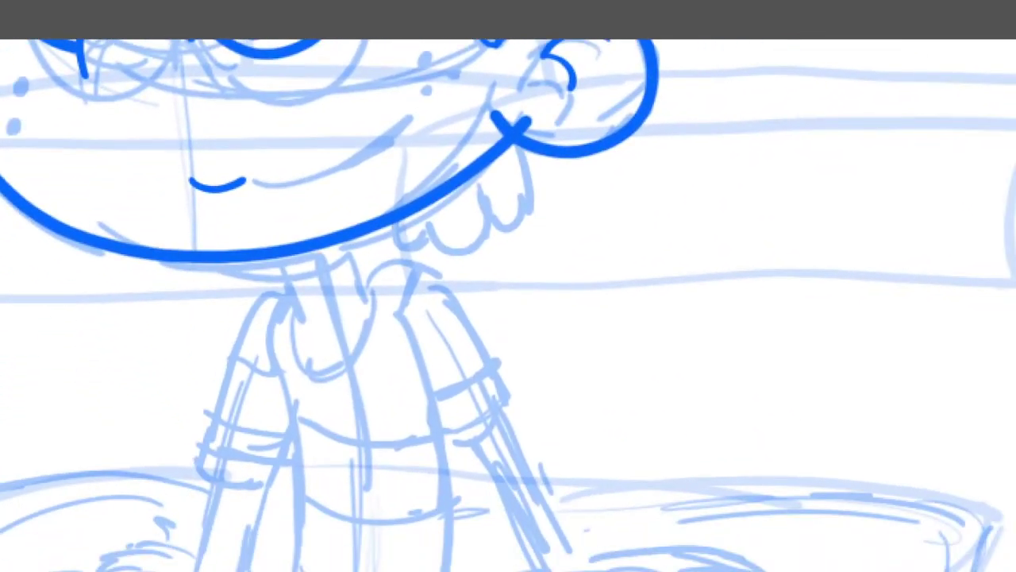
{"action": "left_click_drag", "start_coordinate": [280, 260], "coordinate": [302, 315]}
{"action": "left_click_drag", "start_coordinate": [351, 241], "coordinate": [372, 299]}
{"action": "left_click_drag", "start_coordinate": [289, 259], "coordinate": [364, 239]}
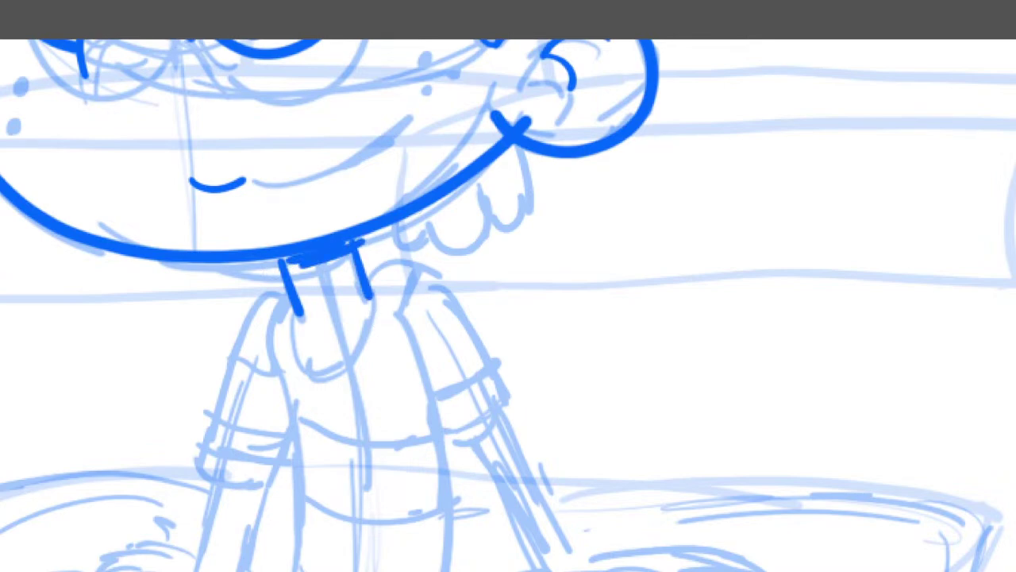
{"action": "scroll", "coordinate": [540, 302], "scroll_direction": "down", "scroll_amount": 3}
{"action": "scroll", "coordinate": [494, 367], "scroll_direction": "up", "scroll_amount": 5}
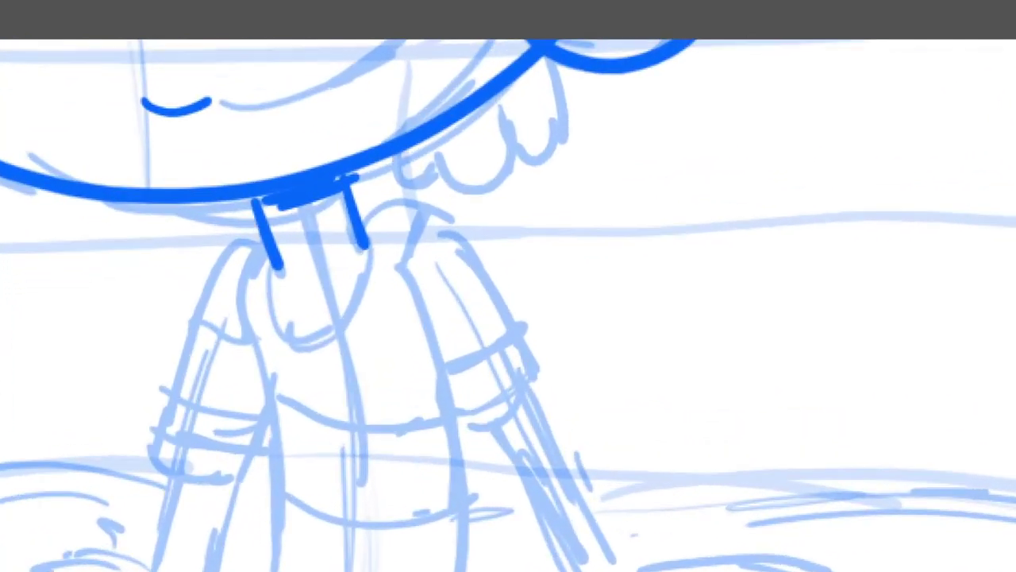
Trace the shirt sleeve beneath the ear, with its shoulder curve, cuff, two stripes and inner armhole line.
{"action": "mouse_move", "coordinate": [378, 255]}
{"action": "left_mouse_down"}
{"action": "mouse_move", "coordinate": [380, 222]}
{"action": "mouse_move", "coordinate": [461, 232]}
{"action": "mouse_move", "coordinate": [523, 358]}
{"action": "left_mouse_up"}
{"action": "mouse_move", "coordinate": [413, 310]}
{"action": "left_mouse_down"}
{"action": "mouse_move", "coordinate": [478, 454]}
{"action": "mouse_move", "coordinate": [490, 459]}
{"action": "mouse_move", "coordinate": [533, 366]}
{"action": "left_mouse_up"}
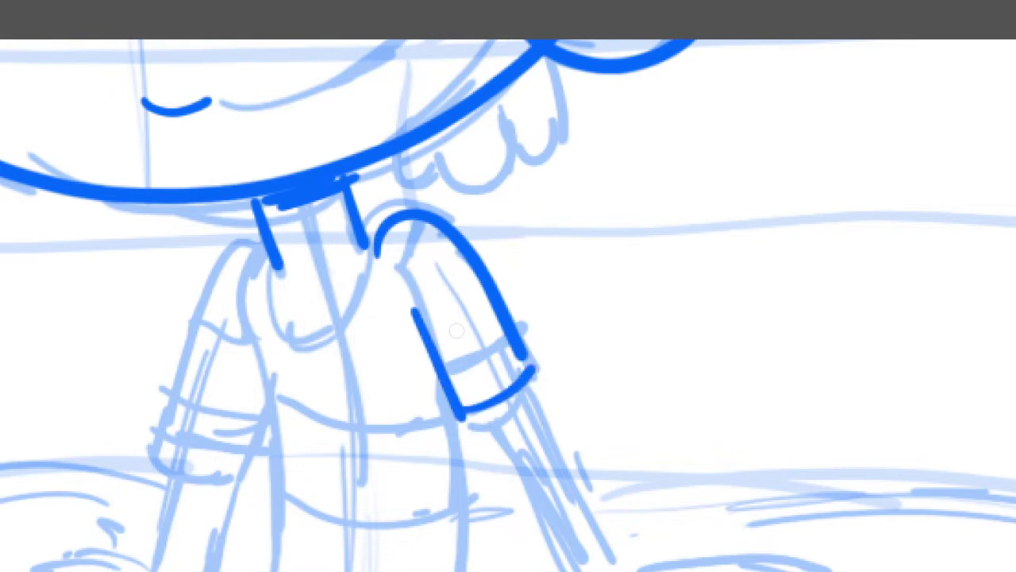
{"action": "left_click_drag", "start_coordinate": [421, 321], "coordinate": [466, 296]}
{"action": "left_click_drag", "start_coordinate": [448, 373], "coordinate": [508, 325]}
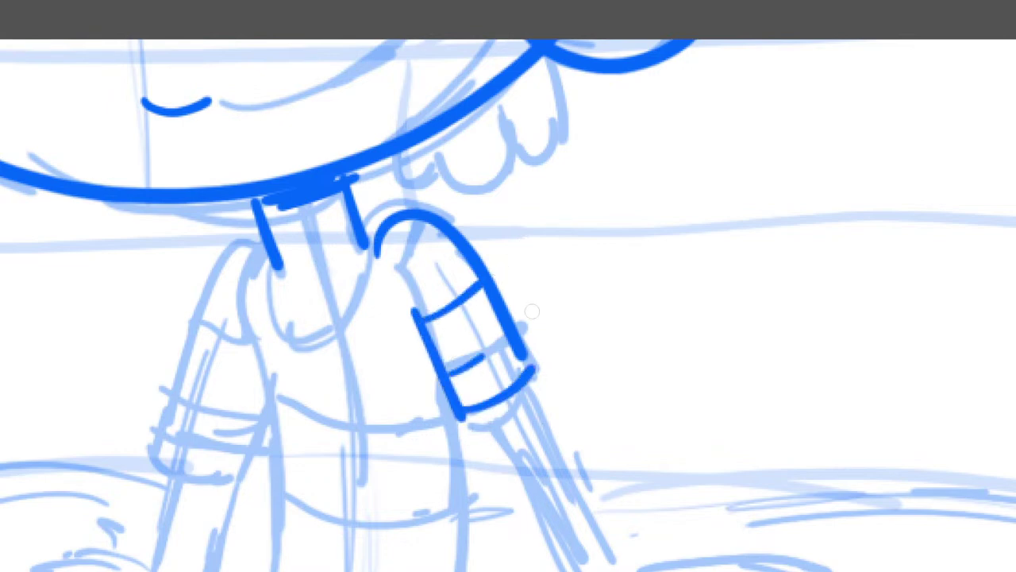
{"action": "left_click_drag", "start_coordinate": [408, 302], "coordinate": [413, 240]}
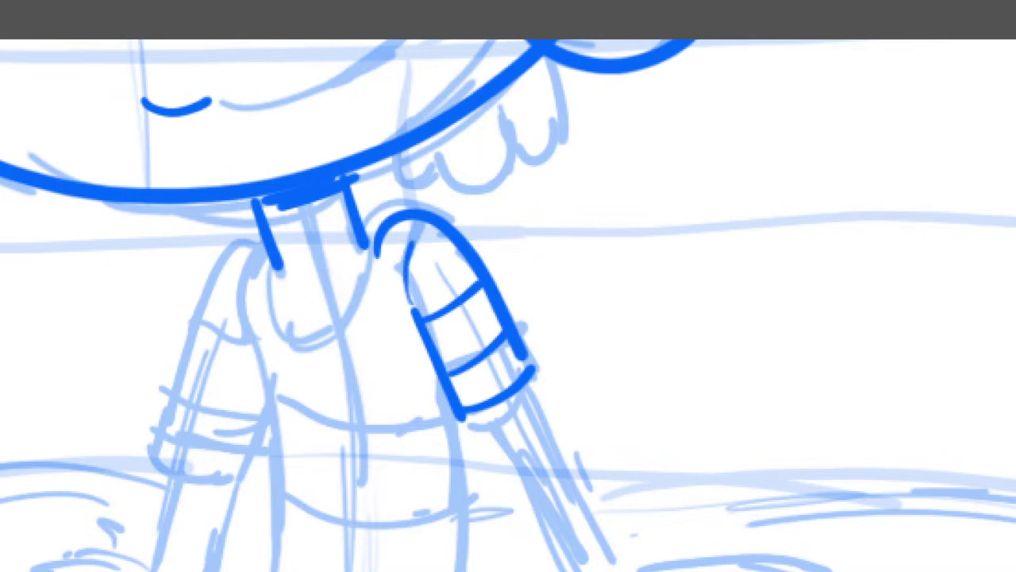
Trace the shirt's rounded neckline and the scalloped hair tufts hanging behind the jaw below the ear.
{"action": "mouse_move", "coordinate": [277, 269]}
{"action": "left_mouse_down"}
{"action": "mouse_move", "coordinate": [341, 316]}
{"action": "mouse_move", "coordinate": [368, 251]}
{"action": "left_mouse_up"}
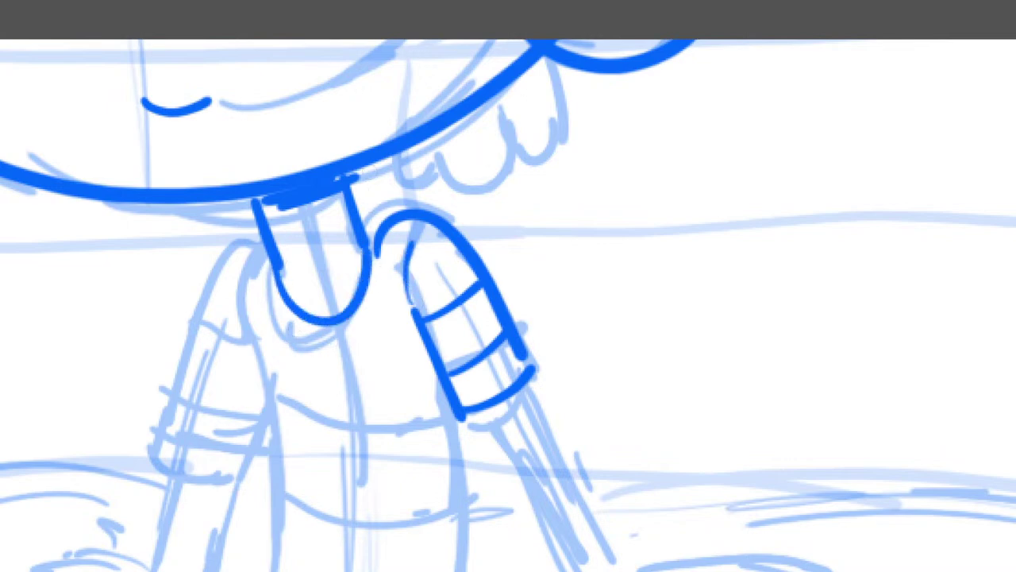
{"action": "mouse_move", "coordinate": [420, 147]}
{"action": "left_mouse_down"}
{"action": "mouse_move", "coordinate": [424, 173]}
{"action": "mouse_move", "coordinate": [457, 151]}
{"action": "mouse_move", "coordinate": [525, 205]}
{"action": "mouse_move", "coordinate": [512, 139]}
{"action": "mouse_move", "coordinate": [576, 131]}
{"action": "mouse_move", "coordinate": [557, 76]}
{"action": "left_mouse_up"}
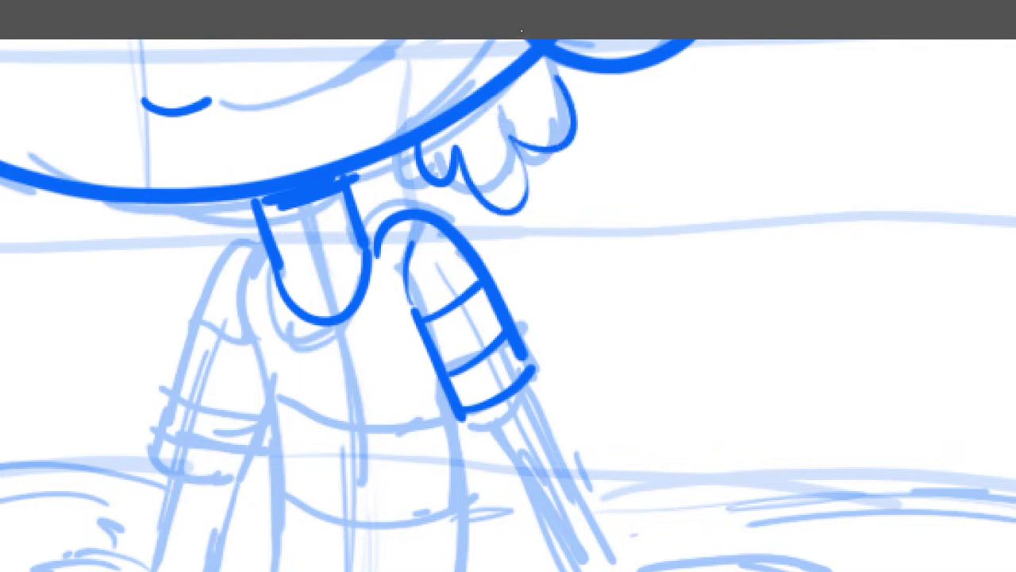
Trace both sides of the shirt's torso and close it with a curved hem.
{"action": "left_click_drag", "start_coordinate": [463, 417], "coordinate": [579, 262]}
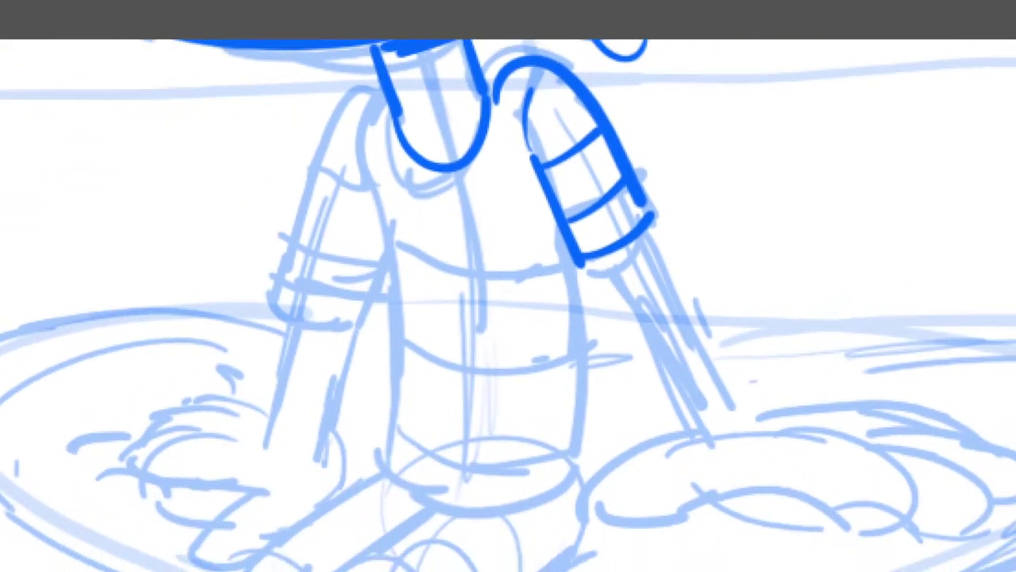
{"action": "scroll", "coordinate": [604, 452], "scroll_direction": "up", "scroll_amount": 3}
{"action": "scroll", "coordinate": [508, 305], "scroll_direction": "down", "scroll_amount": 3}
{"action": "mouse_move", "coordinate": [322, 173]}
{"action": "left_mouse_down"}
{"action": "mouse_move", "coordinate": [348, 307]}
{"action": "mouse_move", "coordinate": [343, 403]}
{"action": "left_mouse_up"}
{"action": "mouse_move", "coordinate": [492, 211]}
{"action": "left_mouse_down"}
{"action": "mouse_move", "coordinate": [509, 313]}
{"action": "mouse_move", "coordinate": [502, 433]}
{"action": "left_mouse_up"}
{"action": "mouse_move", "coordinate": [336, 407]}
{"action": "left_mouse_down"}
{"action": "mouse_move", "coordinate": [468, 445]}
{"action": "mouse_move", "coordinate": [507, 431]}
{"action": "left_mouse_up"}
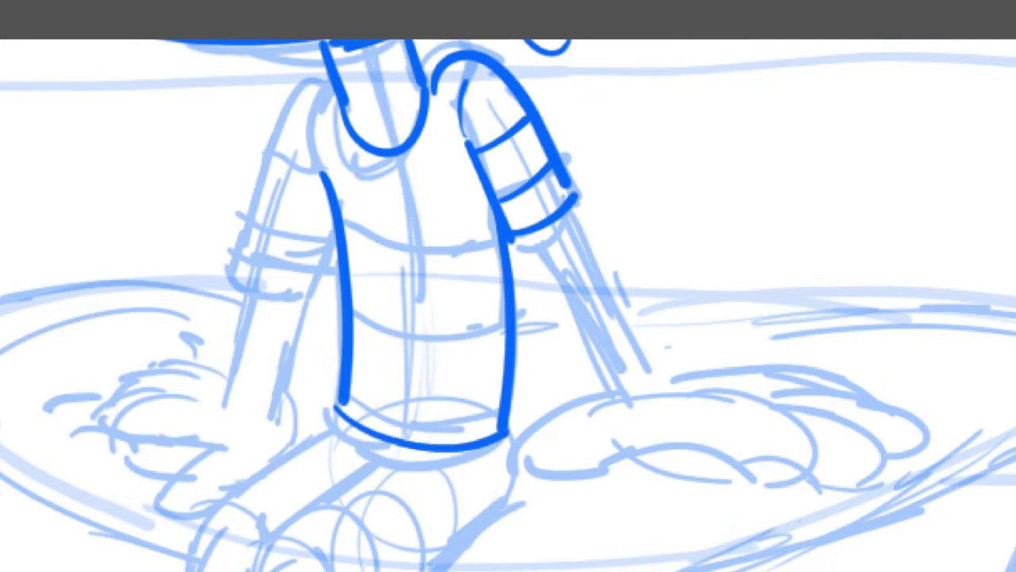
Trace the shirt's other sleeve, farther from the ear, with its cuff, armhole line and two stripes.
{"action": "mouse_move", "coordinate": [333, 89]}
{"action": "left_mouse_down"}
{"action": "mouse_move", "coordinate": [300, 112]}
{"action": "mouse_move", "coordinate": [258, 252]}
{"action": "mouse_move", "coordinate": [304, 270]}
{"action": "mouse_move", "coordinate": [332, 265]}
{"action": "left_mouse_up"}
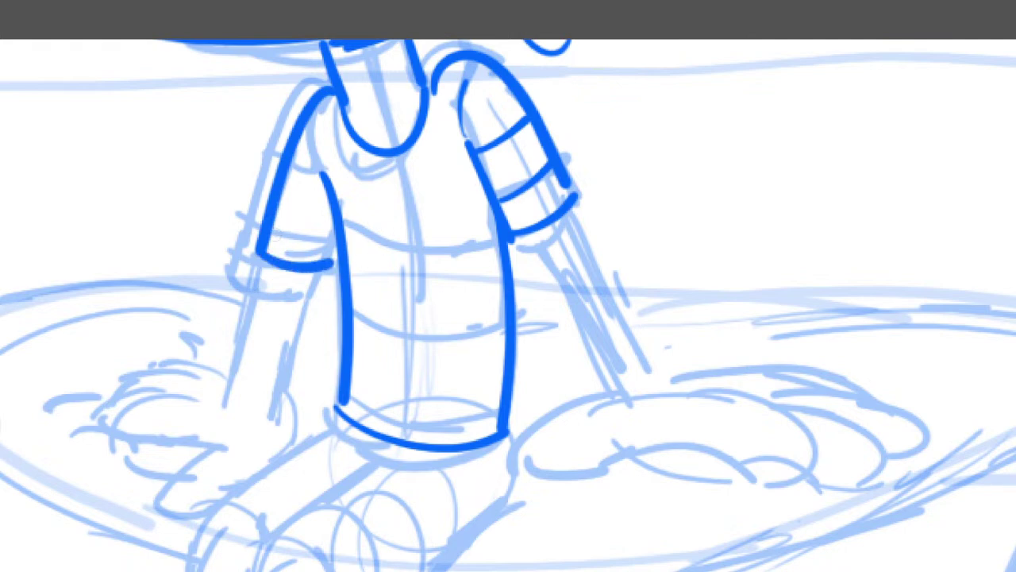
{"action": "left_click_drag", "start_coordinate": [265, 238], "coordinate": [333, 232]}
{"action": "left_click_drag", "start_coordinate": [318, 178], "coordinate": [323, 117]}
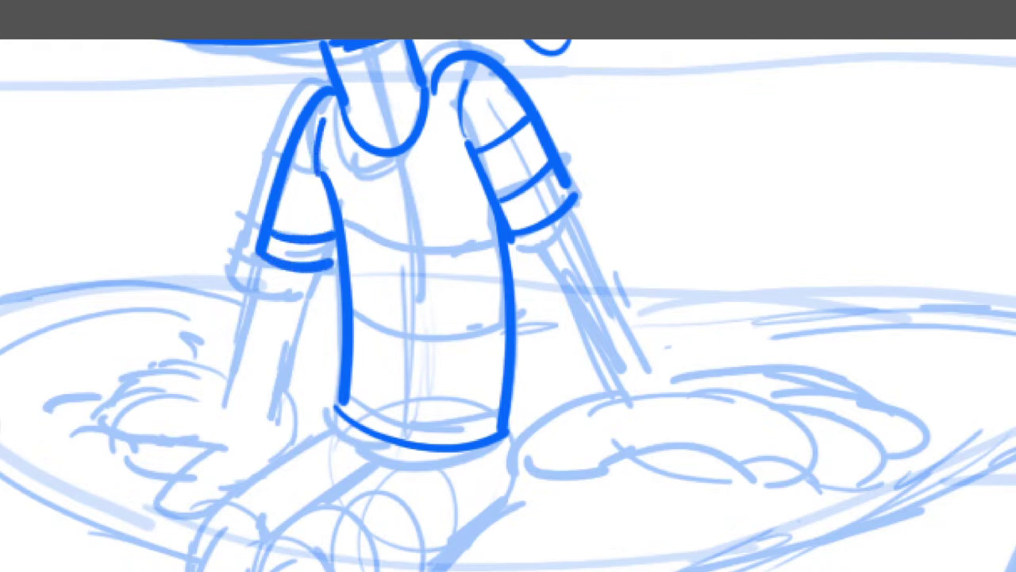
{"action": "left_click_drag", "start_coordinate": [285, 185], "coordinate": [342, 187]}
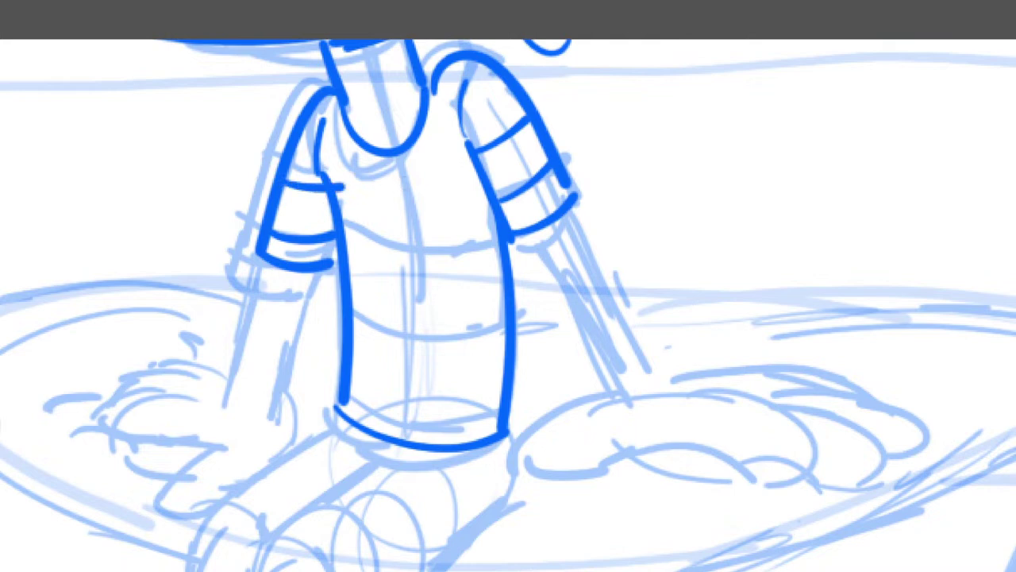
Draw three curved horizontal stripes across the shirt's torso, from chest to just above the hem.
{"action": "left_click_drag", "start_coordinate": [339, 223], "coordinate": [479, 197]}
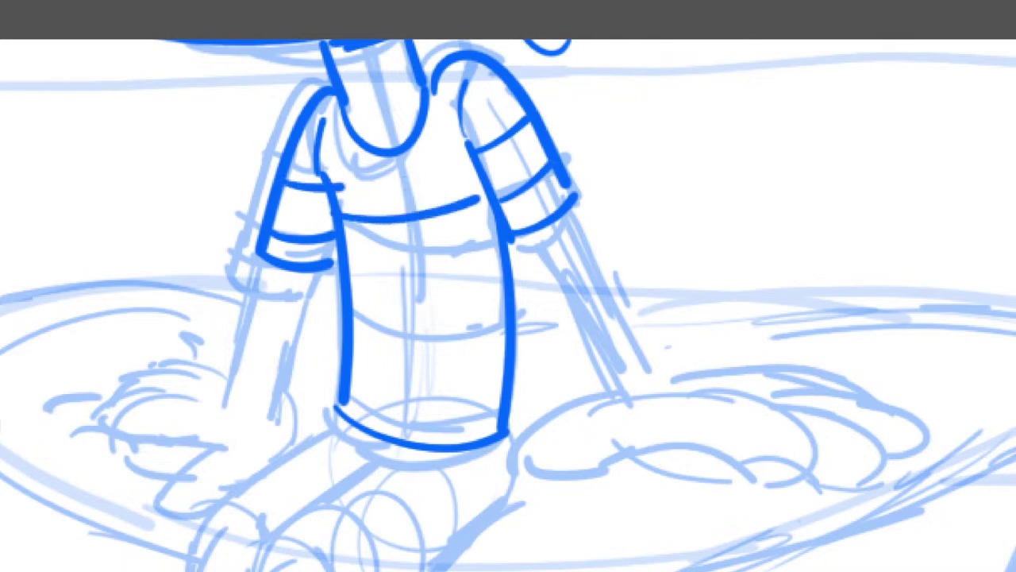
{"action": "left_click_drag", "start_coordinate": [350, 301], "coordinate": [407, 319]}
{"action": "left_click_drag", "start_coordinate": [496, 322], "coordinate": [516, 310]}
{"action": "mouse_move", "coordinate": [350, 383]}
{"action": "left_mouse_down"}
{"action": "mouse_move", "coordinate": [400, 405]}
{"action": "mouse_move", "coordinate": [526, 394]}
{"action": "left_mouse_up"}
{"action": "scroll", "coordinate": [584, 367], "scroll_direction": "down", "scroll_amount": 5}
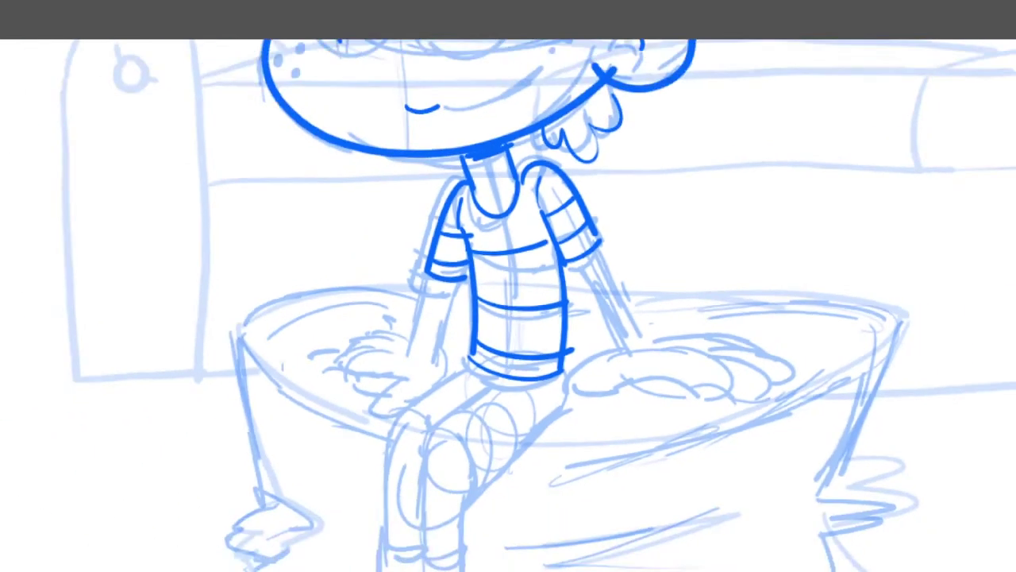
Trace the forearm on the ear side below the sleeve cuff, with the thumb, knuckle curves and small crease marks of its resting hand.
{"action": "scroll", "coordinate": [466, 297], "scroll_direction": "down", "scroll_amount": 4}
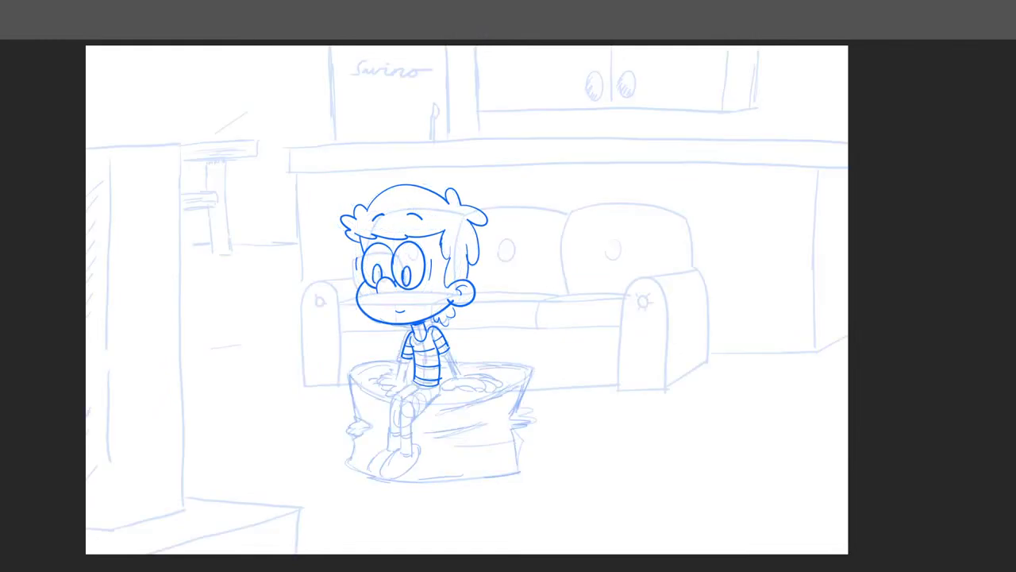
{"action": "scroll", "coordinate": [504, 397], "scroll_direction": "up", "scroll_amount": 6}
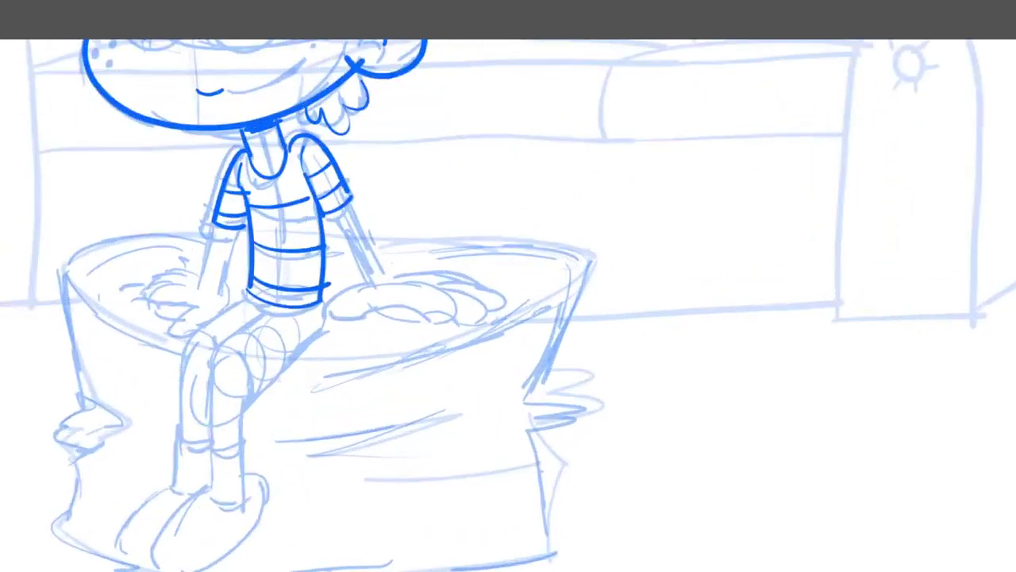
{"action": "left_click_drag", "start_coordinate": [492, 286], "coordinate": [525, 350]}
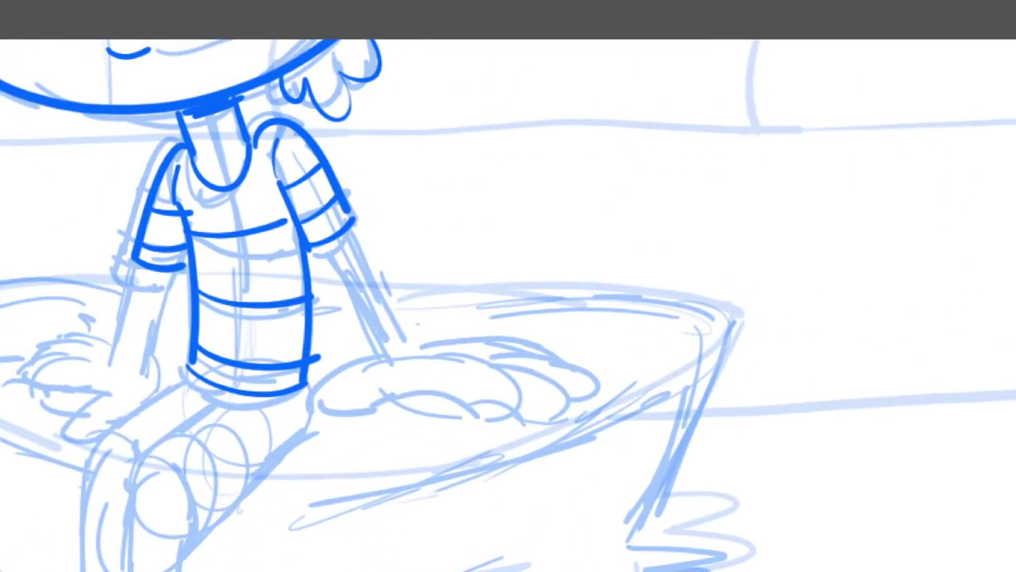
{"action": "left_click_drag", "start_coordinate": [350, 227], "coordinate": [405, 343]}
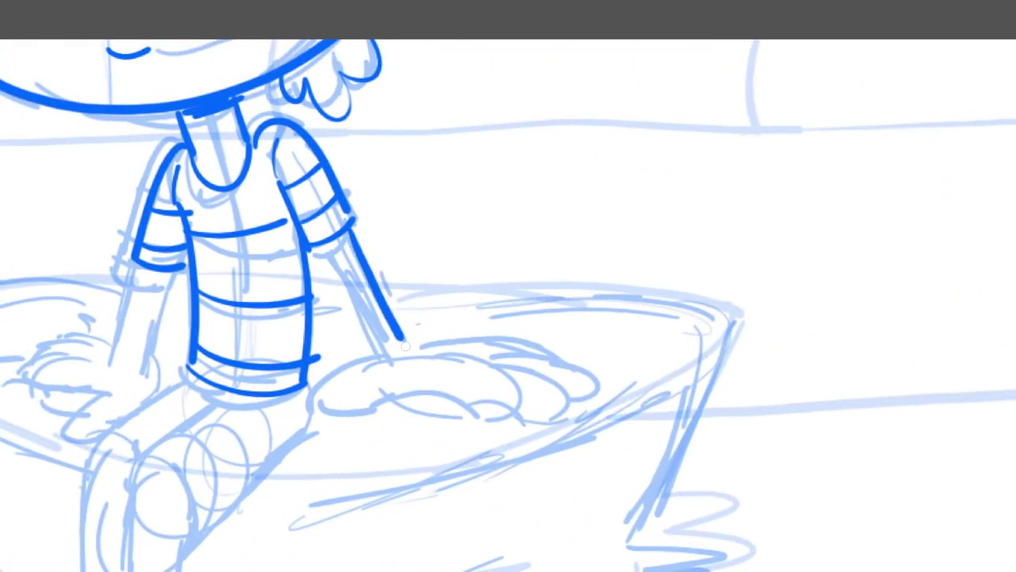
{"action": "mouse_move", "coordinate": [331, 244]}
{"action": "left_mouse_down"}
{"action": "mouse_move", "coordinate": [384, 354]}
{"action": "mouse_move", "coordinate": [332, 359]}
{"action": "mouse_move", "coordinate": [315, 389]}
{"action": "mouse_move", "coordinate": [393, 367]}
{"action": "left_mouse_up"}
{"action": "mouse_move", "coordinate": [440, 379]}
{"action": "left_mouse_down"}
{"action": "mouse_move", "coordinate": [492, 406]}
{"action": "mouse_move", "coordinate": [447, 405]}
{"action": "mouse_move", "coordinate": [428, 391]}
{"action": "left_mouse_up"}
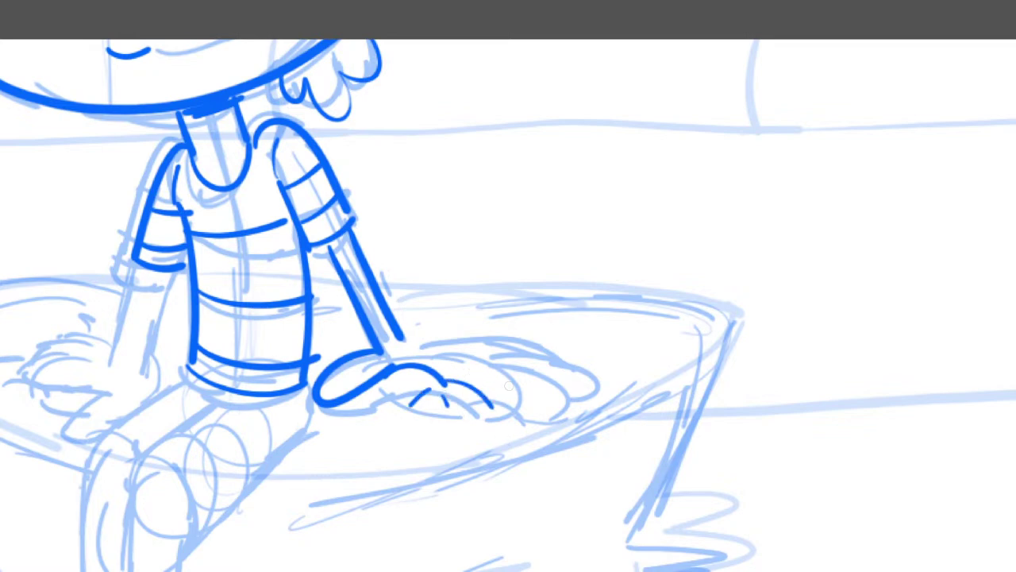
Trace the long fingers of the ear-side hand and add short crease lines on the beanbag beyond the fingertips.
{"action": "mouse_move", "coordinate": [492, 406]}
{"action": "left_mouse_down"}
{"action": "mouse_move", "coordinate": [560, 395]}
{"action": "mouse_move", "coordinate": [487, 358]}
{"action": "mouse_move", "coordinate": [460, 360]}
{"action": "left_mouse_up"}
{"action": "mouse_move", "coordinate": [547, 379]}
{"action": "left_mouse_down"}
{"action": "mouse_move", "coordinate": [572, 381]}
{"action": "mouse_move", "coordinate": [587, 359]}
{"action": "mouse_move", "coordinate": [543, 343]}
{"action": "mouse_move", "coordinate": [466, 347]}
{"action": "left_mouse_up"}
{"action": "mouse_move", "coordinate": [530, 344]}
{"action": "left_mouse_down"}
{"action": "mouse_move", "coordinate": [411, 341]}
{"action": "mouse_move", "coordinate": [647, 347]}
{"action": "left_mouse_up"}
{"action": "left_click_drag", "start_coordinate": [576, 373], "coordinate": [599, 379]}
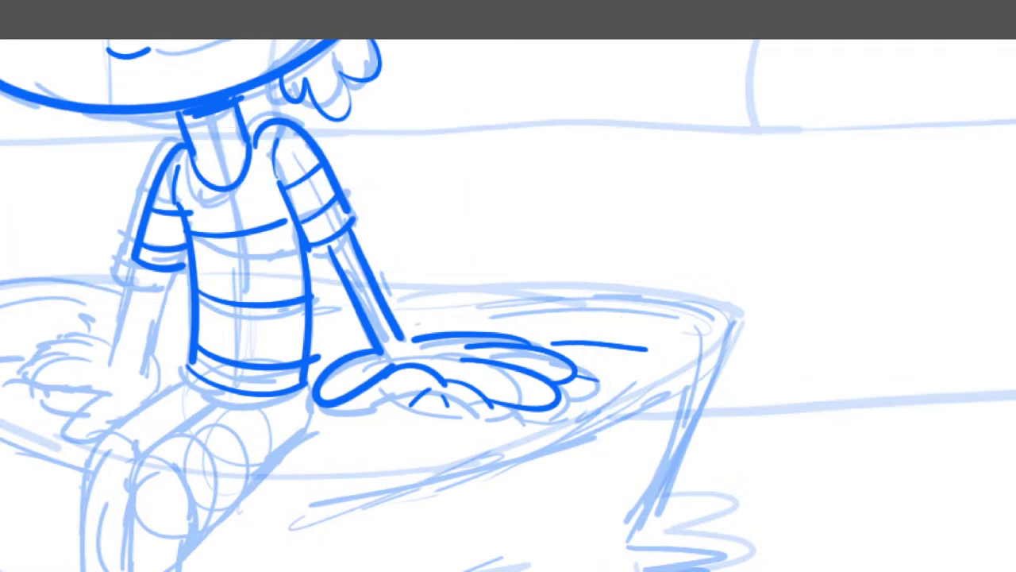
Trace the boy's other forearm, farther from the ear, and its hand resting on the beanbag with spread fingers.
{"action": "left_click_drag", "start_coordinate": [412, 318], "coordinate": [609, 290]}
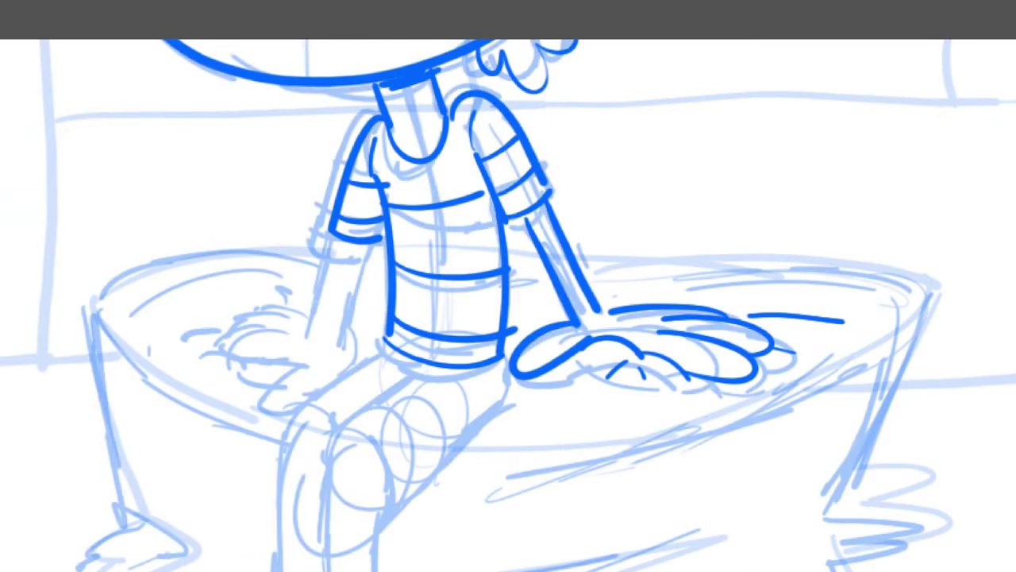
{"action": "left_click_drag", "start_coordinate": [375, 238], "coordinate": [341, 339]}
{"action": "mouse_move", "coordinate": [336, 236]}
{"action": "left_mouse_down"}
{"action": "mouse_move", "coordinate": [308, 338]}
{"action": "mouse_move", "coordinate": [252, 311]}
{"action": "mouse_move", "coordinate": [232, 319]}
{"action": "mouse_move", "coordinate": [273, 325]}
{"action": "mouse_move", "coordinate": [215, 334]}
{"action": "mouse_move", "coordinate": [211, 344]}
{"action": "mouse_move", "coordinate": [229, 340]}
{"action": "mouse_move", "coordinate": [223, 362]}
{"action": "mouse_move", "coordinate": [307, 362]}
{"action": "mouse_move", "coordinate": [268, 384]}
{"action": "mouse_move", "coordinate": [318, 384]}
{"action": "mouse_move", "coordinate": [354, 324]}
{"action": "left_mouse_up"}
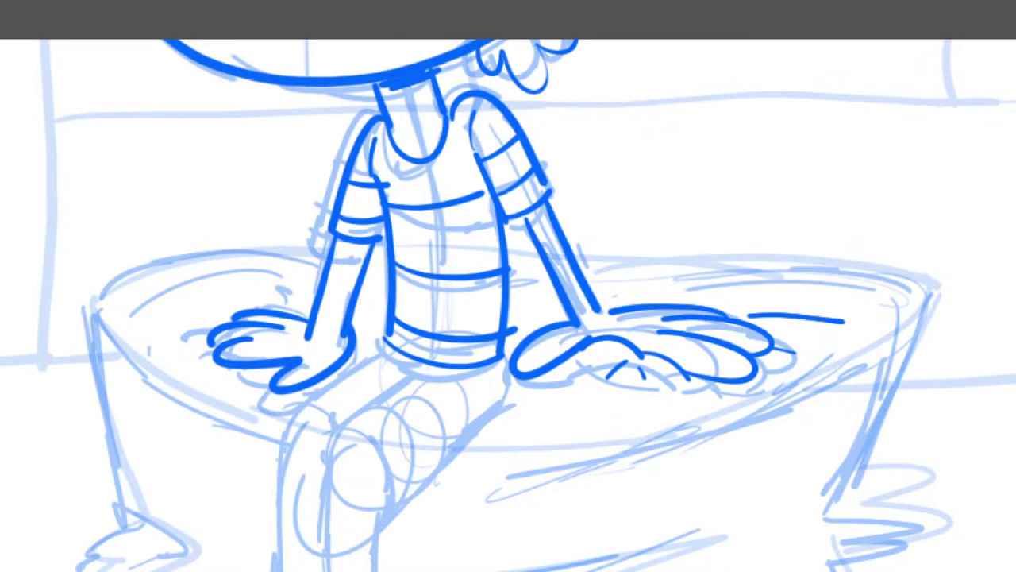
Trace the shorts below the shirt hem, with both thighs, the curved seat line and the rounded knees.
{"action": "scroll", "coordinate": [479, 536], "scroll_direction": "up", "scroll_amount": 5}
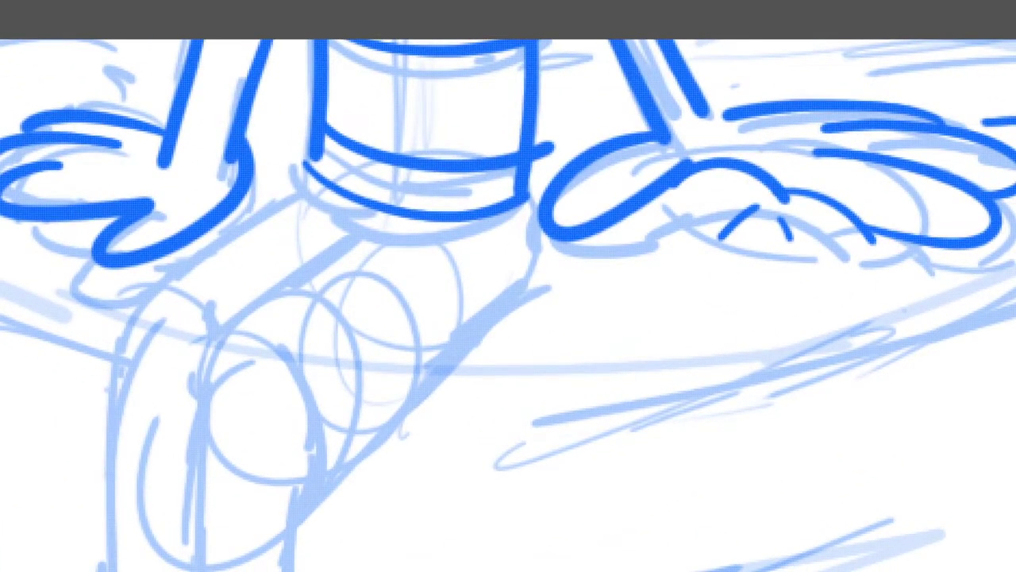
{"action": "mouse_move", "coordinate": [526, 203]}
{"action": "left_mouse_down"}
{"action": "mouse_move", "coordinate": [488, 325]}
{"action": "mouse_move", "coordinate": [373, 435]}
{"action": "left_mouse_up"}
{"action": "left_click_drag", "start_coordinate": [214, 327], "coordinate": [336, 250]}
{"action": "mouse_move", "coordinate": [215, 326]}
{"action": "left_mouse_down"}
{"action": "mouse_move", "coordinate": [302, 397]}
{"action": "mouse_move", "coordinate": [318, 486]}
{"action": "mouse_move", "coordinate": [371, 437]}
{"action": "left_mouse_up"}
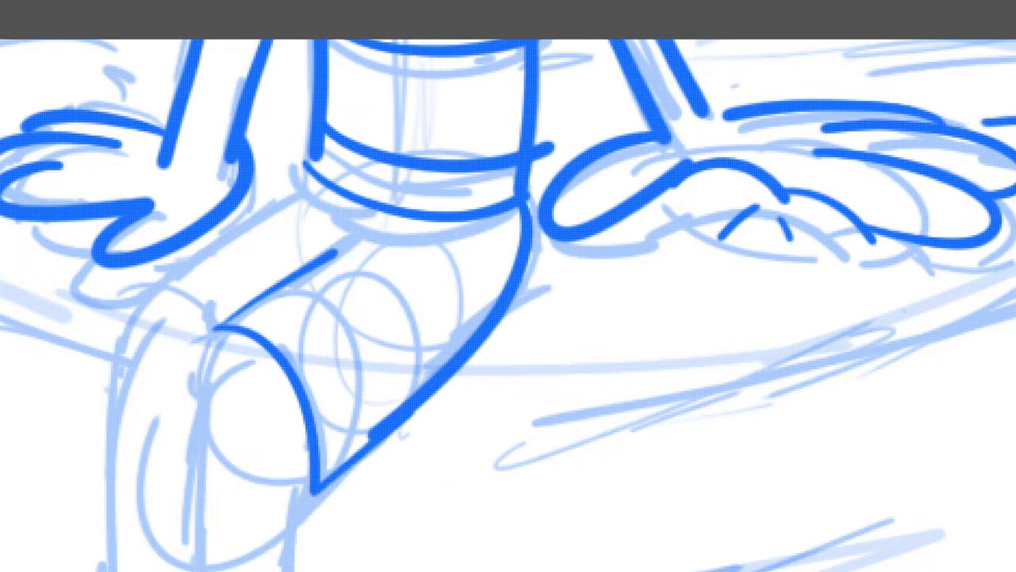
{"action": "mouse_move", "coordinate": [313, 178]}
{"action": "left_mouse_down"}
{"action": "mouse_move", "coordinate": [142, 302]}
{"action": "mouse_move", "coordinate": [216, 307]}
{"action": "mouse_move", "coordinate": [229, 325]}
{"action": "left_mouse_up"}
Trace both lower legs from the knees, with the sock bands, ankle lines and two overlapping oval shoes.
{"action": "scroll", "coordinate": [496, 219], "scroll_direction": "down", "scroll_amount": 5}
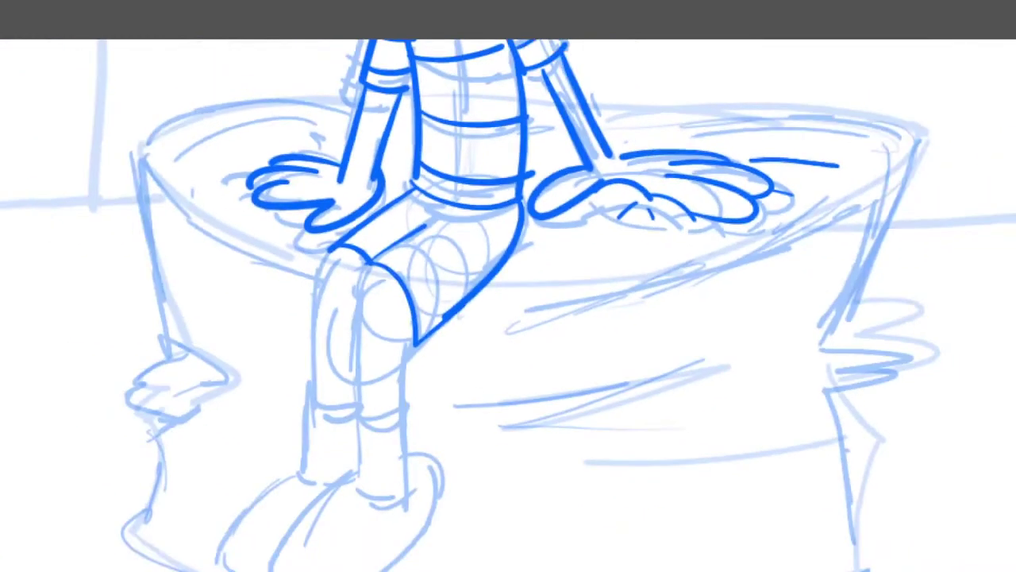
{"action": "mouse_move", "coordinate": [426, 318]}
{"action": "left_mouse_down"}
{"action": "mouse_move", "coordinate": [423, 421]}
{"action": "mouse_move", "coordinate": [381, 361]}
{"action": "mouse_move", "coordinate": [397, 255]}
{"action": "mouse_move", "coordinate": [354, 318]}
{"action": "mouse_move", "coordinate": [350, 421]}
{"action": "left_mouse_up"}
{"action": "left_click_drag", "start_coordinate": [357, 365], "coordinate": [430, 365]}
{"action": "mouse_move", "coordinate": [344, 420]}
{"action": "left_mouse_down"}
{"action": "mouse_move", "coordinate": [396, 409]}
{"action": "mouse_move", "coordinate": [328, 455]}
{"action": "mouse_move", "coordinate": [311, 494]}
{"action": "mouse_move", "coordinate": [339, 506]}
{"action": "mouse_move", "coordinate": [400, 484]}
{"action": "mouse_move", "coordinate": [462, 419]}
{"action": "mouse_move", "coordinate": [464, 398]}
{"action": "mouse_move", "coordinate": [427, 397]}
{"action": "left_mouse_up"}
{"action": "left_click_drag", "start_coordinate": [386, 435], "coordinate": [419, 427]}
{"action": "mouse_move", "coordinate": [342, 417]}
{"action": "left_mouse_down"}
{"action": "mouse_move", "coordinate": [277, 477]}
{"action": "mouse_move", "coordinate": [289, 487]}
{"action": "mouse_move", "coordinate": [322, 482]}
{"action": "left_mouse_up"}
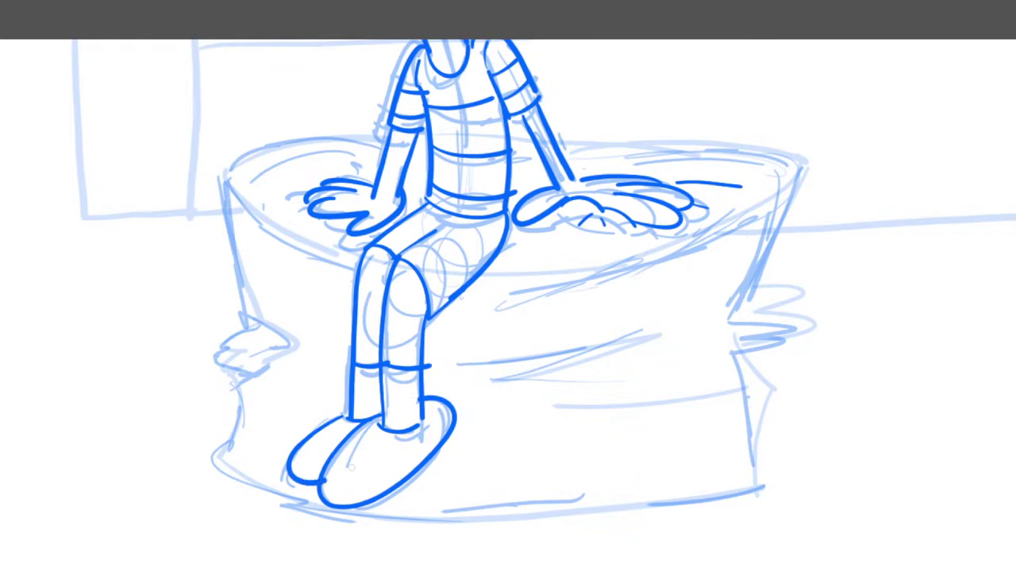
Add short crease lines on the beanbag under the seat and around the hand farther from the ear.
{"action": "scroll", "coordinate": [354, 401], "scroll_direction": "down", "scroll_amount": 5}
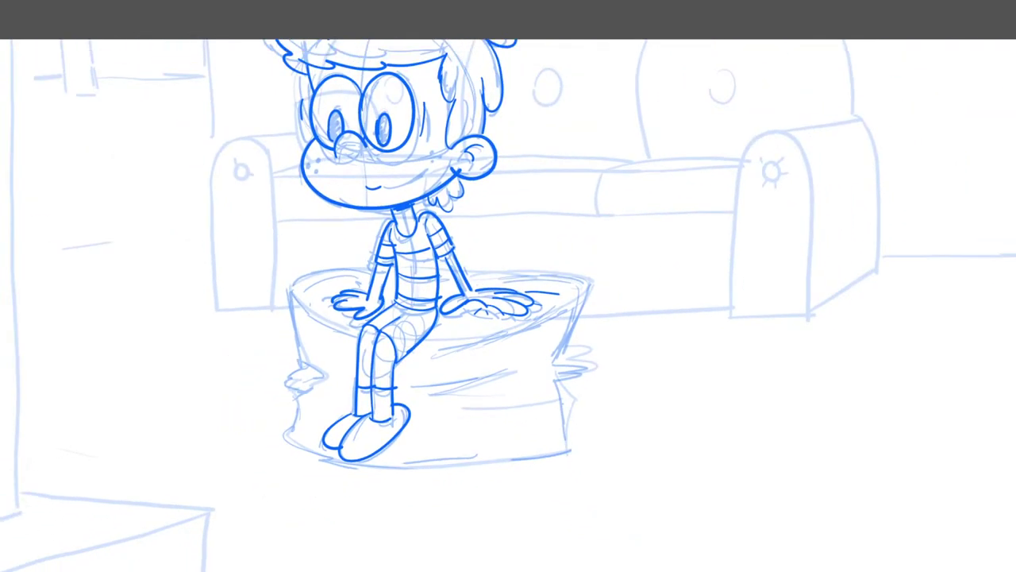
{"action": "scroll", "coordinate": [490, 396], "scroll_direction": "up", "scroll_amount": 4}
{"action": "scroll", "coordinate": [439, 479], "scroll_direction": "up", "scroll_amount": 3}
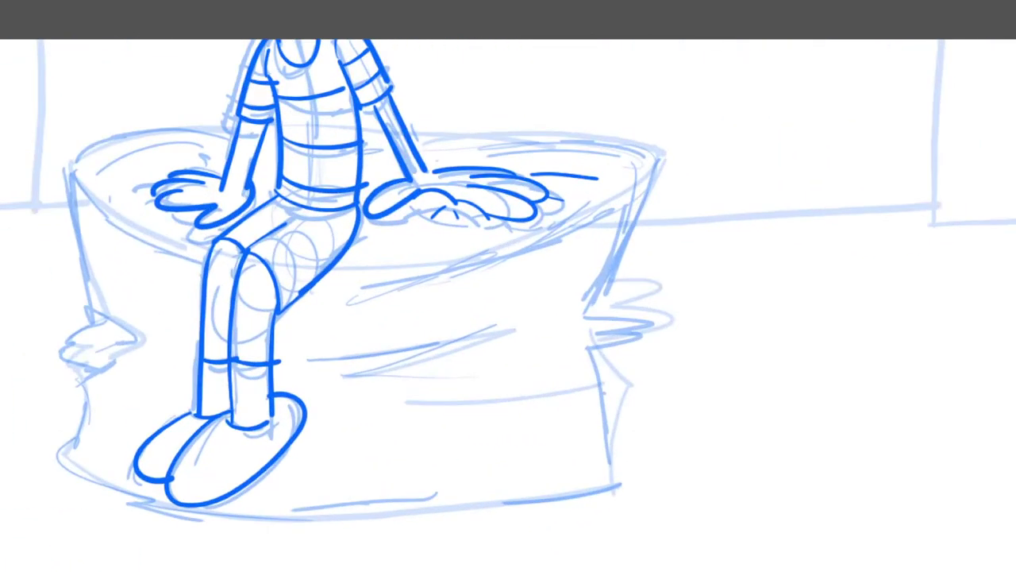
{"action": "left_click_drag", "start_coordinate": [346, 251], "coordinate": [419, 226]}
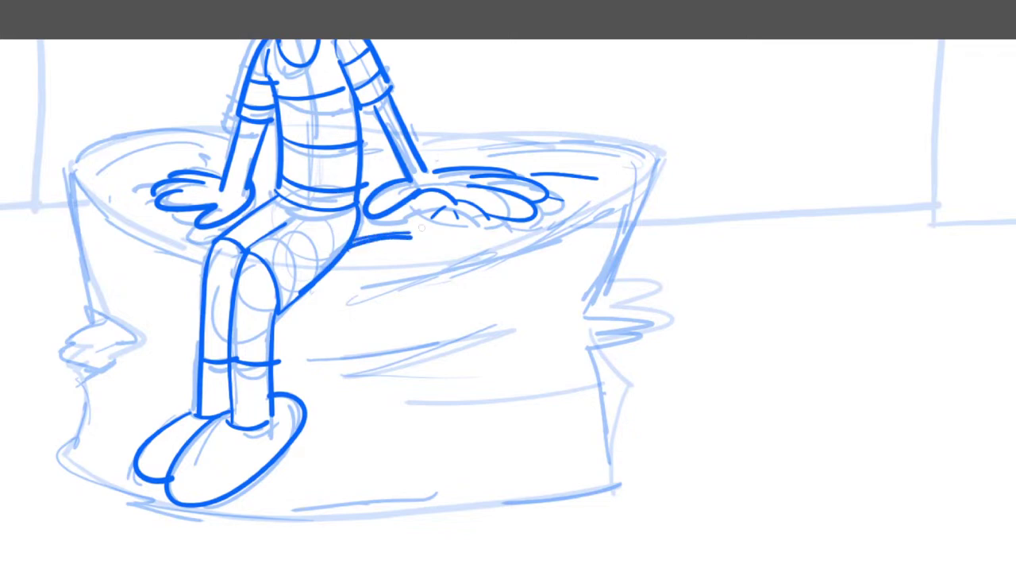
{"action": "mouse_move", "coordinate": [149, 214]}
{"action": "left_mouse_down"}
{"action": "mouse_move", "coordinate": [179, 216]}
{"action": "mouse_move", "coordinate": [127, 189]}
{"action": "mouse_move", "coordinate": [141, 174]}
{"action": "left_mouse_up"}
{"action": "left_click_drag", "start_coordinate": [273, 192], "coordinate": [264, 172]}
{"action": "mouse_move", "coordinate": [316, 285]}
{"action": "left_mouse_down"}
{"action": "mouse_move", "coordinate": [330, 271]}
{"action": "mouse_move", "coordinate": [430, 243]}
{"action": "left_mouse_up"}
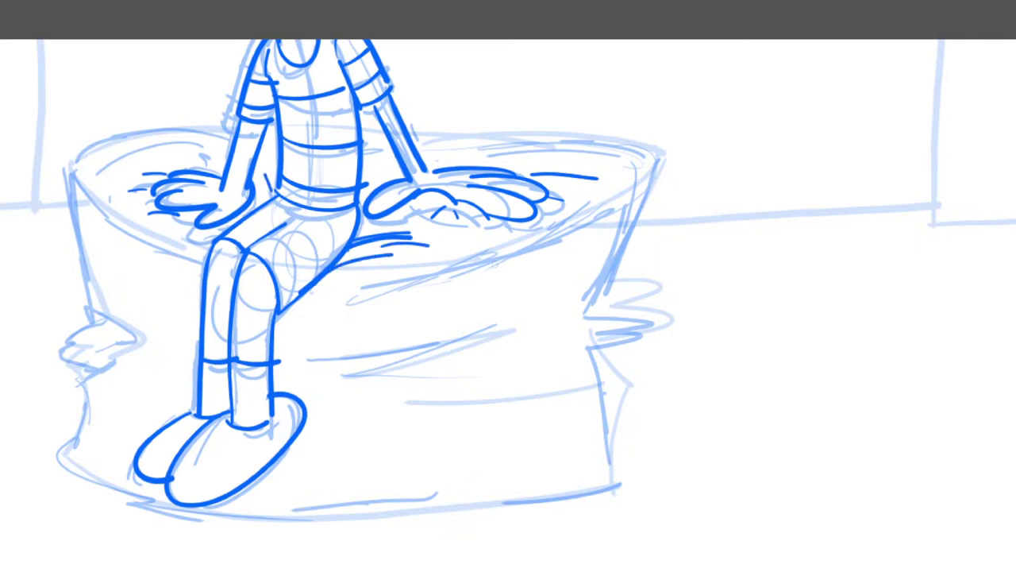
Hide the rough sketch of the boy and beanbag, keeping the clean lines and the faint refined background.
{"action": "left_click", "coordinate": [785, 387]}
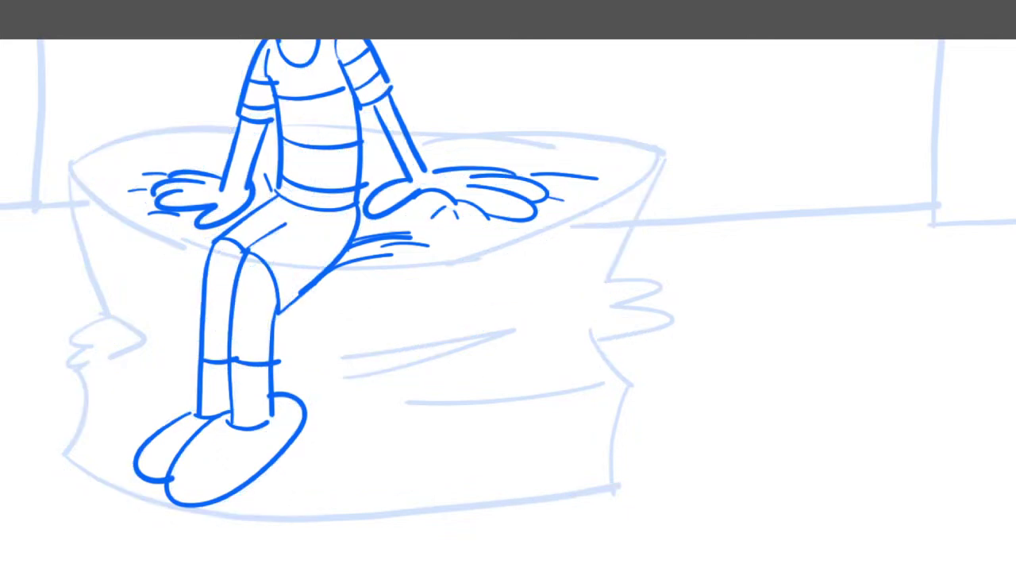
{"action": "scroll", "coordinate": [473, 376], "scroll_direction": "down", "scroll_amount": 7}
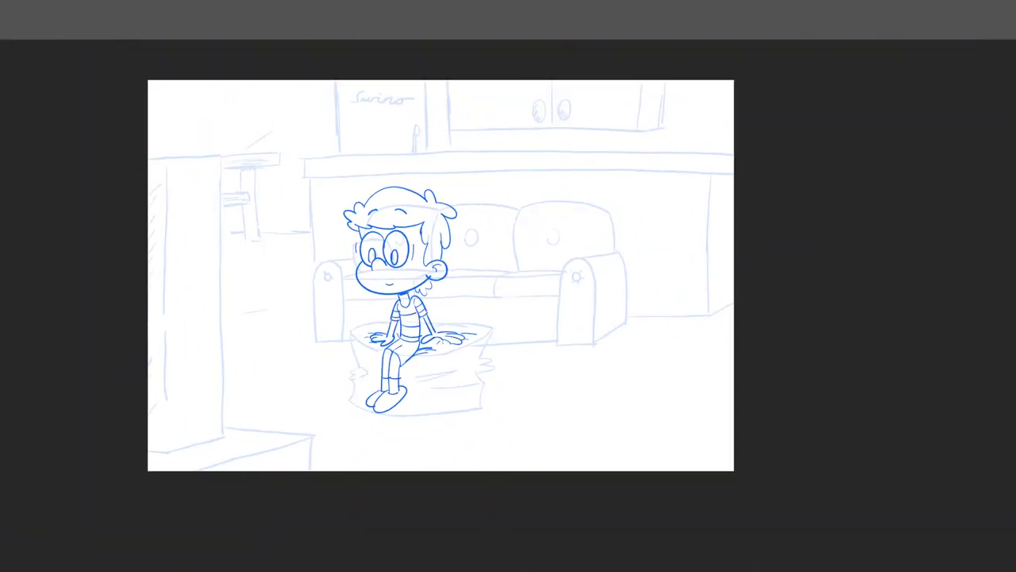
Dot small groups of freckles on both of the boy's cheeks.
{"action": "scroll", "coordinate": [416, 260], "scroll_direction": "up", "scroll_amount": 7}
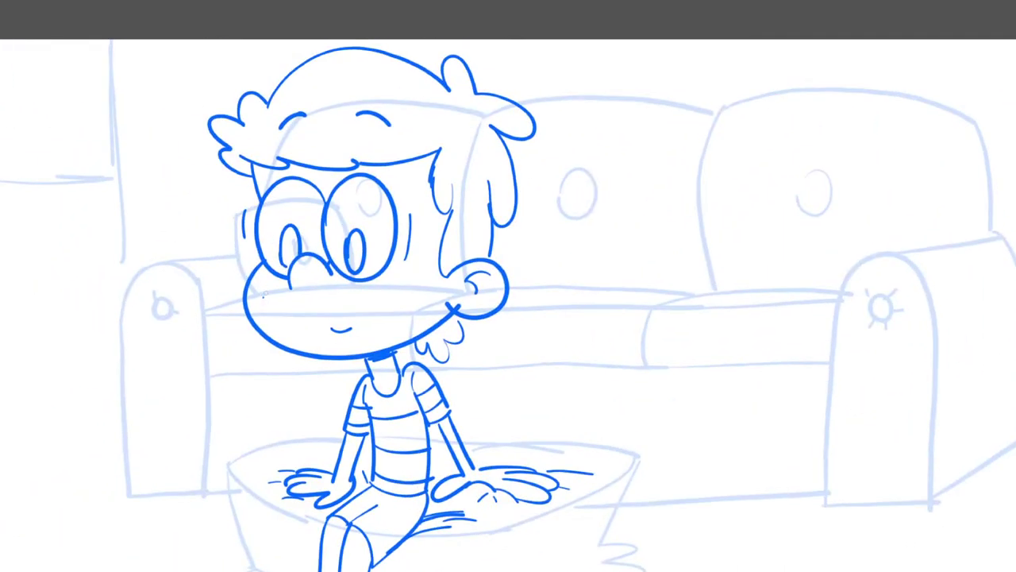
{"action": "left_click", "coordinate": [264, 296]}
{"action": "left_click", "coordinate": [271, 290]}
{"action": "left_click", "coordinate": [272, 297]}
{"action": "left_click", "coordinate": [273, 304]}
{"action": "left_click", "coordinate": [428, 282]}
{"action": "left_click", "coordinate": [407, 293]}
{"action": "left_click", "coordinate": [410, 288]}
{"action": "left_click", "coordinate": [427, 301]}
{"action": "left_click", "coordinate": [428, 297]}
Fill in both of the boy's oval pupils with solid blue strokes.
{"action": "left_click_drag", "start_coordinate": [354, 234], "coordinate": [357, 267]}
{"action": "mouse_move", "coordinate": [286, 229]}
{"action": "left_mouse_down"}
{"action": "mouse_move", "coordinate": [283, 258]}
{"action": "mouse_move", "coordinate": [295, 258]}
{"action": "left_mouse_up"}
{"action": "scroll", "coordinate": [374, 294], "scroll_direction": "down", "scroll_amount": 6}
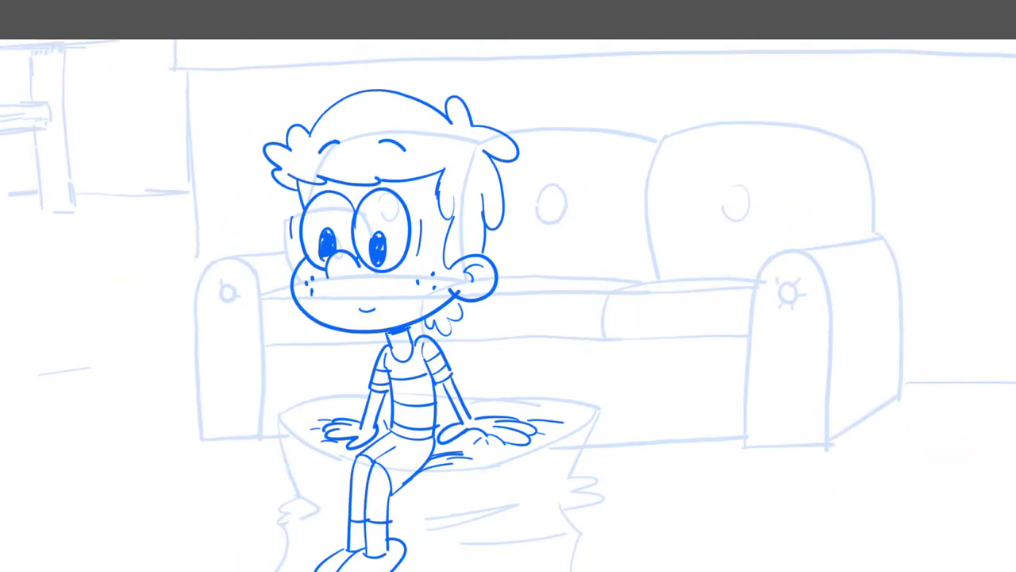
{"action": "scroll", "coordinate": [428, 389], "scroll_direction": "down", "scroll_amount": 2}
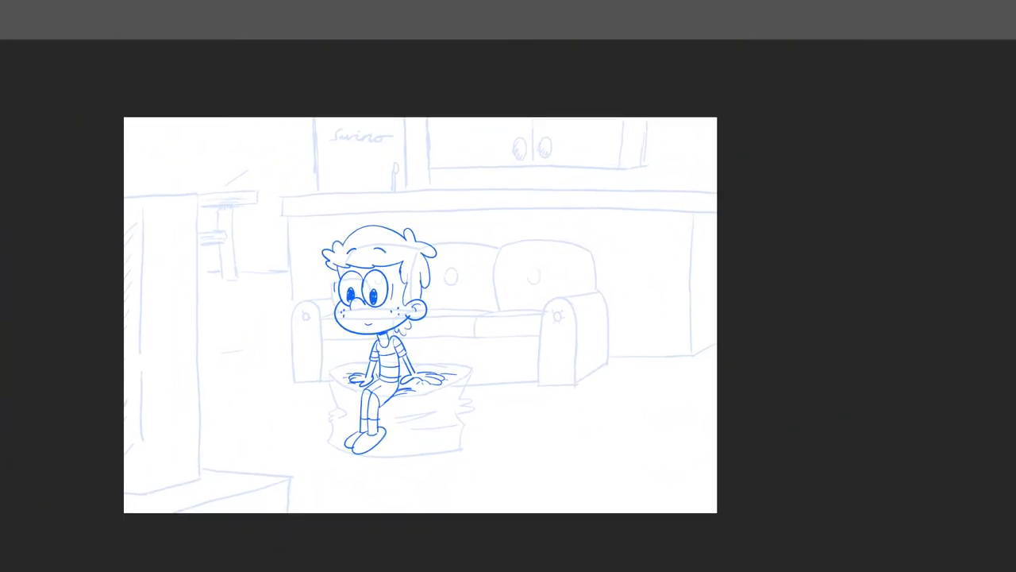
Scribble a flat zigzag shadow on the floor just beneath the boy's shoes.
{"action": "scroll", "coordinate": [397, 444], "scroll_direction": "up", "scroll_amount": 5}
{"action": "mouse_move", "coordinate": [303, 456]}
{"action": "left_mouse_down"}
{"action": "mouse_move", "coordinate": [354, 458]}
{"action": "mouse_move", "coordinate": [279, 460]}
{"action": "left_mouse_up"}
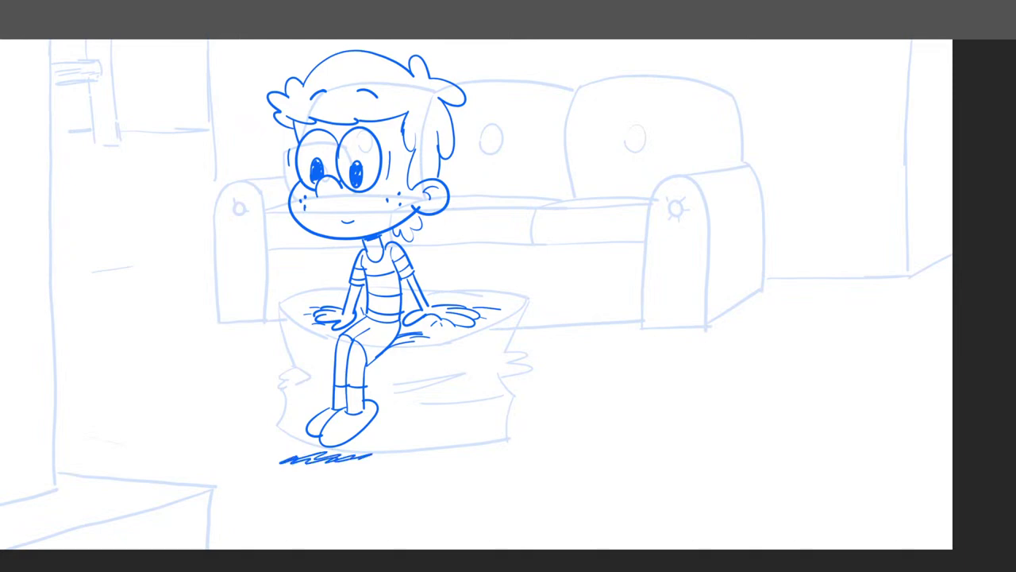
{"action": "scroll", "coordinate": [408, 436], "scroll_direction": "down", "scroll_amount": 1}
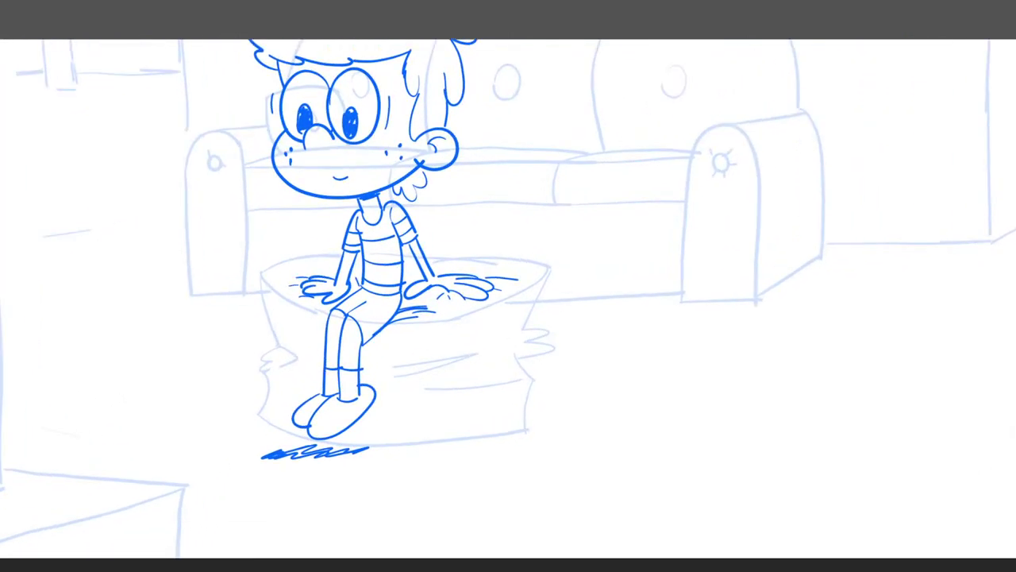
{"action": "scroll", "coordinate": [409, 437], "scroll_direction": "up", "scroll_amount": 2}
{"action": "scroll", "coordinate": [392, 421], "scroll_direction": "down", "scroll_amount": 6}
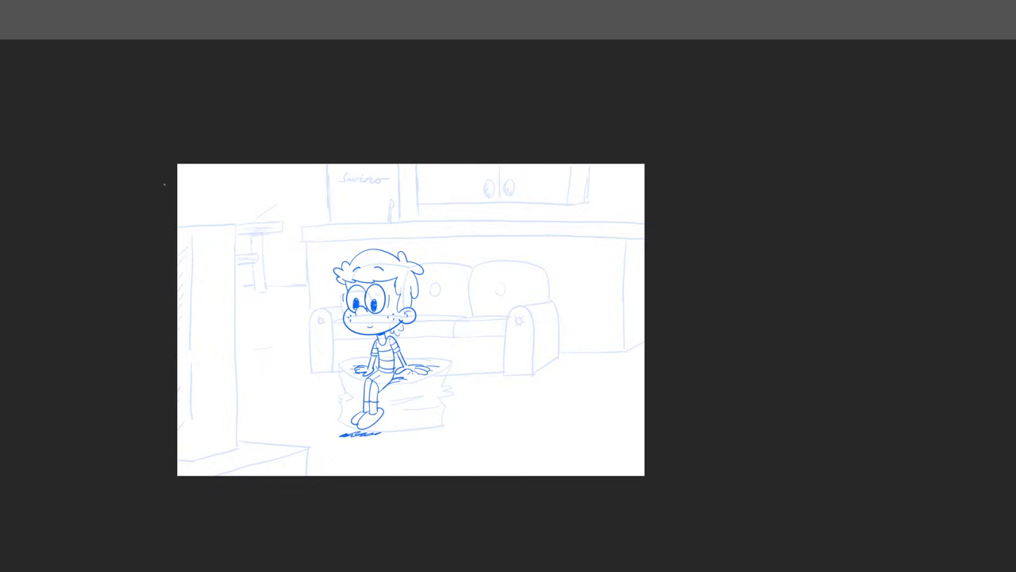
Return to the standard screen mode with the full interface and switch to Chrome.
{"action": "key", "text": "f"}
{"action": "key", "text": "f"}
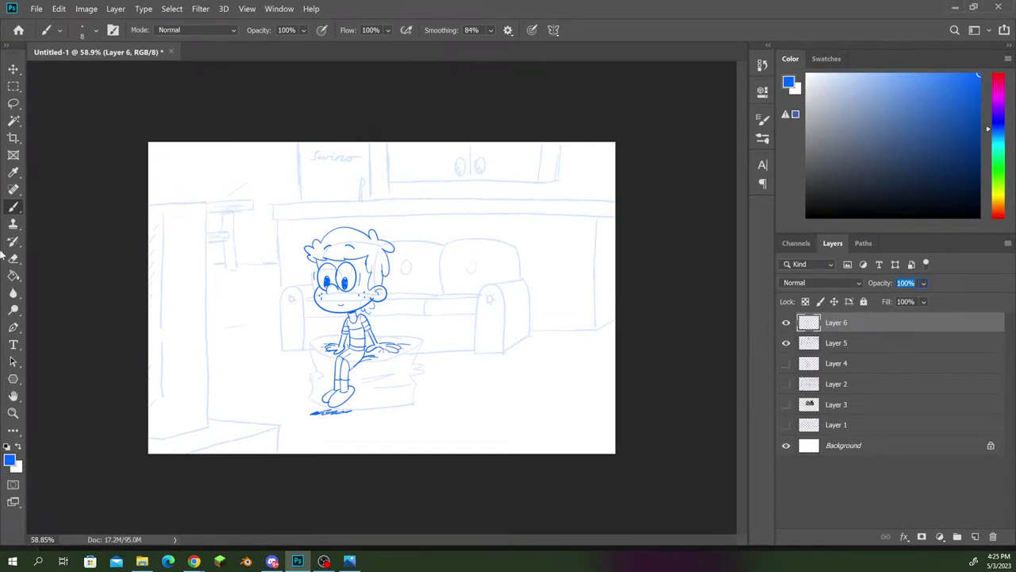
{"action": "key", "text": "alt+Tab"}
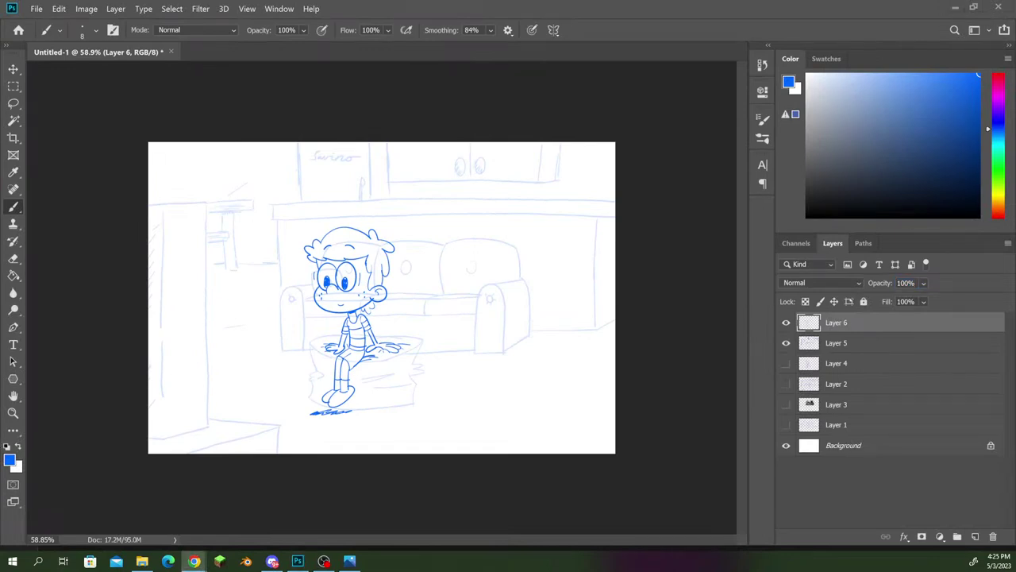